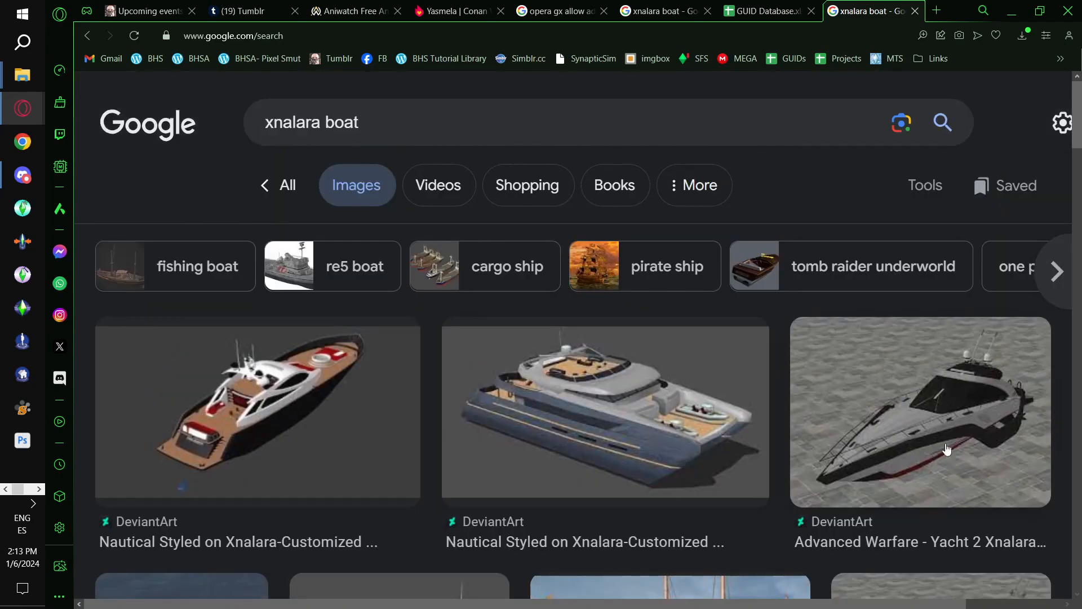
# Open the "Advanced Warfare - Yacht 2" DeviantArt result among the XNALara boat images.
pyautogui.click(850, 533)
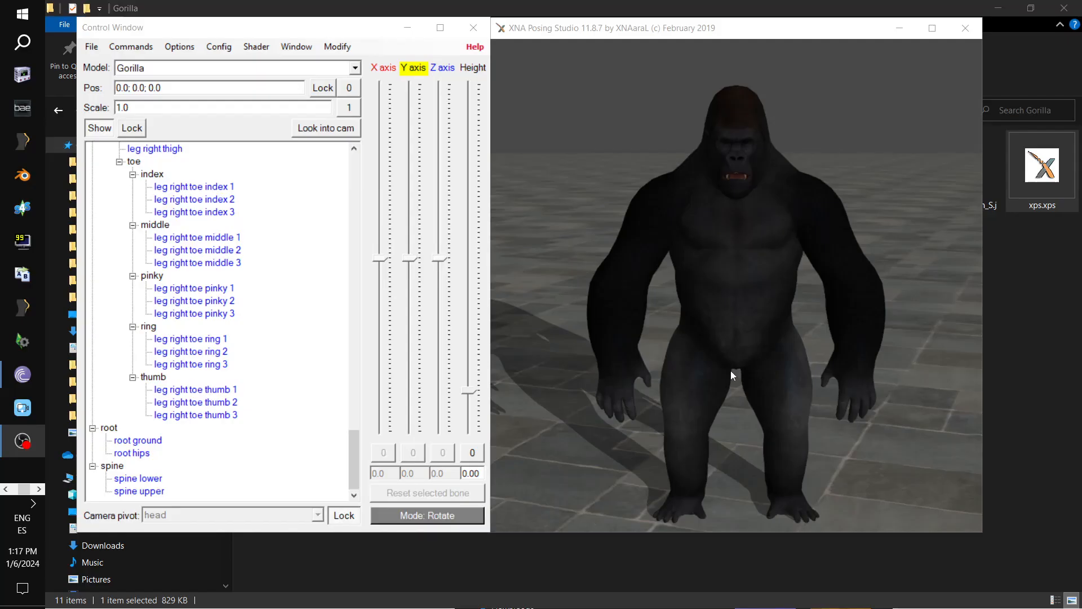
# Rotate the gorilla's arm right shoulder 2 bone to X -49, Y -34 and Z 1.
pyautogui.moveTo(694, 381); pyautogui.dragTo(672, 391)
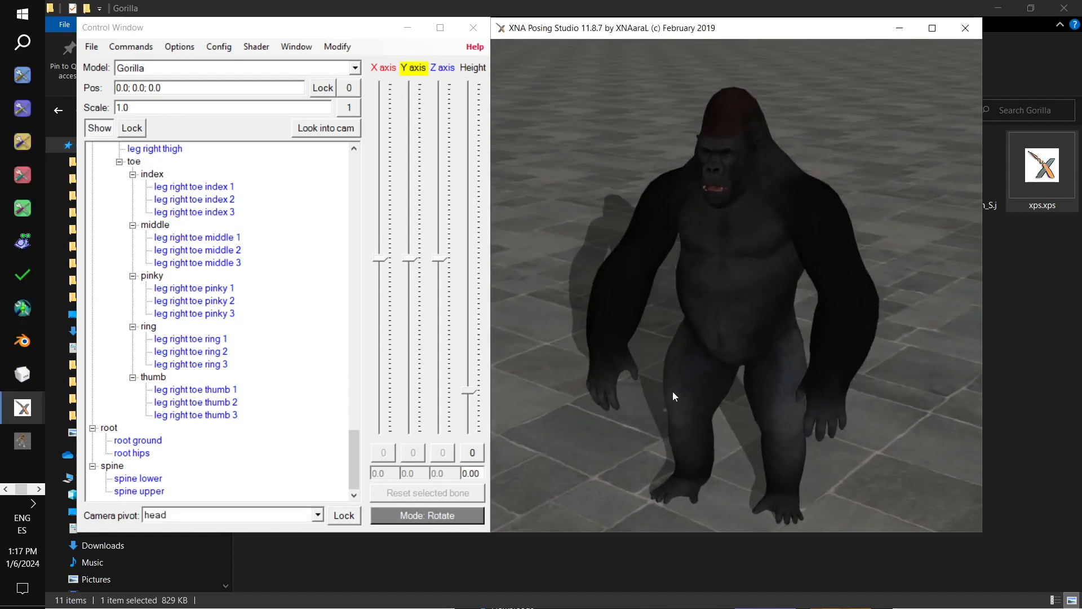
pyautogui.click(1023, 401)
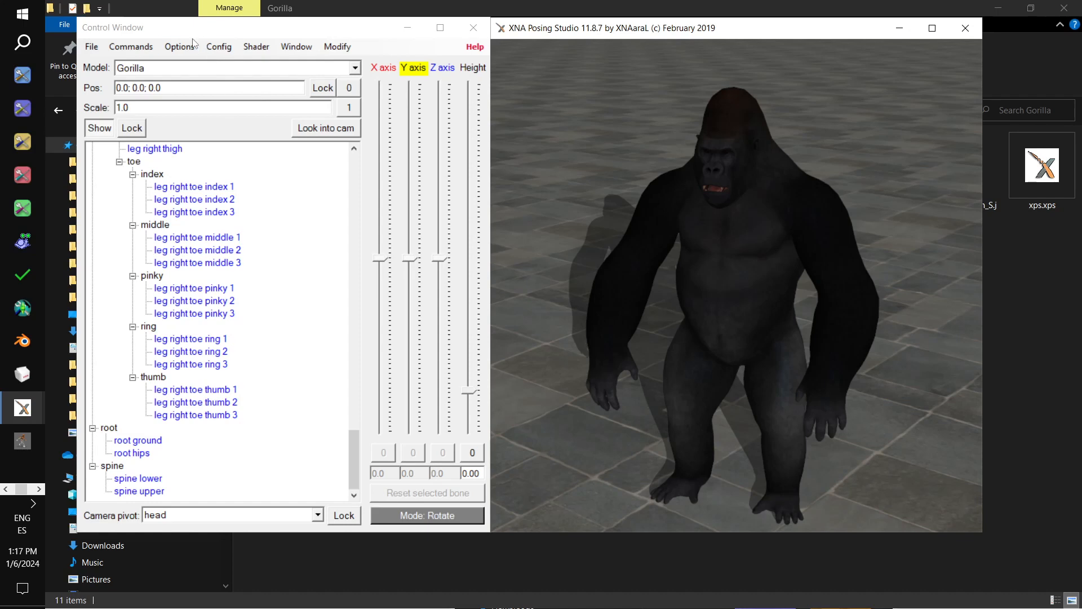
pyautogui.moveTo(680, 259); pyautogui.dragTo(639, 267)
pyautogui.press('ctrl')
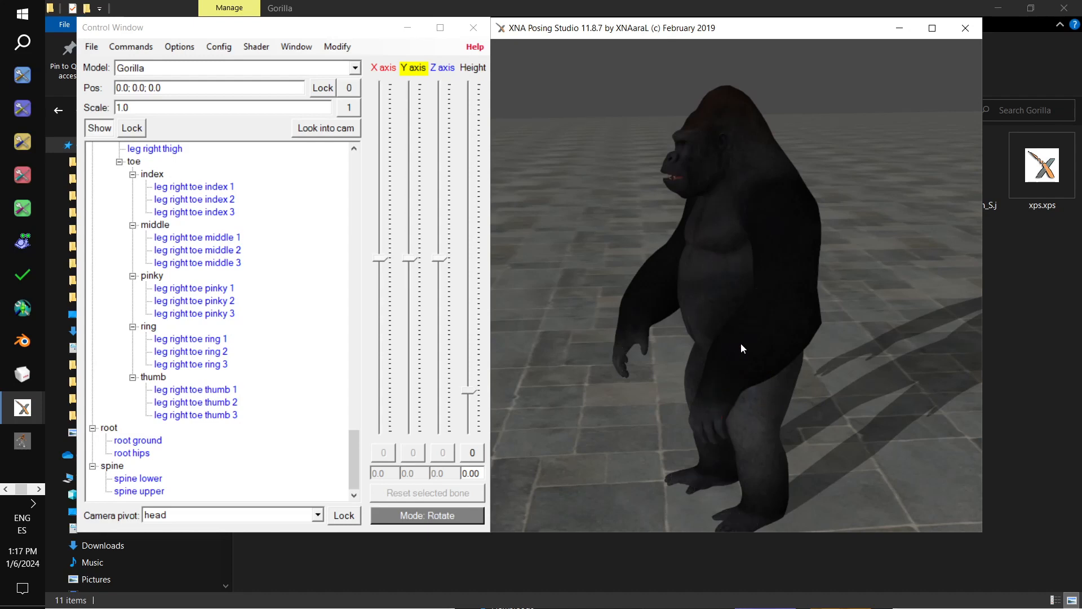
pyautogui.moveTo(715, 323); pyautogui.dragTo(789, 330)
pyautogui.moveTo(736, 282); pyautogui.dragTo(759, 286)
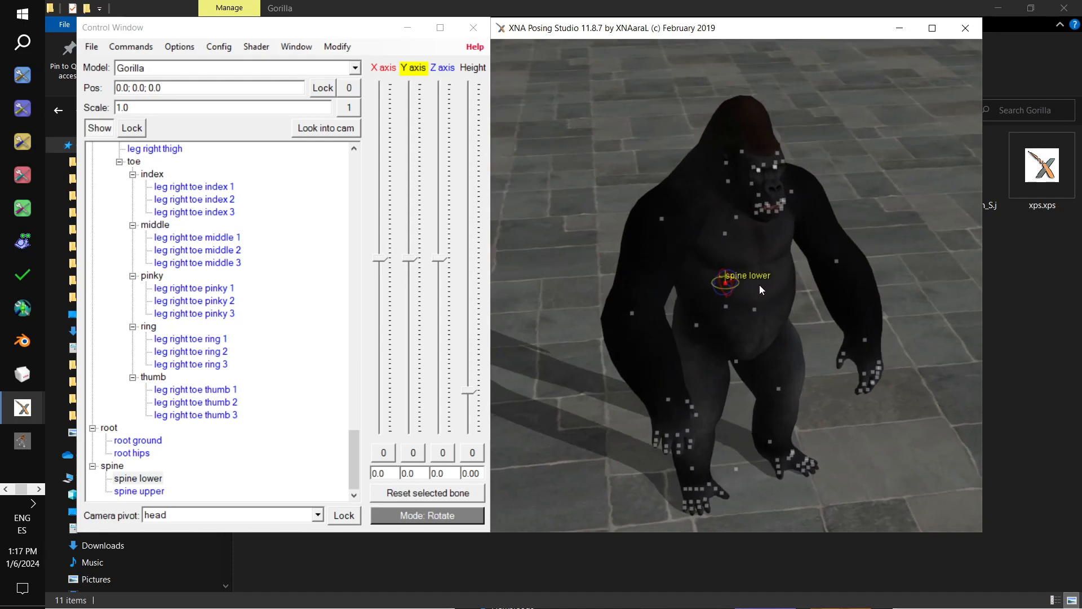
pyautogui.keyDown('ctrl'); pyautogui.click(663, 219); pyautogui.keyUp('ctrl')
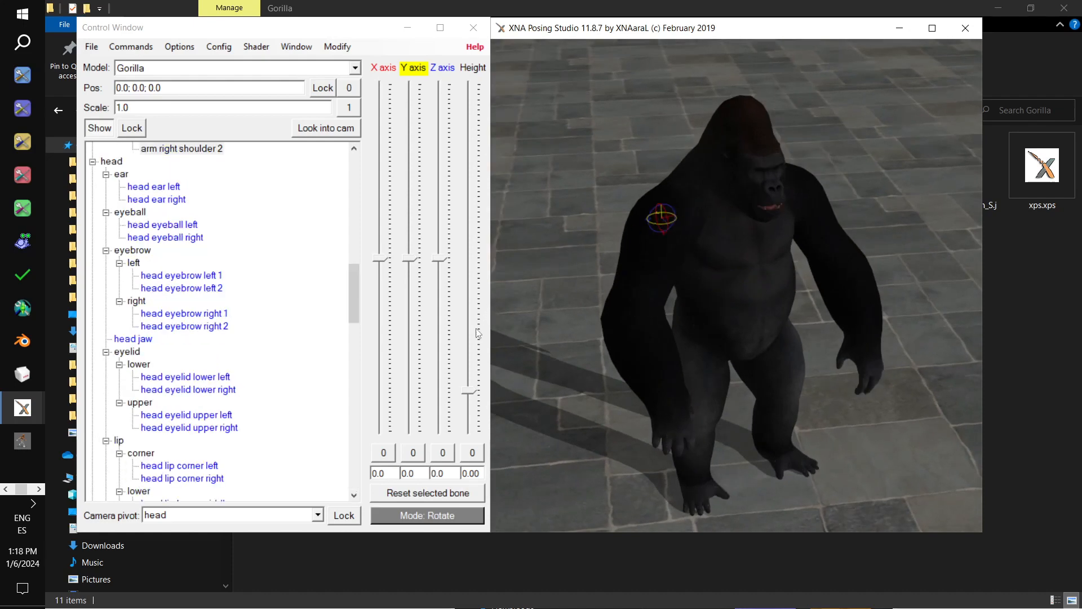
pyautogui.click(383, 264)
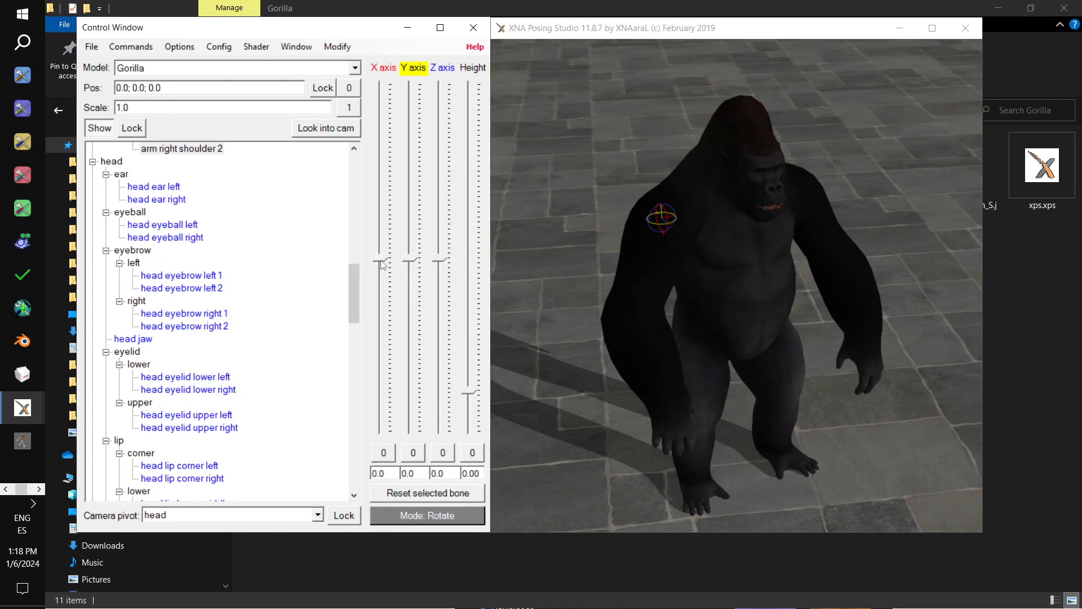
pyautogui.moveTo(382, 264); pyautogui.dragTo(393, 312)
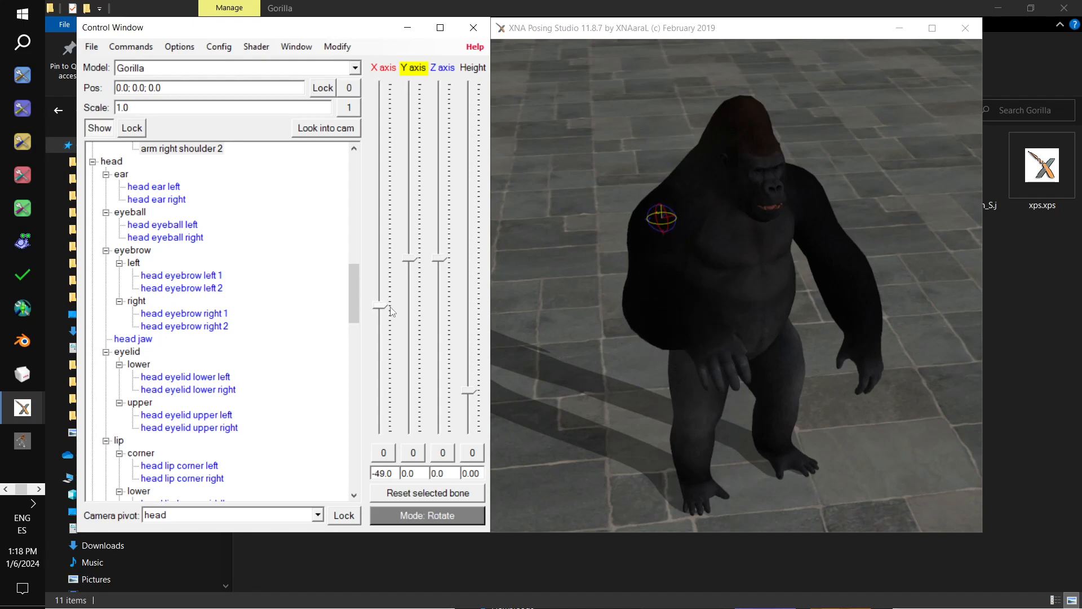
pyautogui.moveTo(410, 262); pyautogui.dragTo(408, 295)
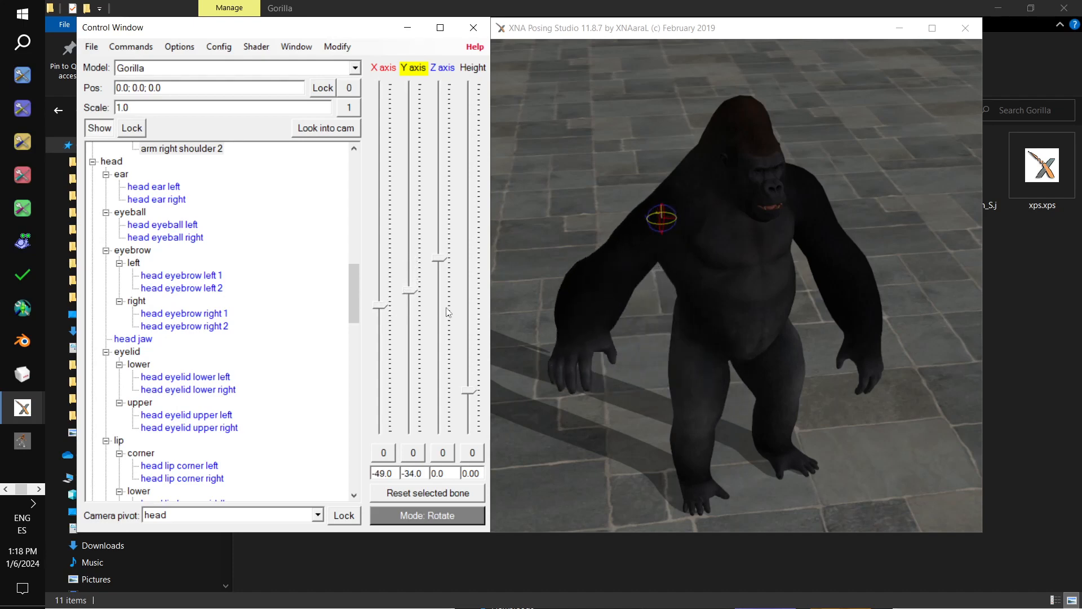
pyautogui.moveTo(442, 263)
pyautogui.mouseDown()
pyautogui.moveTo(442, 275)
pyautogui.moveTo(440, 244)
pyautogui.moveTo(441, 262)
pyautogui.mouseUp()
# Raise the gorilla's right arm by rotating arm right shoulder 2 to X -116, Y -23 and Z -10.
pyautogui.moveTo(753, 299); pyautogui.dragTo(831, 293)
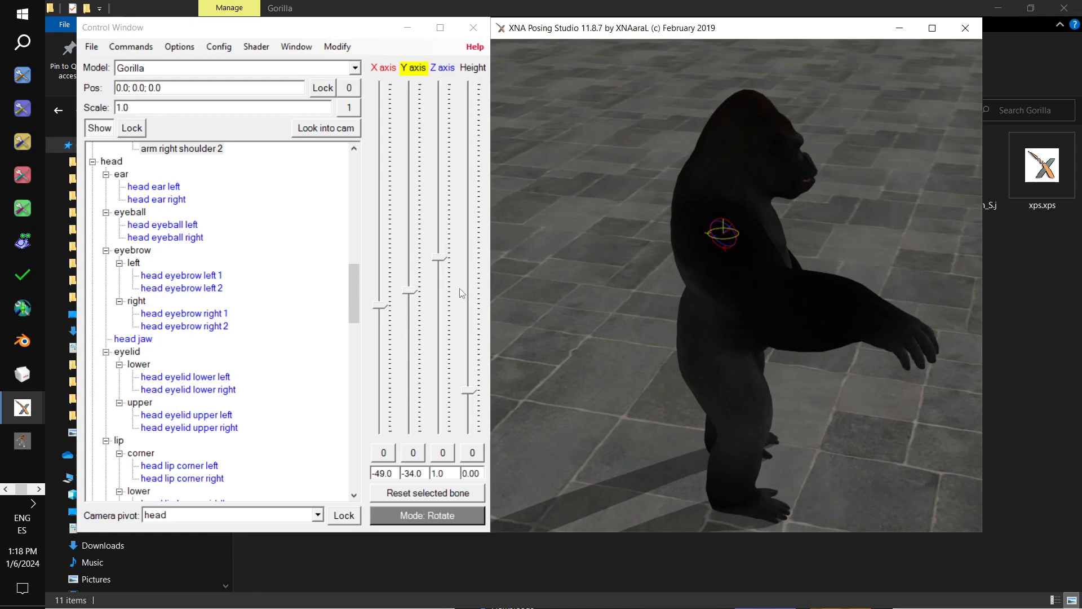
pyautogui.moveTo(443, 262); pyautogui.dragTo(376, 375)
pyautogui.moveTo(664, 365); pyautogui.dragTo(759, 352)
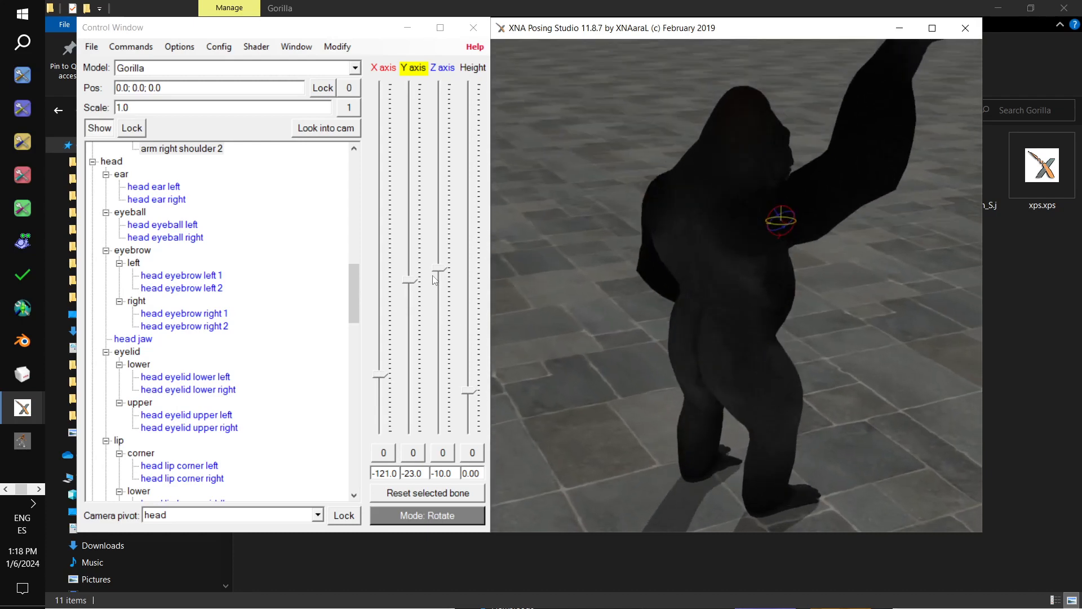
pyautogui.moveTo(372, 374); pyautogui.dragTo(372, 370)
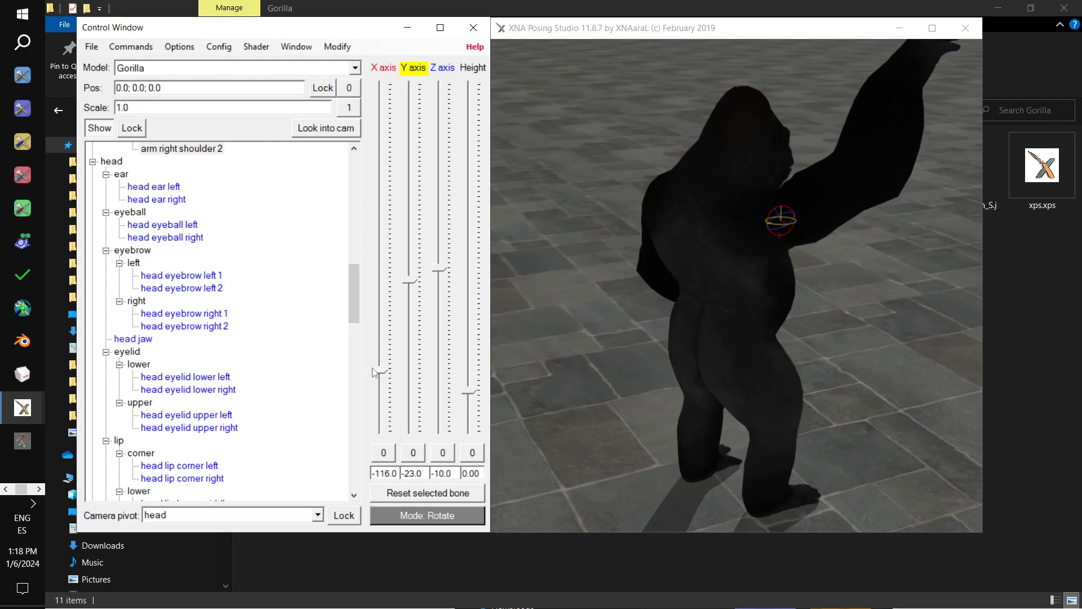
pyautogui.moveTo(607, 362); pyautogui.dragTo(719, 357)
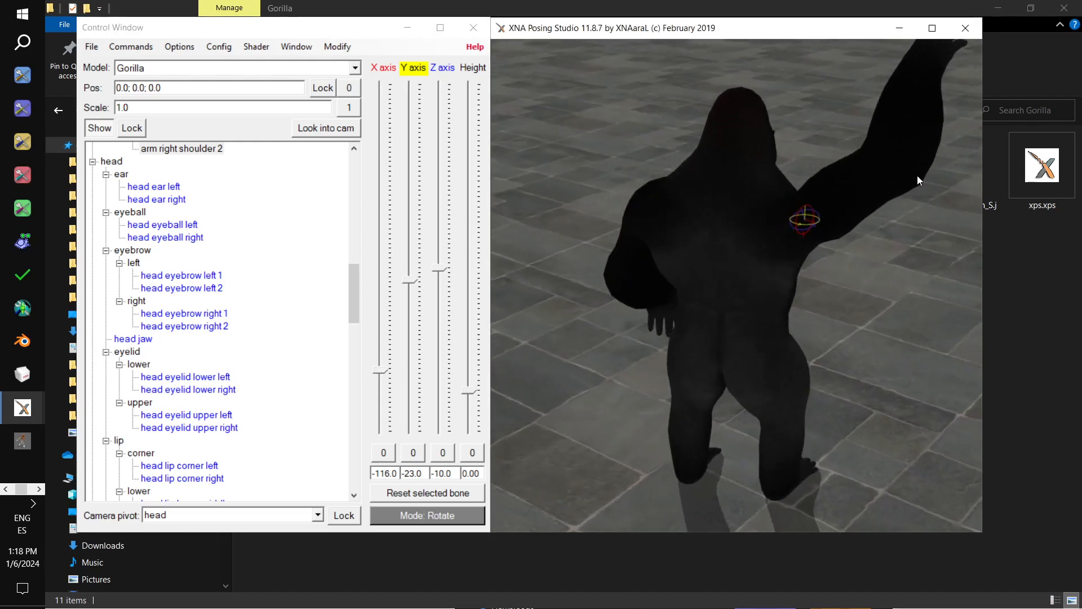
# Bend the raised arm toward the head by rotating arm right elbow to X -59, Y 45 and Z 10.
pyautogui.click(898, 172)
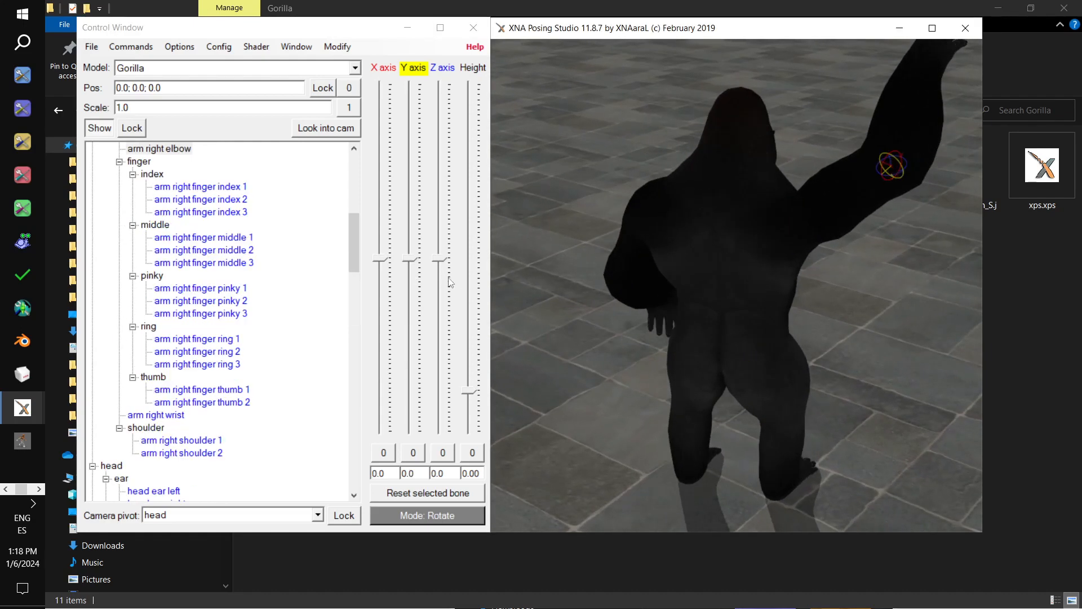
pyautogui.moveTo(413, 265); pyautogui.dragTo(410, 223)
pyautogui.moveTo(718, 245); pyautogui.dragTo(606, 248)
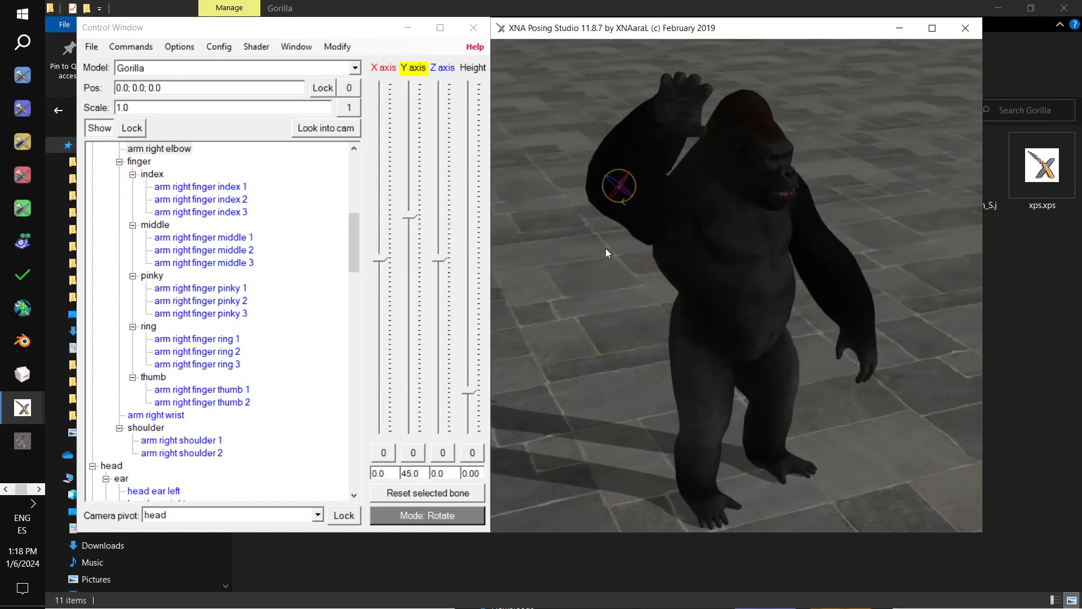
pyautogui.moveTo(439, 261); pyautogui.dragTo(435, 250)
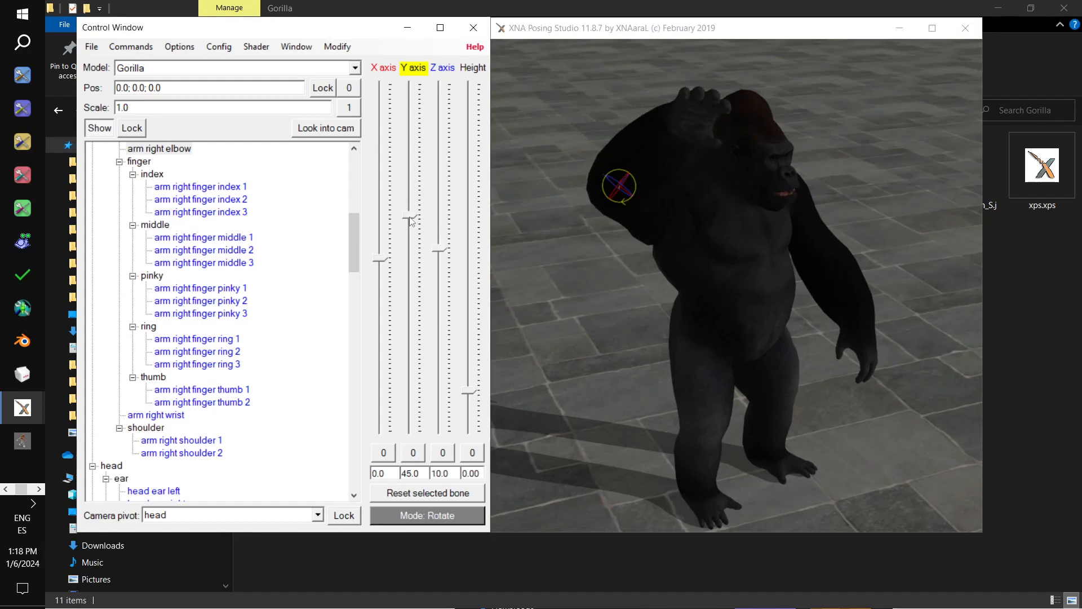
pyautogui.moveTo(382, 258); pyautogui.dragTo(372, 316)
# Rotate the arm right shoulder 1 bone to X 1, Y -10 and Z -19 to lift the shoulder.
pyautogui.moveTo(594, 302); pyautogui.dragTo(678, 233)
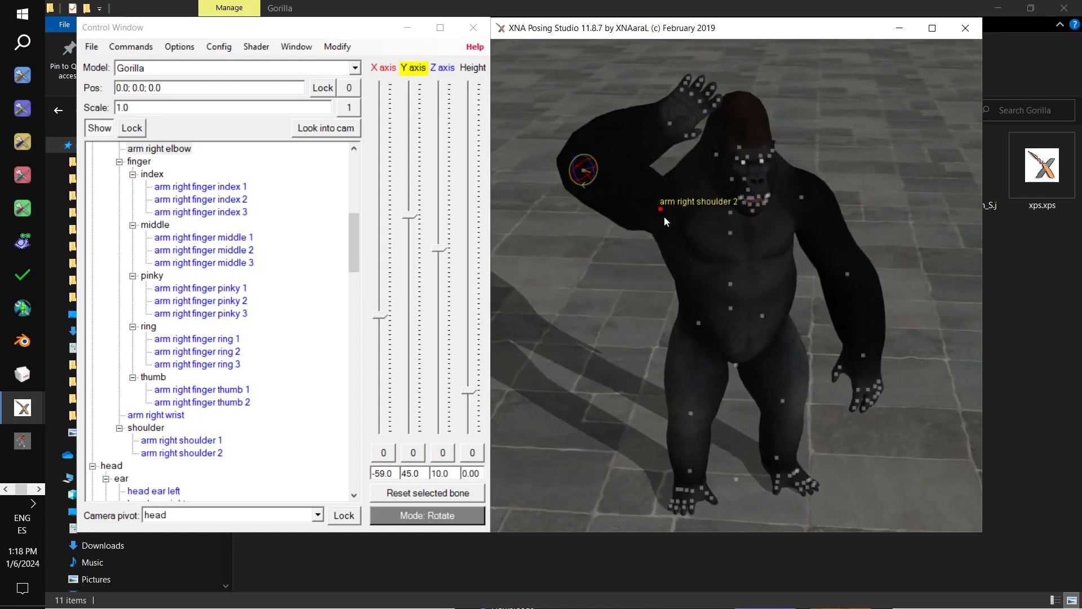
pyautogui.click(664, 215)
pyautogui.moveTo(681, 204); pyautogui.dragTo(715, 189)
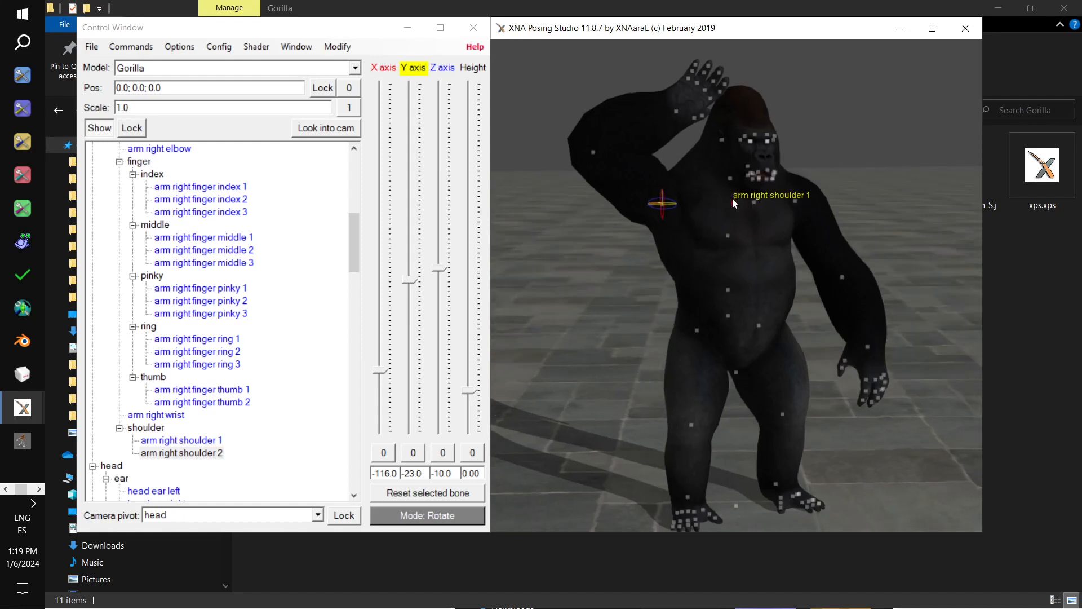
pyautogui.click(732, 199)
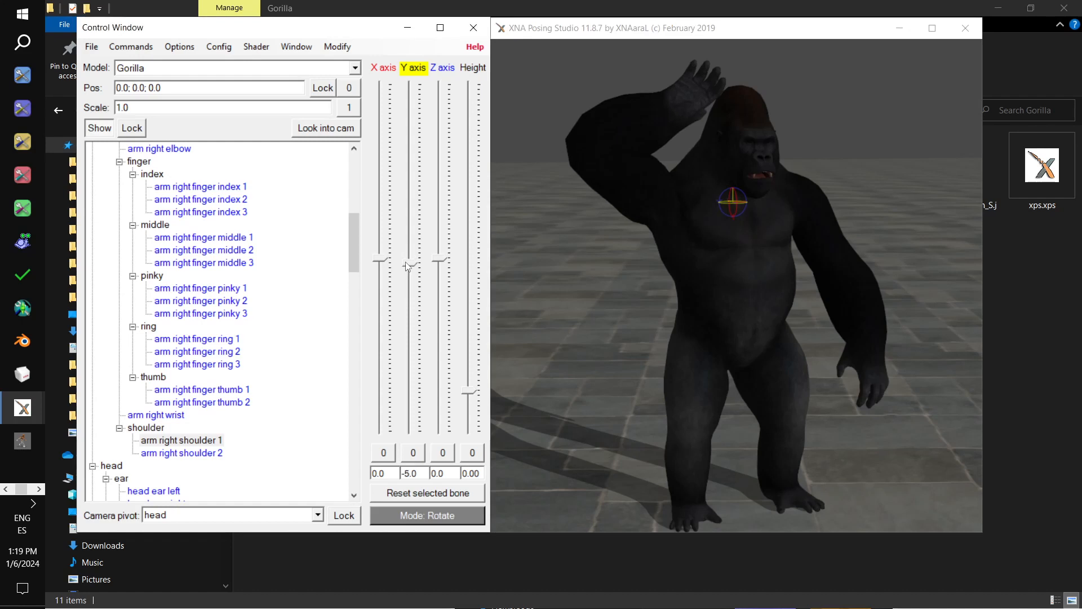
pyautogui.moveTo(405, 261); pyautogui.dragTo(406, 269)
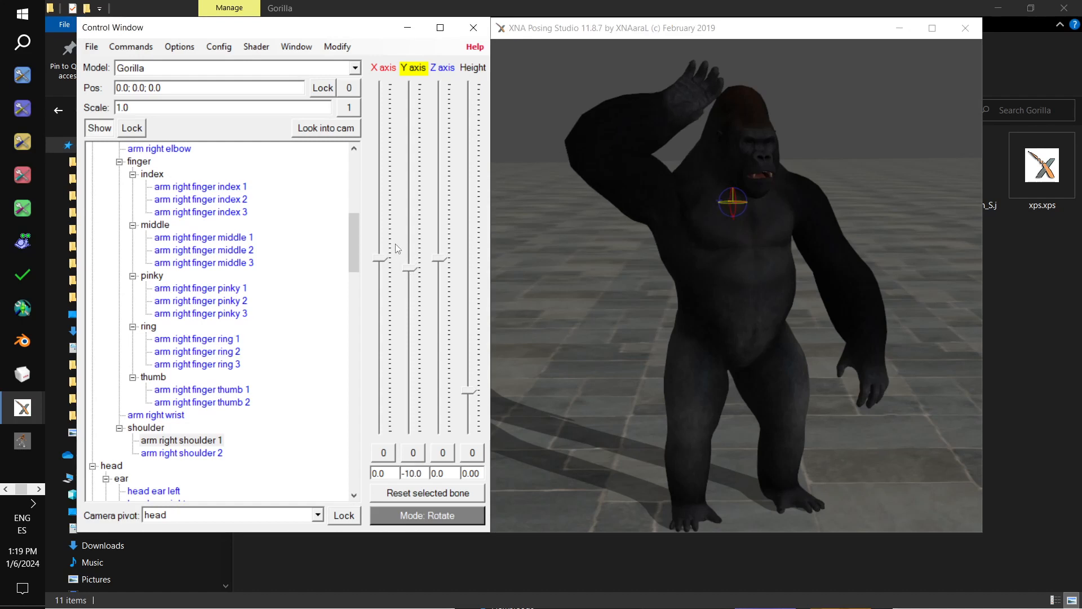
pyautogui.moveTo(383, 260); pyautogui.dragTo(447, 282)
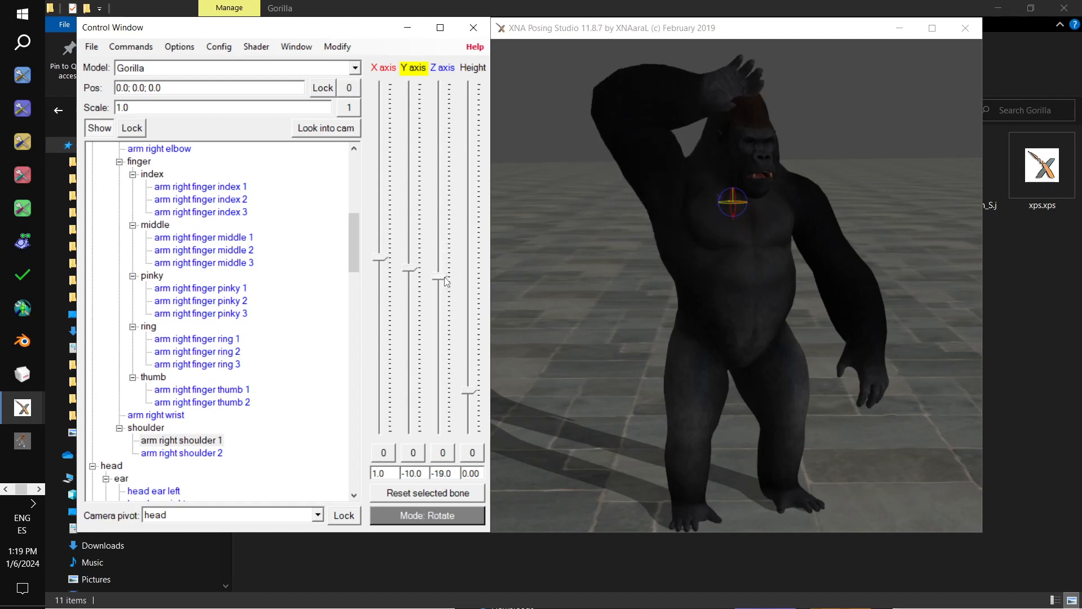
# Refine the upper arm by rotating arm right shoulder 2 to X -106, Y -31 and Z -19.
pyautogui.moveTo(584, 282); pyautogui.dragTo(875, 290)
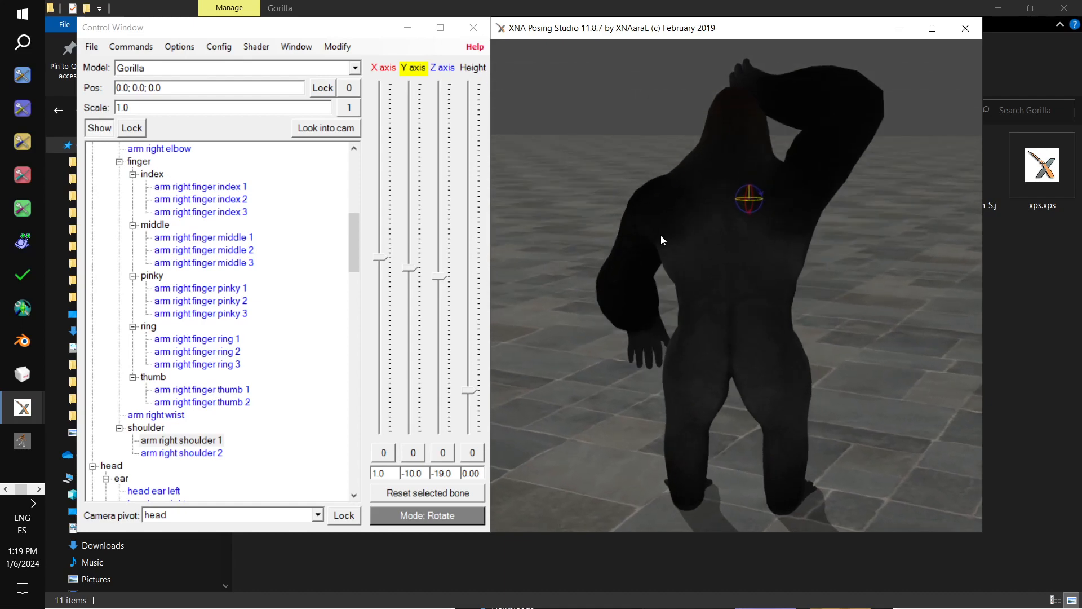
pyautogui.click(799, 190)
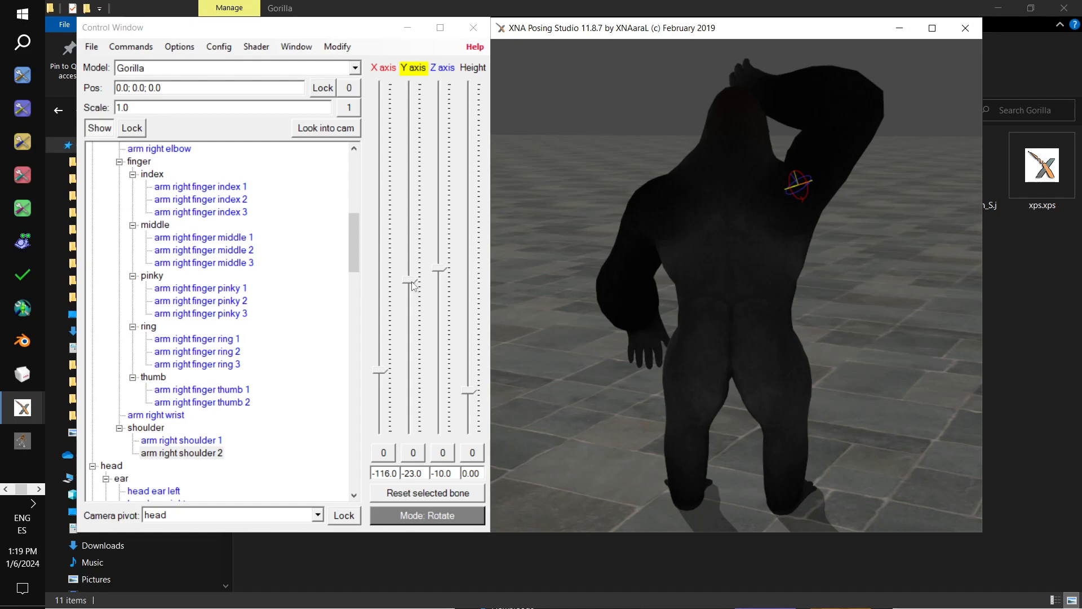
pyautogui.moveTo(378, 372); pyautogui.dragTo(378, 361)
pyautogui.moveTo(410, 284); pyautogui.dragTo(435, 267)
pyautogui.moveTo(617, 268); pyautogui.dragTo(557, 265)
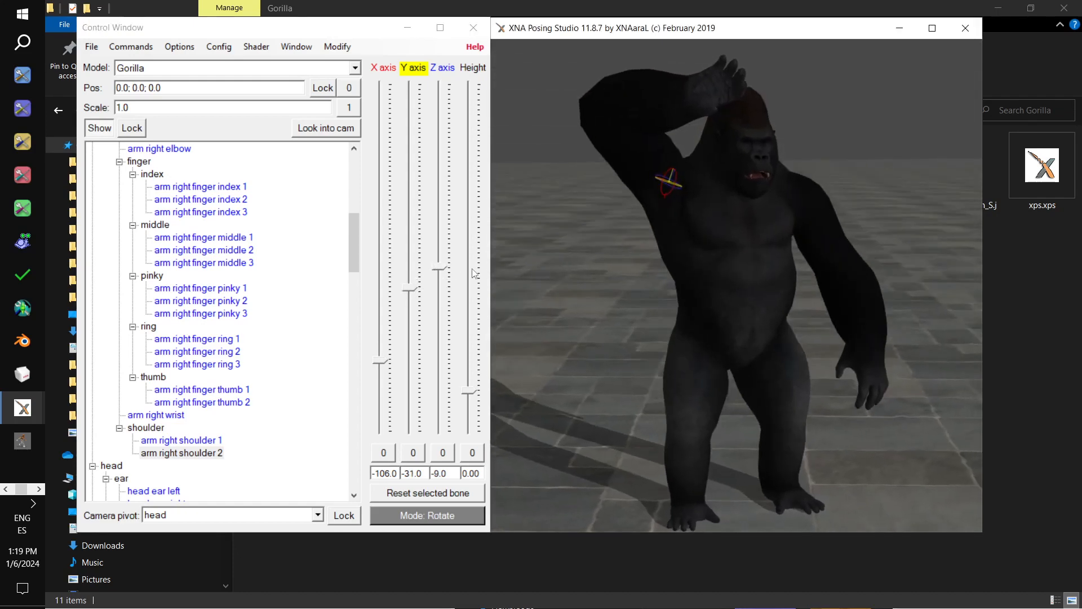
pyautogui.moveTo(446, 271)
pyautogui.mouseDown()
pyautogui.moveTo(441, 263)
pyautogui.moveTo(443, 280)
pyautogui.mouseUp()
# Adjust the forearm by rotating arm right elbow to X -57, Y 59 and Z 6.
pyautogui.moveTo(620, 287); pyautogui.dragTo(872, 321)
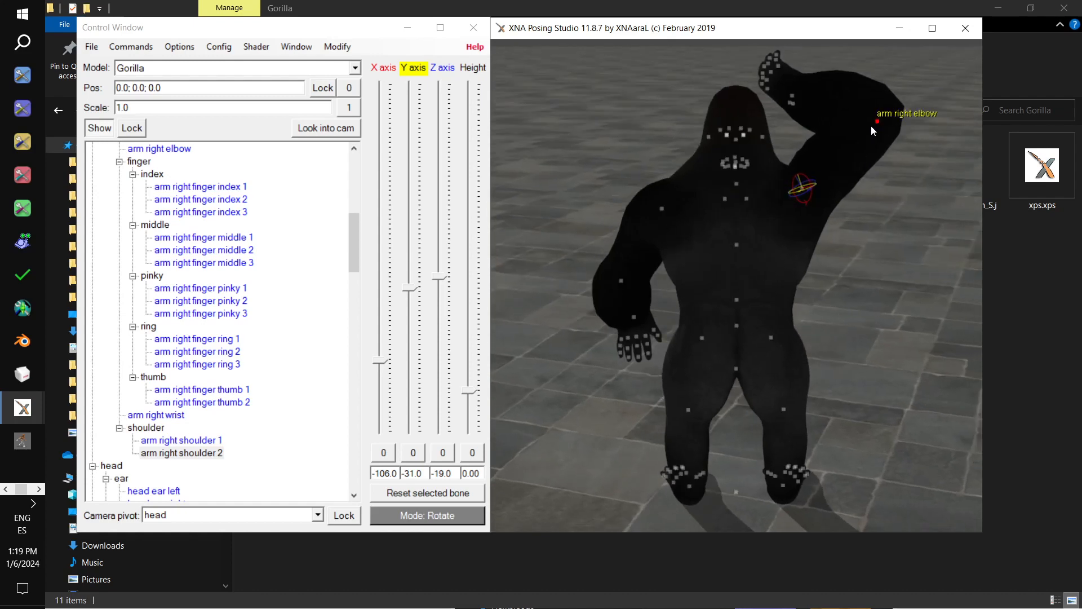
pyautogui.click(871, 125)
pyautogui.moveTo(872, 129); pyautogui.dragTo(809, 257)
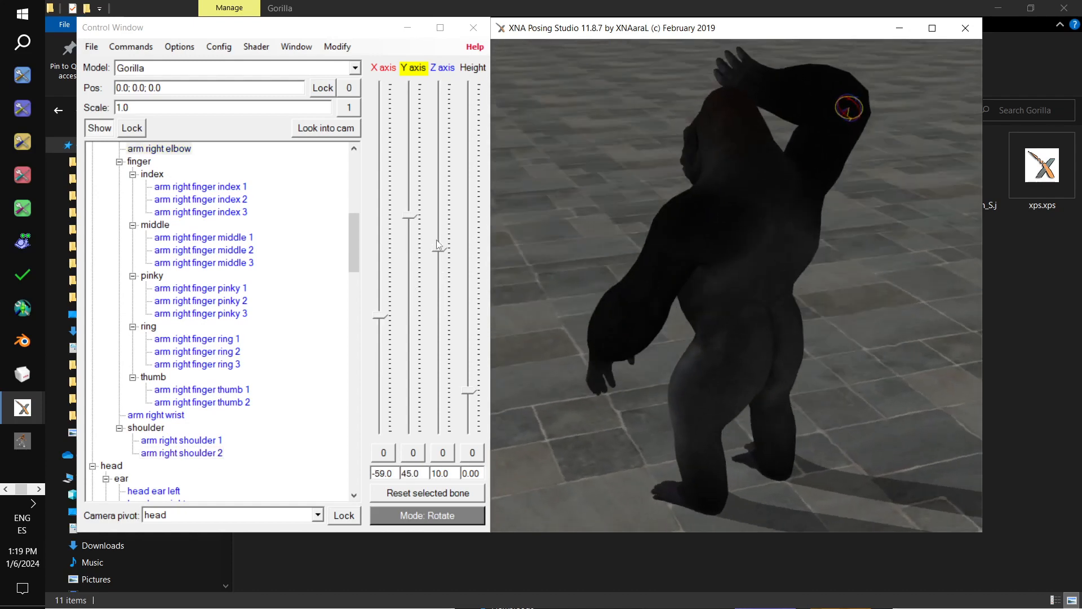
pyautogui.moveTo(434, 252); pyautogui.dragTo(431, 256)
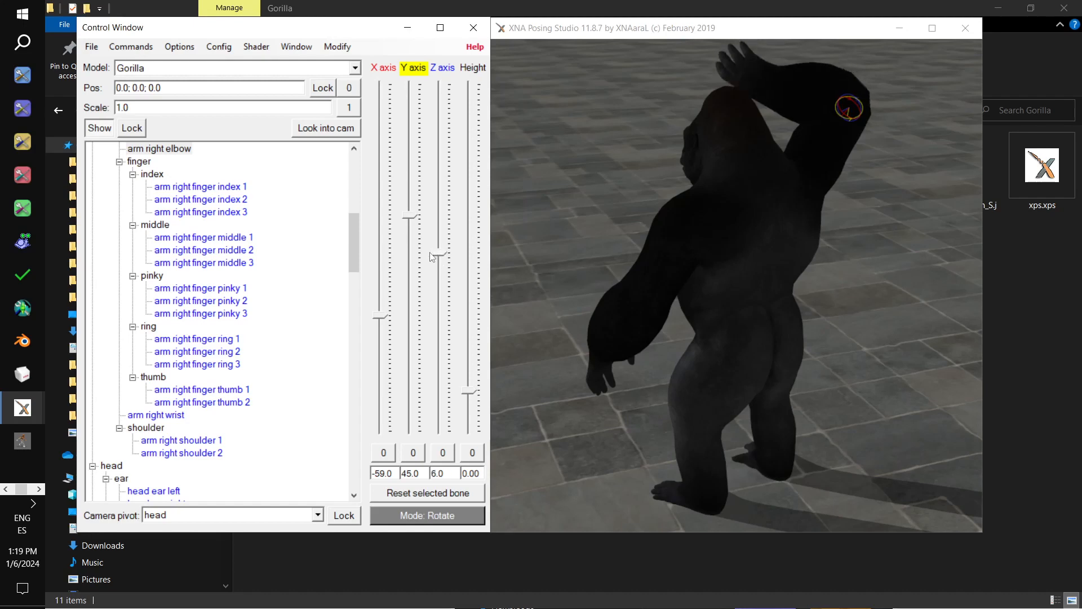
pyautogui.moveTo(409, 214); pyautogui.dragTo(410, 198)
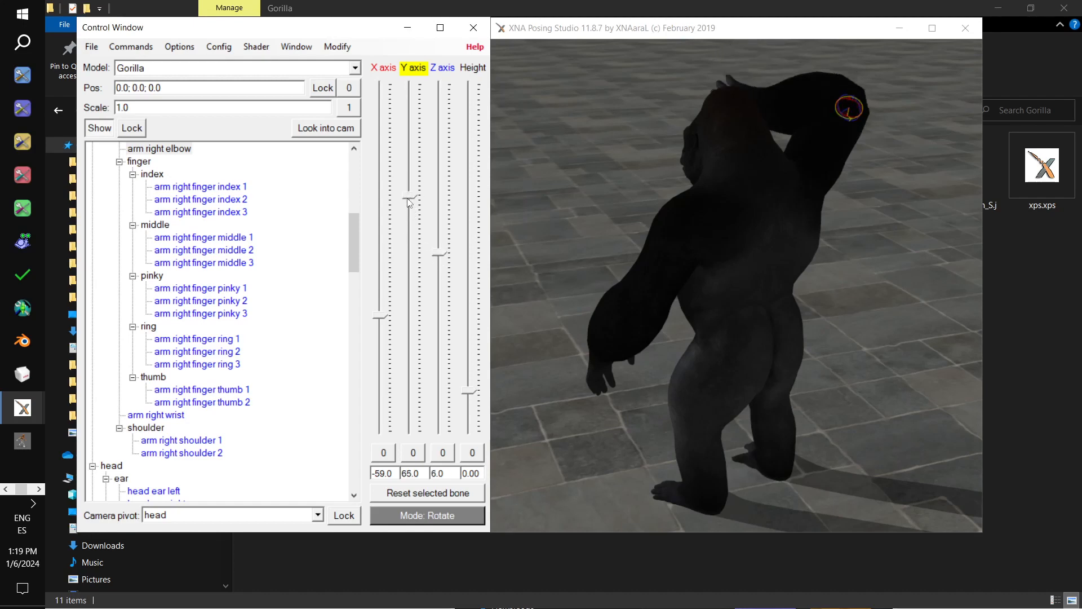
pyautogui.moveTo(410, 200); pyautogui.dragTo(410, 205)
pyautogui.moveTo(383, 317); pyautogui.dragTo(382, 314)
# Bring the right hand closer to the head by rotating arm right elbow to X -86 and Z -18.
pyautogui.click(692, 305)
pyautogui.moveTo(692, 304); pyautogui.dragTo(876, 303)
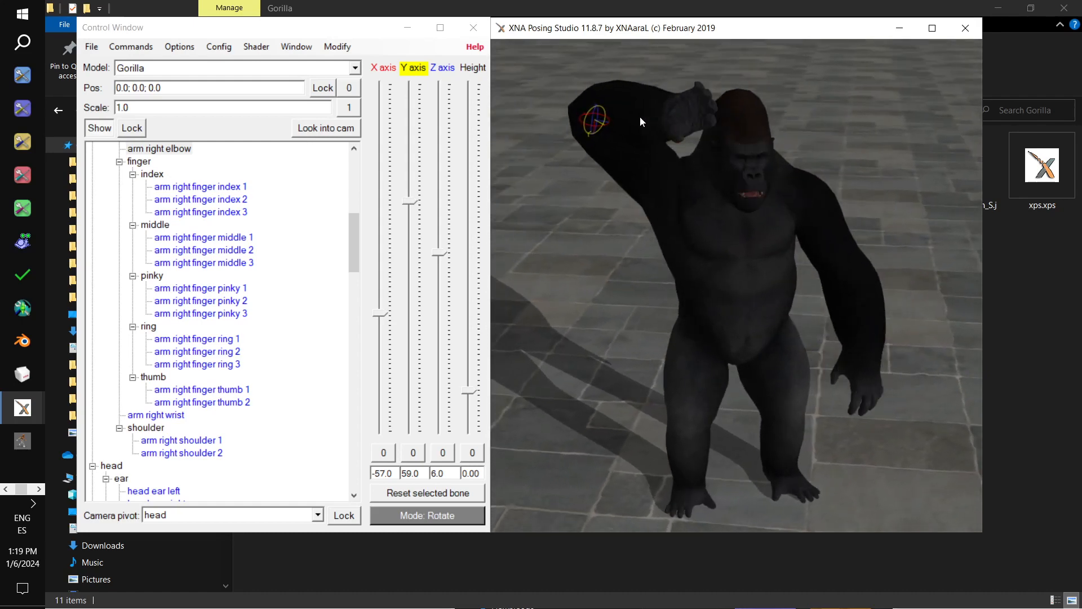
pyautogui.moveTo(673, 123); pyautogui.dragTo(839, 171)
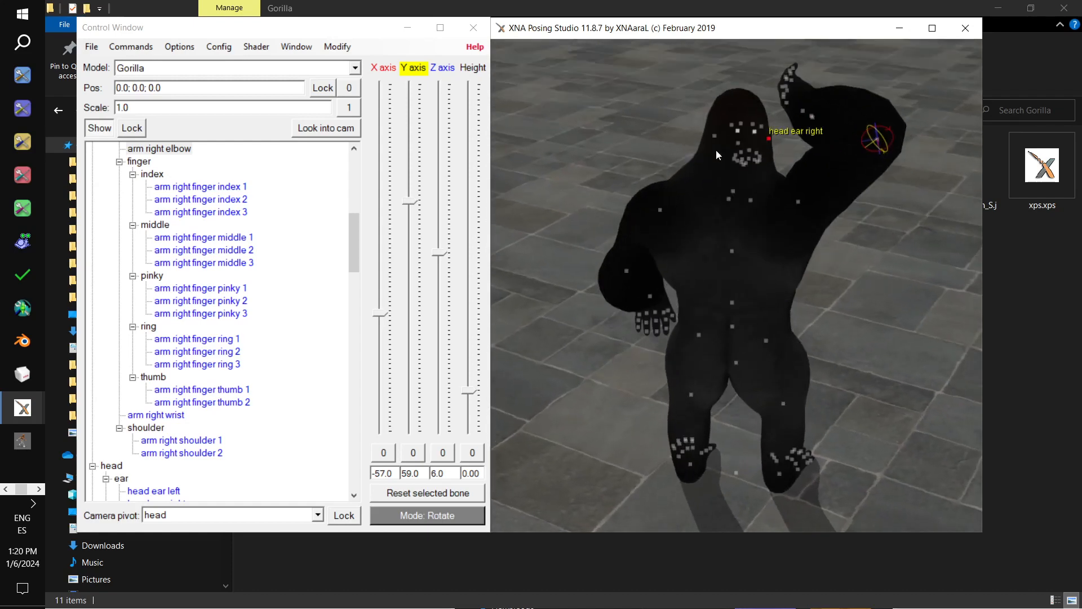
pyautogui.moveTo(446, 258); pyautogui.dragTo(434, 250)
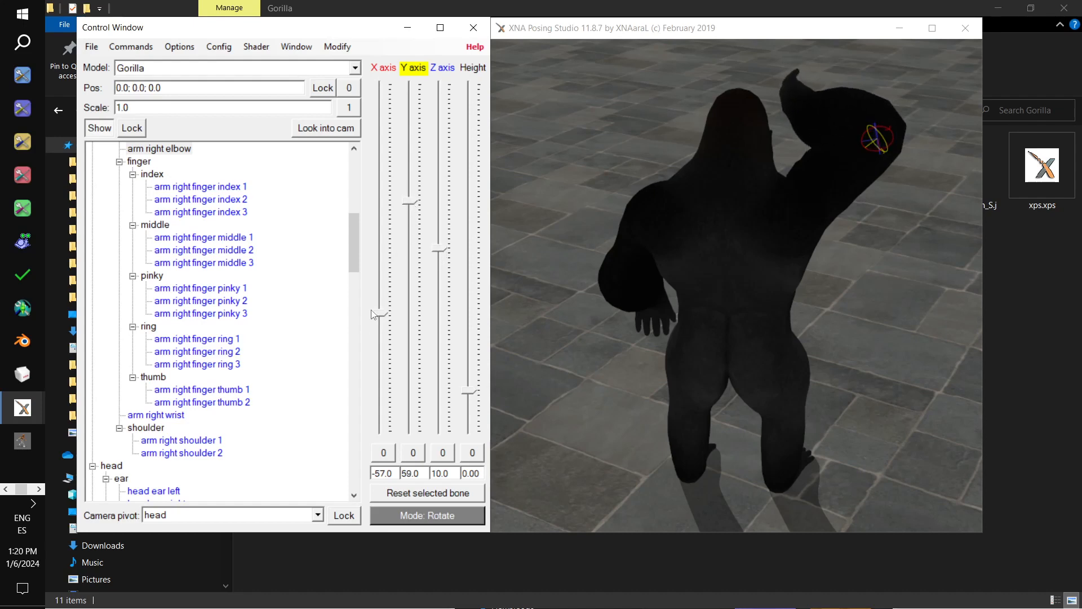
pyautogui.moveTo(379, 317); pyautogui.dragTo(372, 344)
pyautogui.moveTo(594, 334); pyautogui.dragTo(515, 322)
pyautogui.moveTo(438, 248); pyautogui.dragTo(439, 278)
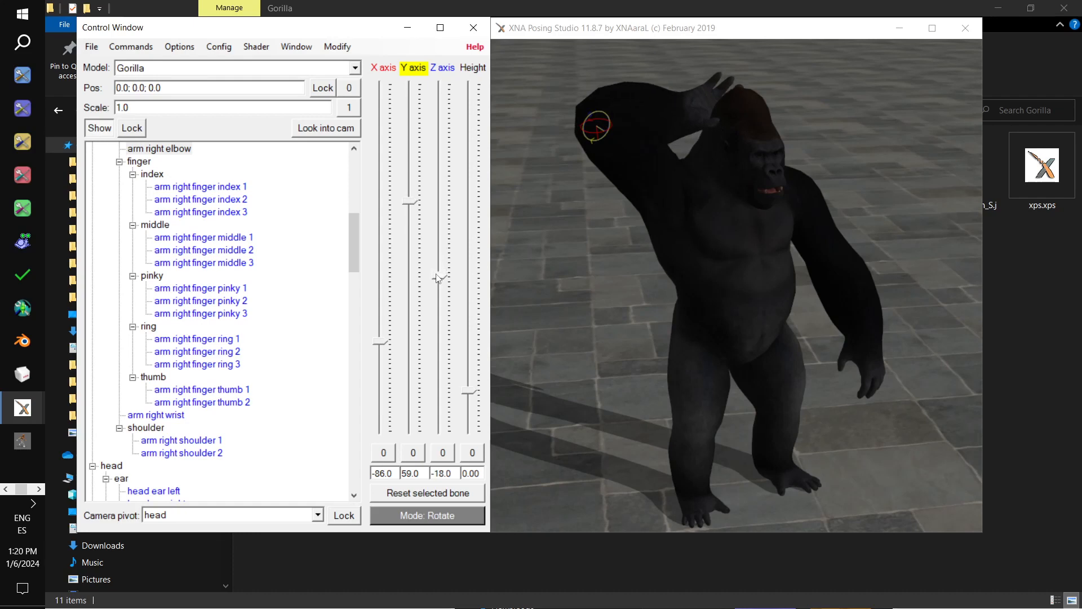
# Rotate the arm right wrist bone to X -46, Y 5 and Z 37 to turn the raised hand.
pyautogui.moveTo(670, 277); pyautogui.dragTo(770, 145)
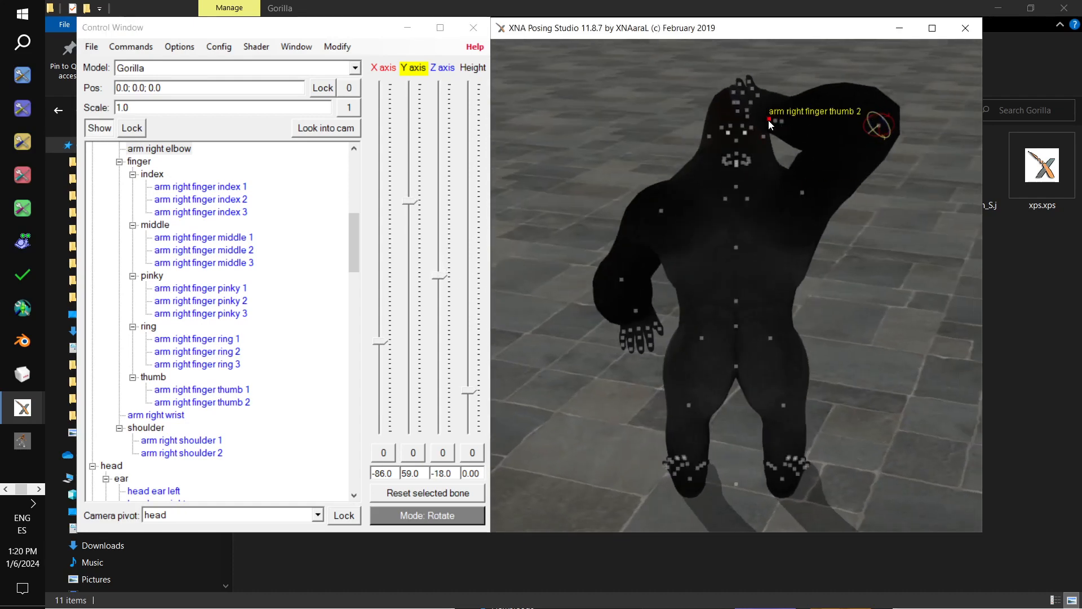
pyautogui.click(779, 122)
pyautogui.moveTo(747, 199); pyautogui.dragTo(802, 207)
pyautogui.click(787, 125)
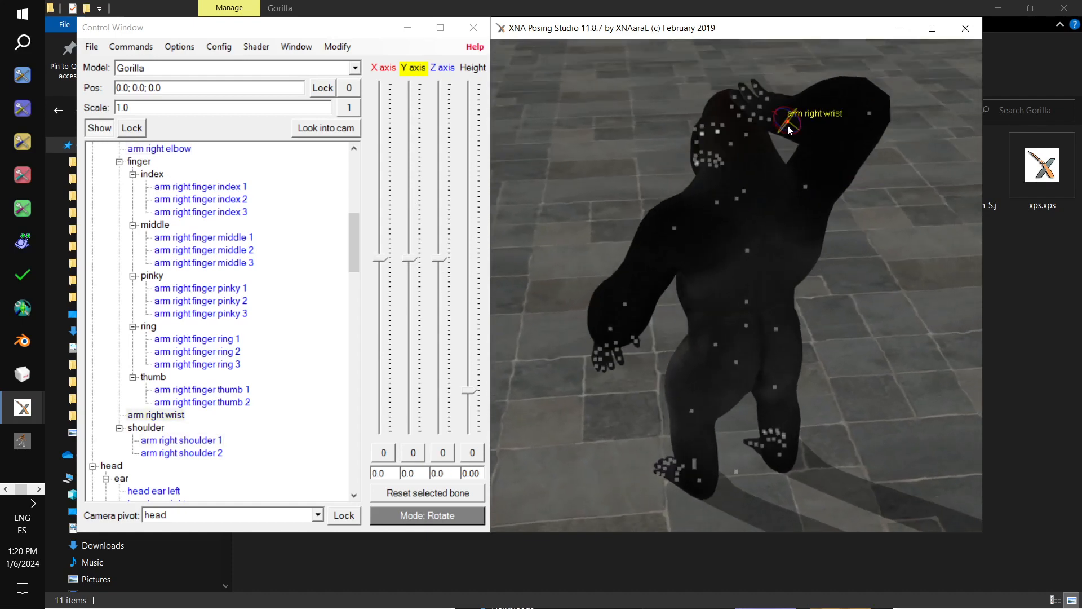
pyautogui.moveTo(441, 261); pyautogui.dragTo(439, 224)
pyautogui.moveTo(733, 242); pyautogui.dragTo(924, 249)
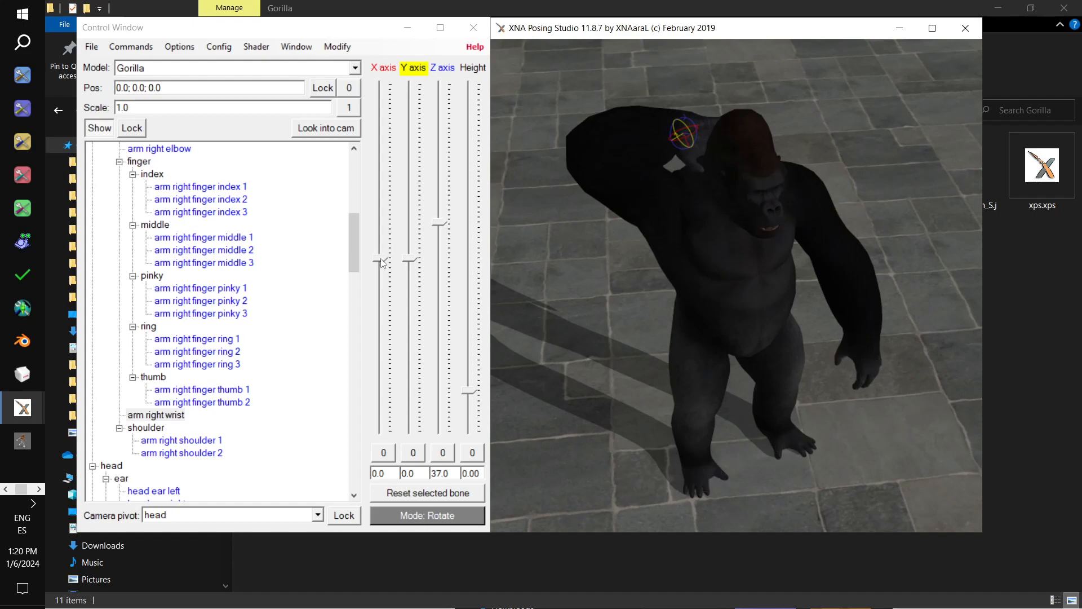
pyautogui.click(405, 261)
pyautogui.moveTo(409, 259); pyautogui.dragTo(378, 308)
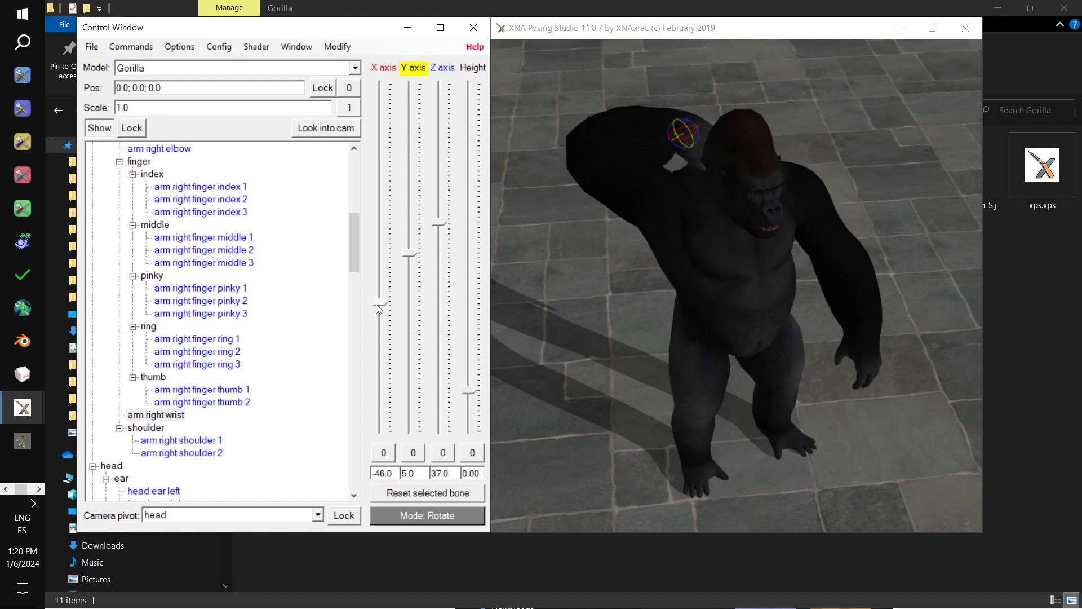
# Readjust the arm right wrist rotation to X -23, Y -34 and Z 18.
pyautogui.moveTo(741, 292); pyautogui.dragTo(479, 283)
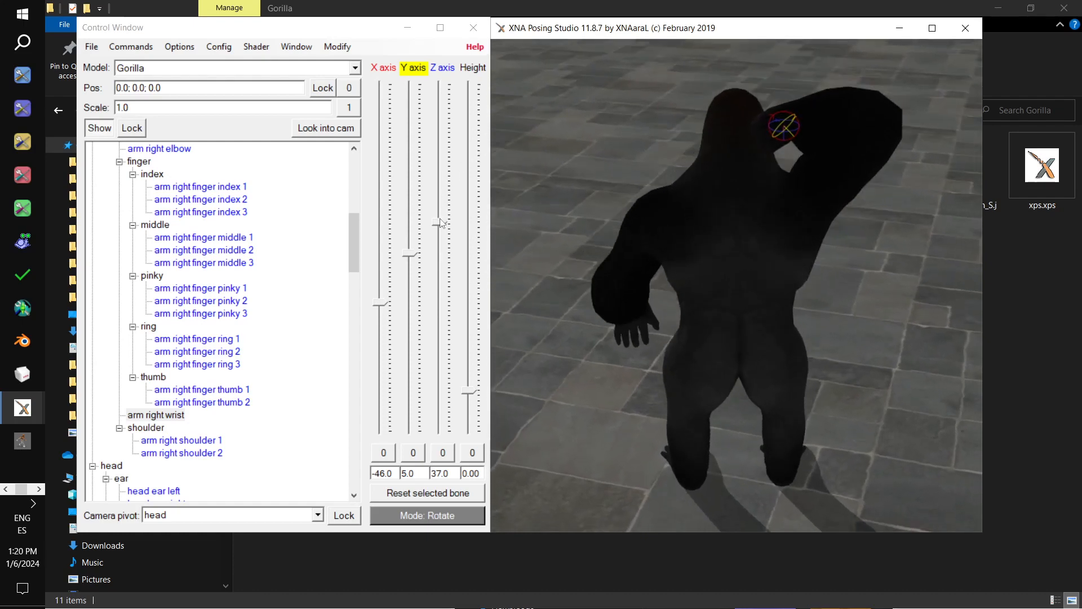
pyautogui.moveTo(441, 223); pyautogui.dragTo(441, 278)
pyautogui.moveTo(642, 275); pyautogui.dragTo(800, 266)
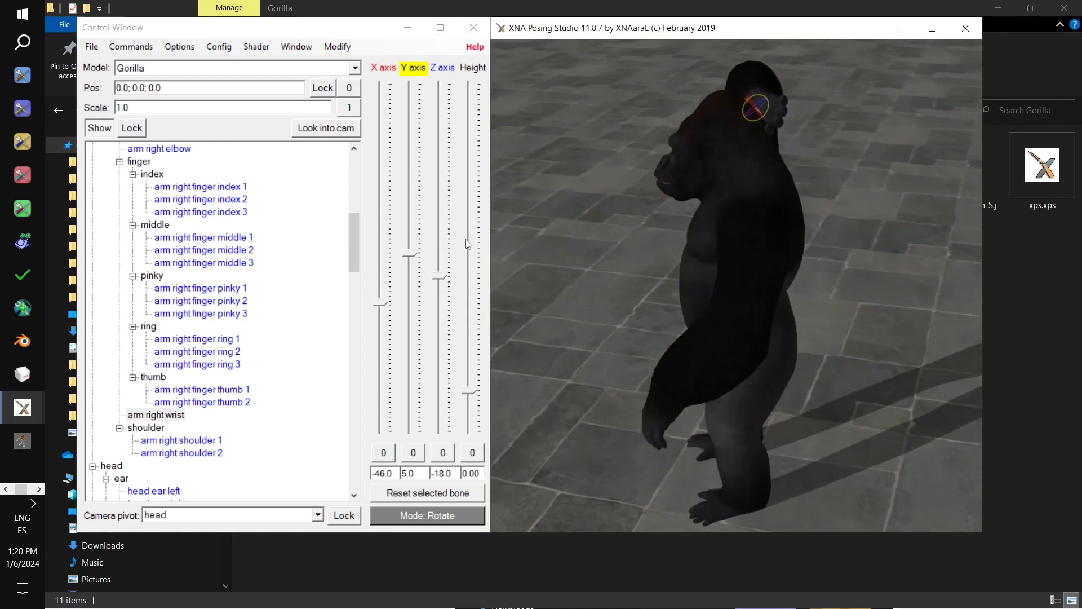
pyautogui.moveTo(381, 304); pyautogui.dragTo(383, 301)
pyautogui.moveTo(409, 257); pyautogui.dragTo(432, 242)
pyautogui.moveTo(633, 252); pyautogui.dragTo(617, 236)
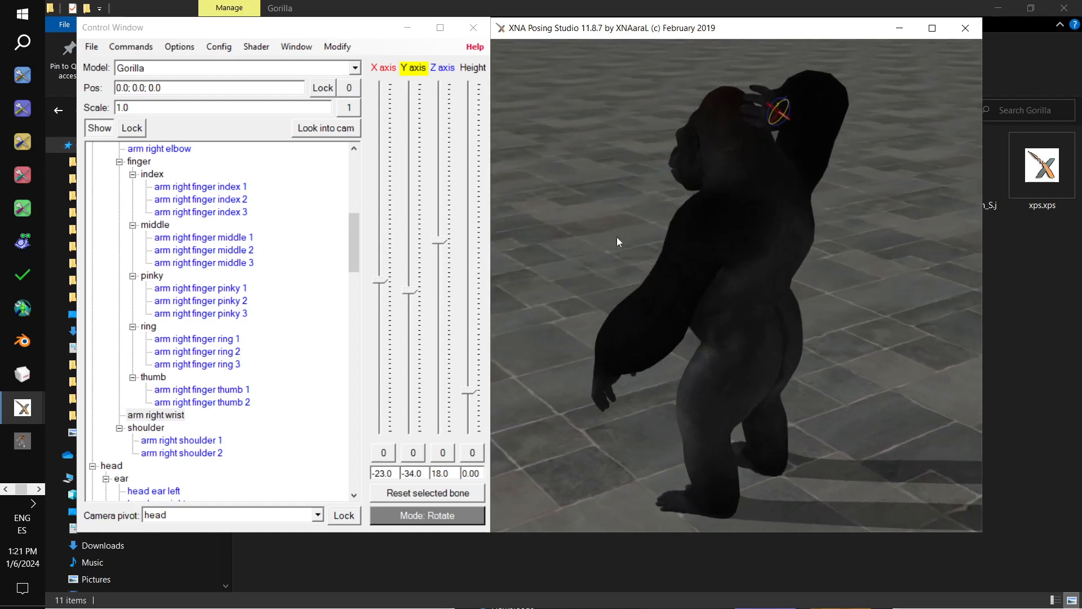
# Fine-tune the arm right wrist rotation to X -20, Y -19 and Z 29.
pyautogui.moveTo(387, 282); pyautogui.dragTo(411, 284)
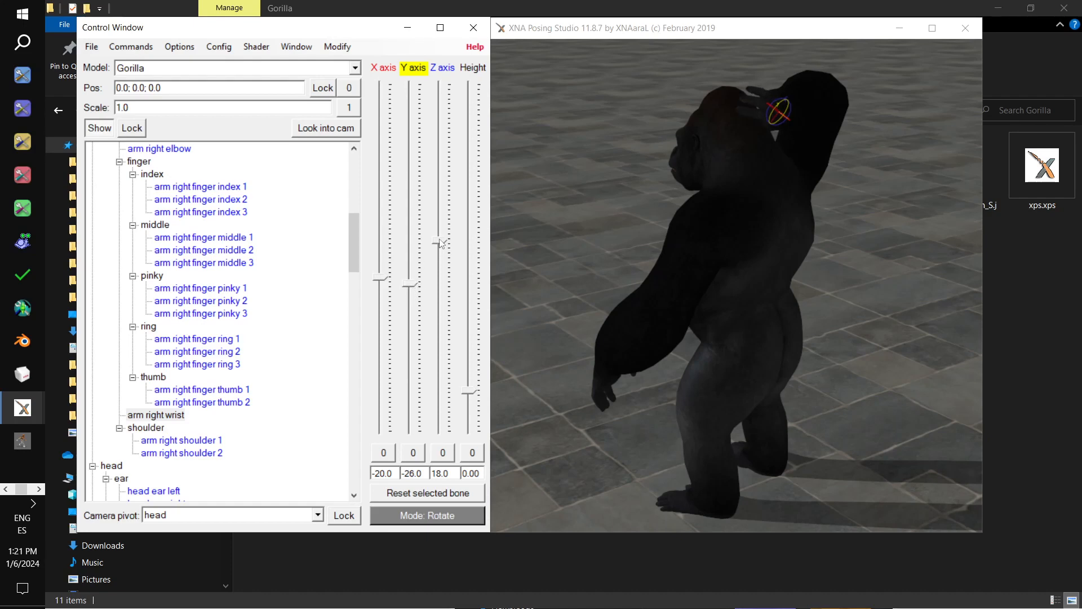
pyautogui.moveTo(443, 246); pyautogui.dragTo(435, 229)
pyautogui.moveTo(409, 284); pyautogui.dragTo(380, 277)
pyautogui.moveTo(648, 256); pyautogui.dragTo(696, 243)
# Select the arm left shoulder 2 bone and rotate it to Y -2.
pyautogui.click(727, 282)
pyautogui.scroll(8, 725, 285)
pyautogui.scroll(-3, 720, 284)
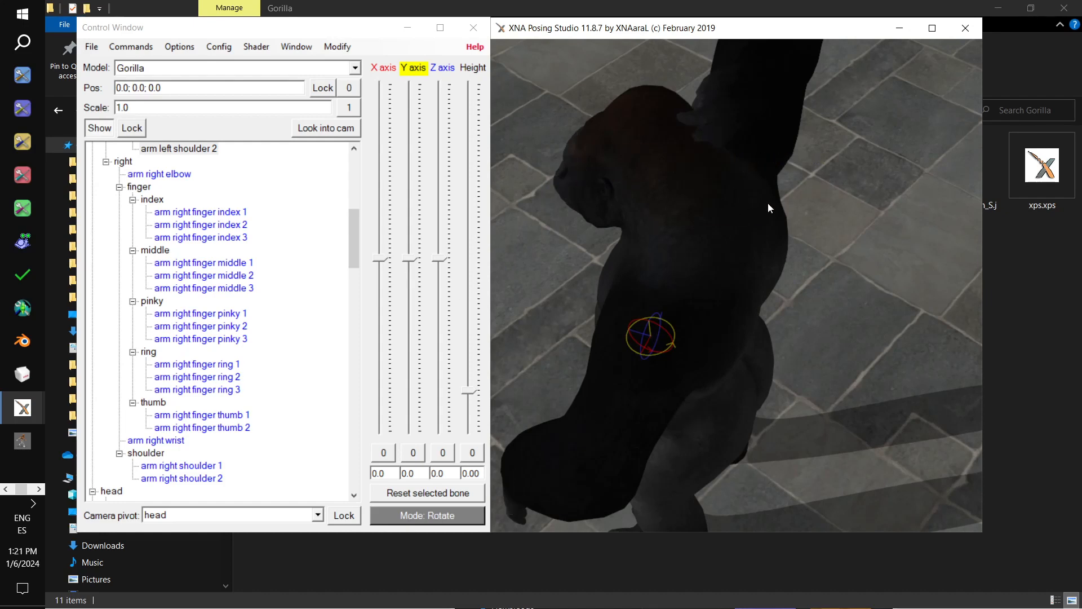
pyautogui.moveTo(840, 229); pyautogui.dragTo(818, 223)
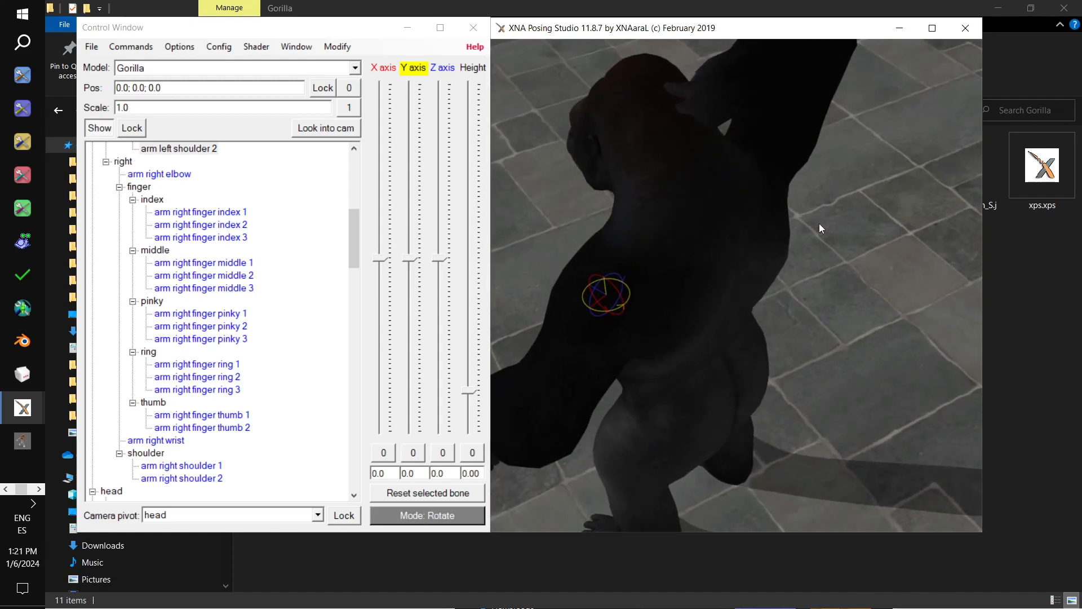
pyautogui.scroll(-2, 820, 224)
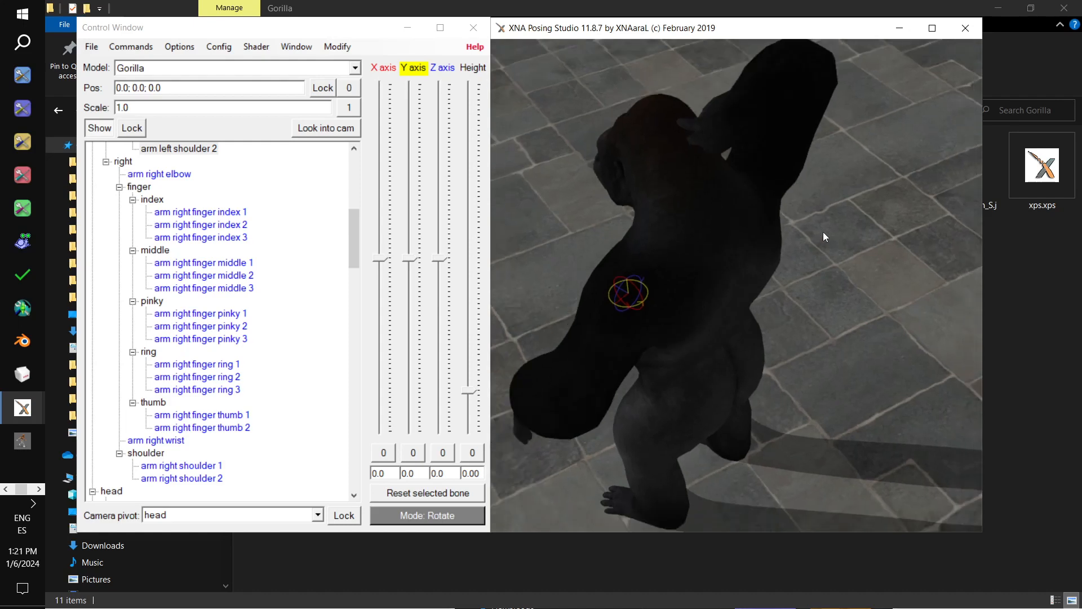
pyautogui.scroll(2, 824, 233)
pyautogui.moveTo(408, 265)
pyautogui.mouseDown()
pyautogui.moveTo(408, 252)
pyautogui.moveTo(413, 267)
pyautogui.mouseUp()
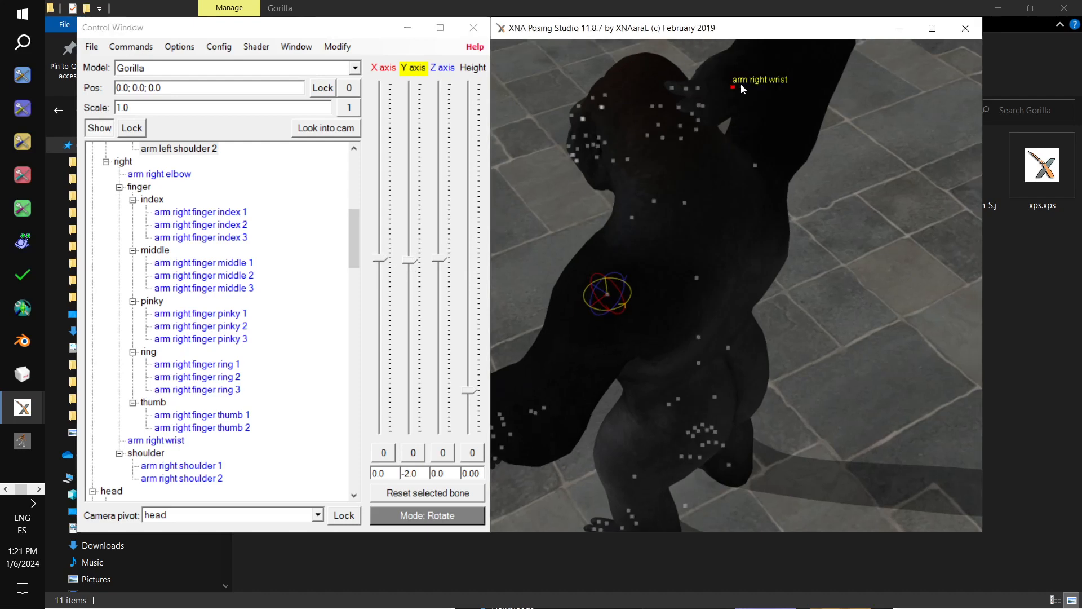
# Reselect the arm right wrist bone and rotate it to X -21, Y -36 and Z 43 to lay the hand against the head.
pyautogui.click(732, 89)
pyautogui.moveTo(732, 89); pyautogui.dragTo(699, 96)
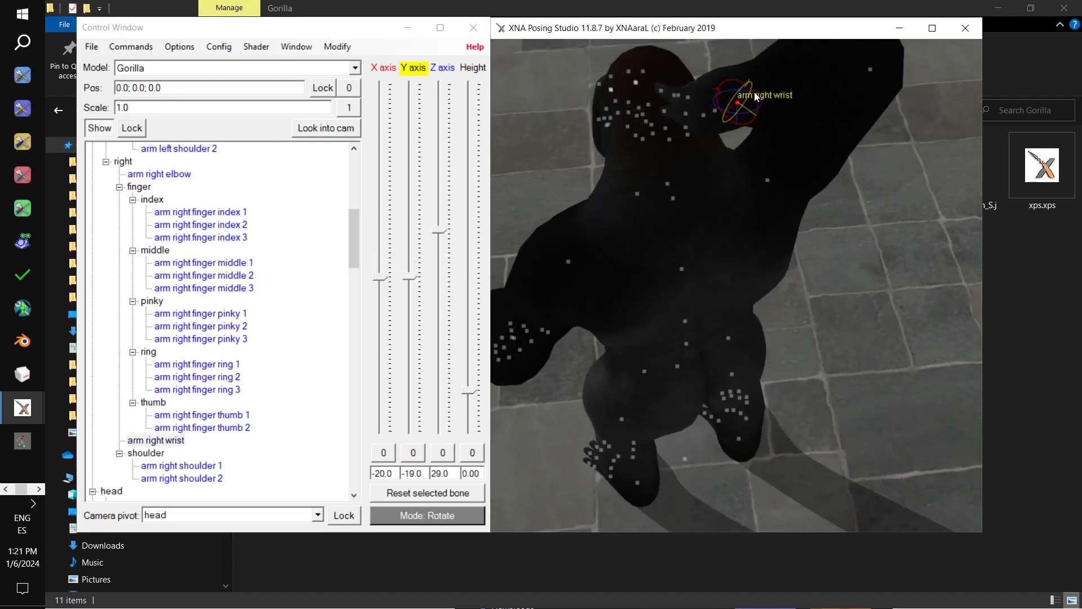
pyautogui.moveTo(739, 105); pyautogui.dragTo(753, 153)
pyautogui.moveTo(410, 276); pyautogui.dragTo(375, 279)
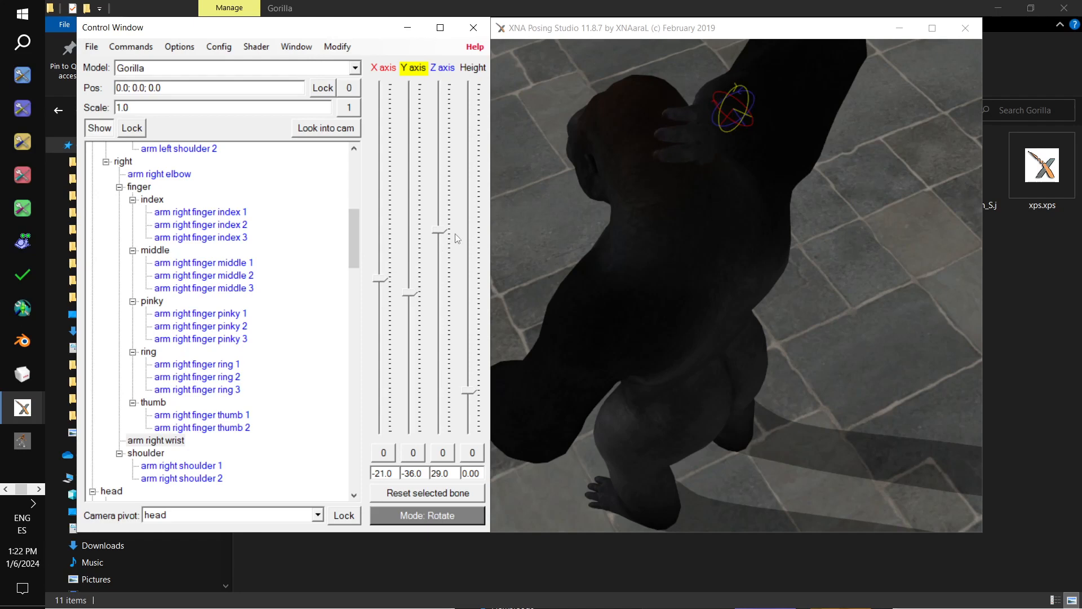
pyautogui.moveTo(442, 237)
pyautogui.mouseDown()
pyautogui.moveTo(439, 213)
pyautogui.moveTo(436, 224)
pyautogui.mouseUp()
pyautogui.moveTo(604, 263); pyautogui.dragTo(546, 247)
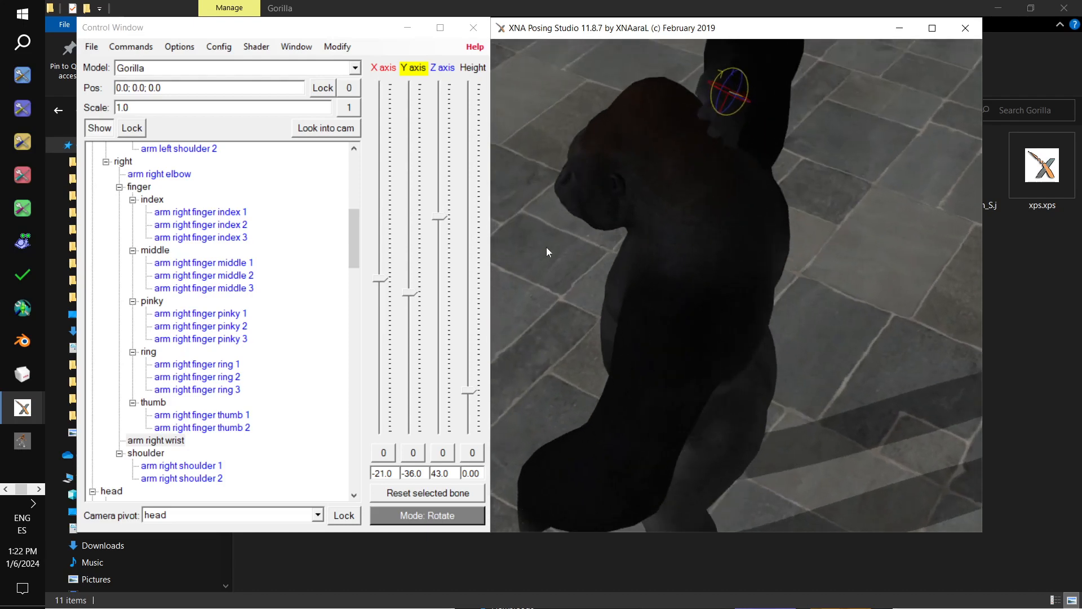
# Turn the right hand further behind the head by rotating arm right wrist to X -4, Y -78 and Z 42.
pyautogui.moveTo(411, 294); pyautogui.dragTo(417, 319)
pyautogui.moveTo(381, 284); pyautogui.dragTo(381, 284)
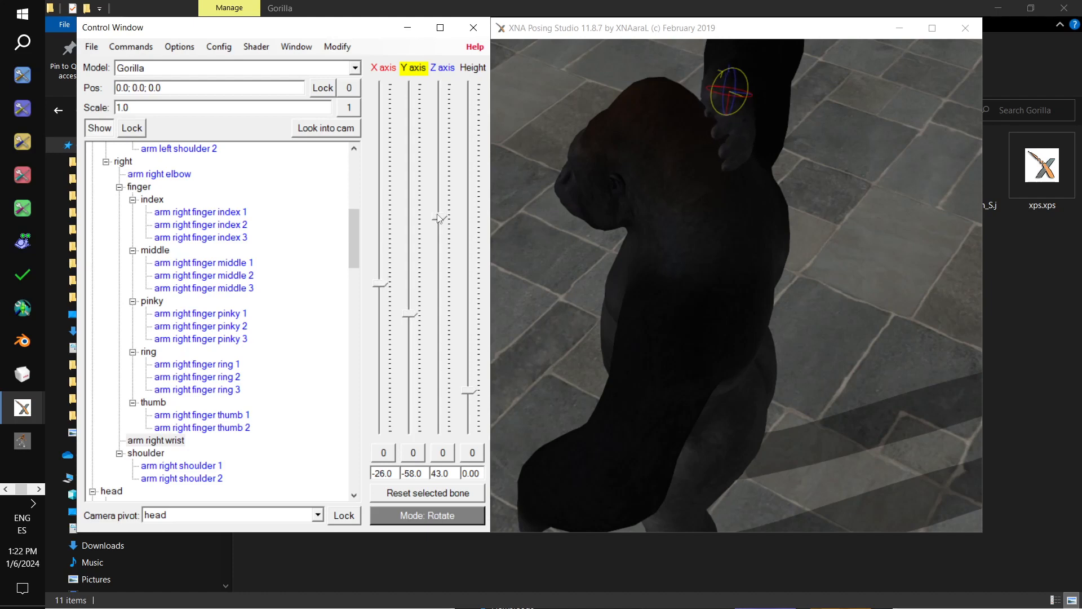
pyautogui.moveTo(441, 222)
pyautogui.mouseDown()
pyautogui.moveTo(441, 237)
pyautogui.moveTo(441, 226)
pyautogui.mouseUp()
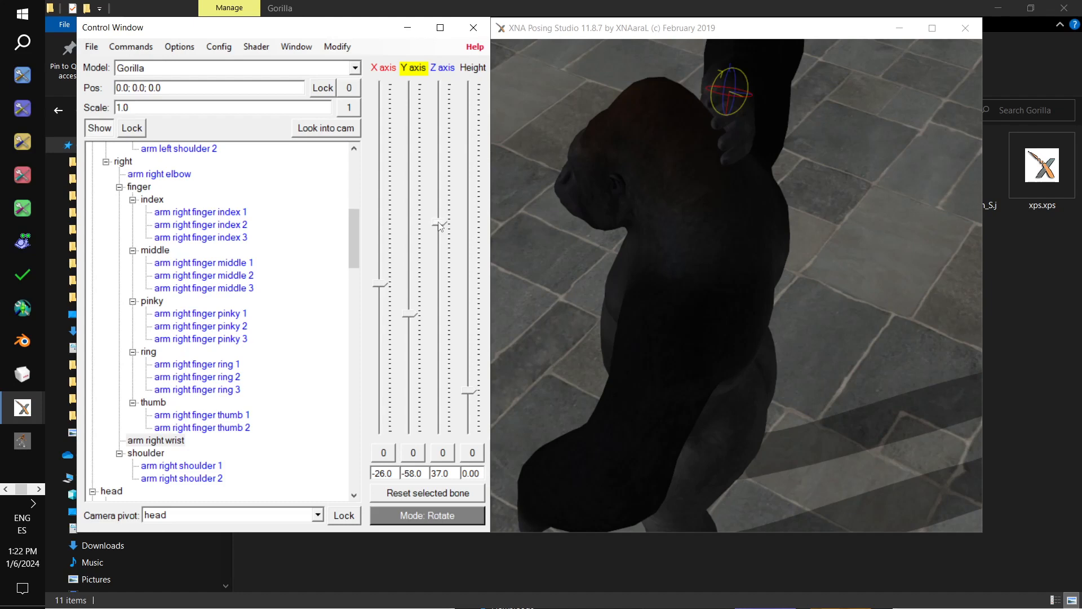
pyautogui.moveTo(415, 315); pyautogui.dragTo(410, 335)
pyautogui.moveTo(439, 231); pyautogui.dragTo(442, 221)
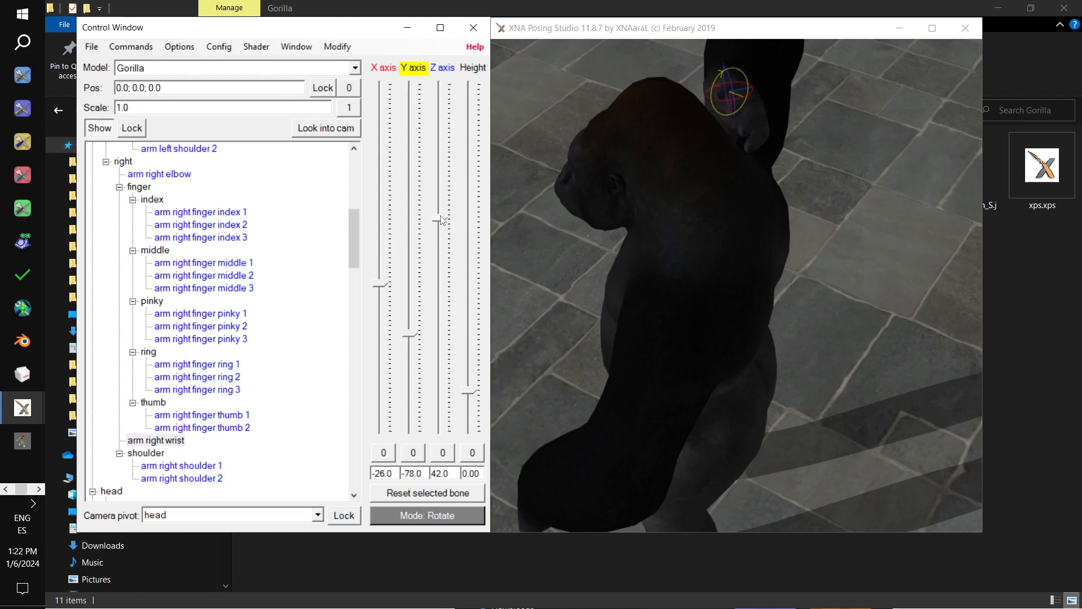
pyautogui.moveTo(381, 290); pyautogui.dragTo(386, 269)
pyautogui.moveTo(541, 265); pyautogui.dragTo(785, 275)
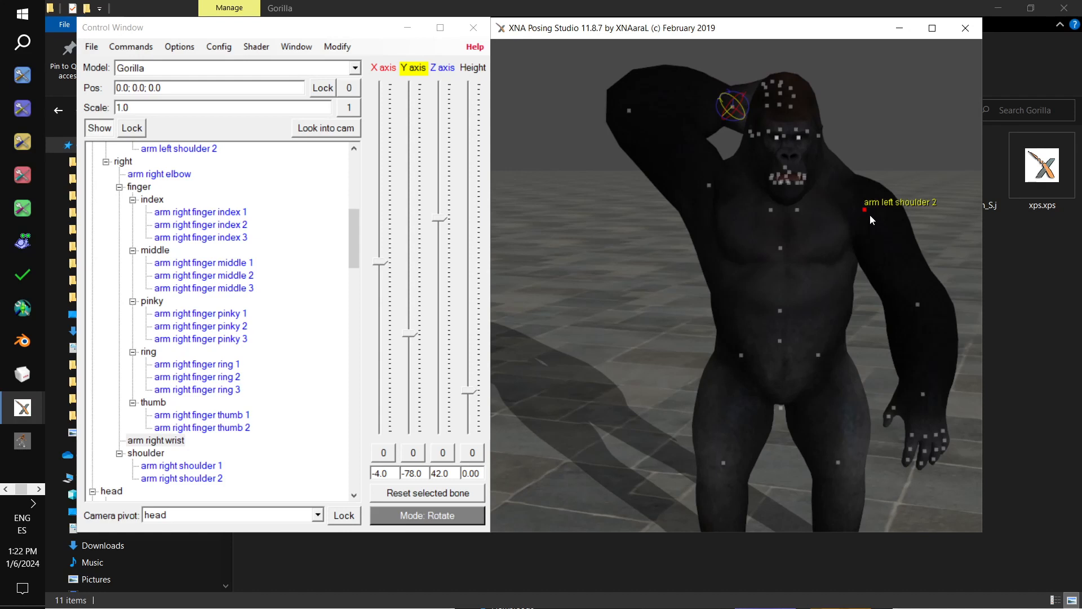
# Rotate the arm left elbow bone around the Z axis to bend the left forearm across the belly.
pyautogui.click(870, 214)
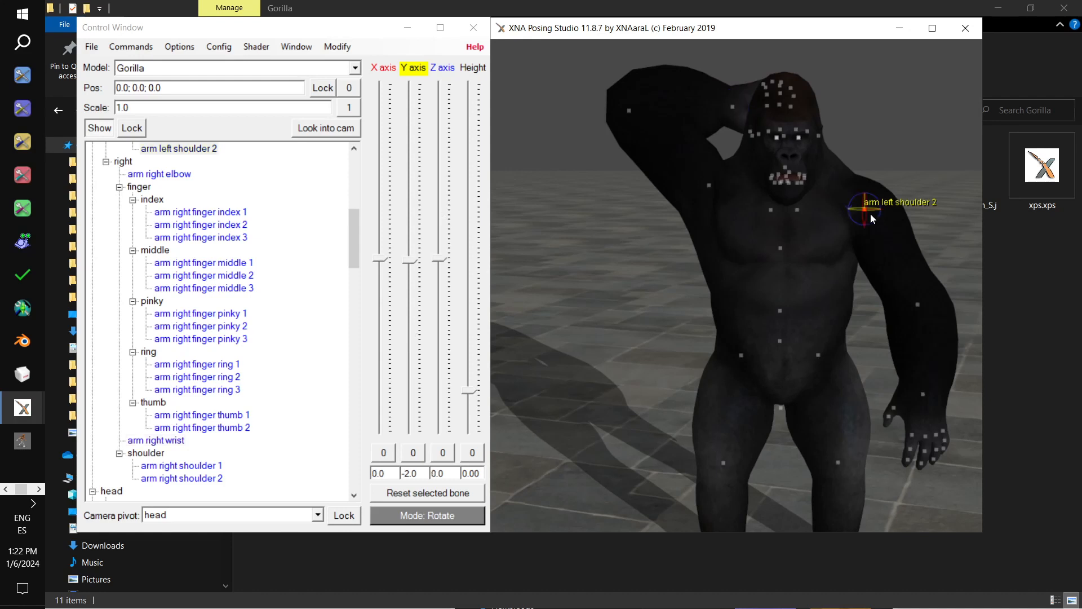
pyautogui.click(919, 305)
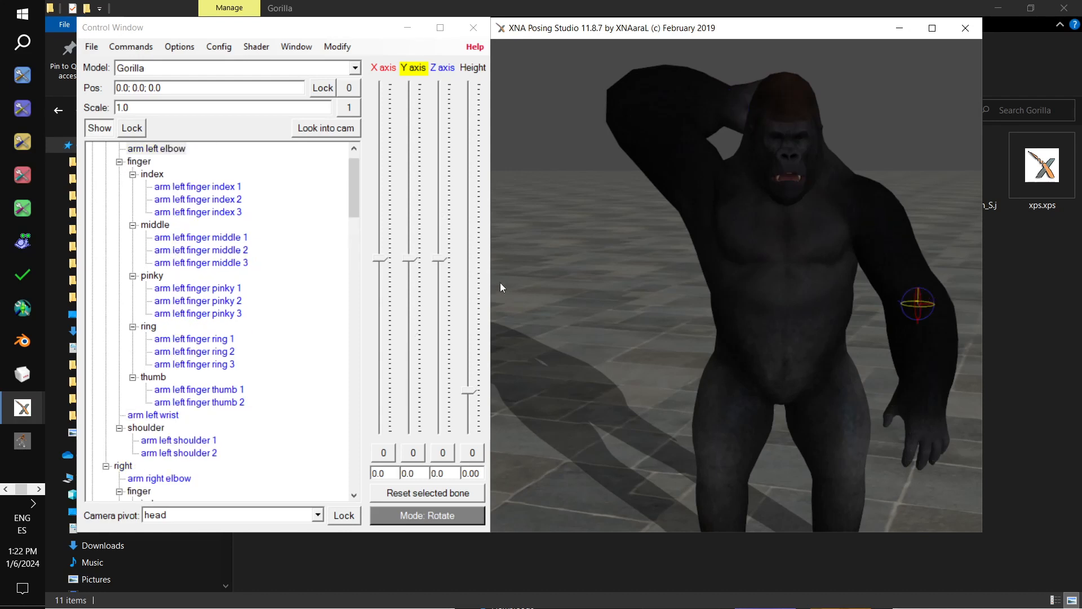
pyautogui.moveTo(439, 259); pyautogui.dragTo(450, 341)
pyautogui.moveTo(667, 339); pyautogui.dragTo(813, 348)
# Align the left hand with the belly by rotating arm left wrist to X 12, Y 2 and Z 4.
pyautogui.click(875, 324)
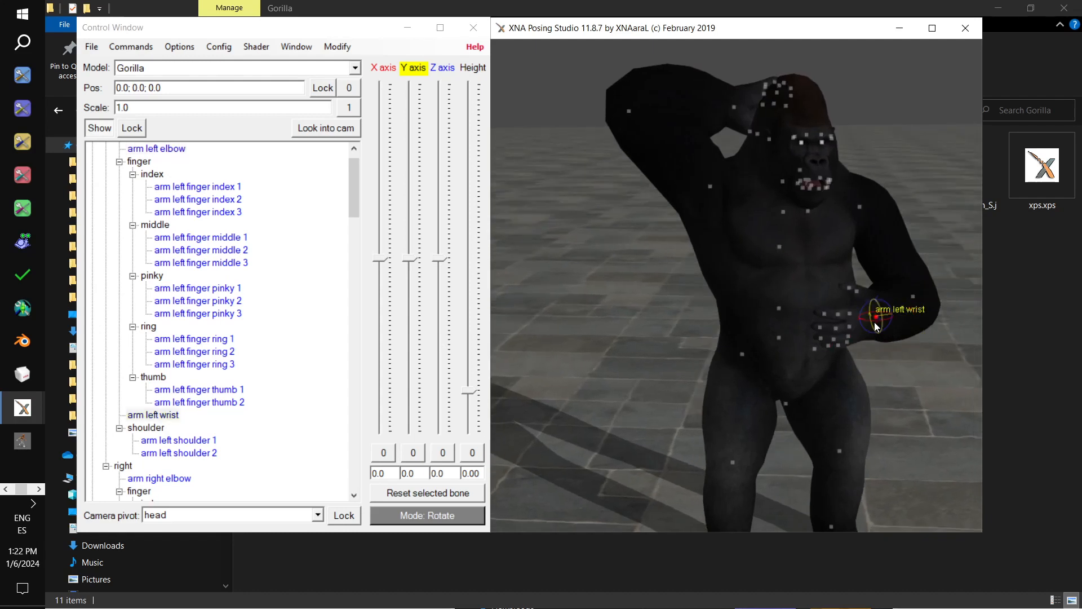
pyautogui.moveTo(438, 261); pyautogui.dragTo(438, 277)
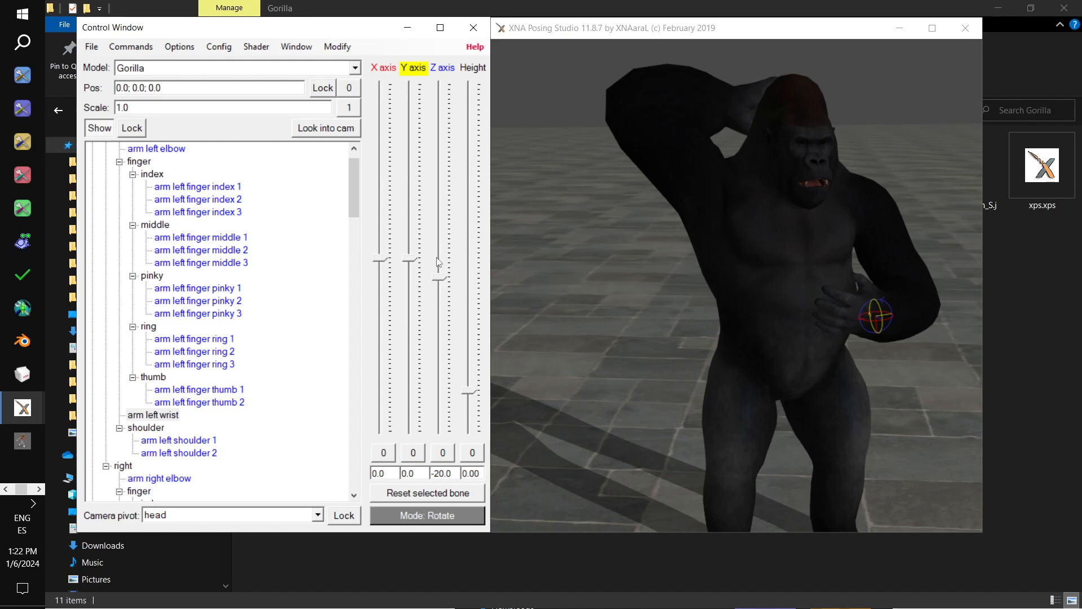
pyautogui.moveTo(440, 282); pyautogui.dragTo(379, 254)
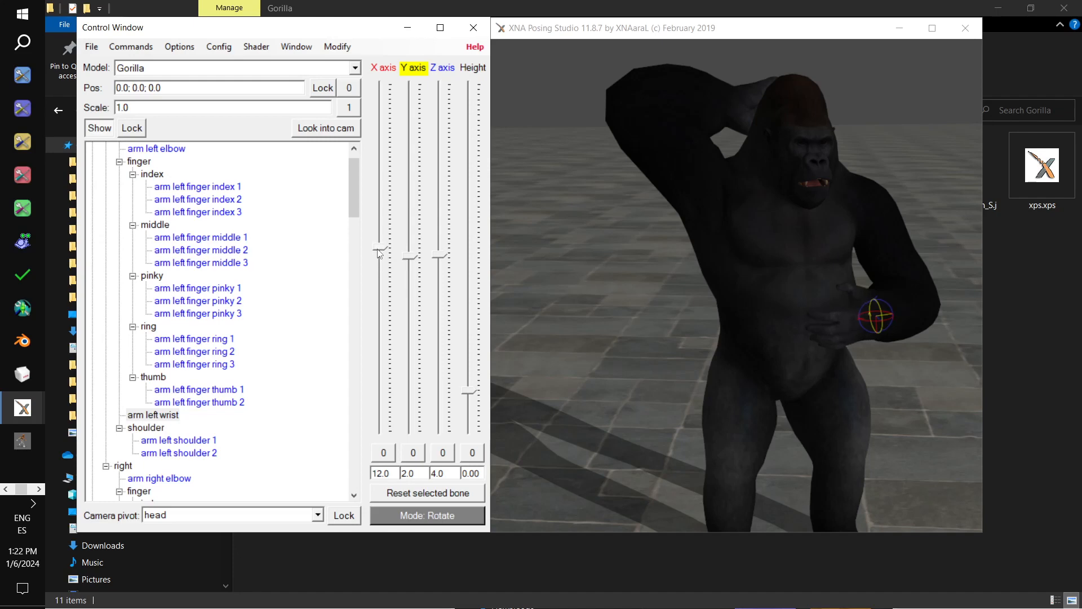
pyautogui.moveTo(702, 272); pyautogui.dragTo(784, 99)
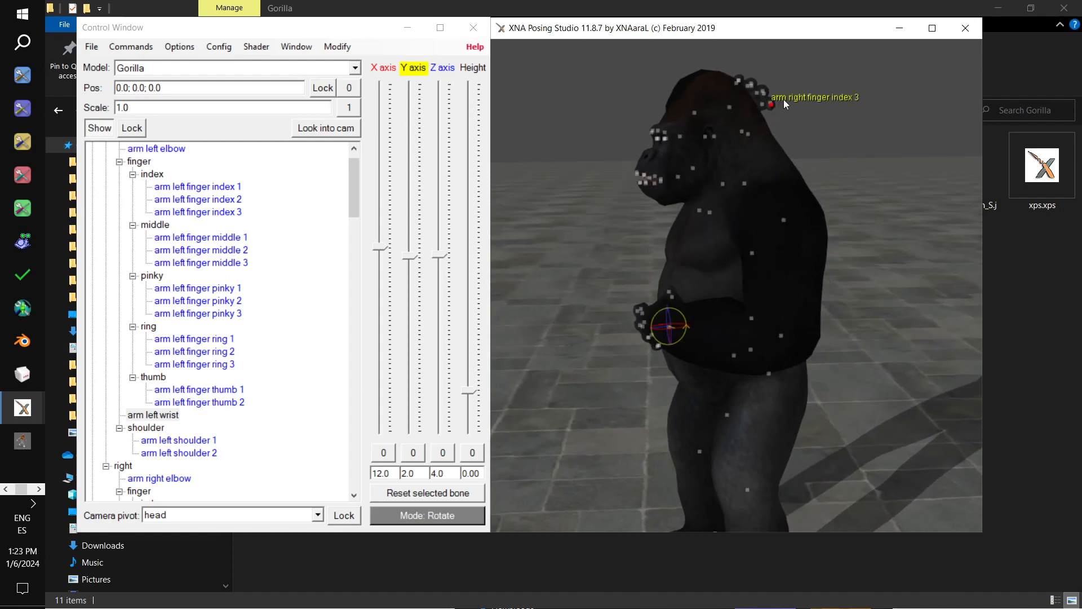
# Rotate arm left shoulder 2 to X 6 to move the upper arm back and bring the left hand closer to the belly.
pyautogui.click(791, 216)
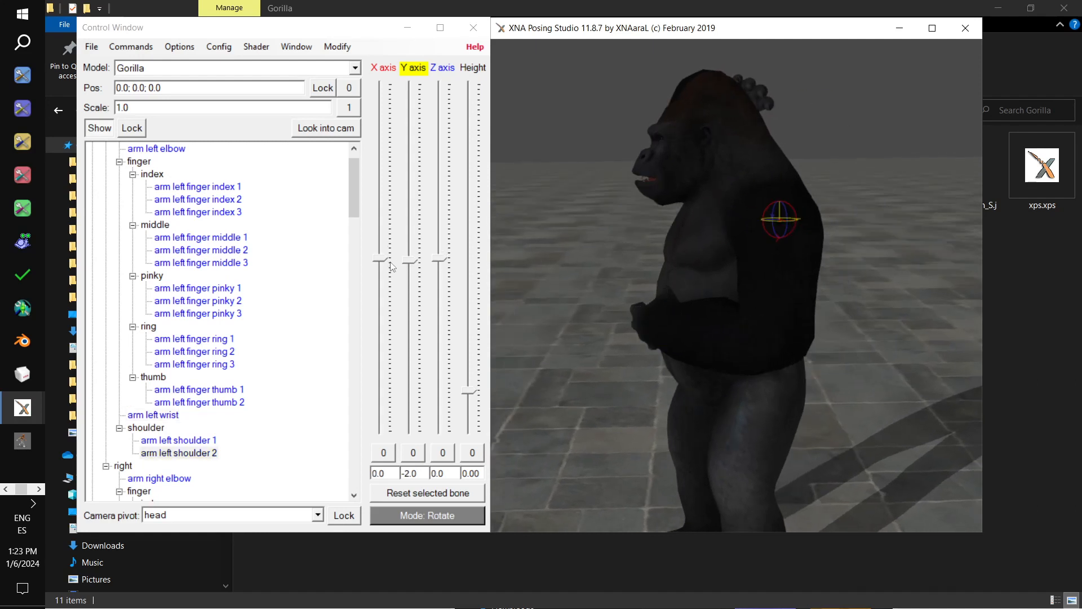
pyautogui.moveTo(377, 265); pyautogui.dragTo(378, 259)
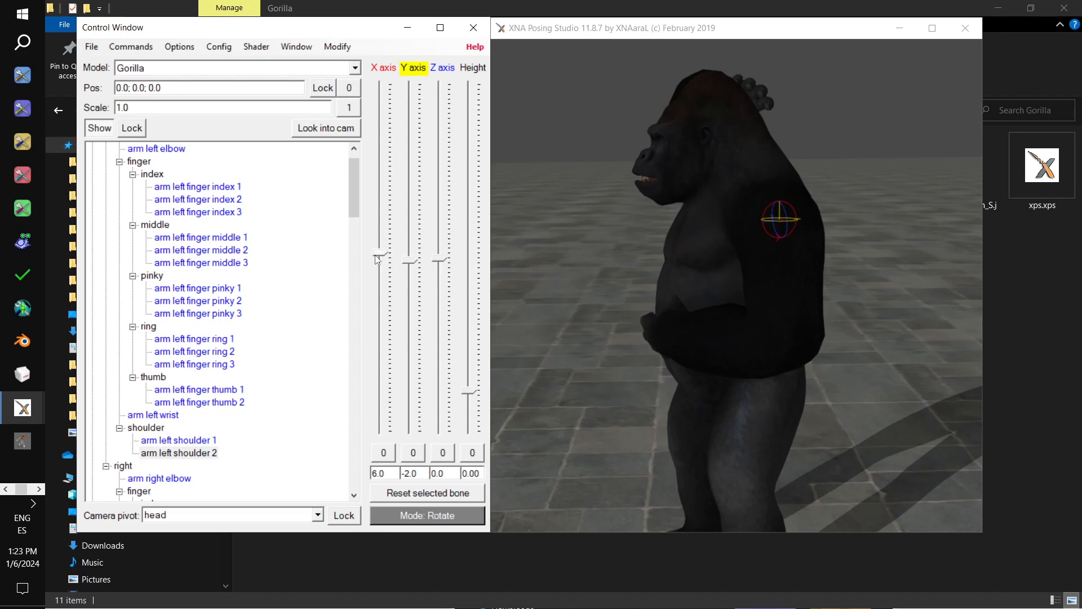
pyautogui.moveTo(732, 300); pyautogui.dragTo(792, 296)
pyautogui.scroll(-3, 792, 295)
pyautogui.click(777, 319)
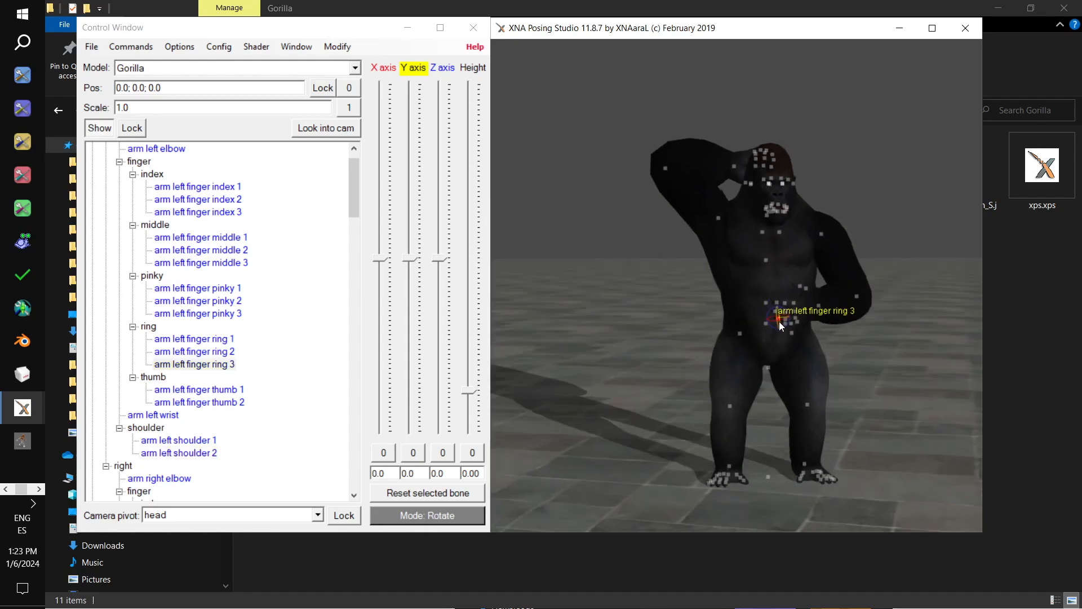
pyautogui.scroll(2, 783, 320)
pyautogui.moveTo(783, 320); pyautogui.dragTo(801, 331)
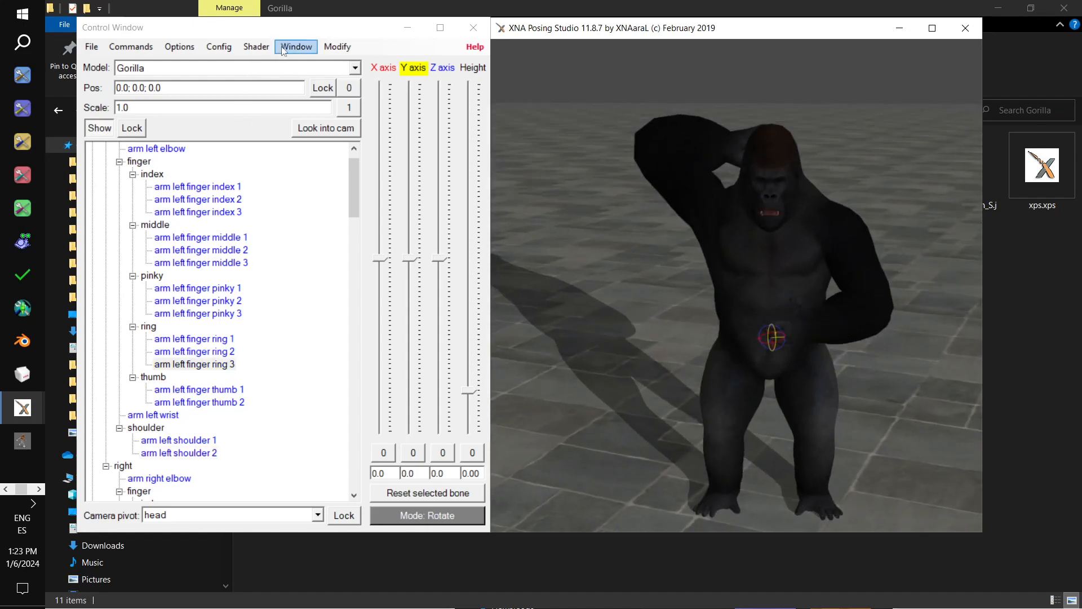
# Export the scene as a Wavefront OBJ file named Happy gorilla in the Promises Kept folder.
pyautogui.click(333, 47)
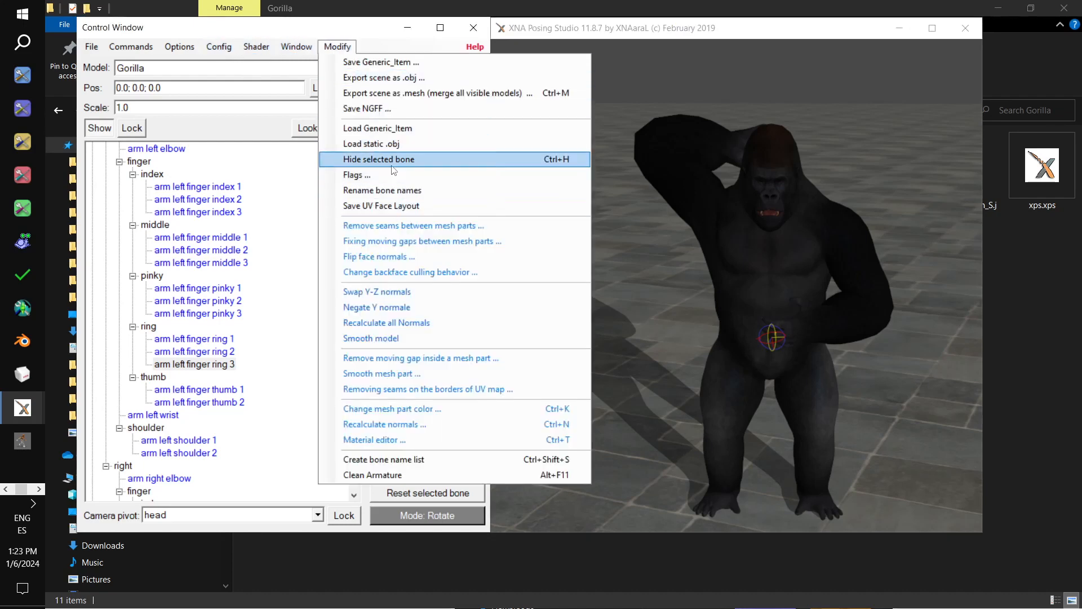
pyautogui.click(399, 79)
pyautogui.click(219, 220)
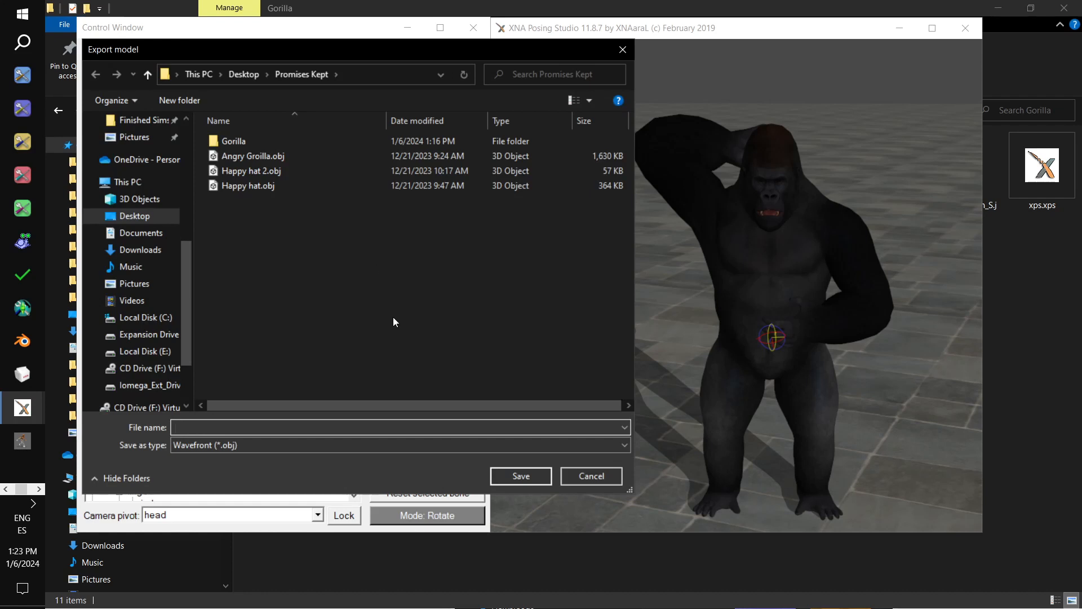
pyautogui.write('H')
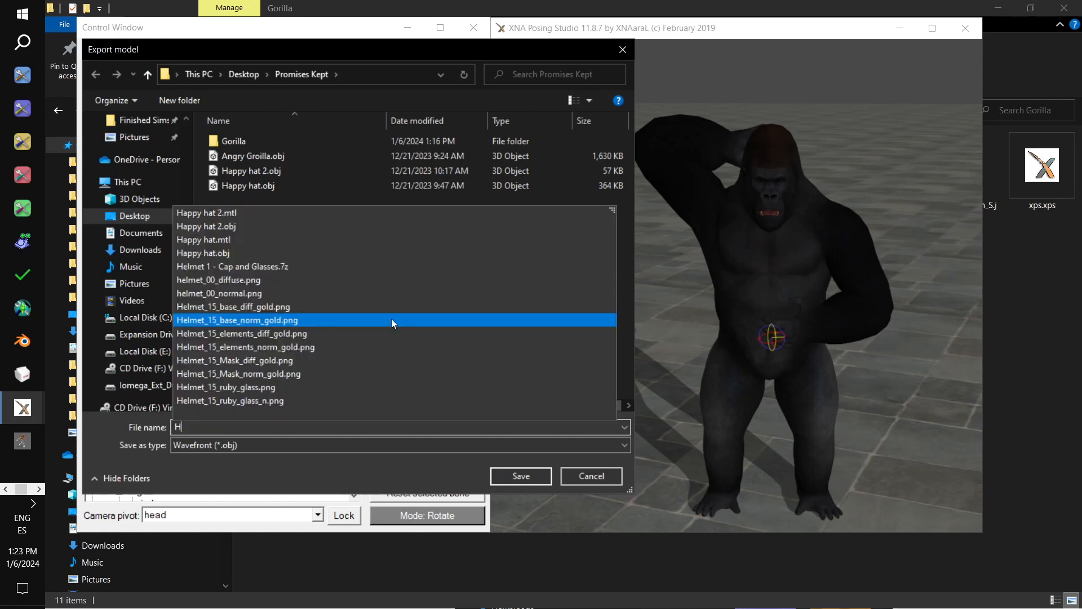
pyautogui.write('appy')
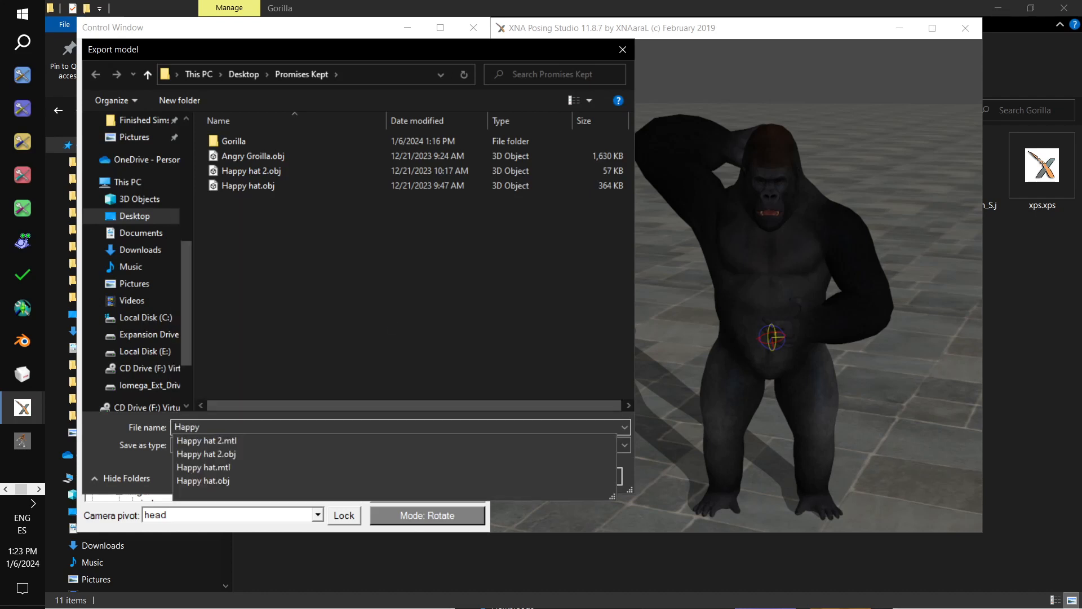
pyautogui.write(' gorilla')
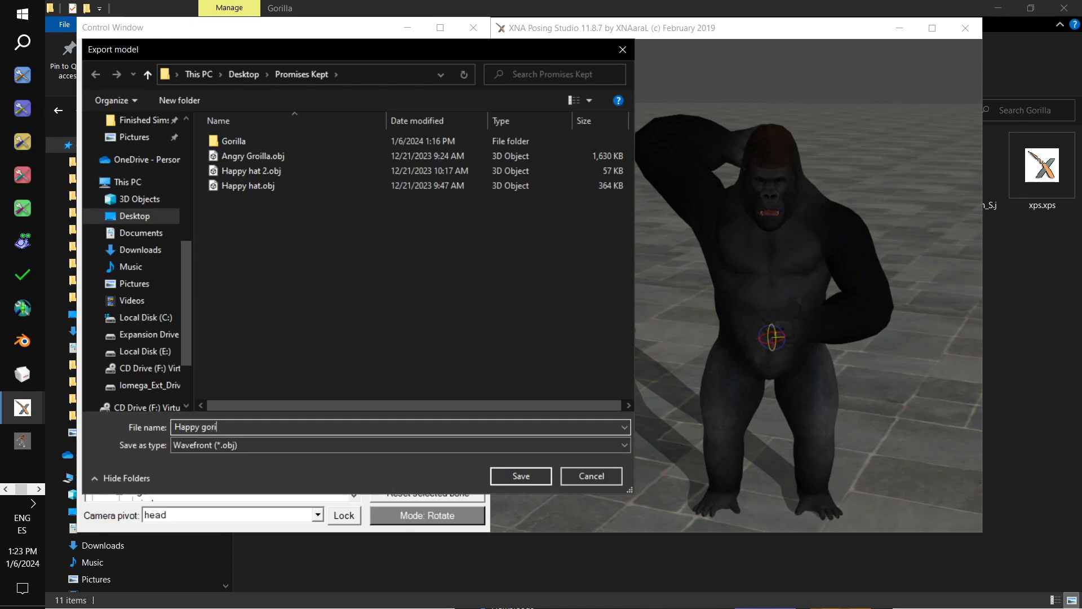
pyautogui.click(535, 476)
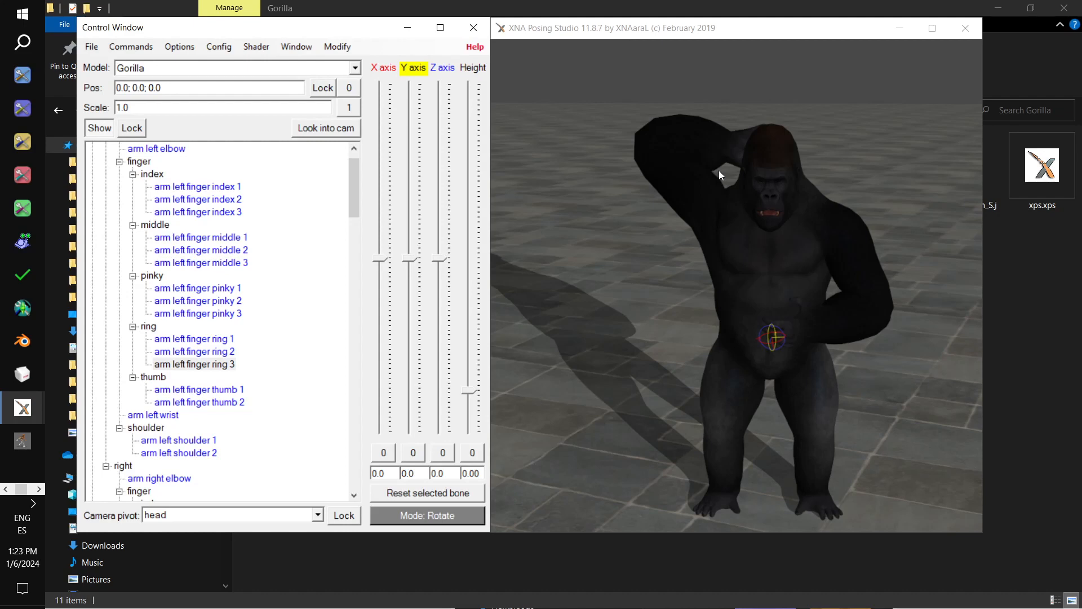
# Quit the gorilla scene and load the Helmet 1 - Cap and Glasses model from the Promises Kept folder.
pyautogui.click(965, 27)
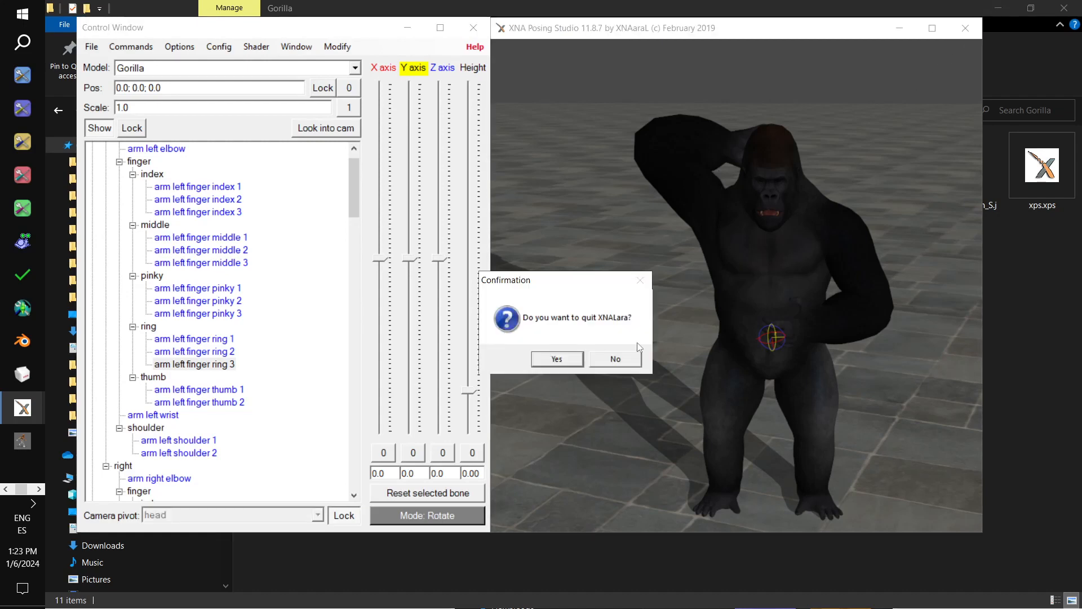
pyautogui.click(557, 359)
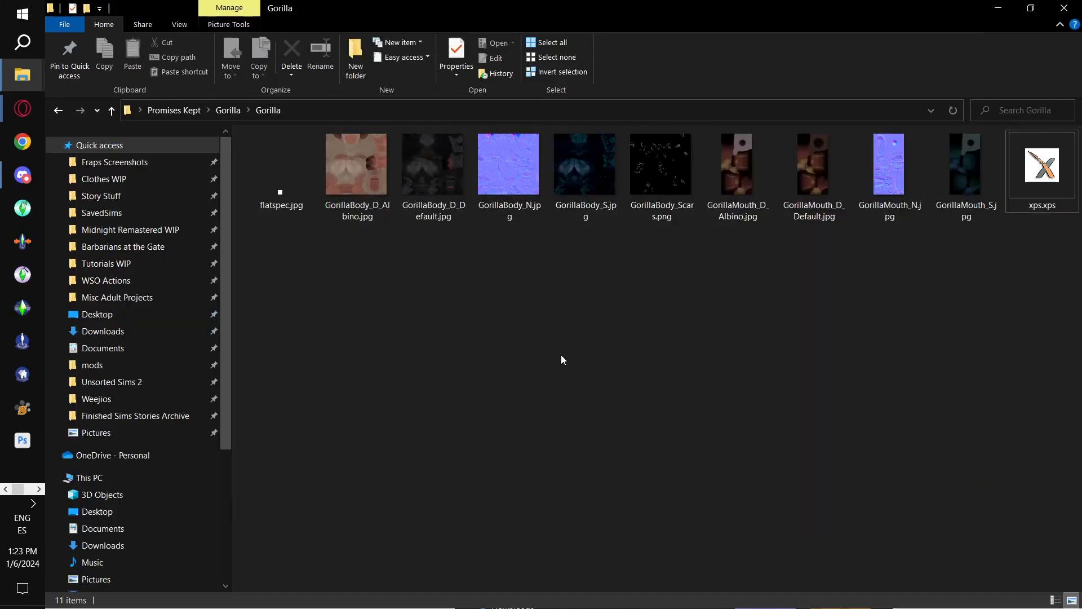
pyautogui.click(224, 111)
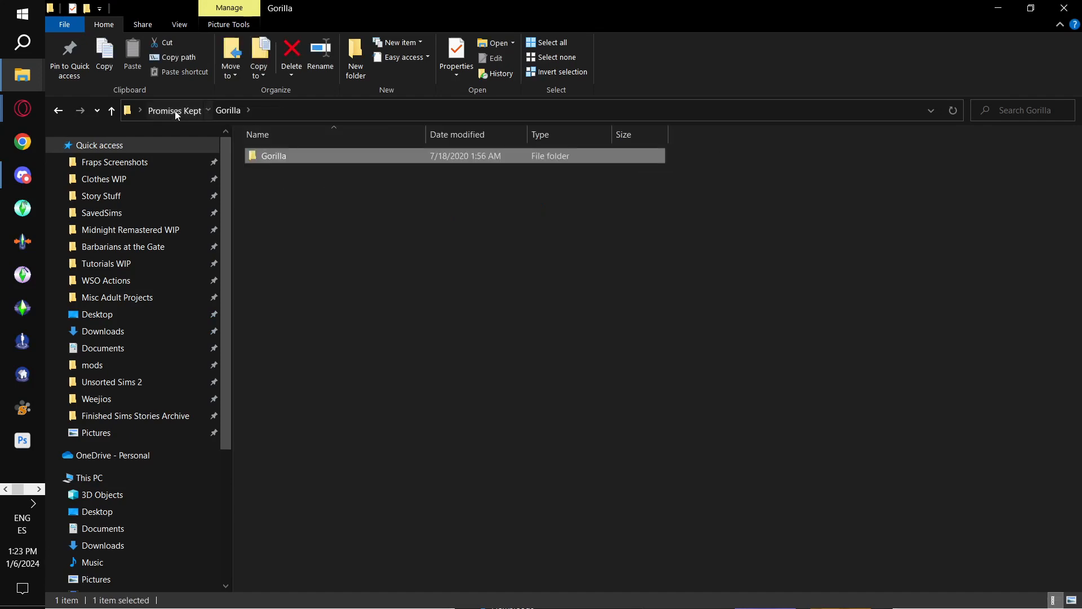
pyautogui.click(174, 110)
pyautogui.doubleClick(516, 310)
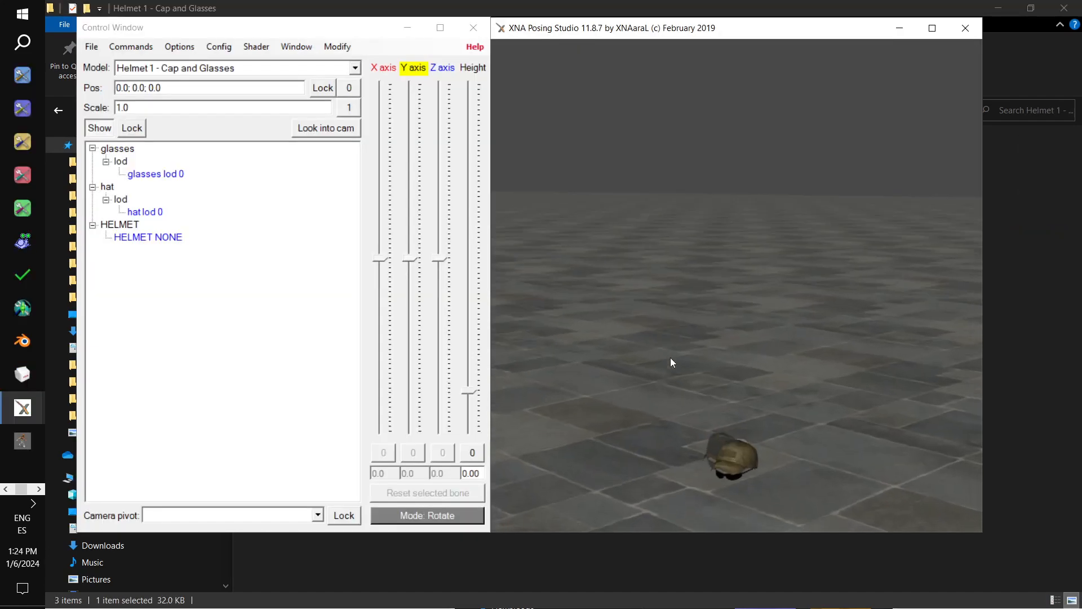
# Export the cap and glasses scene as a Wavefront OBJ with copied textures, replacing Happy hat.obj in Promises Kept.
pyautogui.moveTo(671, 357); pyautogui.dragTo(645, 348)
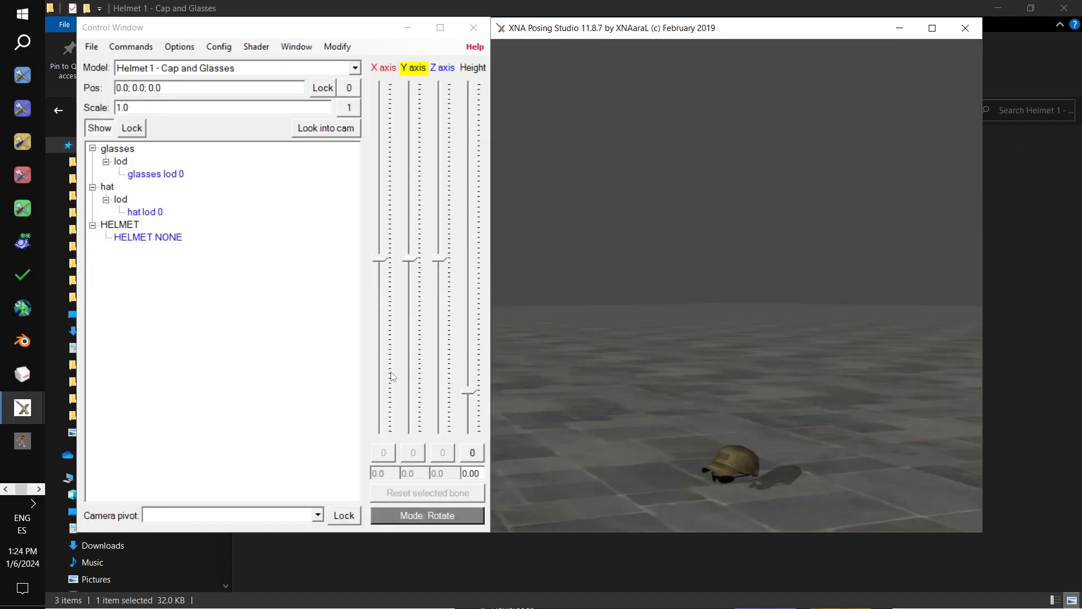
pyautogui.moveTo(713, 464); pyautogui.dragTo(747, 444)
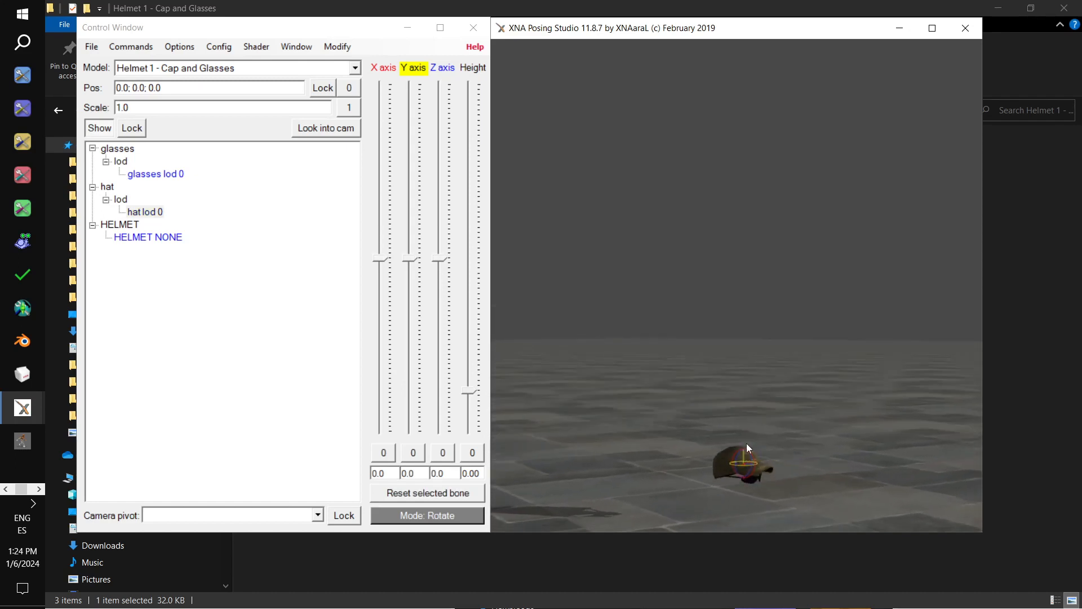
pyautogui.click(329, 48)
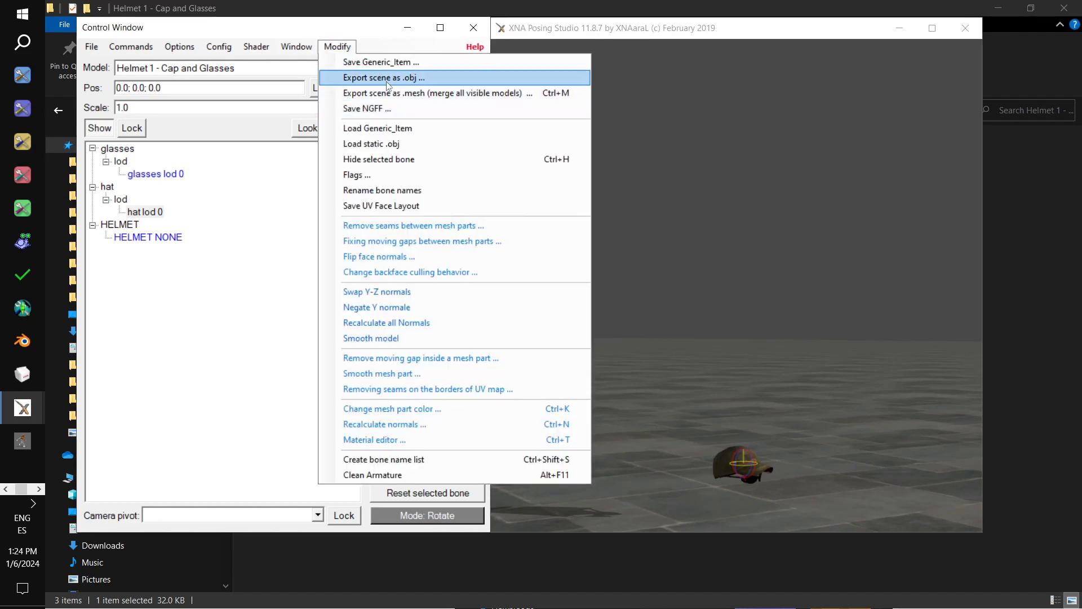
pyautogui.click(391, 80)
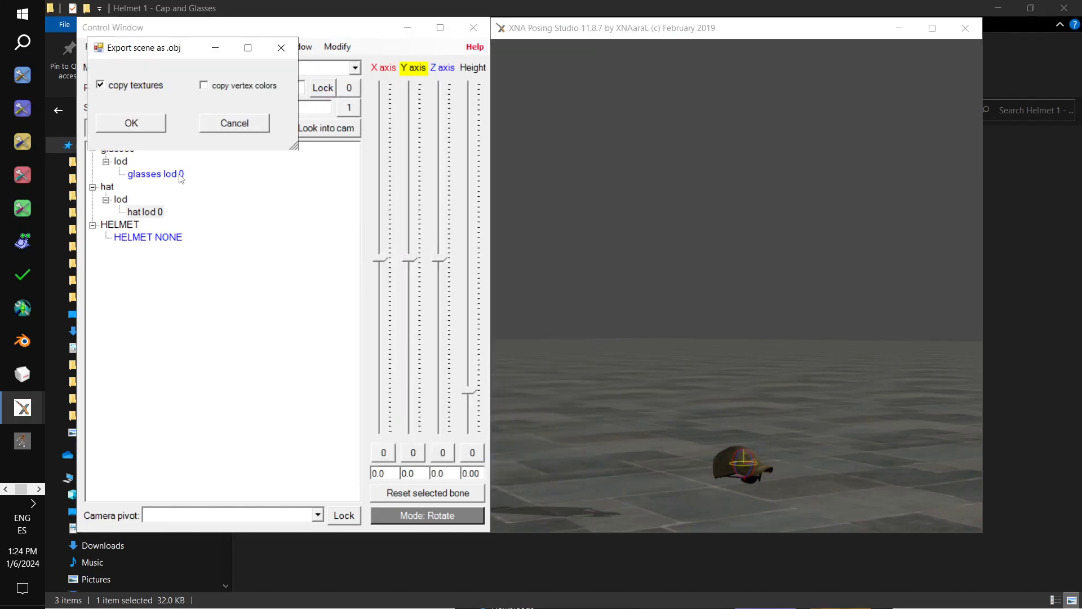
pyautogui.click(144, 124)
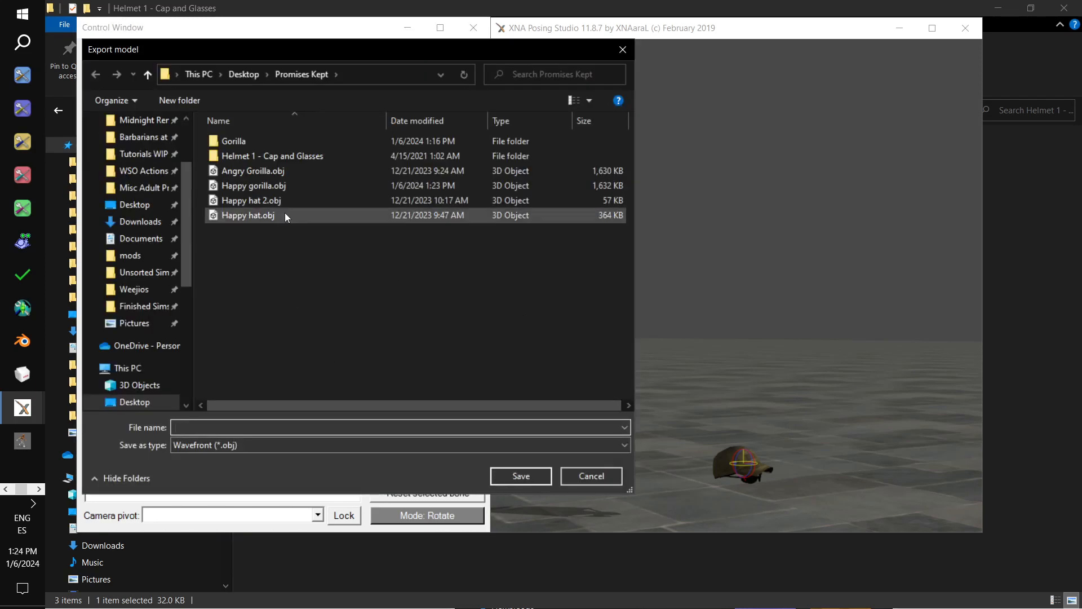
pyautogui.click(349, 214)
pyautogui.click(522, 476)
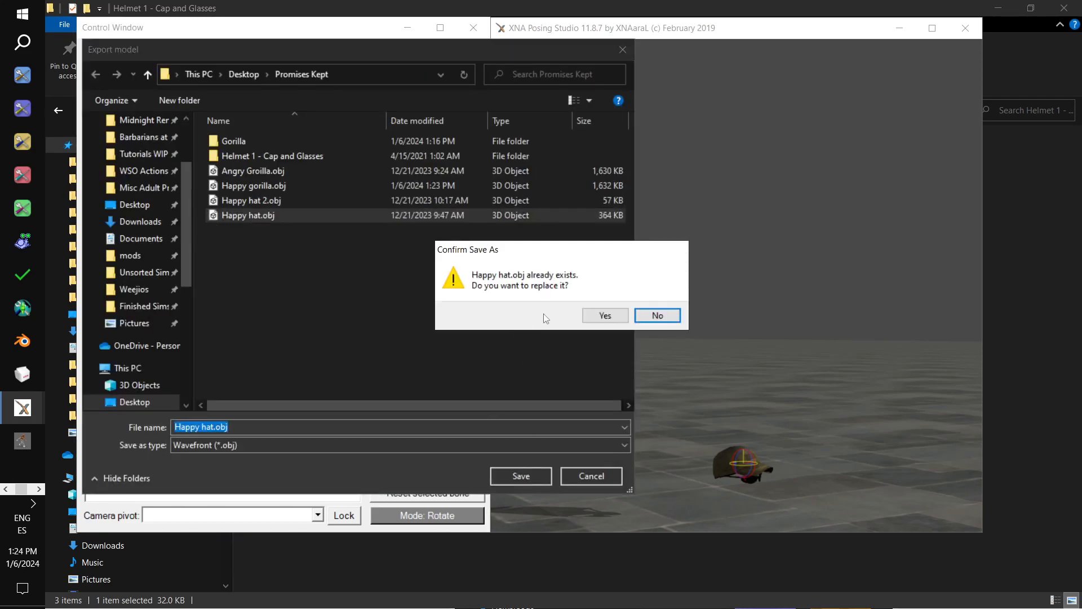
pyautogui.click(602, 314)
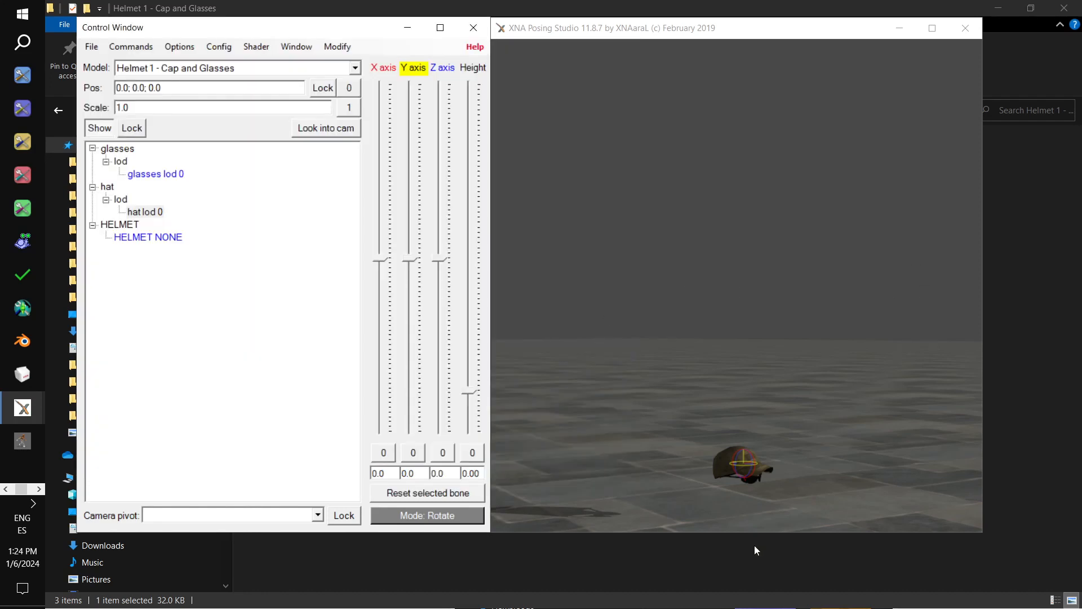
# Quit both open XNA Posing Studio sessions, the helmet scene and the empty one.
pyautogui.click(965, 27)
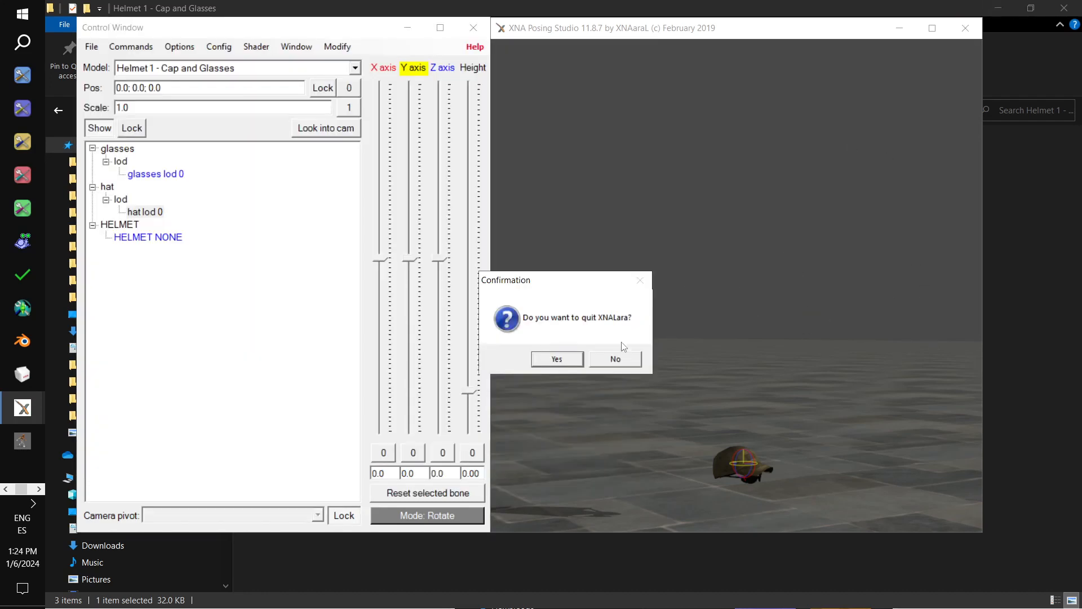
pyautogui.click(571, 360)
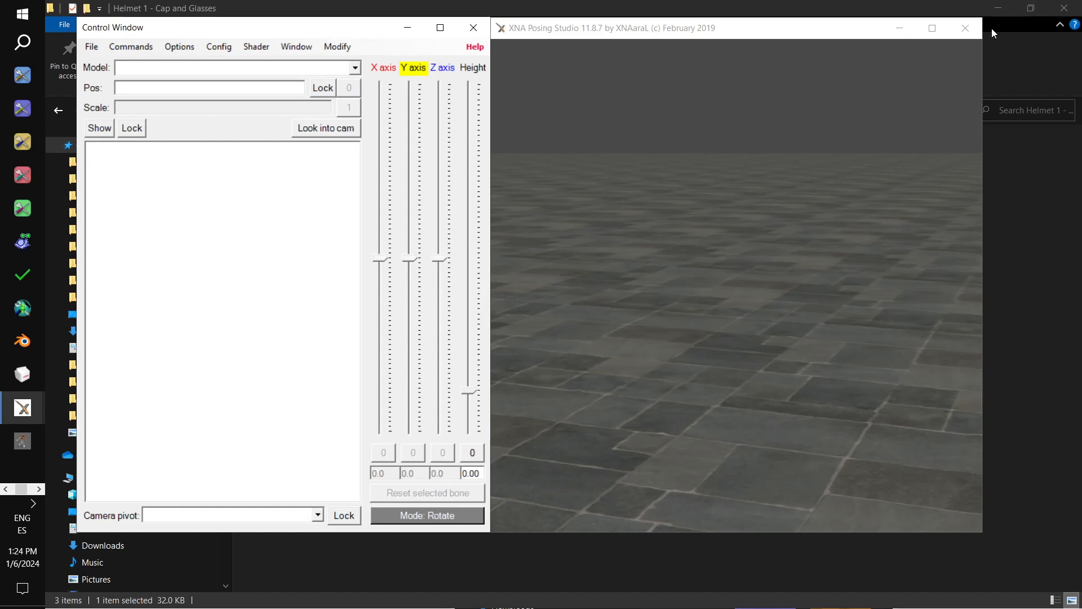
pyautogui.click(965, 27)
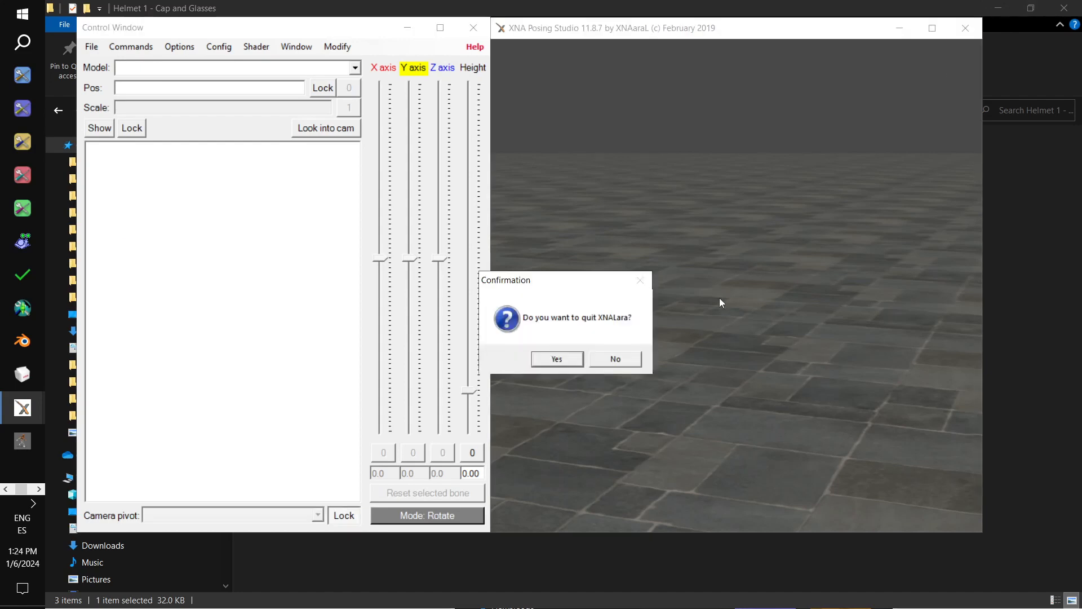
pyautogui.click(553, 359)
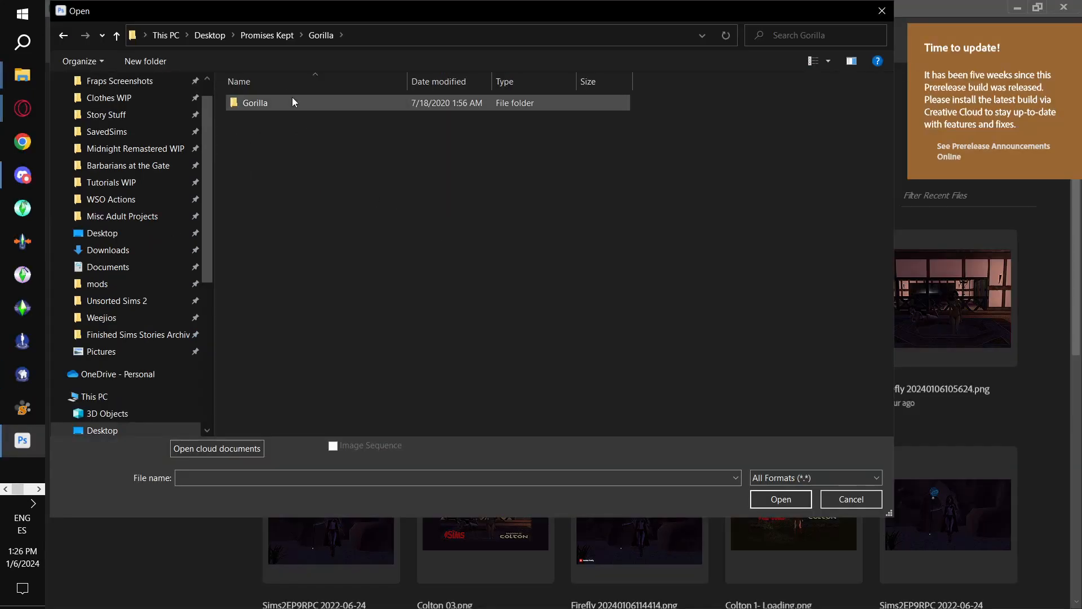
# Open the GorillaBody_D_Albino.jpg texture from the inner Gorilla folder in Photoshop.
pyautogui.doubleClick(290, 102)
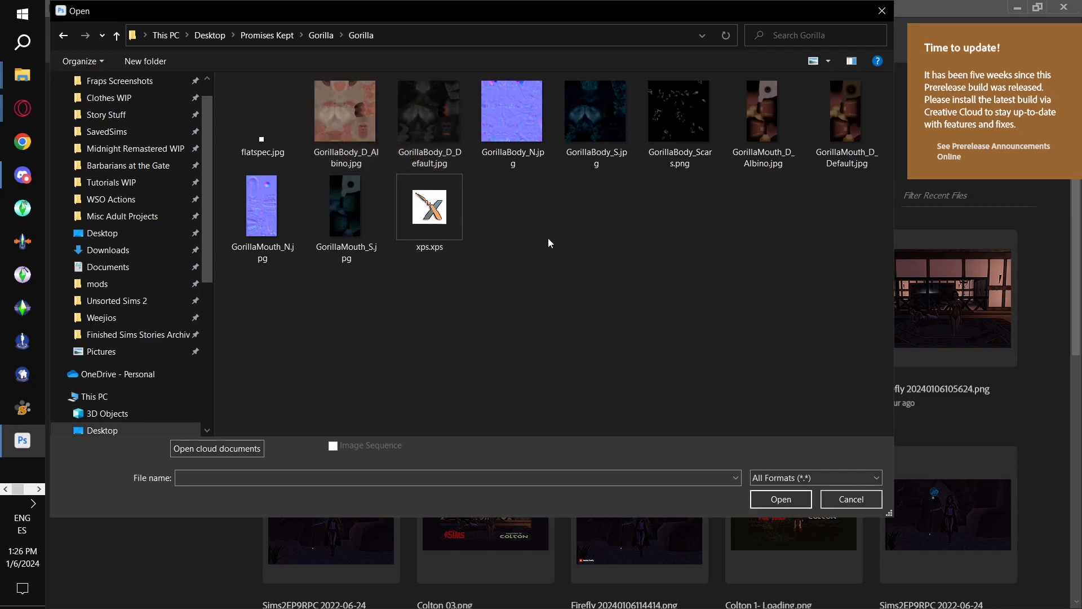
pyautogui.click(356, 113)
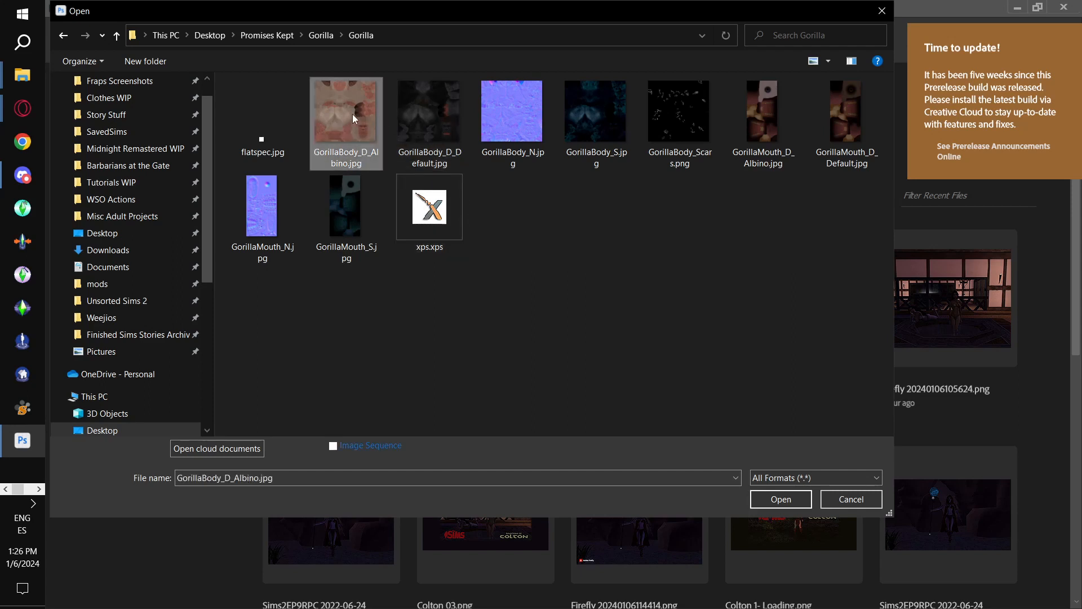
pyautogui.doubleClick(354, 117)
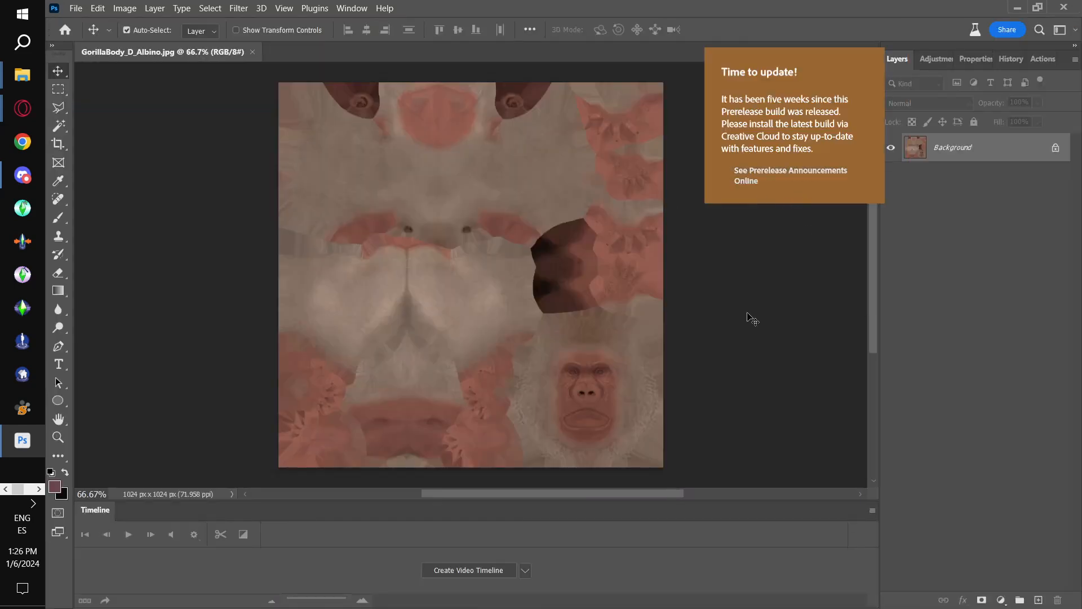
# Check the gorilla body texture's image size with the width and height units set to pixels.
pyautogui.press('ctrl')
pyautogui.hotkey('ctrl', 'alt', 'i')
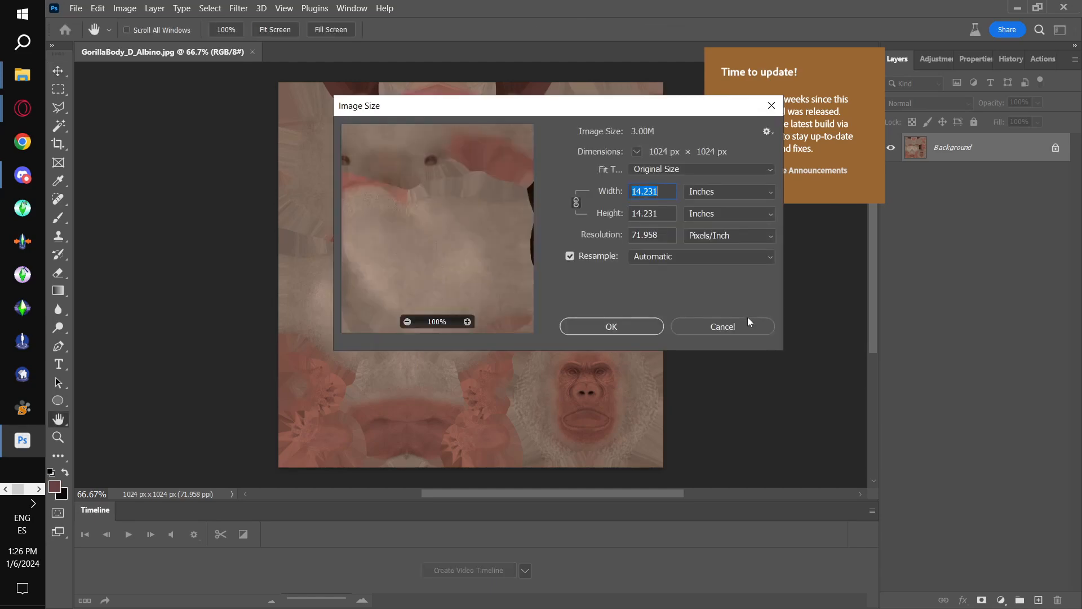
pyautogui.click(733, 194)
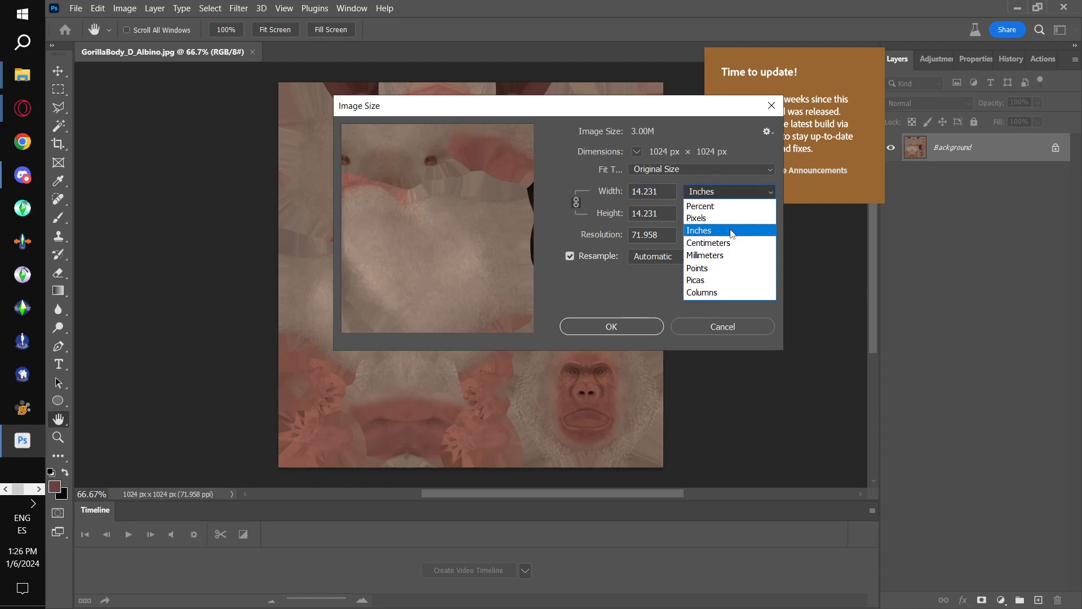
pyautogui.click(726, 220)
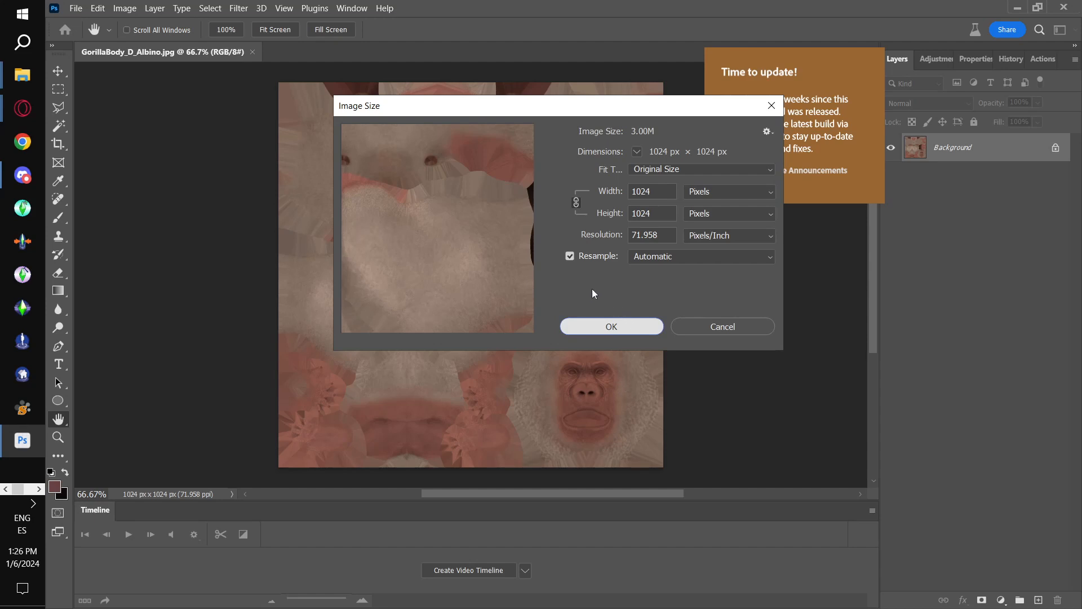
pyautogui.click(622, 327)
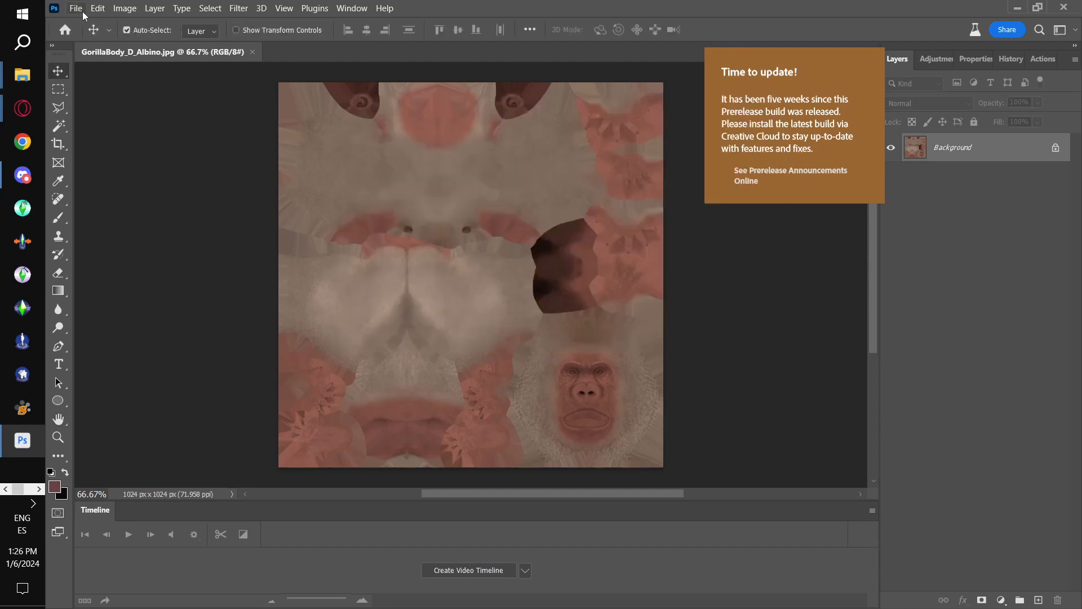
# Examine the Save As options for the gorilla body texture and cancel without saving.
pyautogui.click(78, 9)
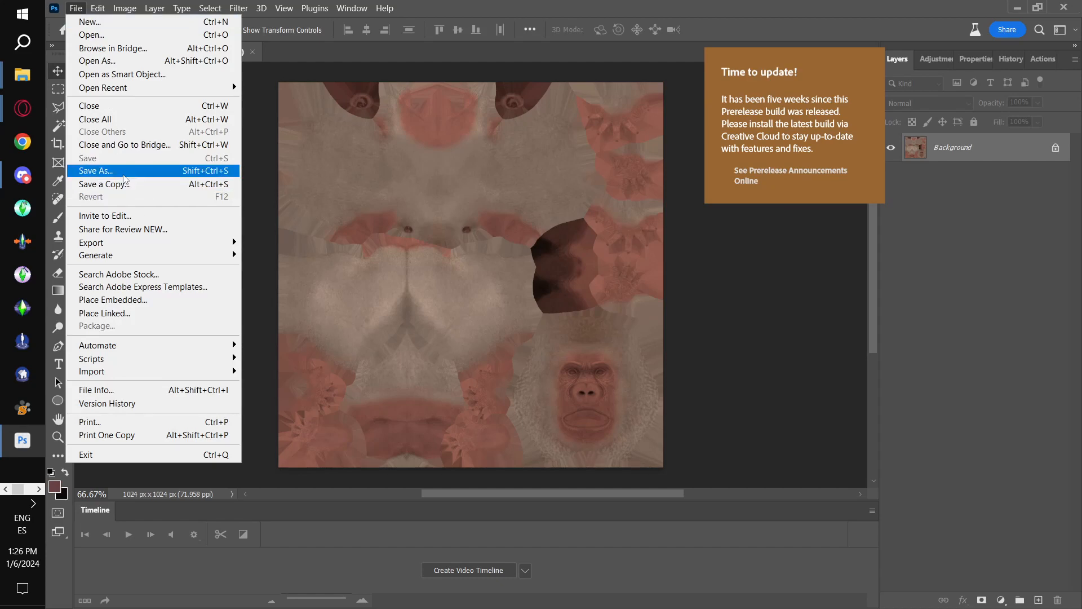
pyautogui.click(97, 171)
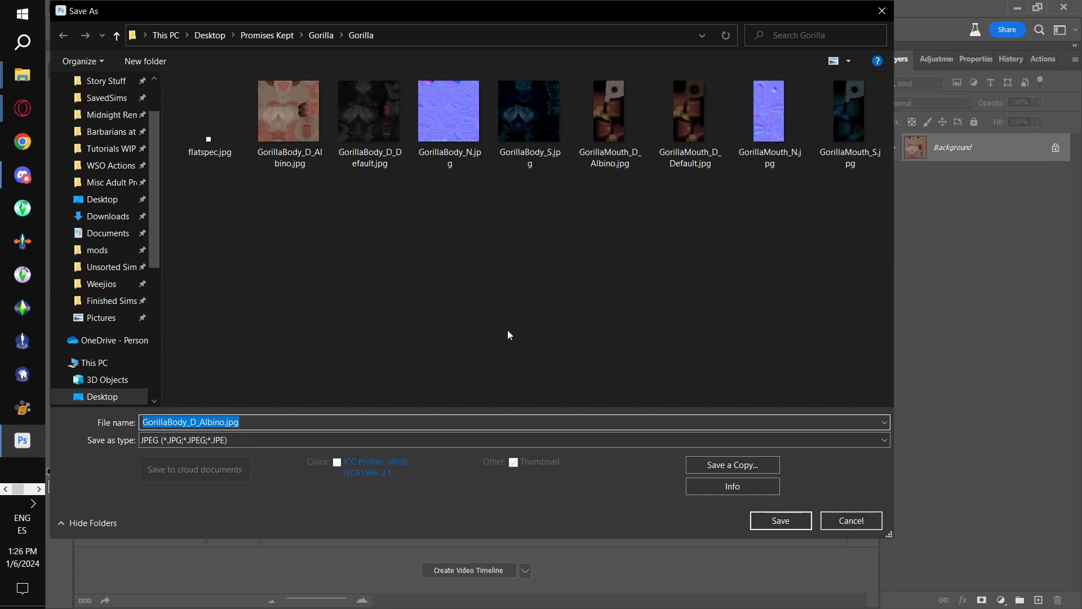
pyautogui.click(538, 323)
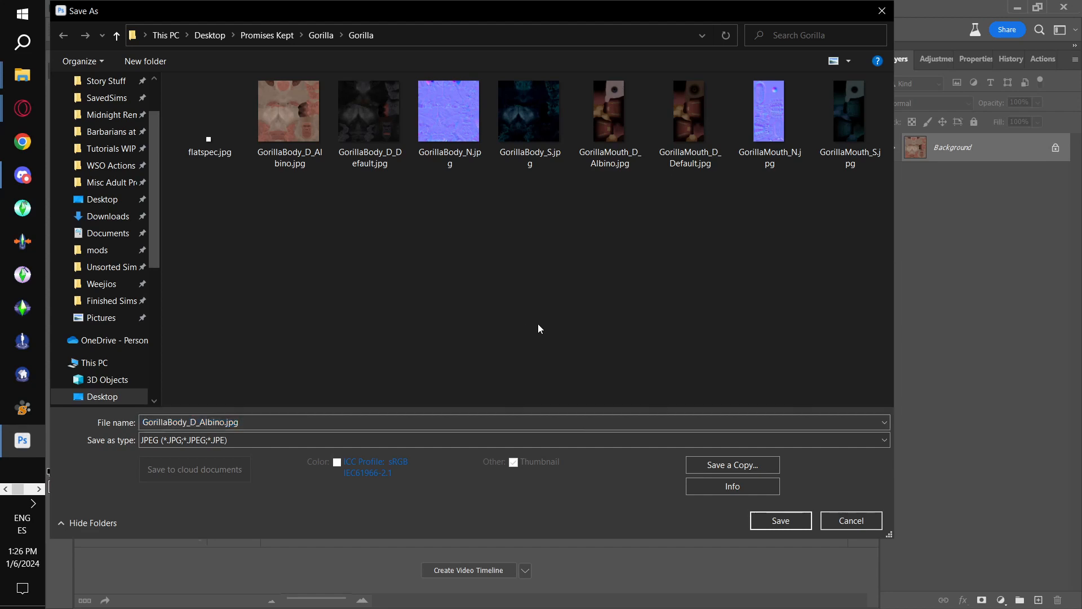
pyautogui.click(850, 521)
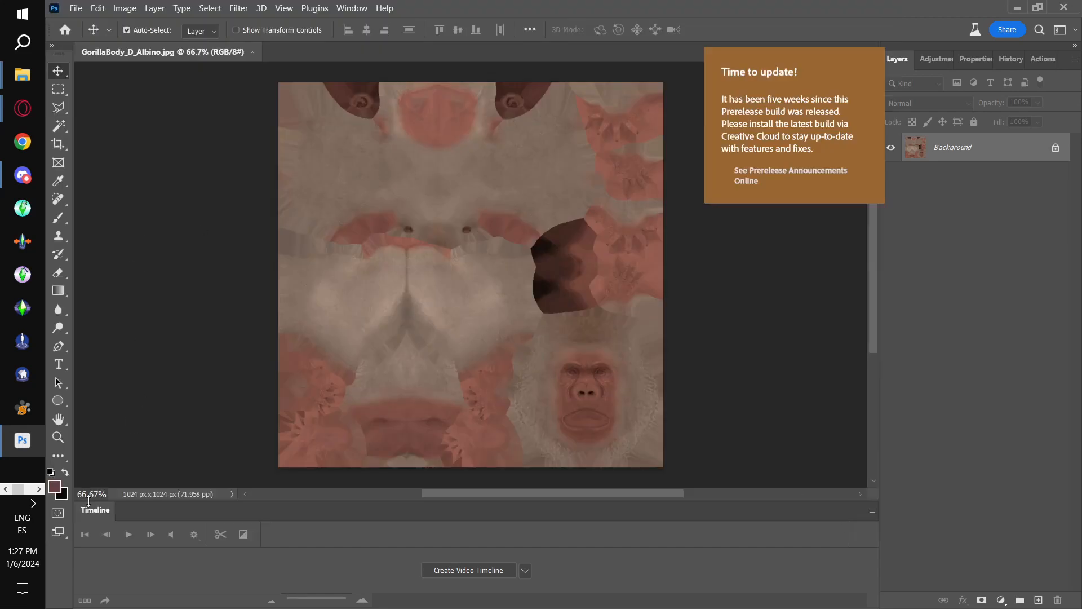
# Switch to MilkShape 3D with an empty scene.
pyautogui.click(39, 489)
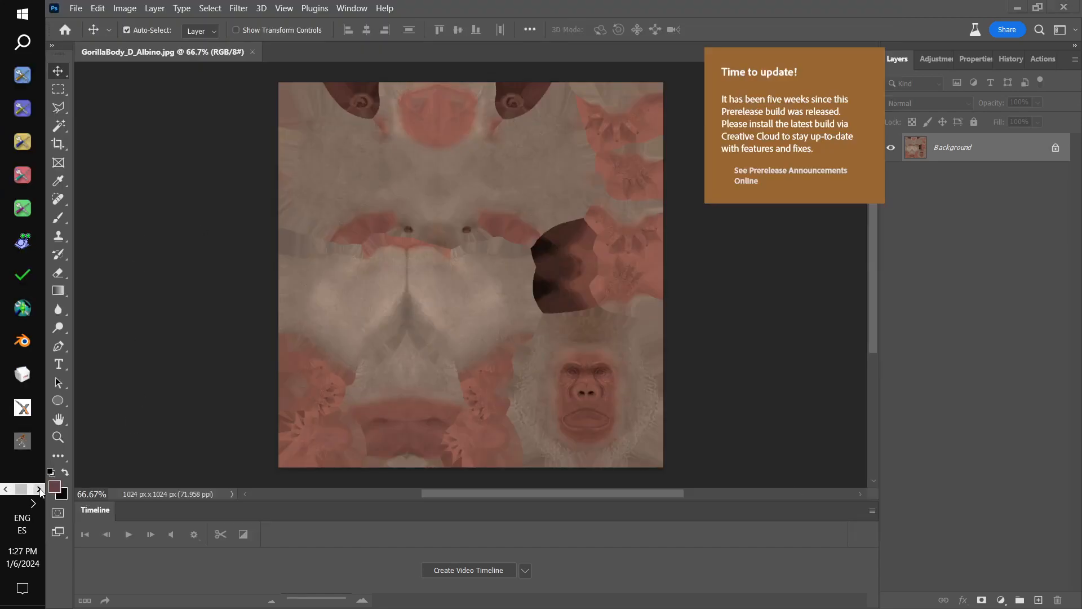
pyautogui.click(3, 489)
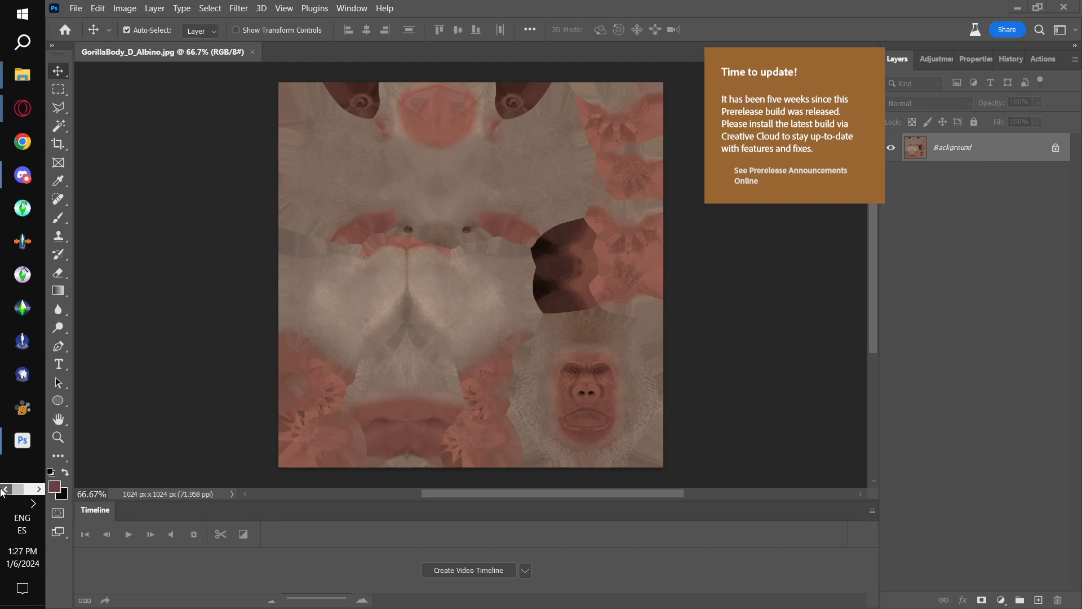
pyautogui.click(39, 489)
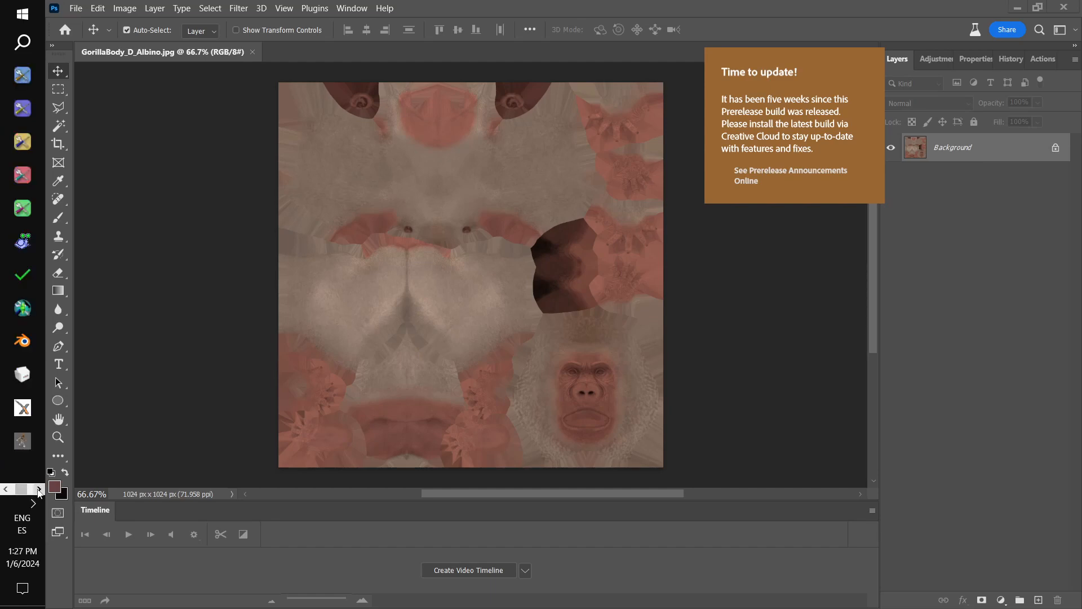
pyautogui.click(11, 379)
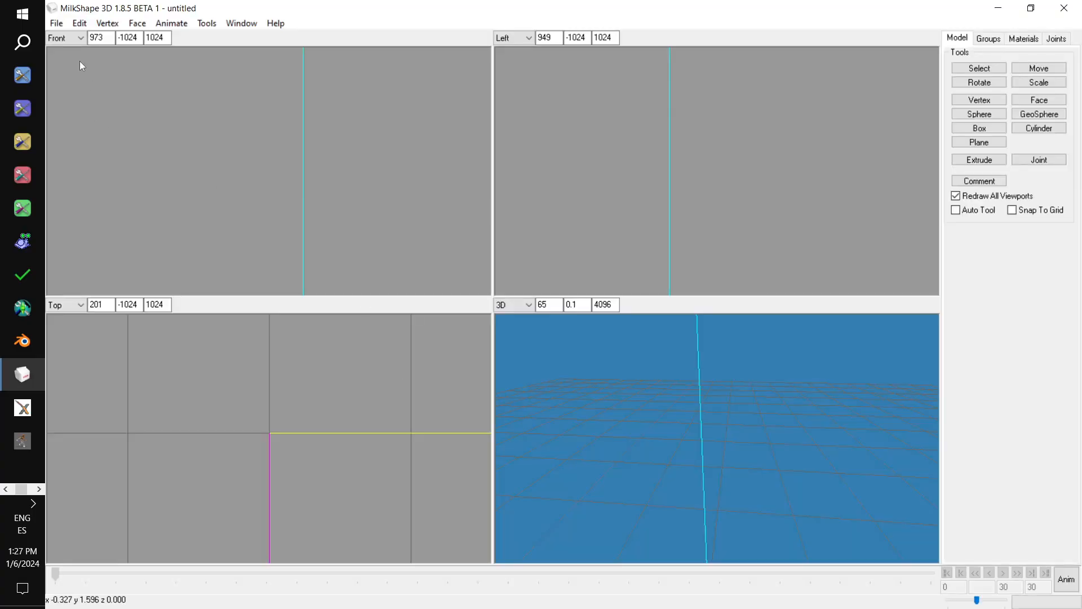
# Import Happy gorilla.obj as a Wavefront OBJ from the Promises Kept folder on the Desktop.
pyautogui.click(59, 26)
pyautogui.moveTo(107, 122)
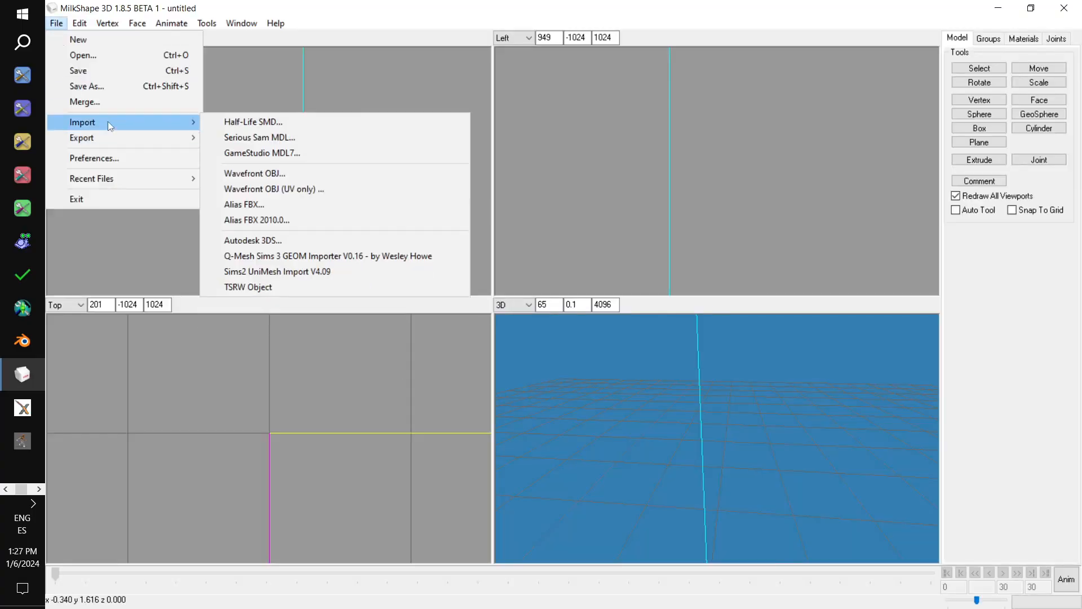
pyautogui.click(296, 175)
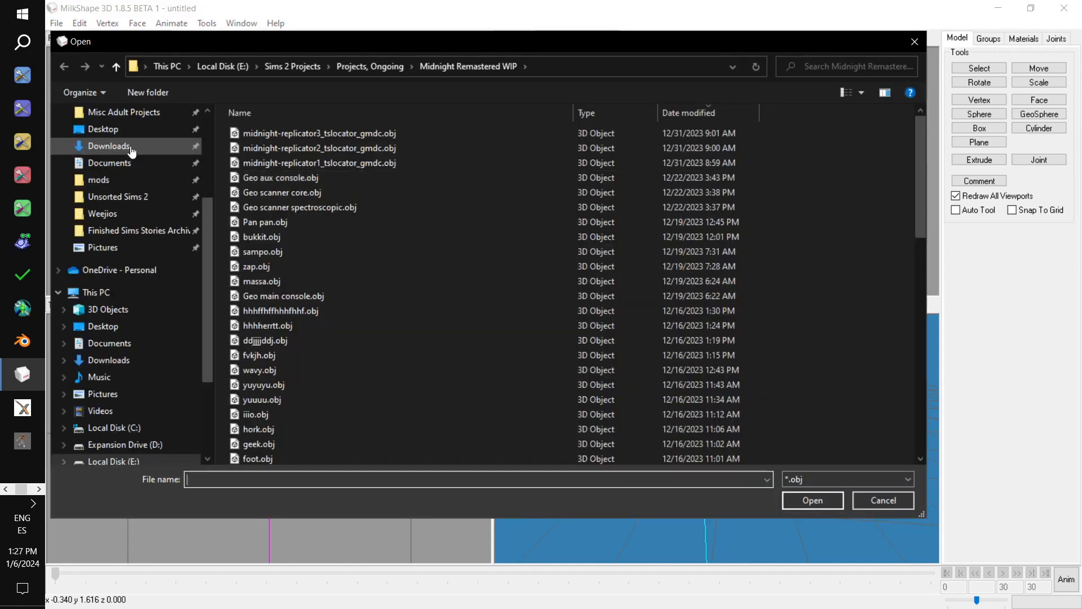
pyautogui.click(105, 129)
pyautogui.doubleClick(373, 311)
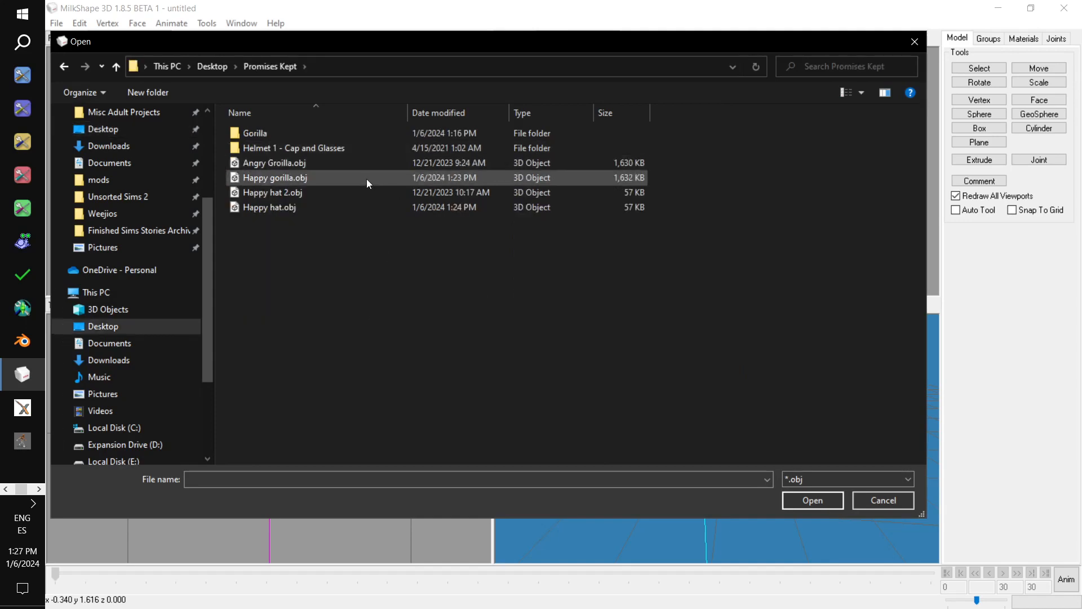
pyautogui.doubleClick(340, 177)
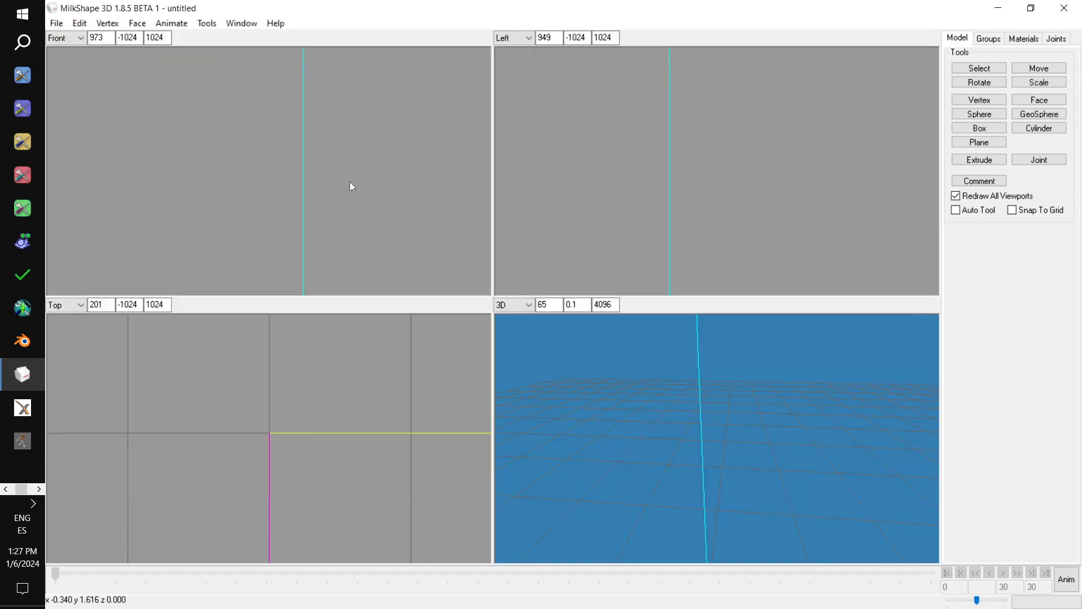
# Turn off Colored Groups and Wireframe Overlay in the 3D view so the gorilla displays as a plain textured model.
pyautogui.rightClick(763, 366)
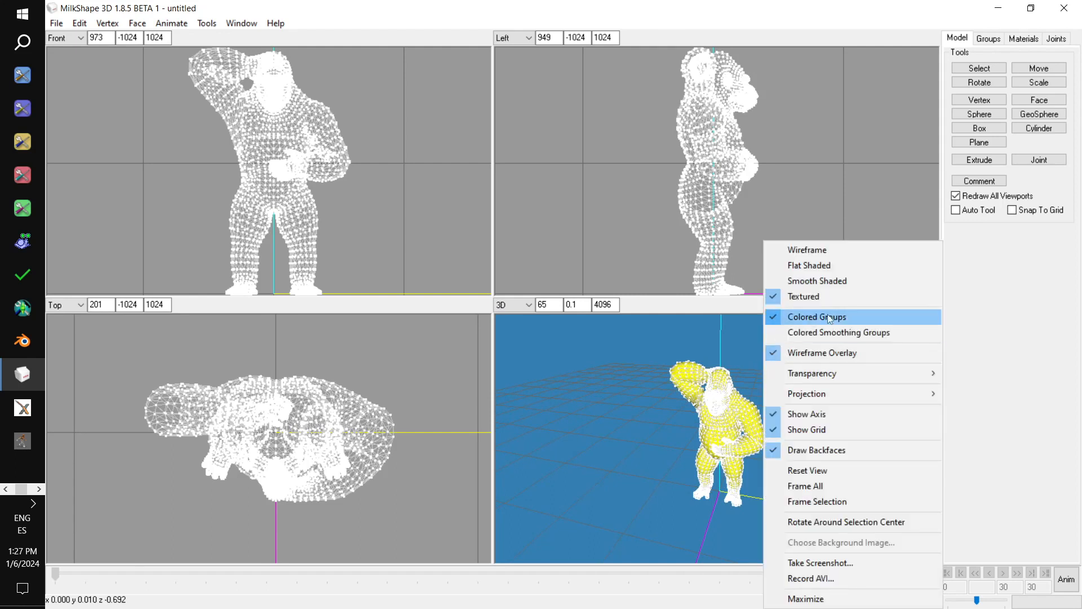
pyautogui.click(819, 317)
pyautogui.rightClick(776, 420)
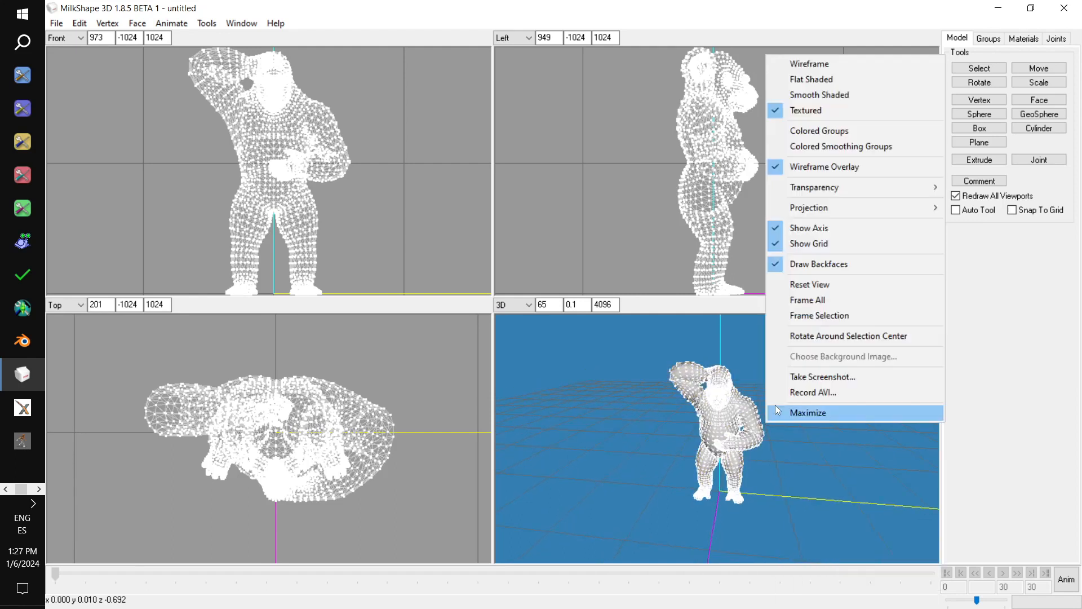
pyautogui.click(812, 167)
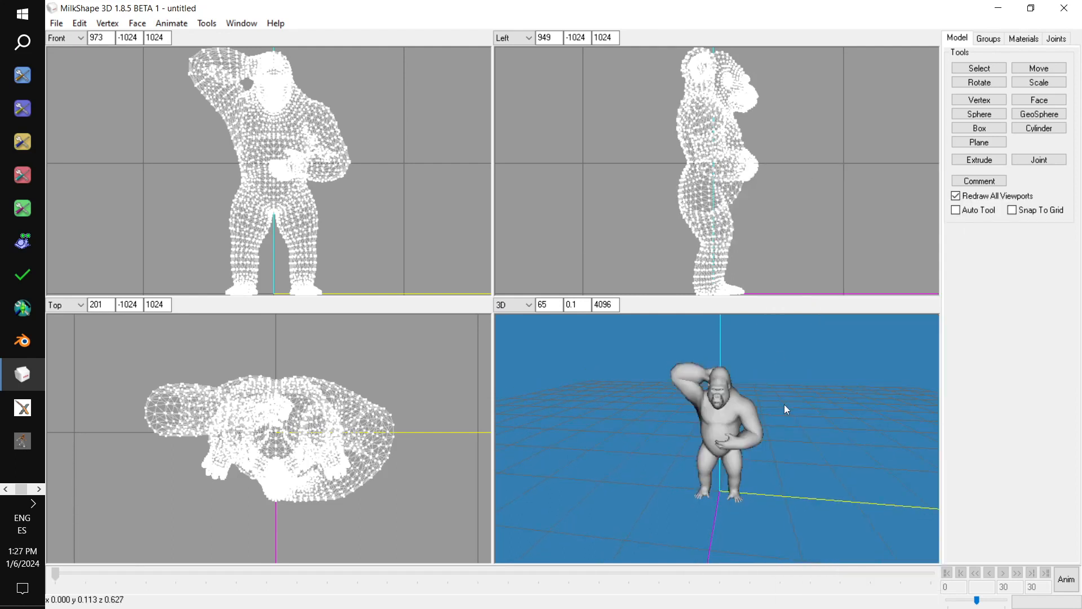
pyautogui.scroll(5, 742, 390)
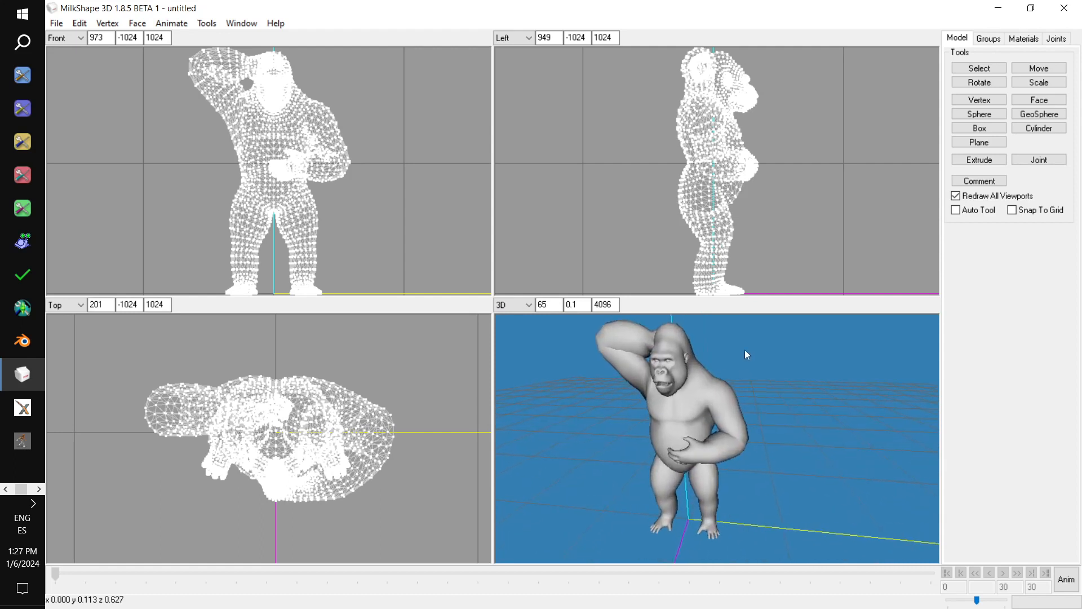
# Check which parts of the gorilla the Mouth and Eyes groups cover by selecting and deselecting each group.
pyautogui.click(1001, 44)
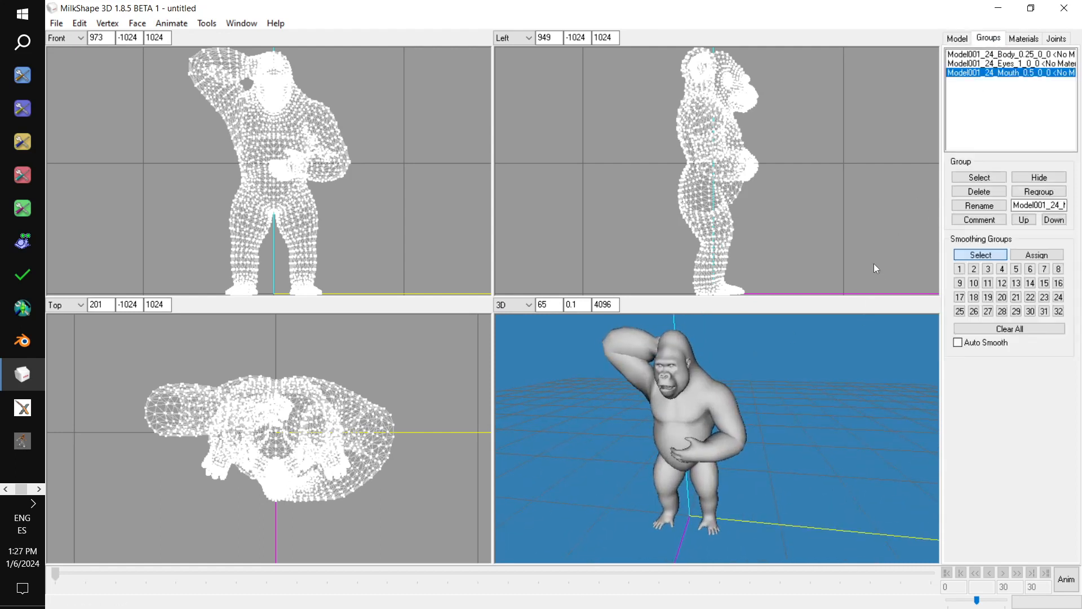
pyautogui.click(985, 178)
pyautogui.click(986, 178)
pyautogui.click(984, 64)
pyautogui.click(982, 179)
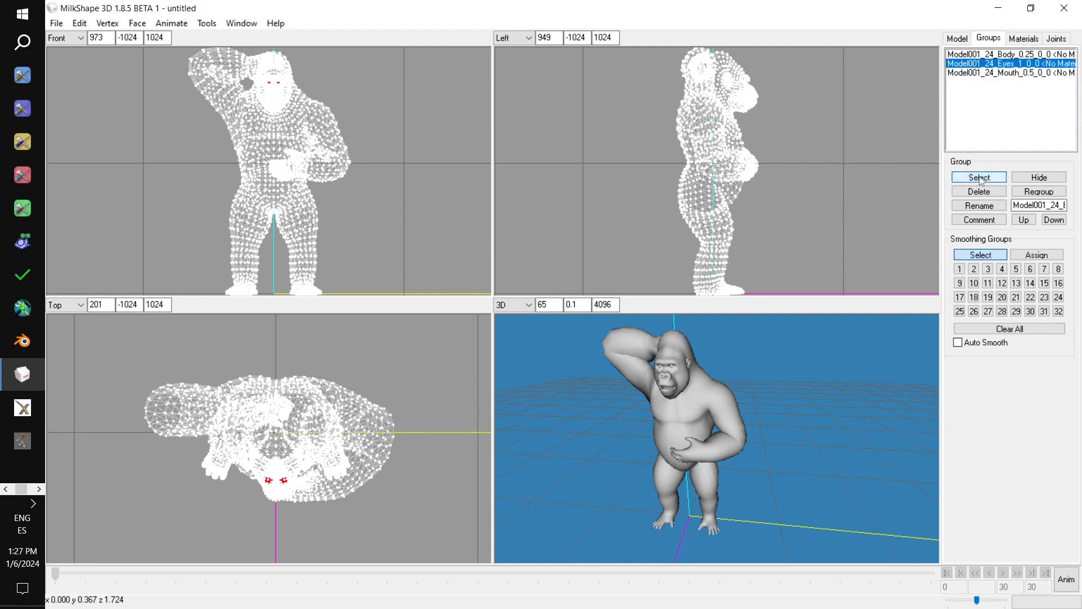
pyautogui.click(982, 178)
# Select the gorilla's Body group and create a new material for it.
pyautogui.click(993, 56)
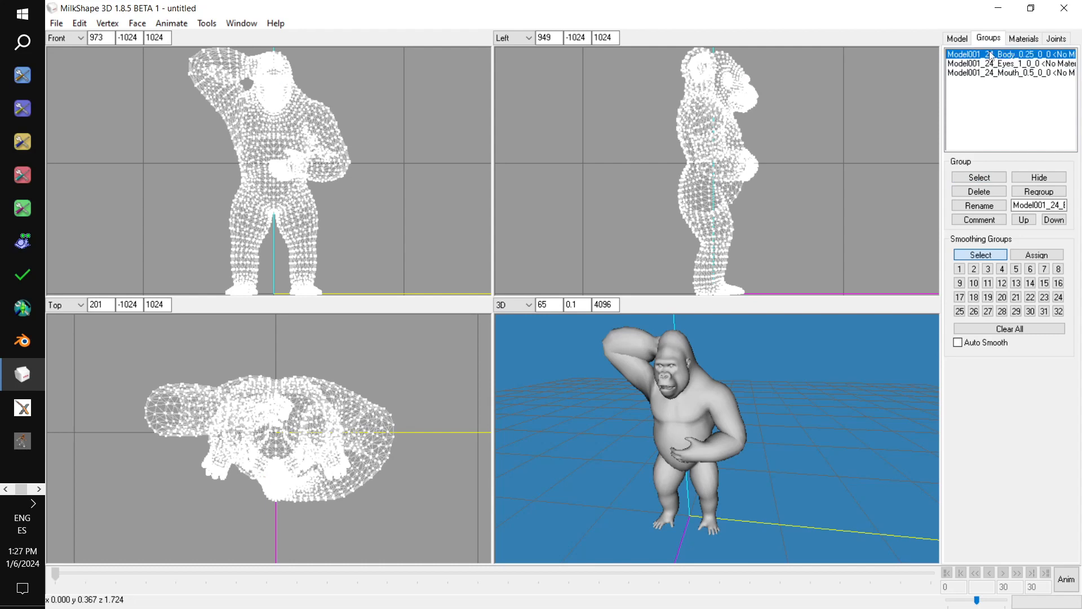
pyautogui.click(981, 178)
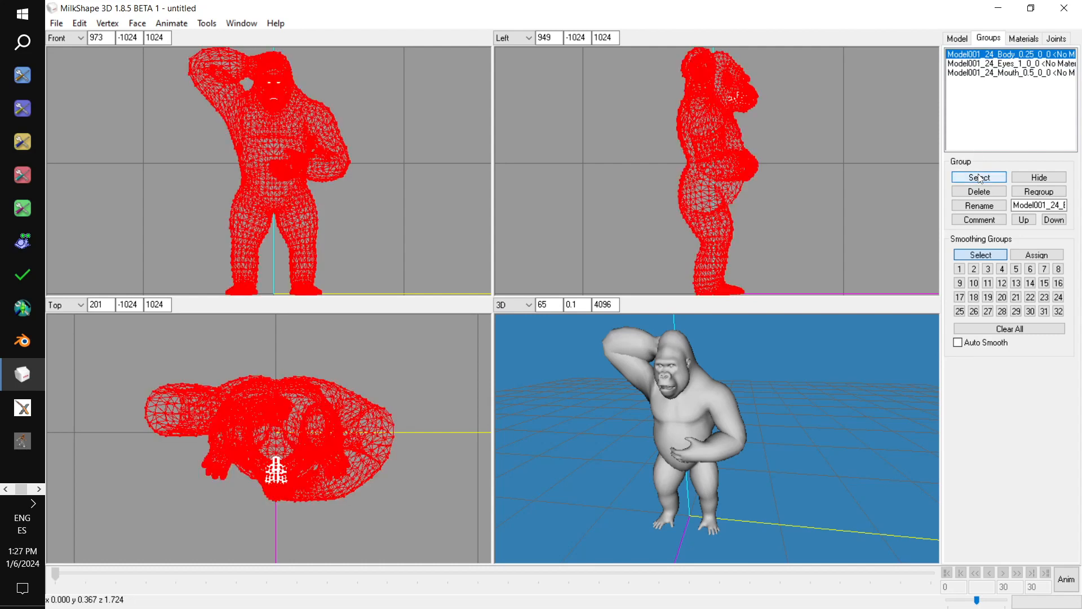
pyautogui.click(1024, 40)
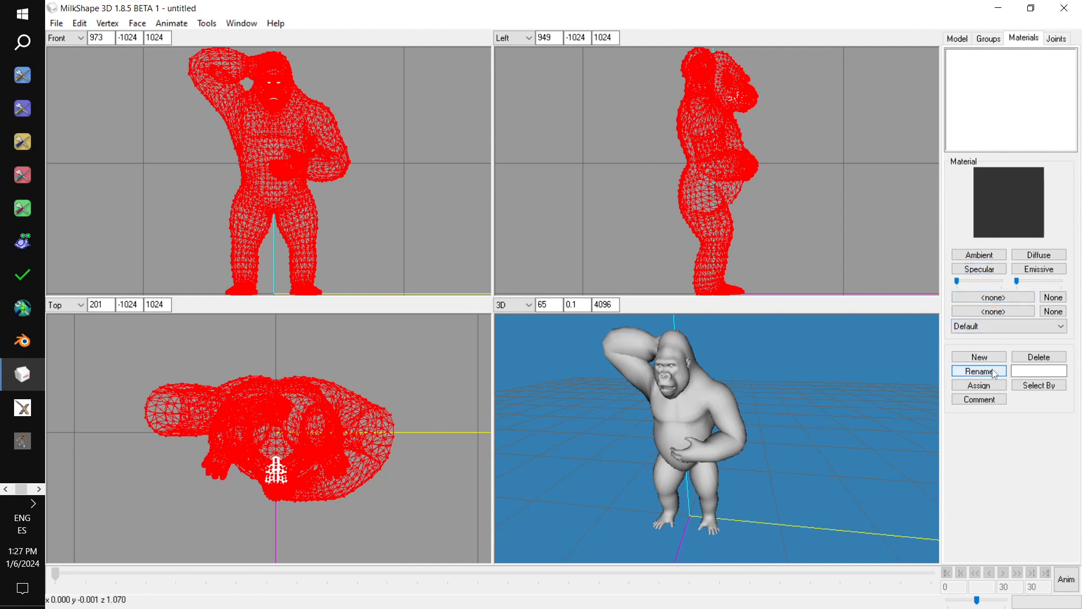
pyautogui.click(980, 356)
# Load GorillaBody_D_Albino.jpg from the Gorilla subfolder of Promises Kept\Gorilla as the material's texture and assign the material to the body.
pyautogui.click(993, 295)
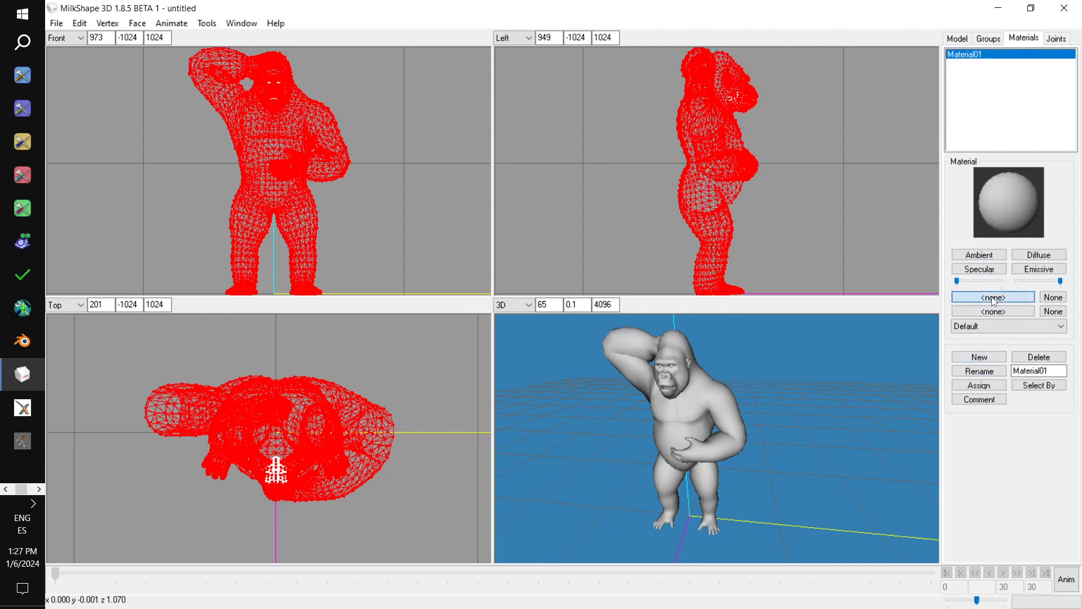
pyautogui.scroll(2, 161, 185)
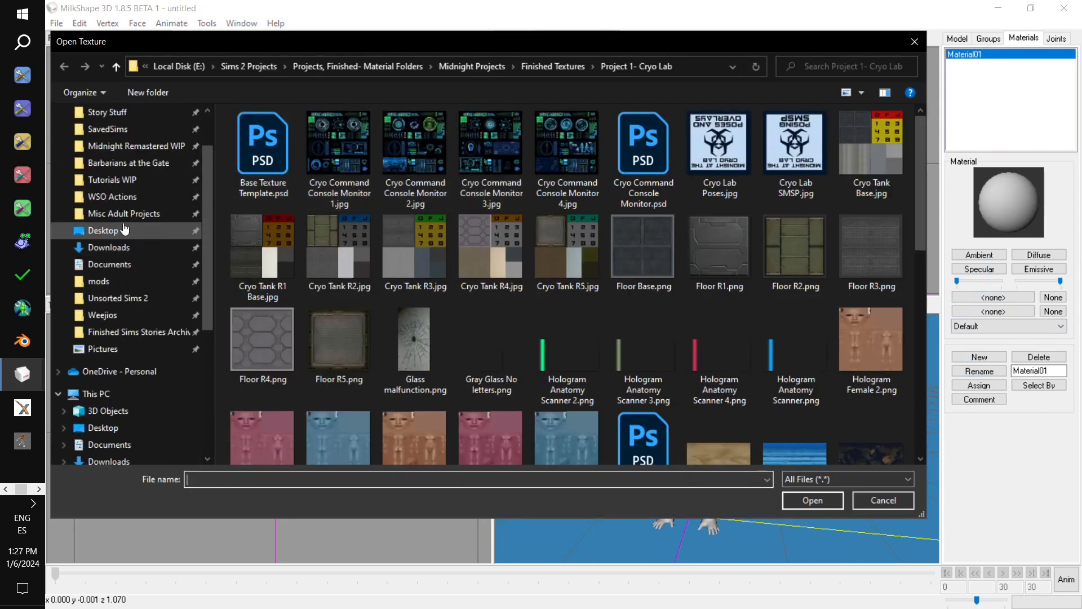
pyautogui.click(124, 231)
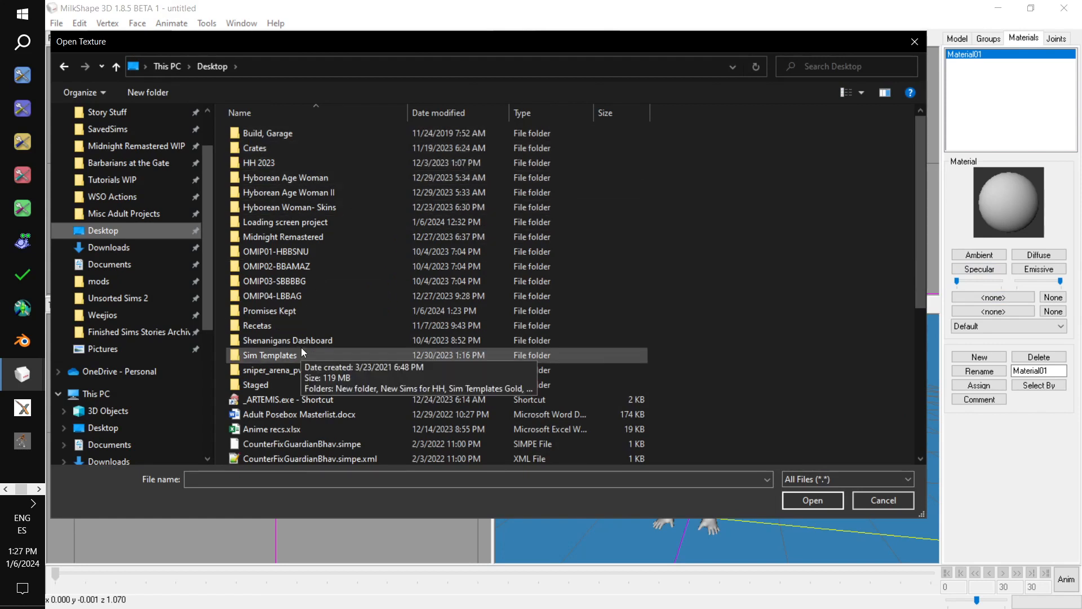
pyautogui.click(296, 314)
pyautogui.doubleClick(296, 314)
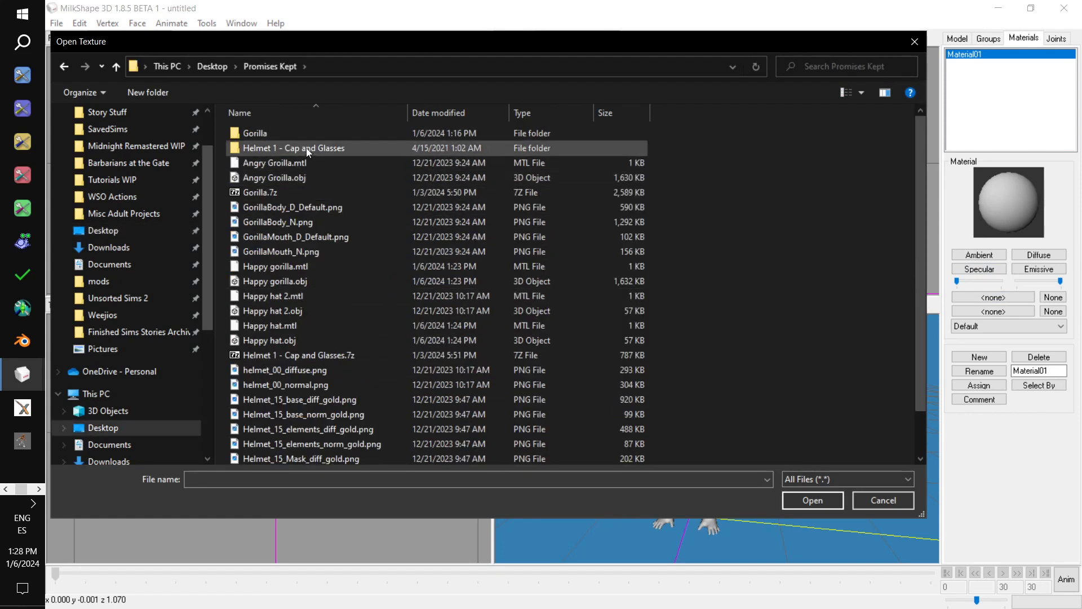
pyautogui.doubleClick(299, 134)
pyautogui.doubleClick(279, 135)
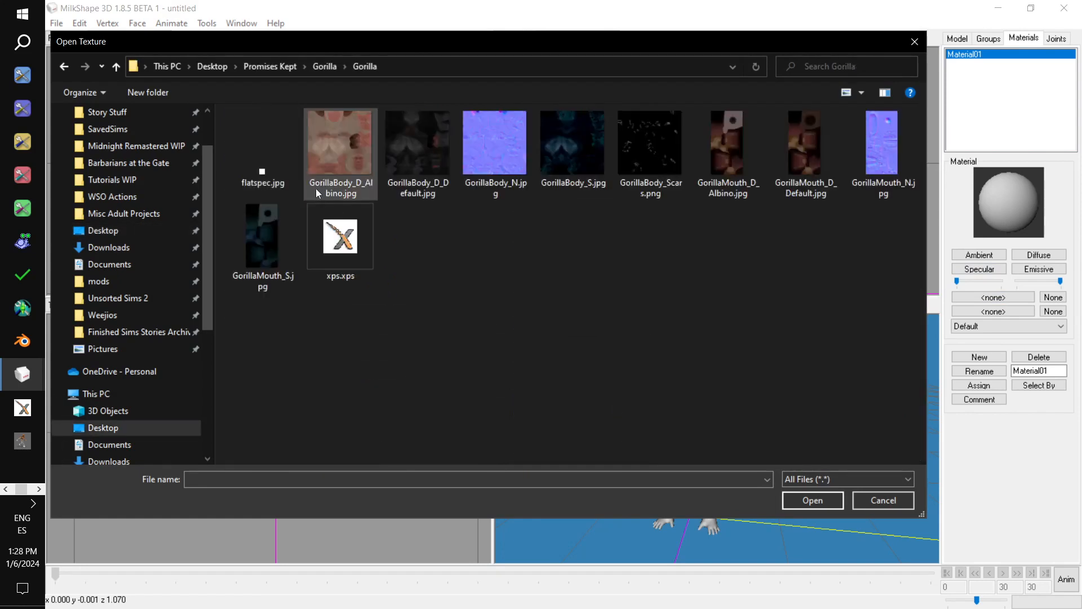
pyautogui.doubleClick(319, 154)
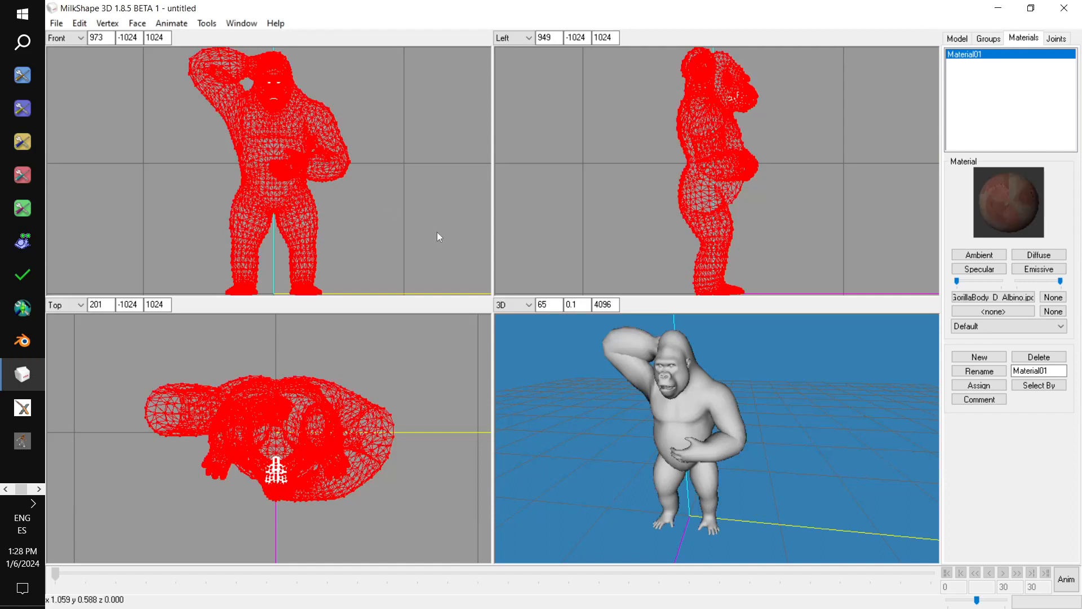
pyautogui.click(979, 385)
pyautogui.moveTo(812, 448)
pyautogui.mouseDown()
pyautogui.moveTo(839, 449)
pyautogui.moveTo(797, 451)
pyautogui.moveTo(810, 483)
pyautogui.moveTo(808, 367)
pyautogui.moveTo(800, 431)
pyautogui.mouseUp()
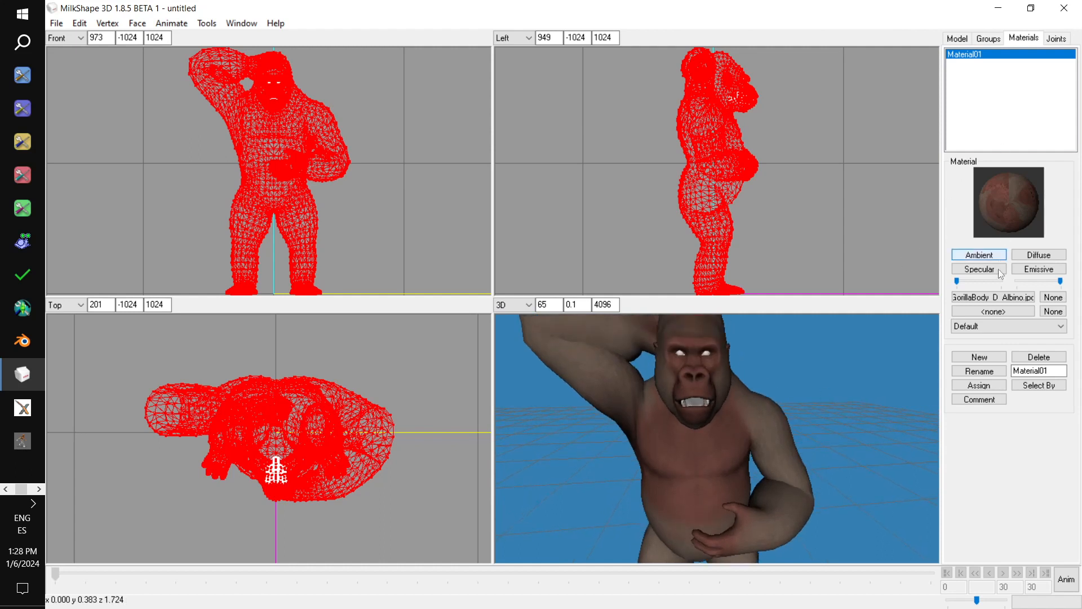
# Add a second blank material and replace the body selection with the Mouth group.
pyautogui.click(980, 357)
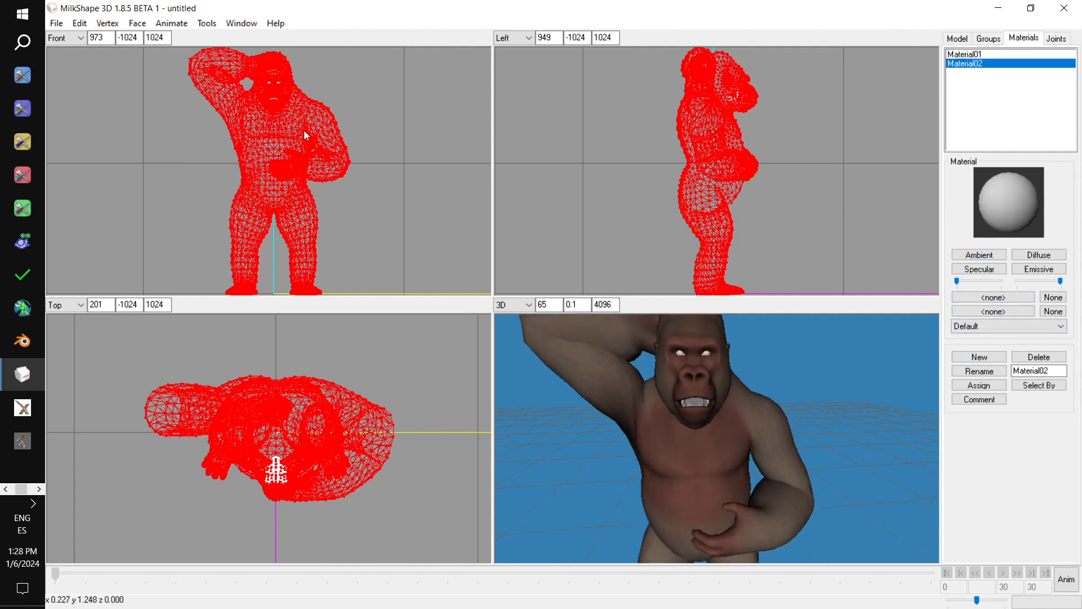
pyautogui.click(77, 25)
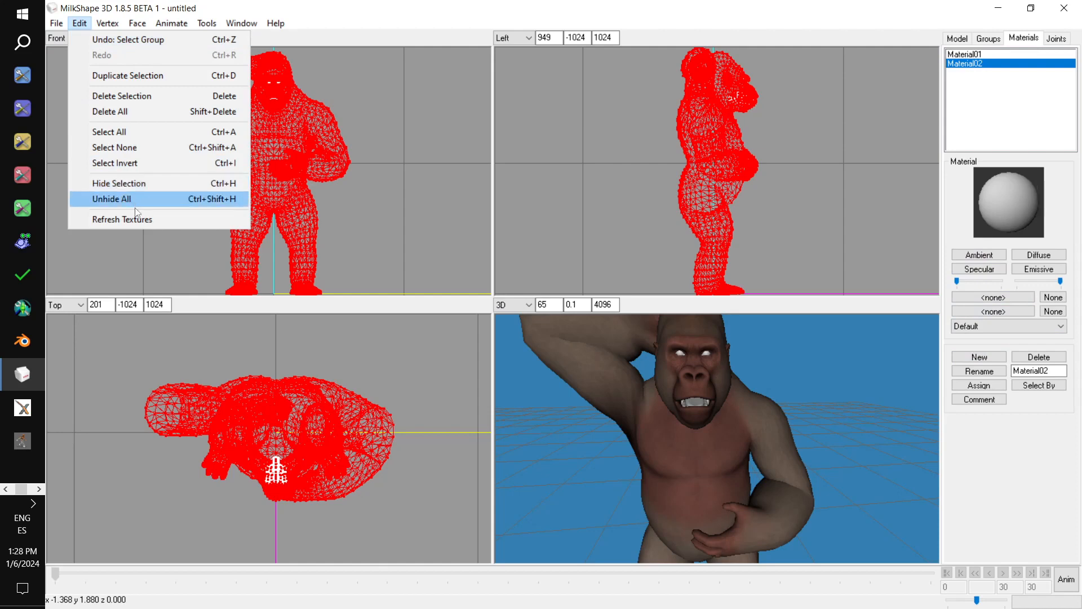
pyautogui.click(134, 146)
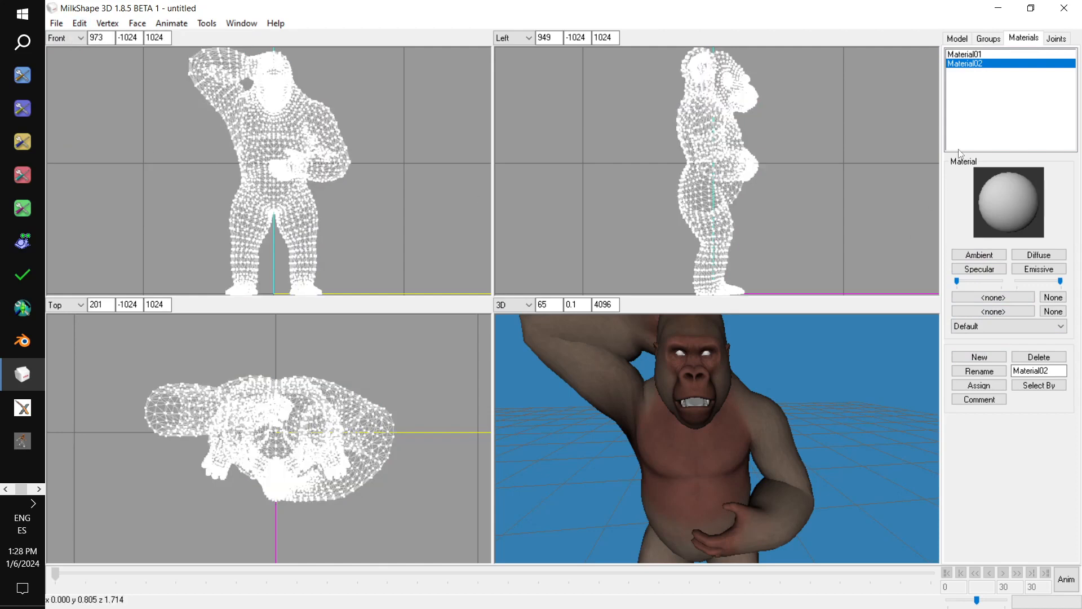
pyautogui.click(989, 39)
pyautogui.click(996, 65)
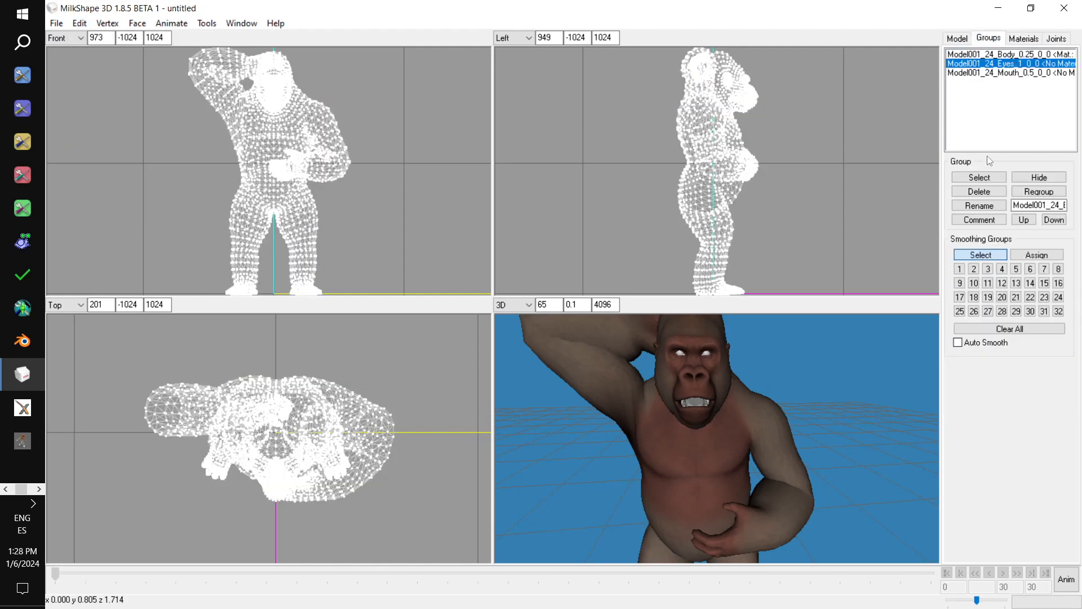
pyautogui.click(1007, 74)
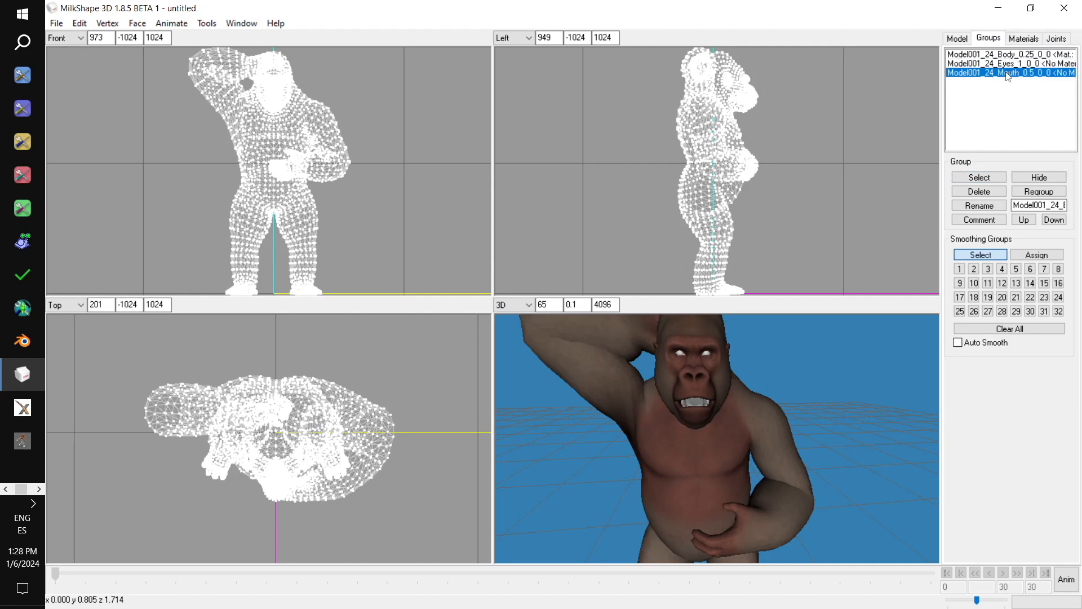
pyautogui.click(1002, 179)
# Create a third material textured with GorillaMouth_D_Albino.jpg and assign it to the mouth.
pyautogui.click(1024, 38)
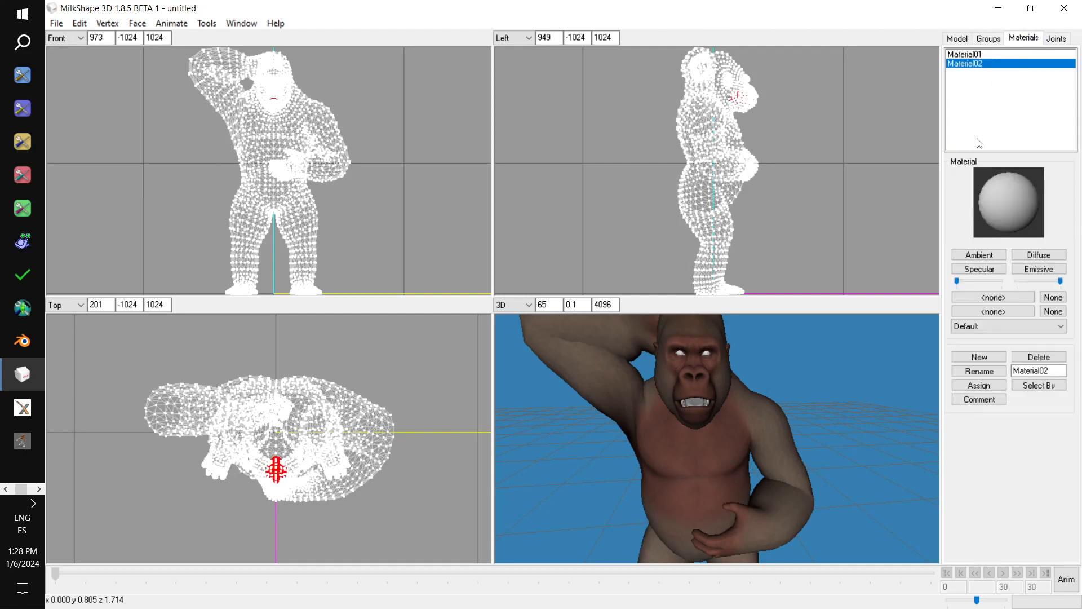
pyautogui.click(979, 357)
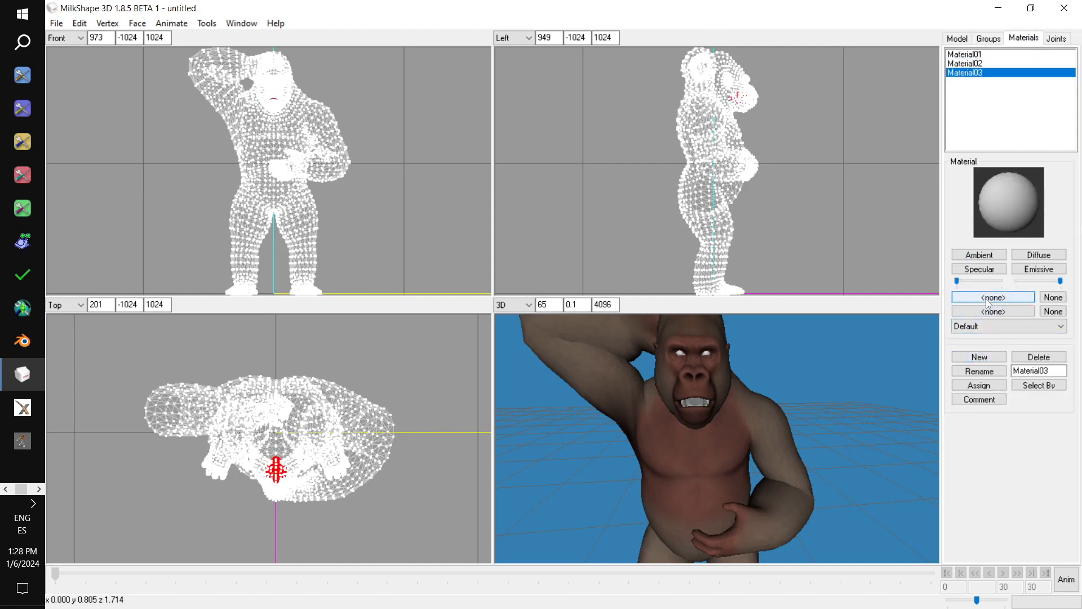
pyautogui.click(993, 297)
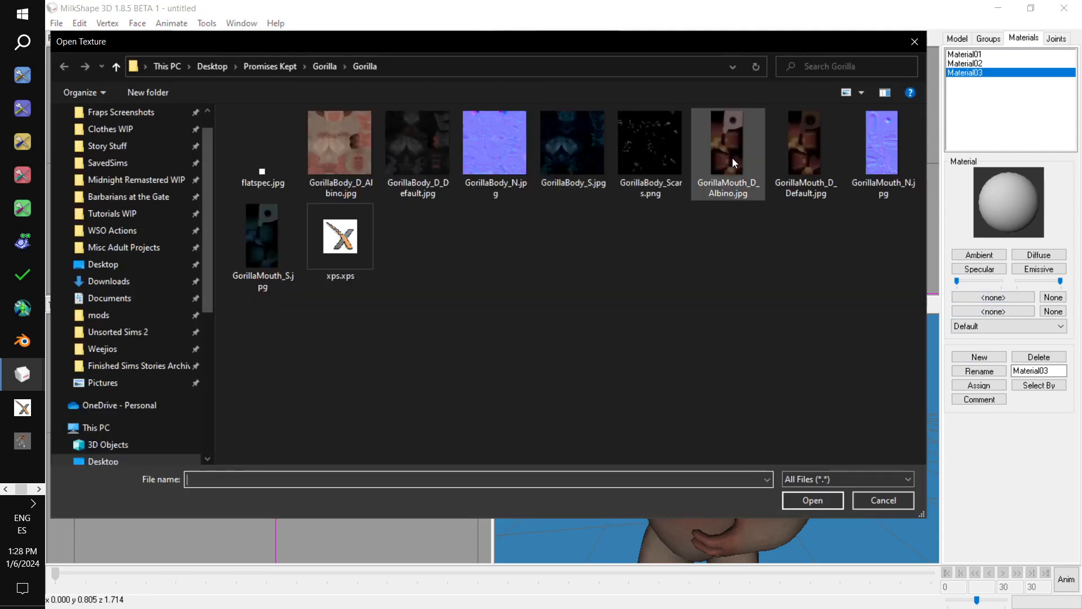
pyautogui.doubleClick(727, 156)
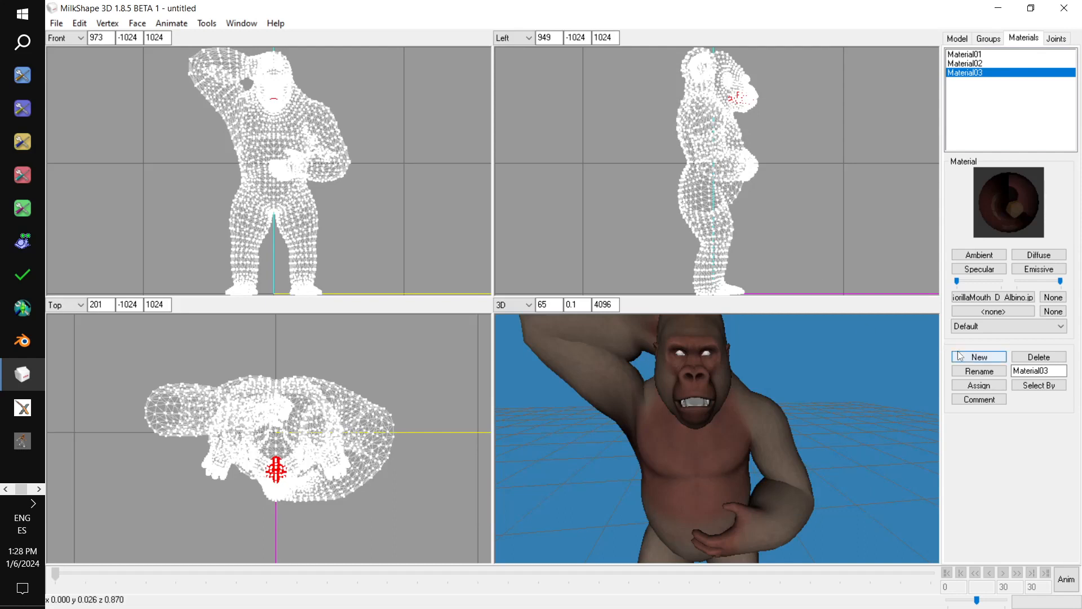
pyautogui.click(988, 386)
pyautogui.moveTo(803, 461); pyautogui.dragTo(742, 457)
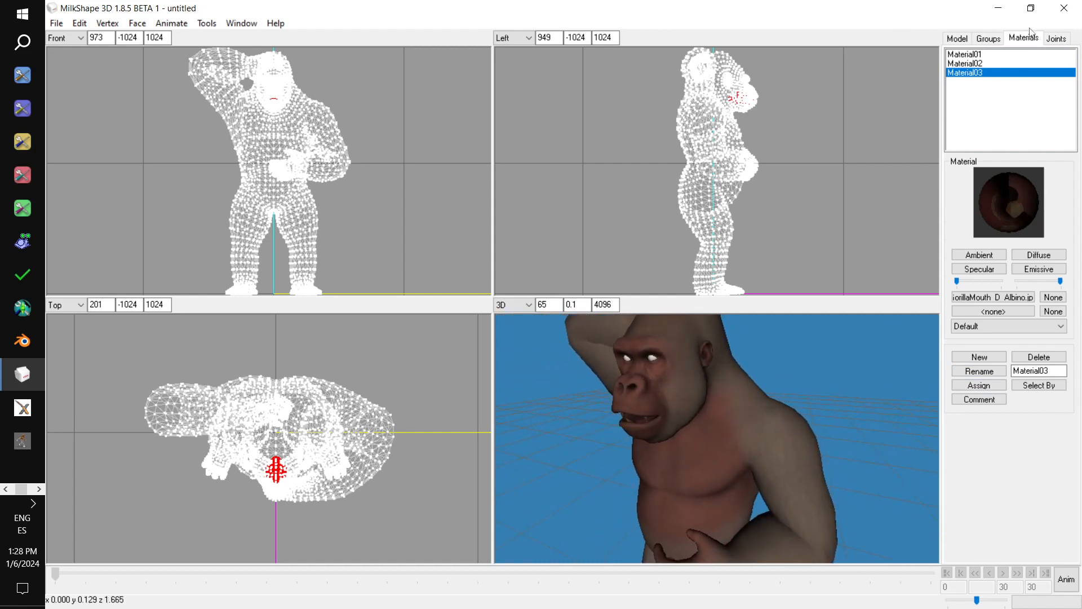
# Deselect the Mouth group and select the gorilla's Eyes group instead.
pyautogui.click(988, 38)
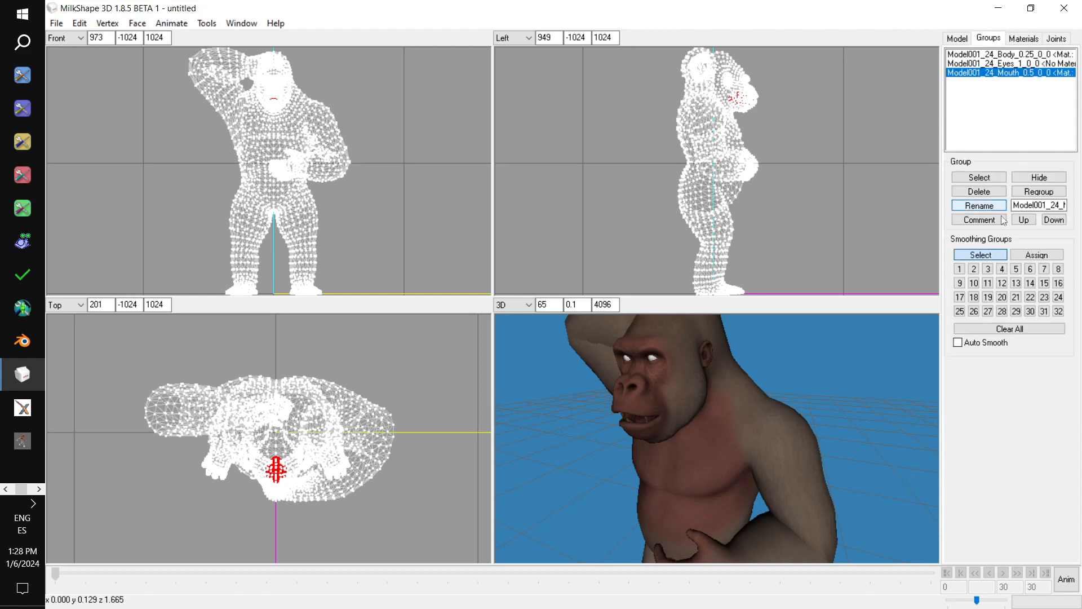
pyautogui.click(980, 177)
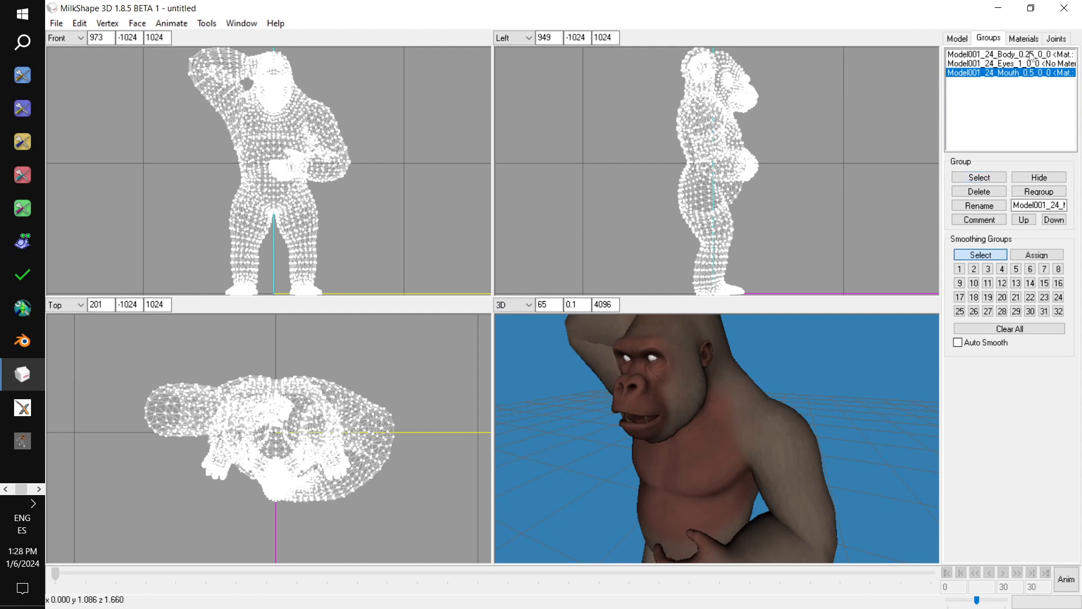
pyautogui.click(1013, 63)
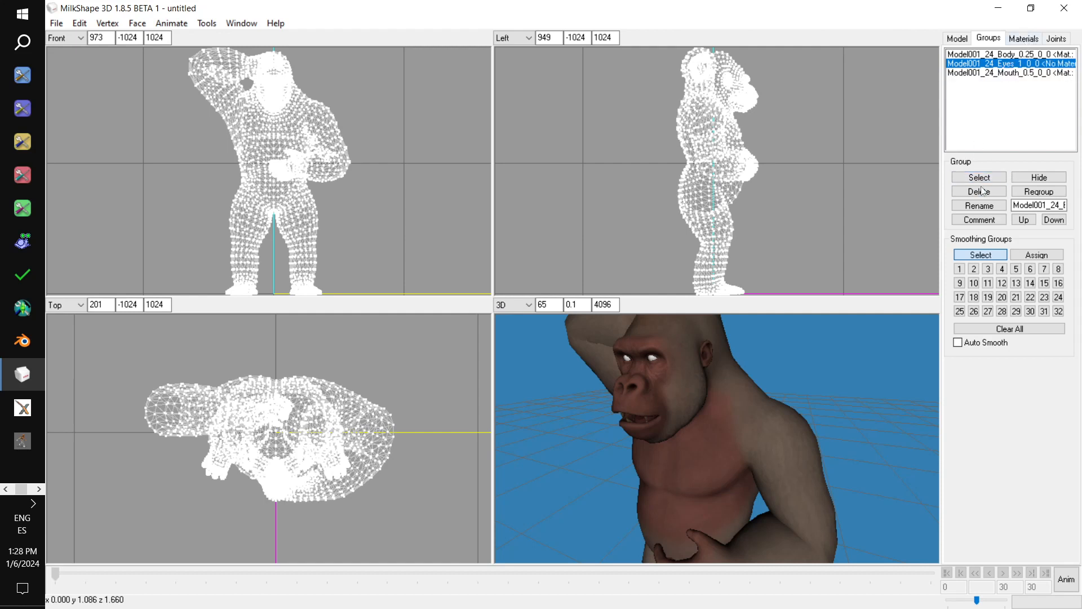
pyautogui.click(980, 178)
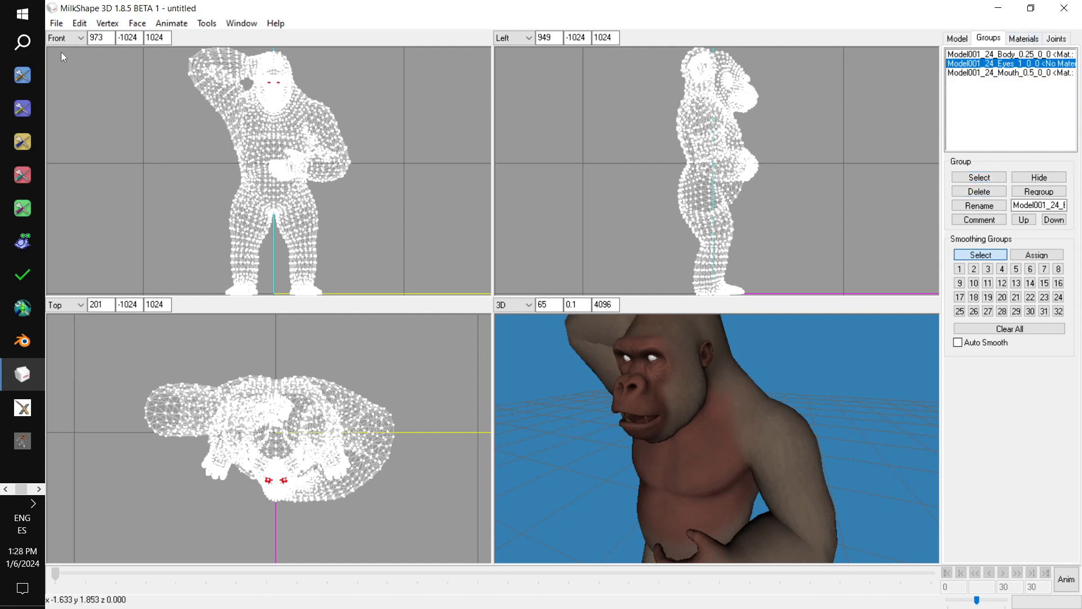
# Create a fourth material without any texture and assign it to the eyes.
pyautogui.click(1025, 40)
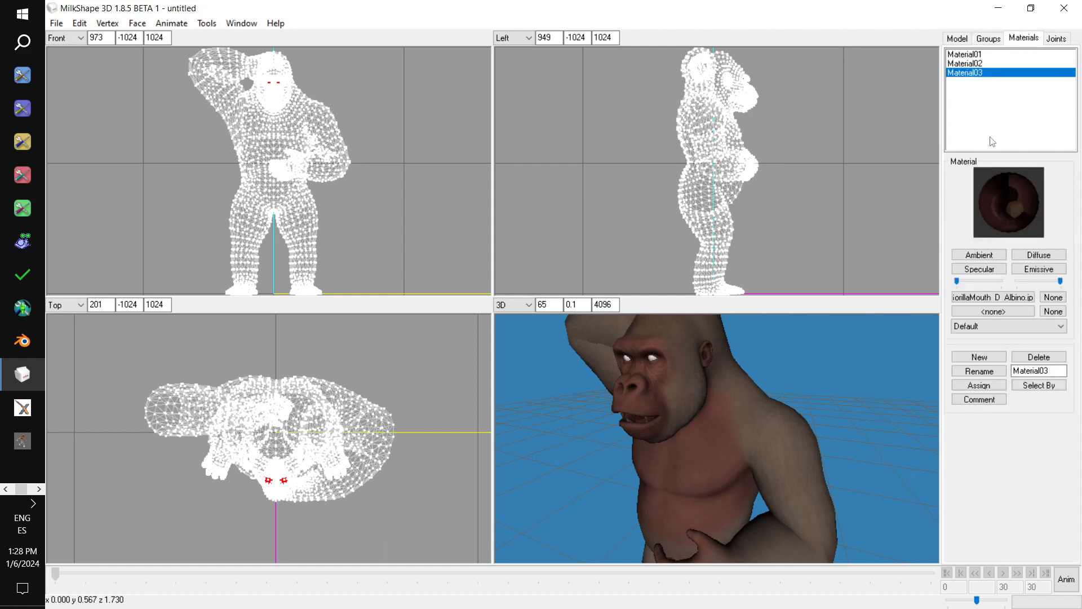
pyautogui.click(979, 356)
pyautogui.click(984, 312)
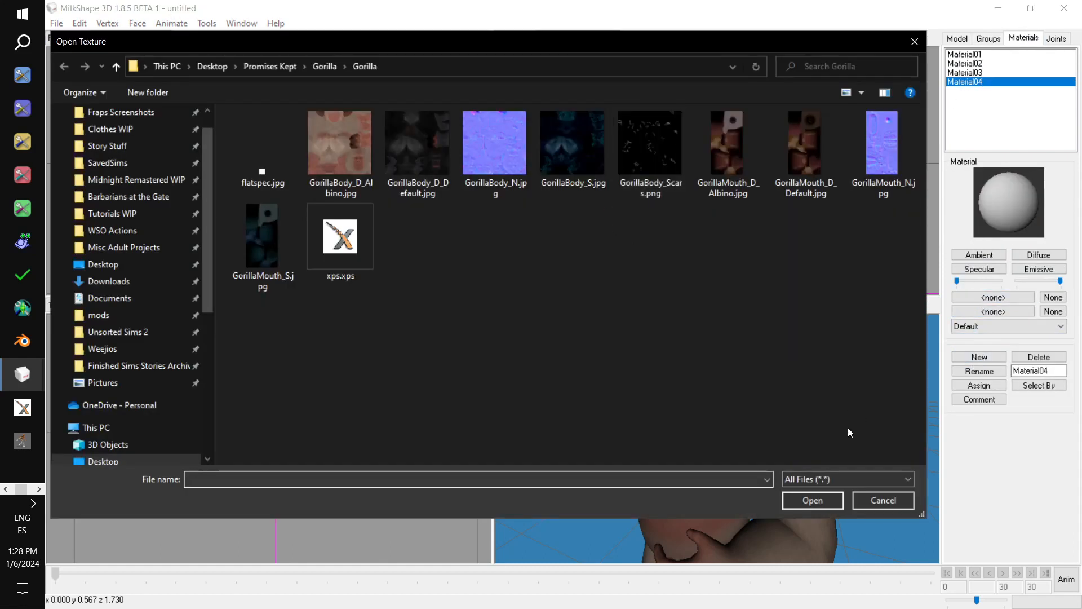
pyautogui.click(881, 497)
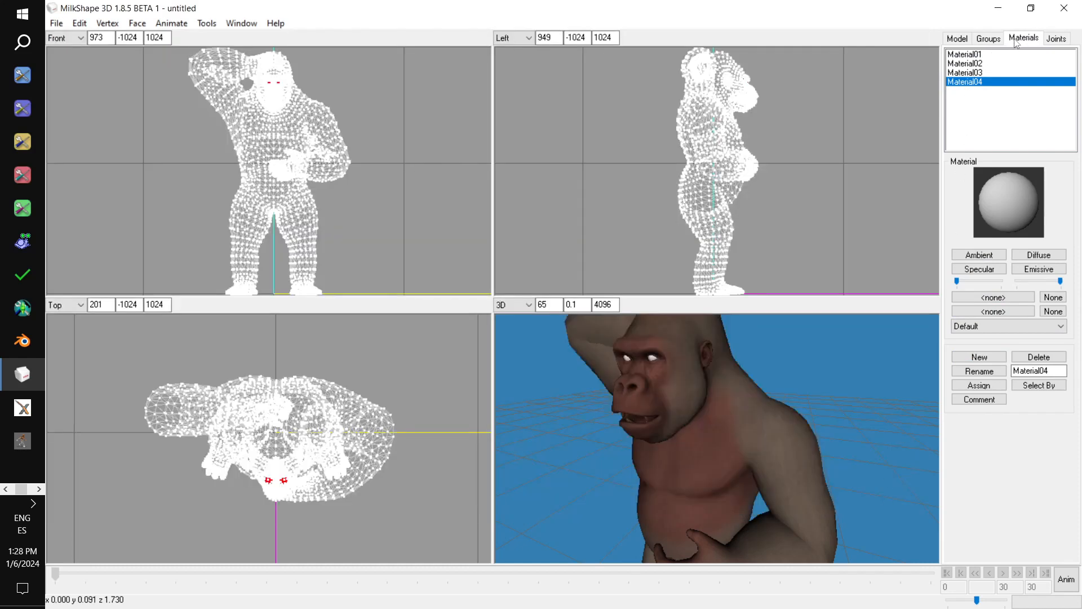
pyautogui.click(989, 38)
pyautogui.click(991, 388)
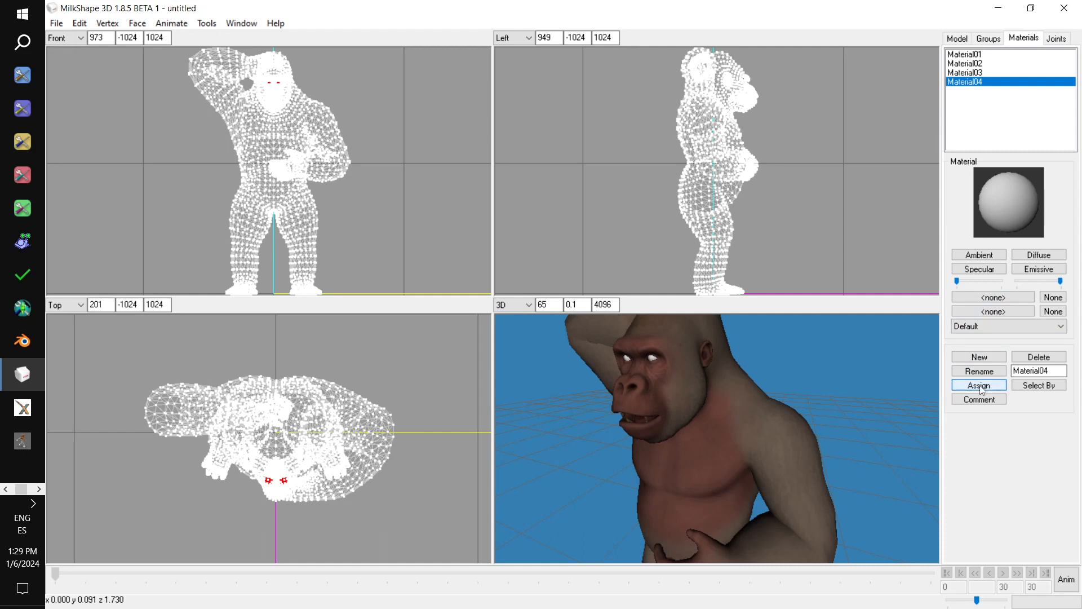
# Assign the third material, textured with GorillaMouth_D_Albino.jpg, to the selected eyes and inspect the face in a maximized 3D view.
pyautogui.click(979, 72)
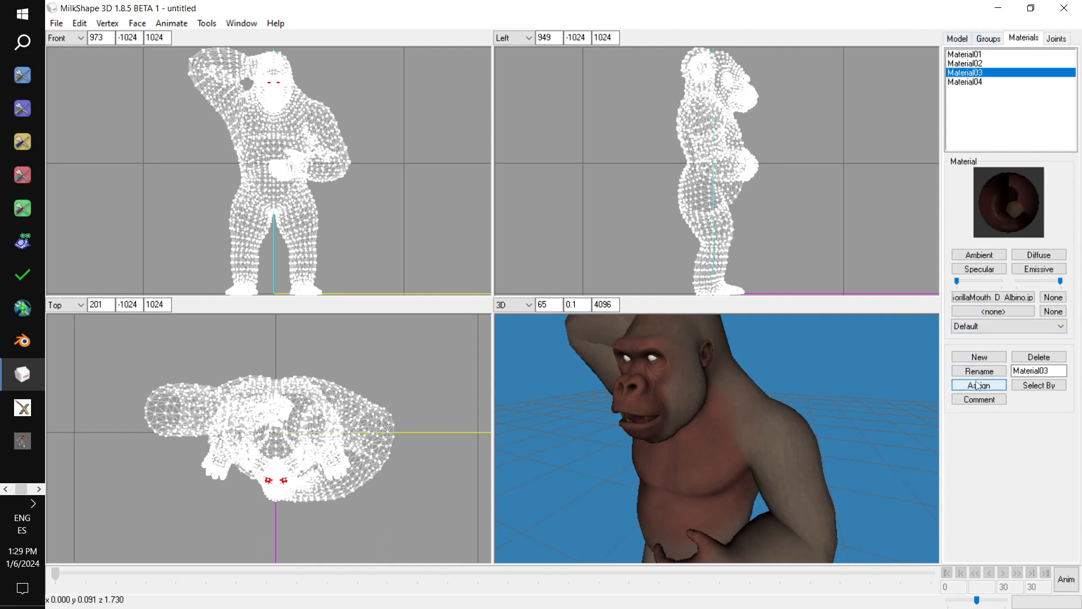
pyautogui.moveTo(672, 385); pyautogui.dragTo(707, 387)
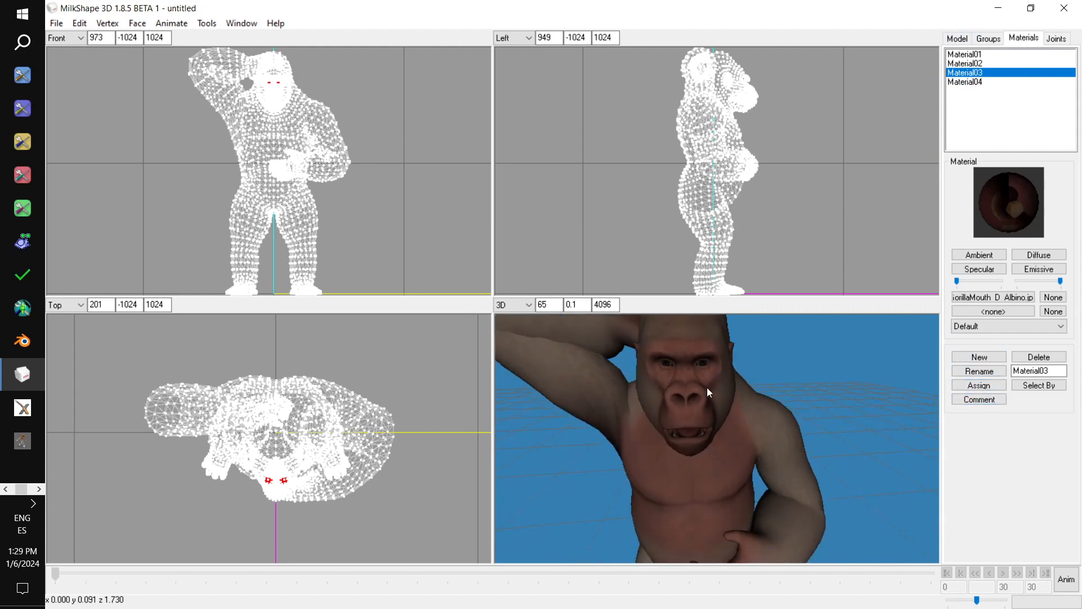
pyautogui.rightClick(707, 387)
pyautogui.click(733, 442)
pyautogui.moveTo(664, 319); pyautogui.dragTo(585, 284)
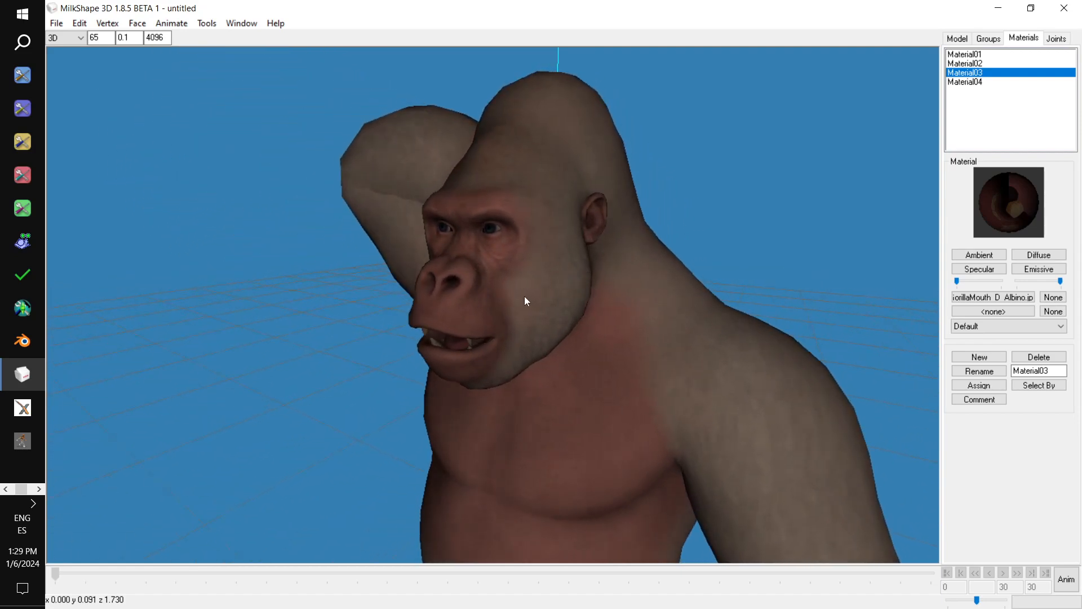
pyautogui.moveTo(542, 291); pyautogui.dragTo(617, 295)
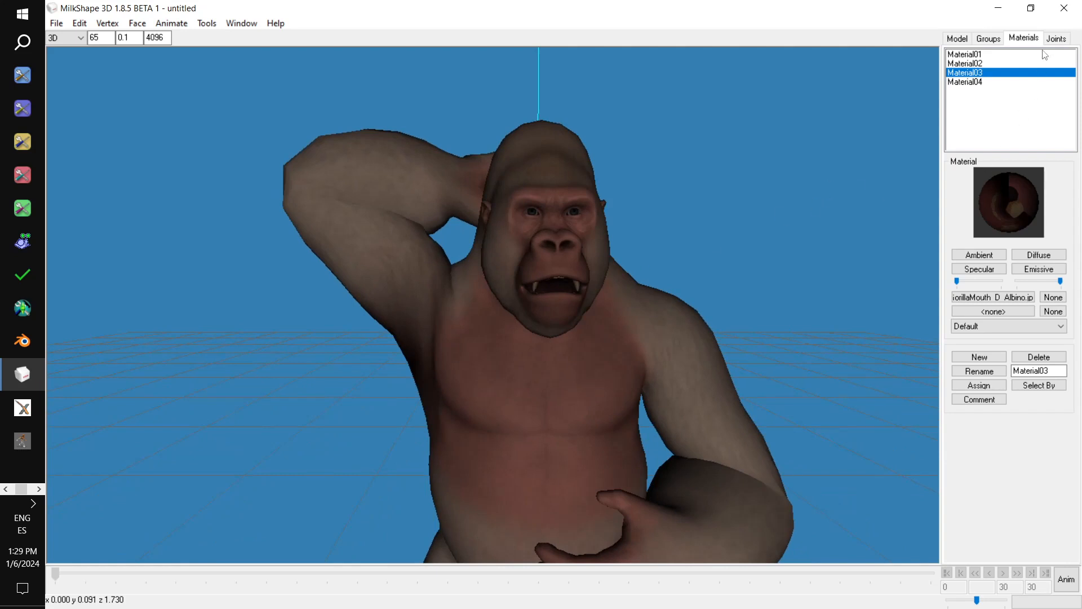
# Restore the four-view layout and regroup the gorilla's eyes and mouth into a single group.
pyautogui.click(992, 41)
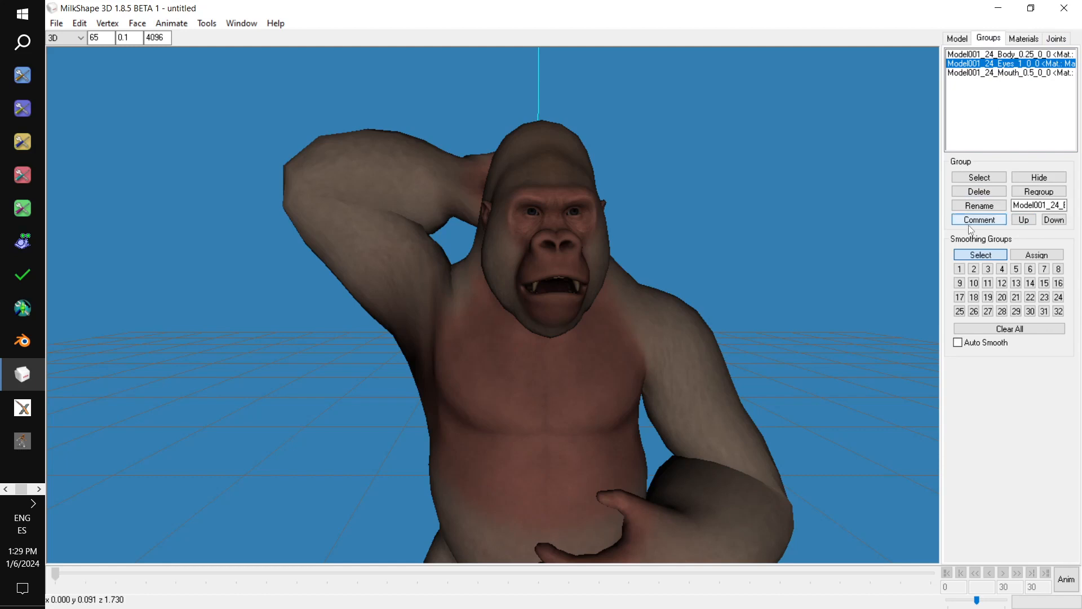
pyautogui.rightClick(824, 373)
pyautogui.click(857, 367)
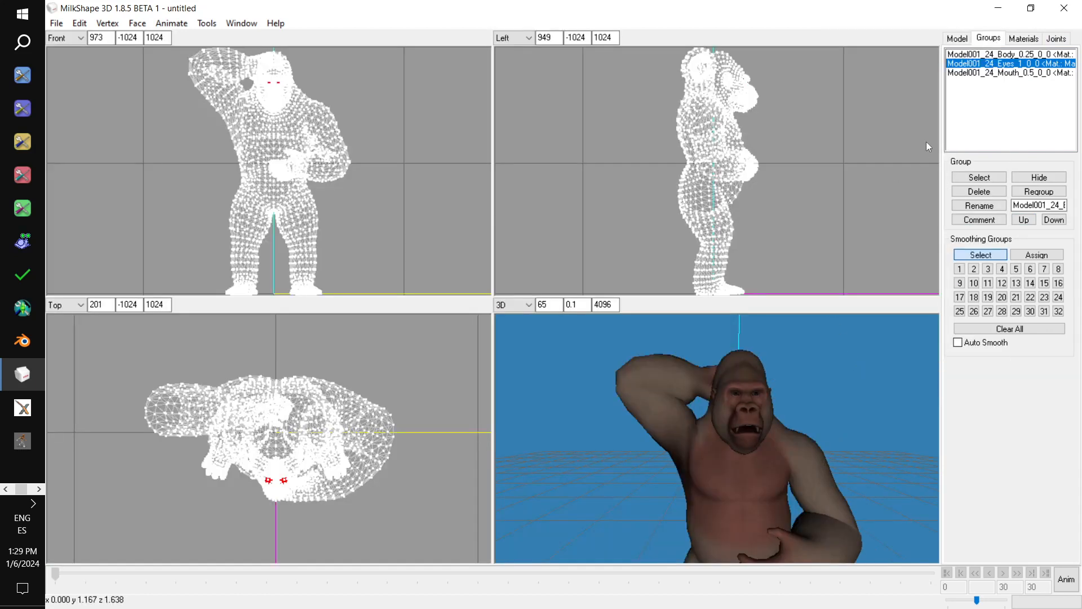
pyautogui.click(997, 73)
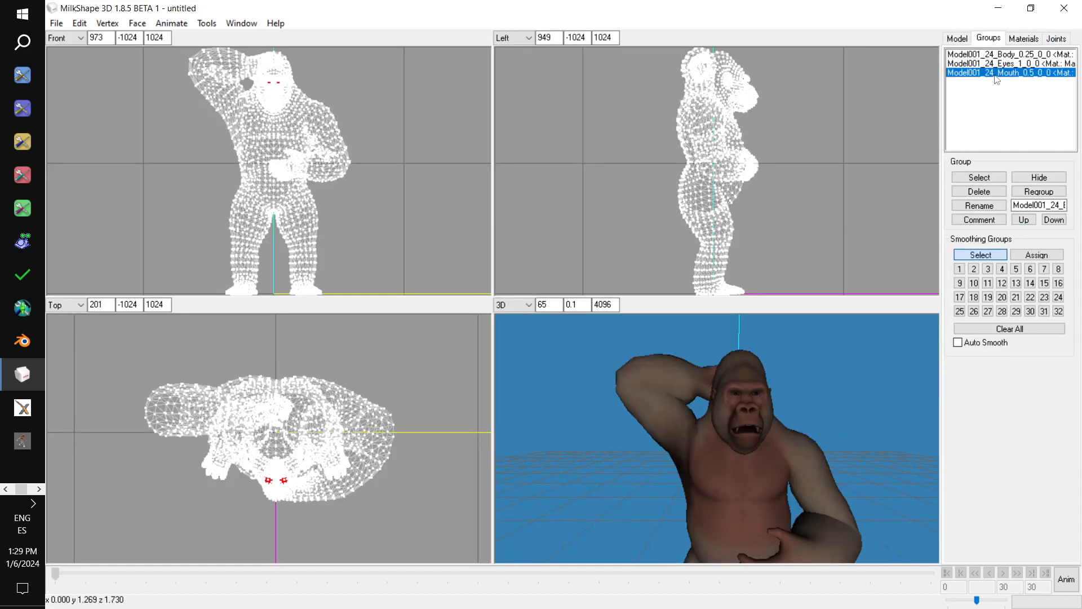
pyautogui.click(995, 181)
pyautogui.click(1039, 192)
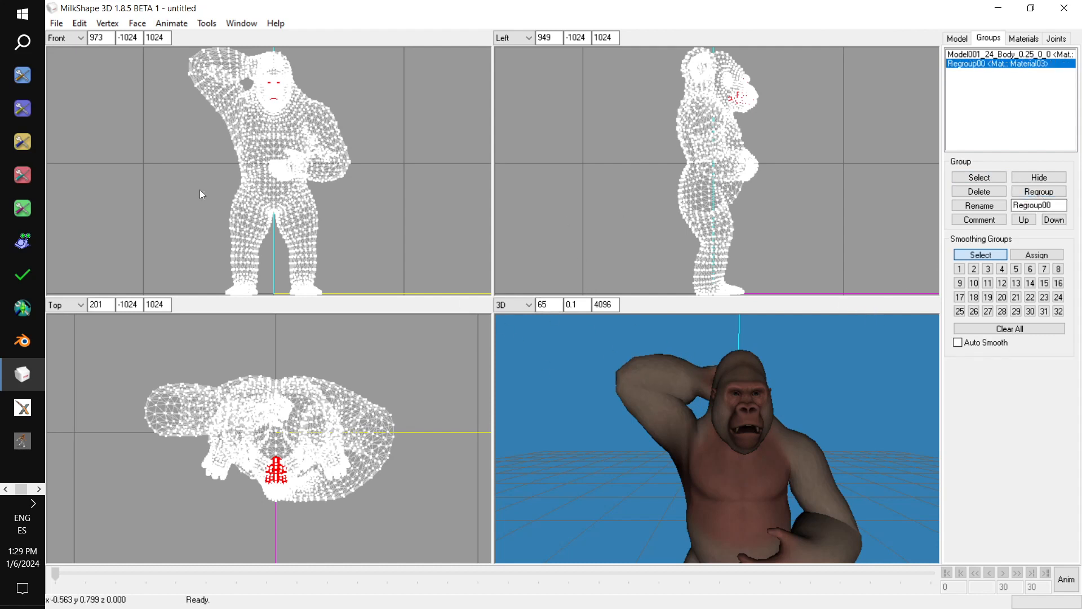
# Export the regrouped gorilla as a Wavefront OBJ to the Promises Kept folder, replacing Happy gorilla.obj.
pyautogui.click(57, 23)
pyautogui.moveTo(84, 137)
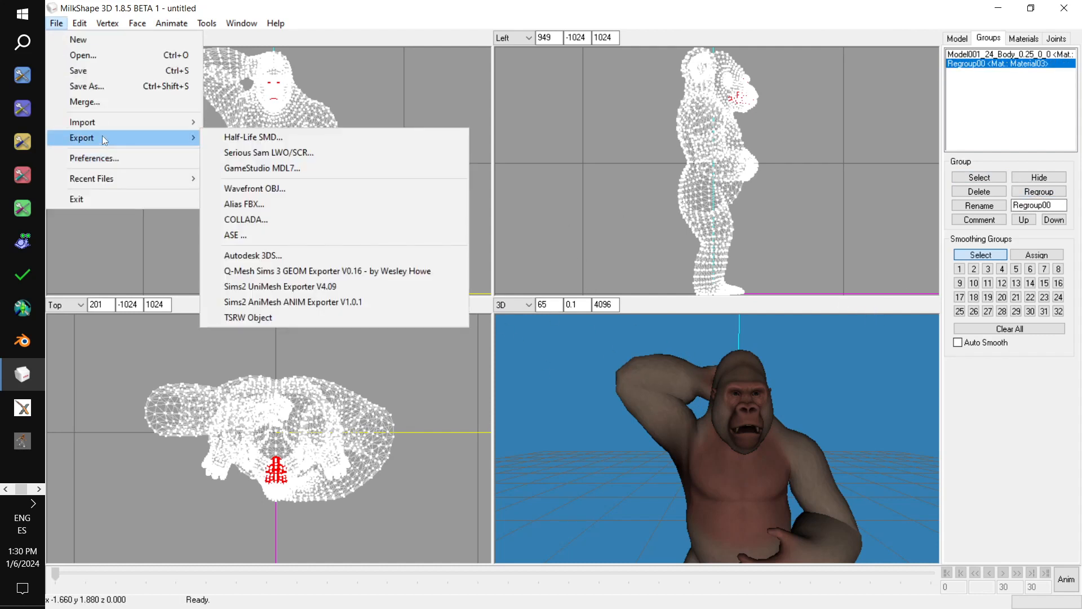
pyautogui.click(333, 286)
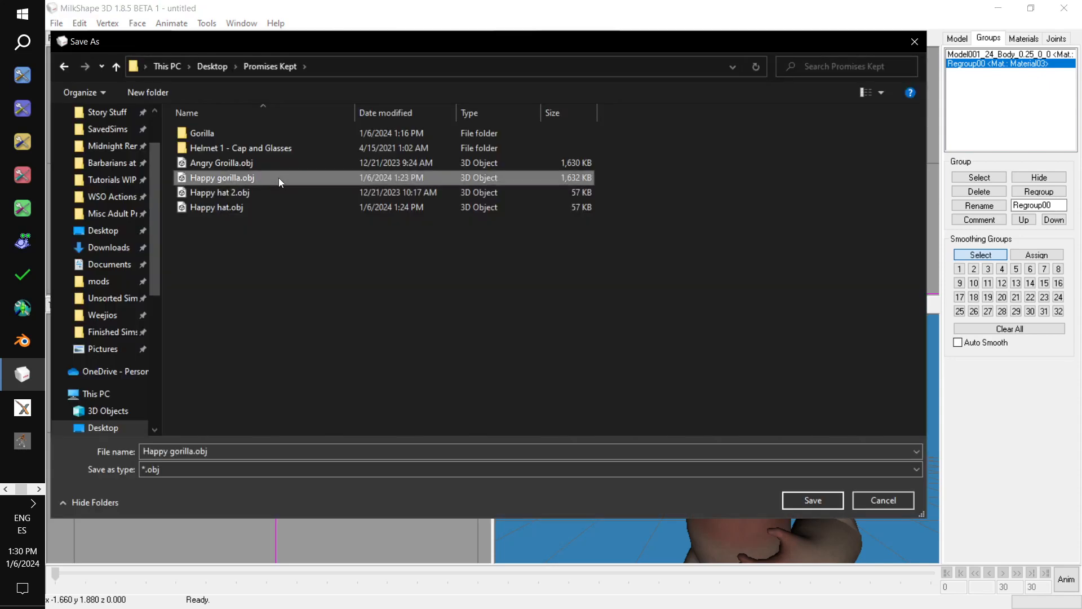
pyautogui.click(804, 500)
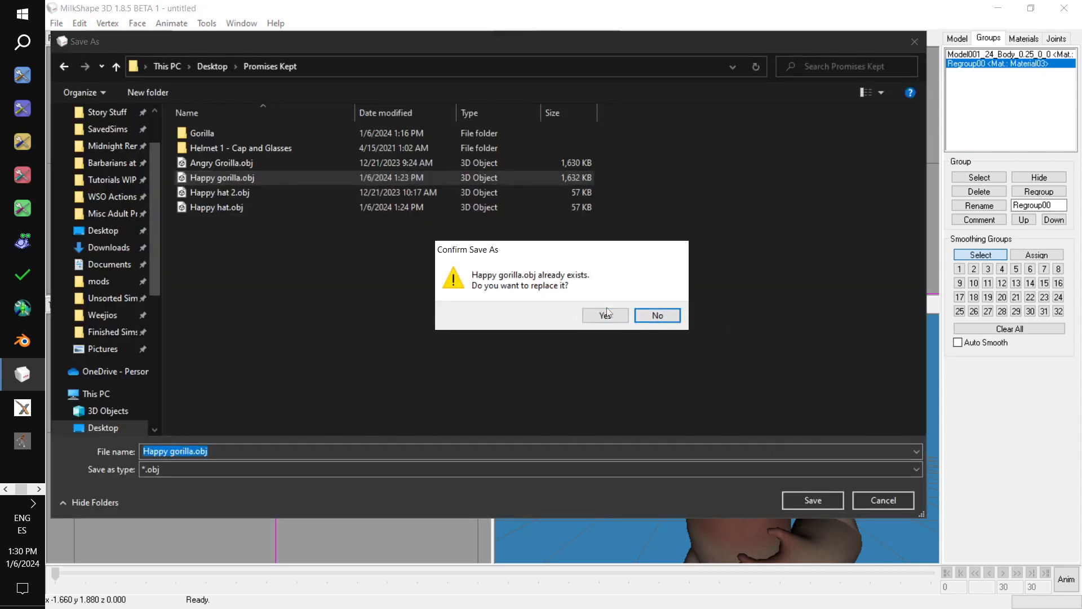
pyautogui.click(604, 315)
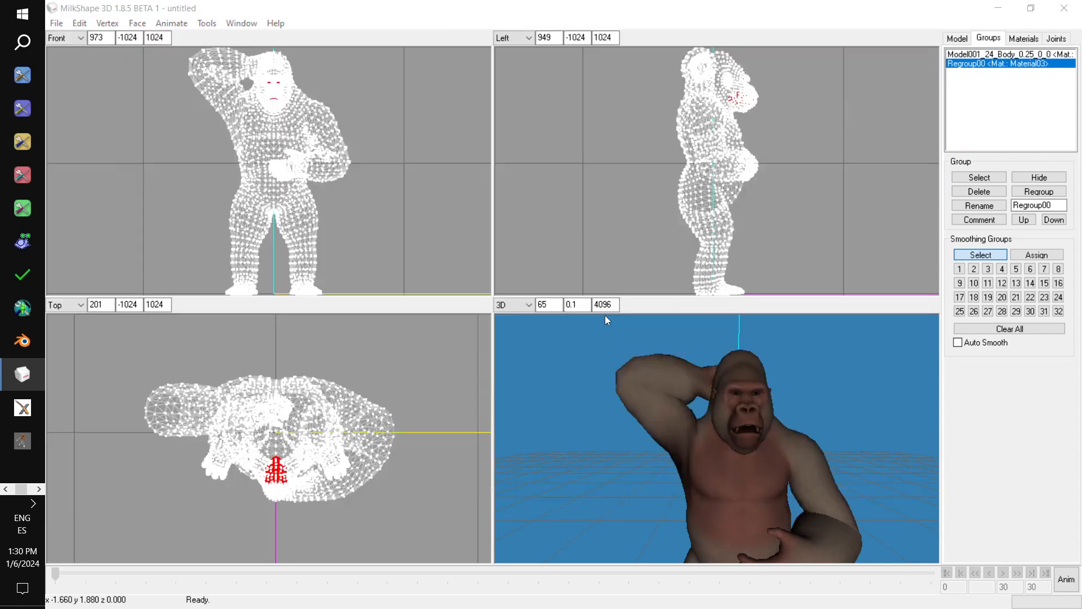
# Switch to Photoshop, close the gorilla body texture and open GorillaMouth_D_Albino.jpg.
pyautogui.click(39, 489)
pyautogui.click(6, 489)
pyautogui.click(6, 490)
pyautogui.click(39, 490)
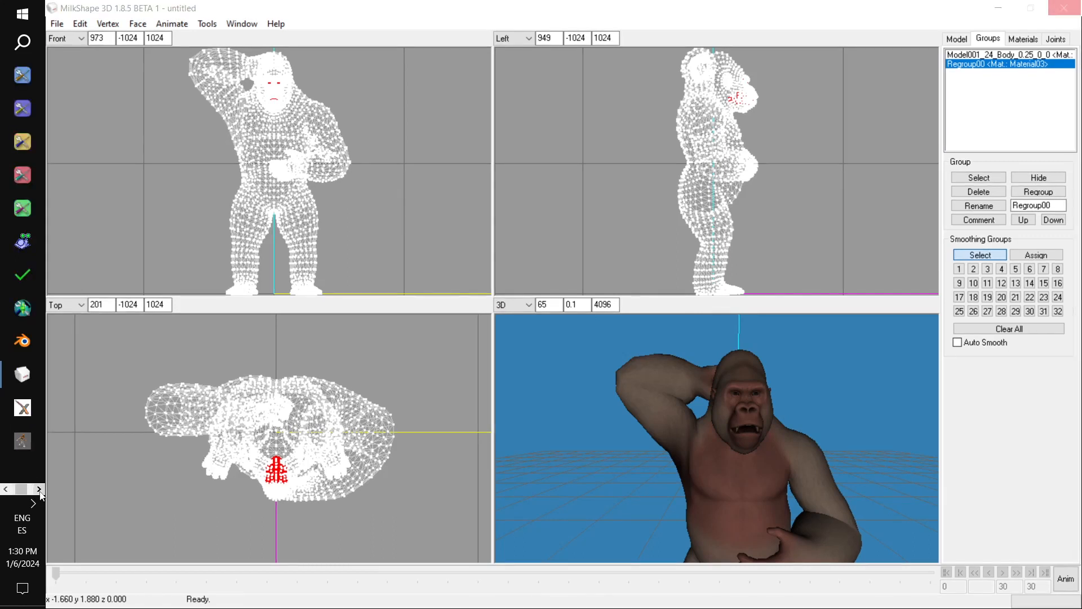
pyautogui.click(39, 489)
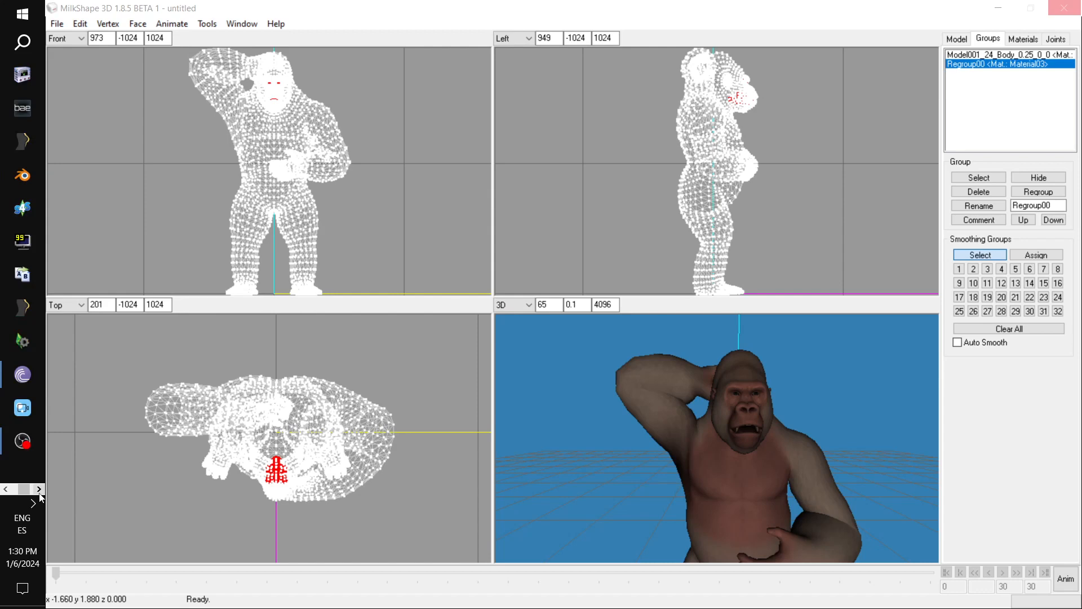
pyautogui.click(5, 489)
pyautogui.click(22, 440)
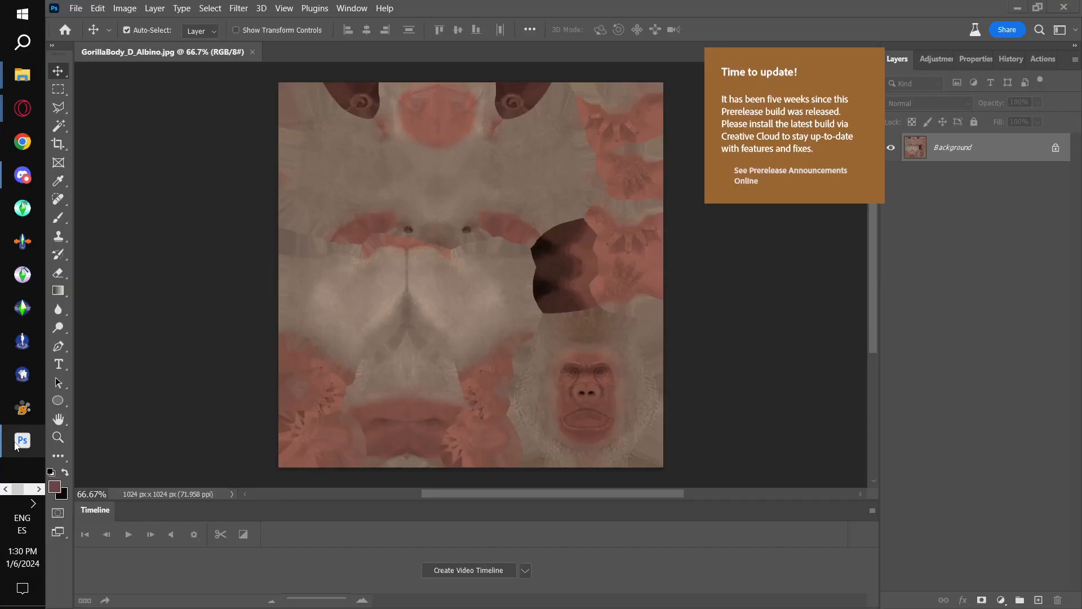
pyautogui.click(253, 51)
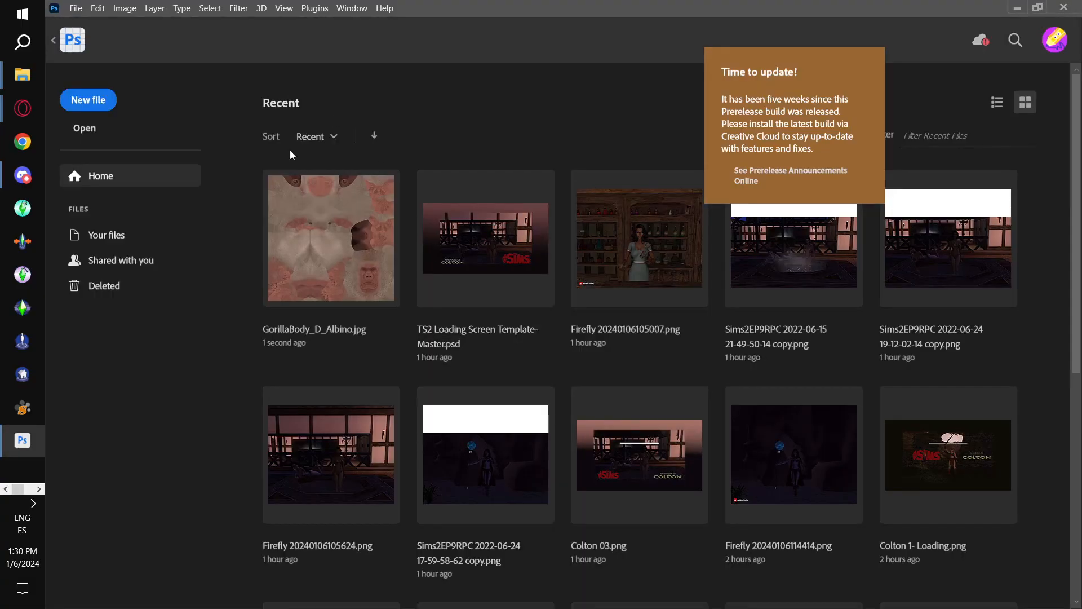
pyautogui.click(92, 136)
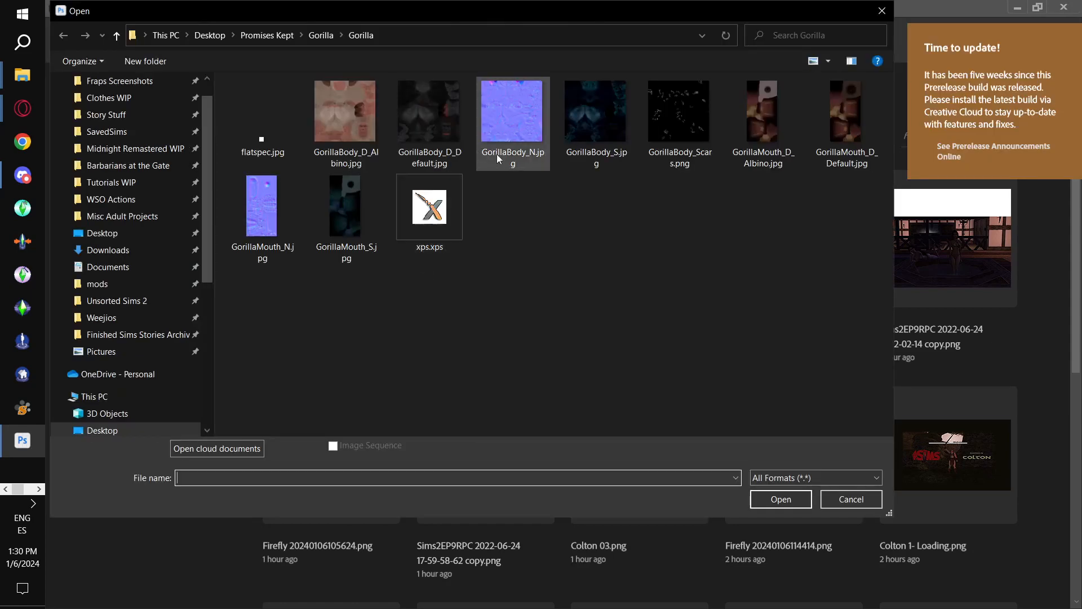
pyautogui.doubleClick(744, 156)
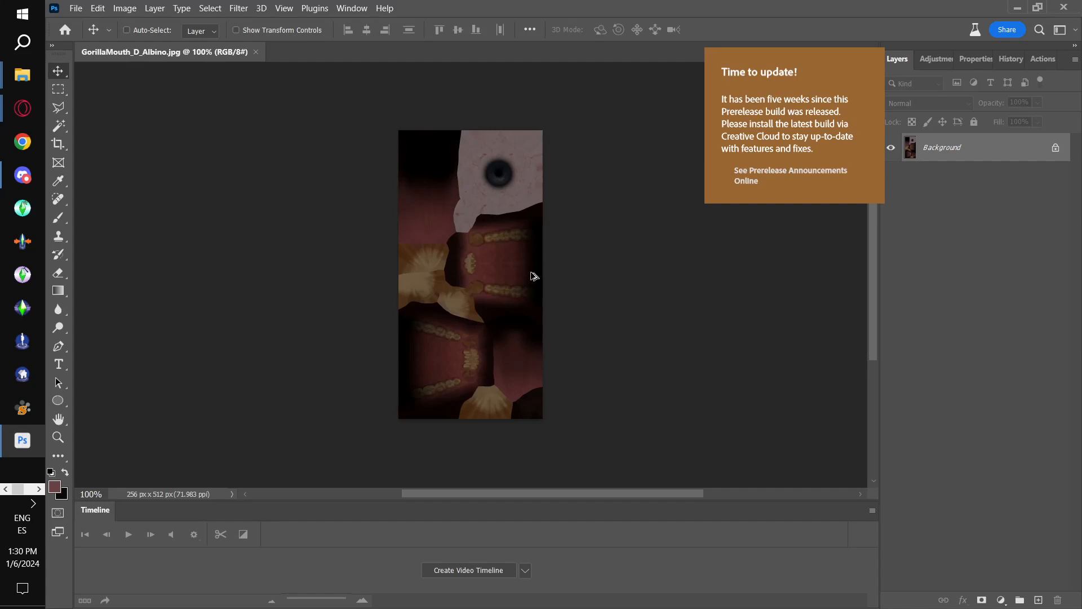
# Check the mouth texture's pixel dimensions without resizing it, and close Photoshop to return to MilkShape 3D.
pyautogui.hotkey('ctrl', 'alt', 'i')
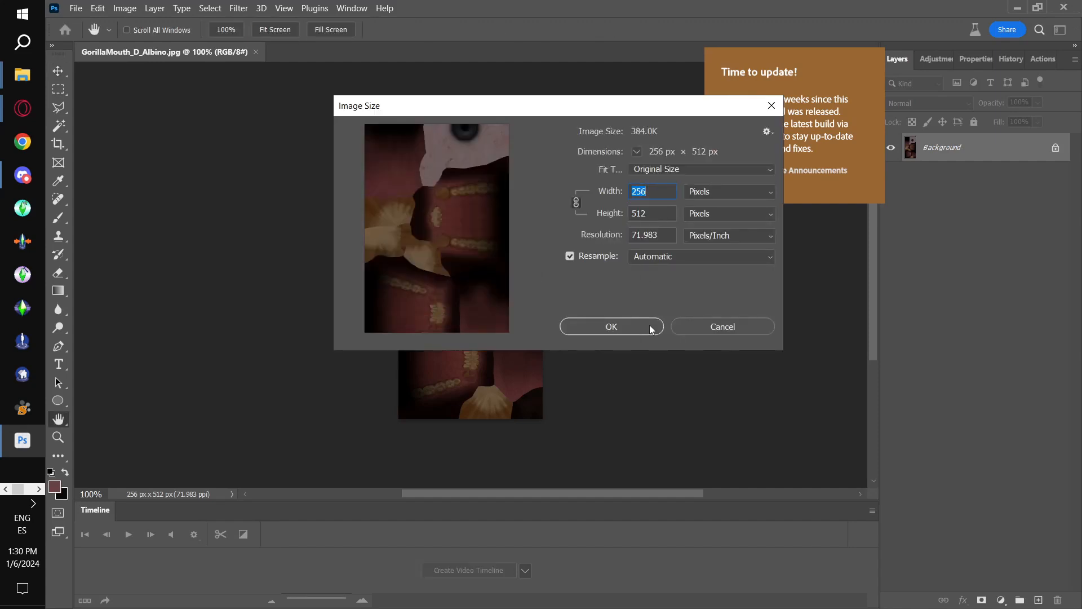
pyautogui.click(716, 326)
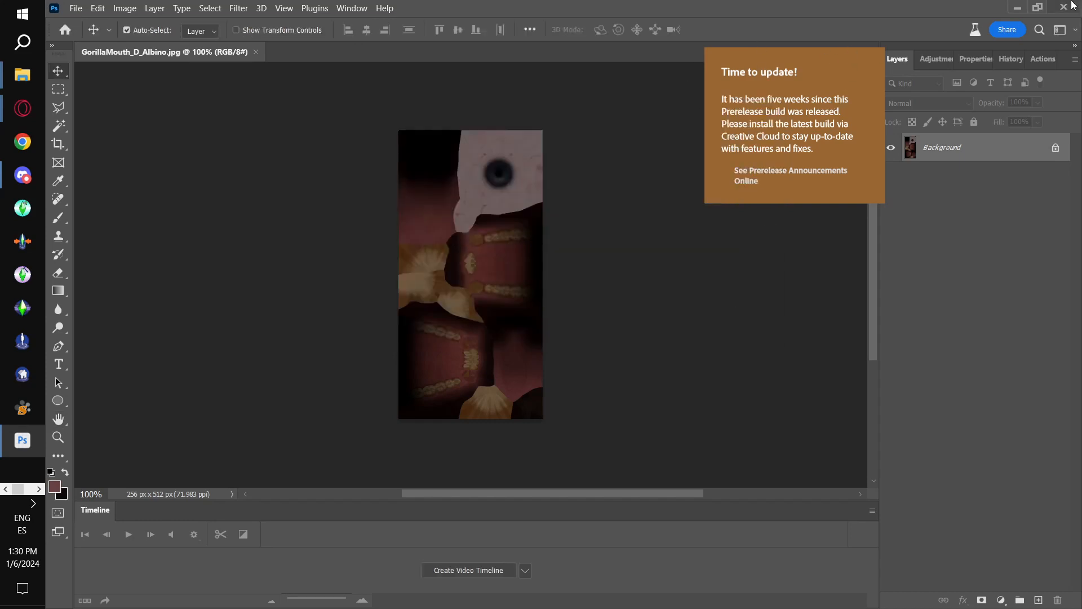
pyautogui.click(1071, 3)
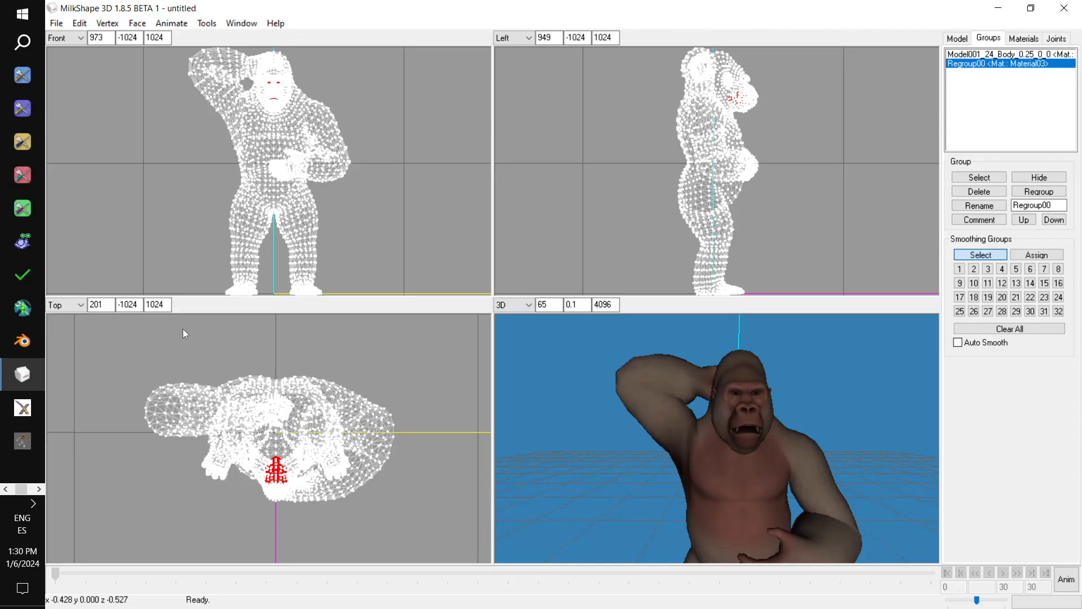
pyautogui.click(5, 489)
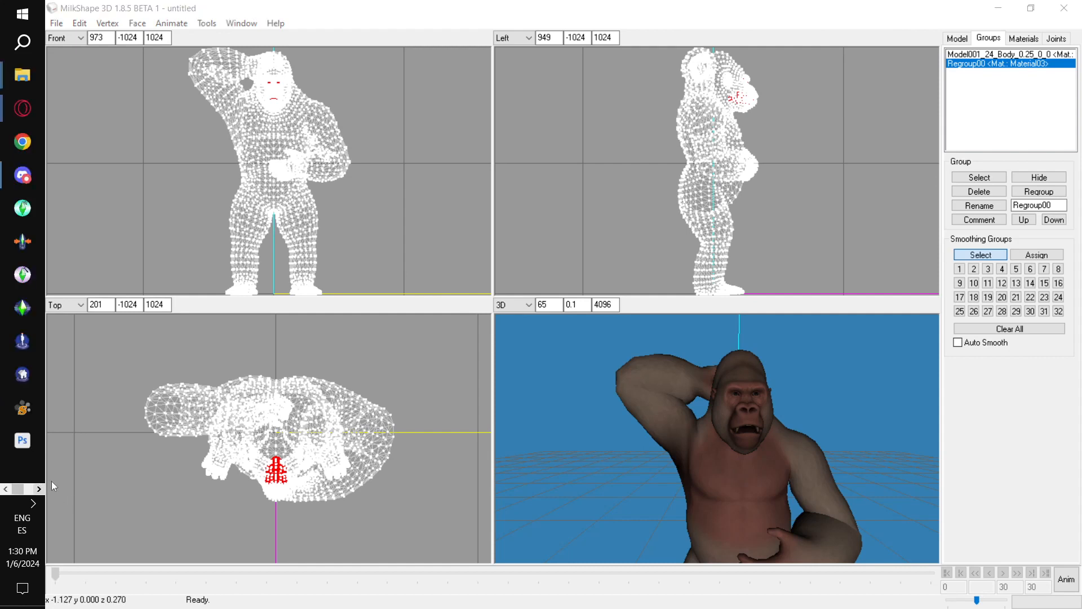
# Take a last look at the exported gorilla and start a new empty scene.
pyautogui.moveTo(550, 416); pyautogui.dragTo(518, 420)
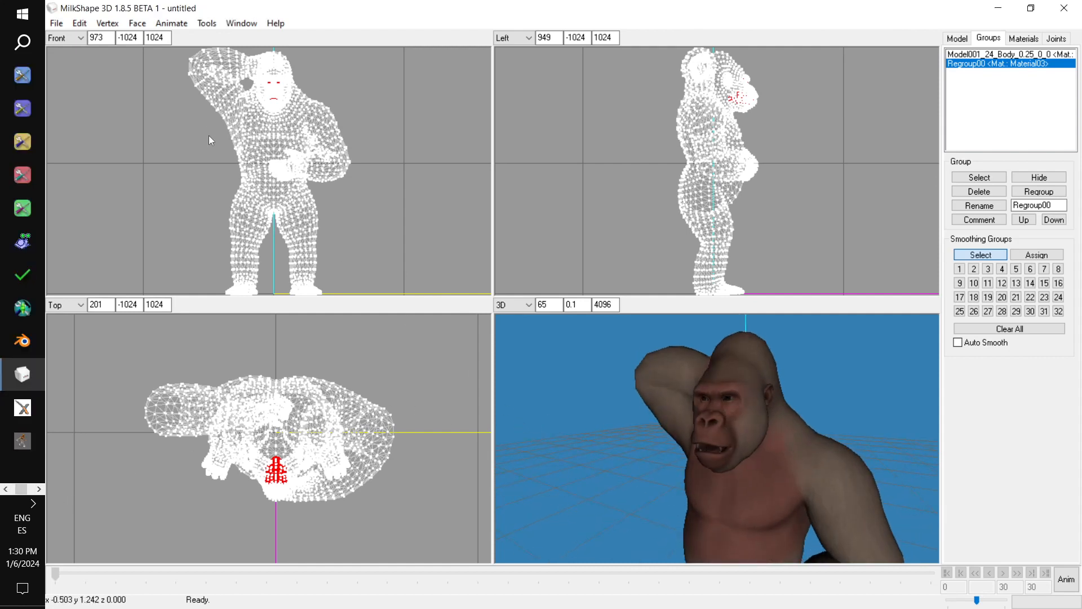
pyautogui.click(57, 23)
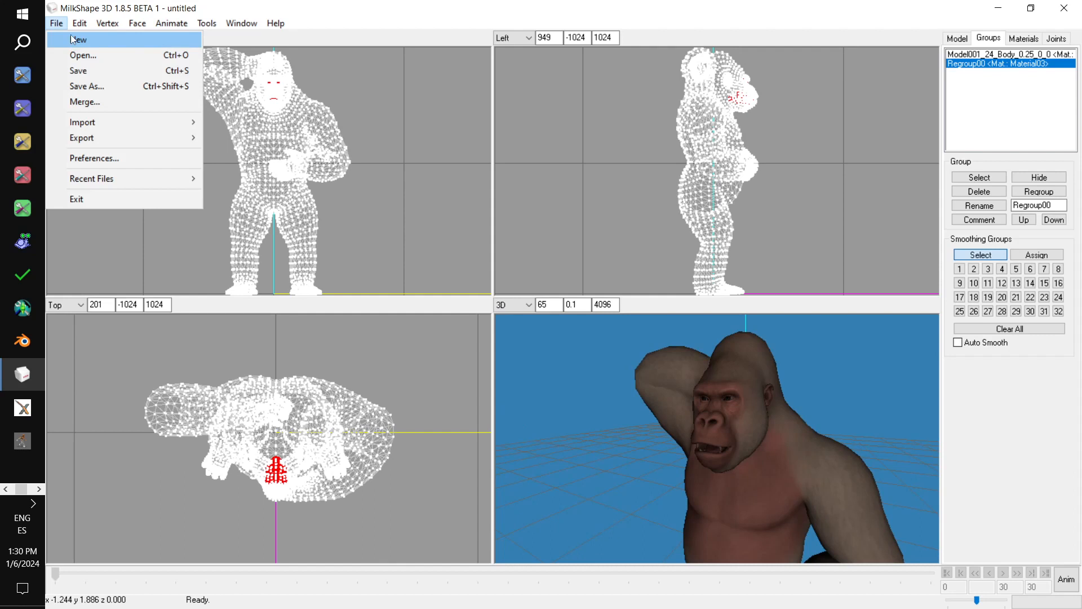
pyautogui.click(70, 37)
pyautogui.click(589, 362)
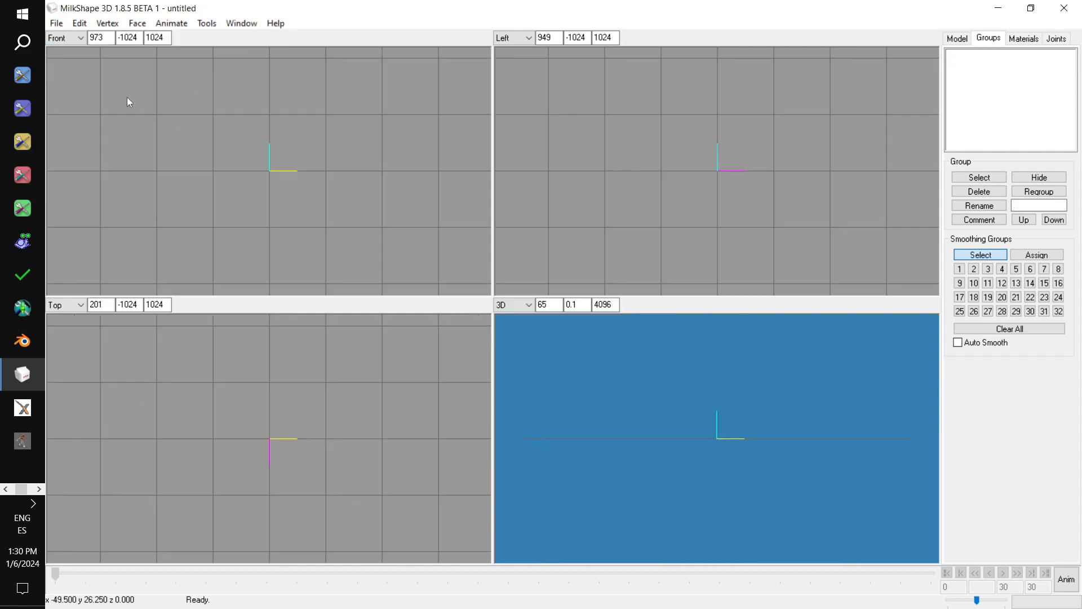
# Import a Sims 2 top mesh together with its skeleton into the empty scene.
pyautogui.click(56, 23)
pyautogui.moveTo(99, 126)
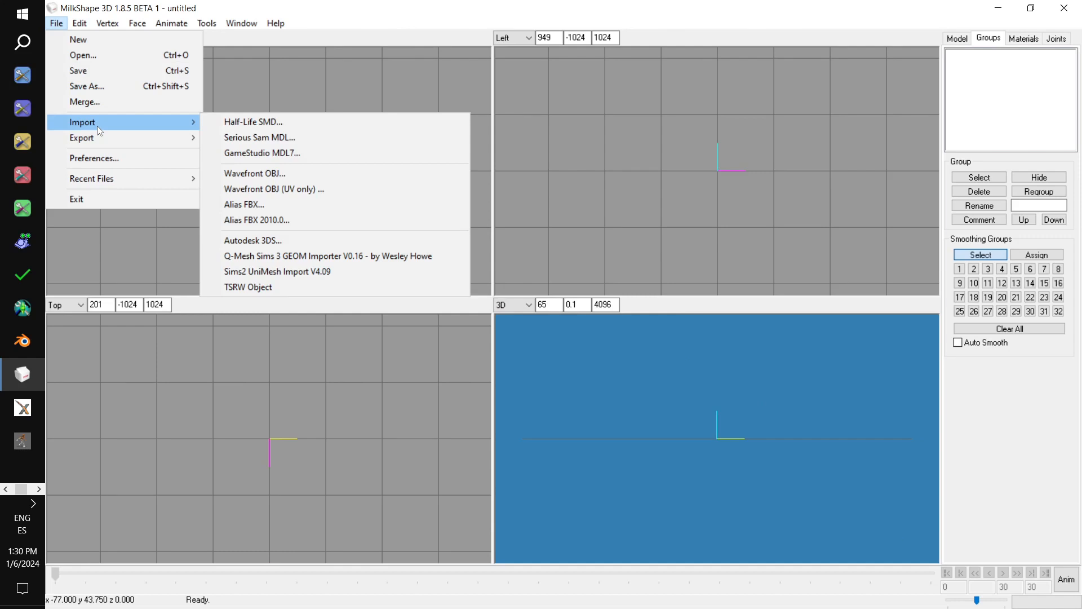
pyautogui.moveTo(186, 139)
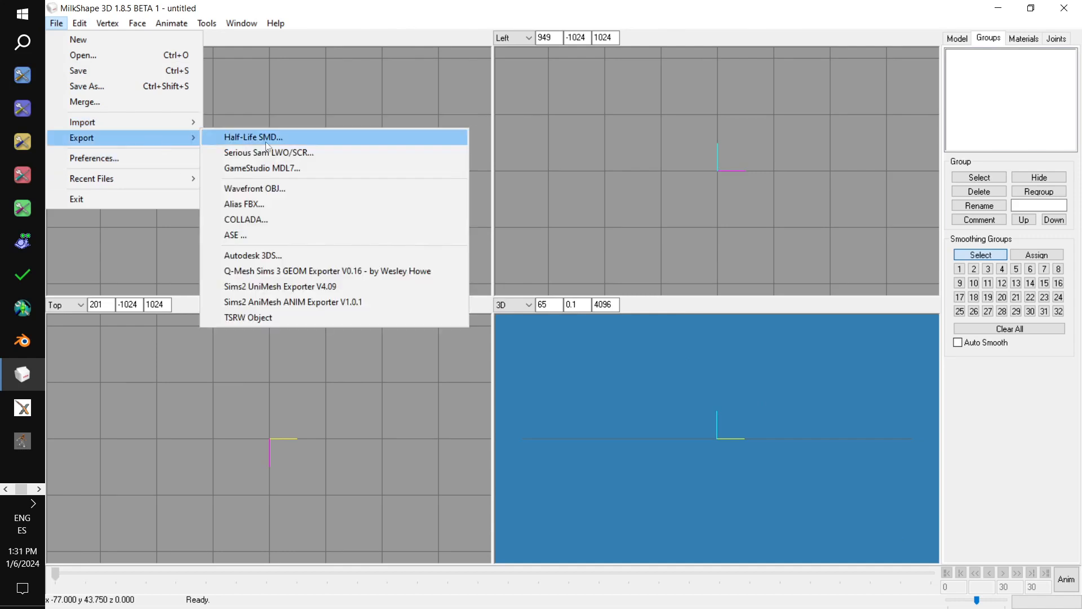
pyautogui.click(319, 287)
pyautogui.click(612, 359)
pyautogui.doubleClick(369, 394)
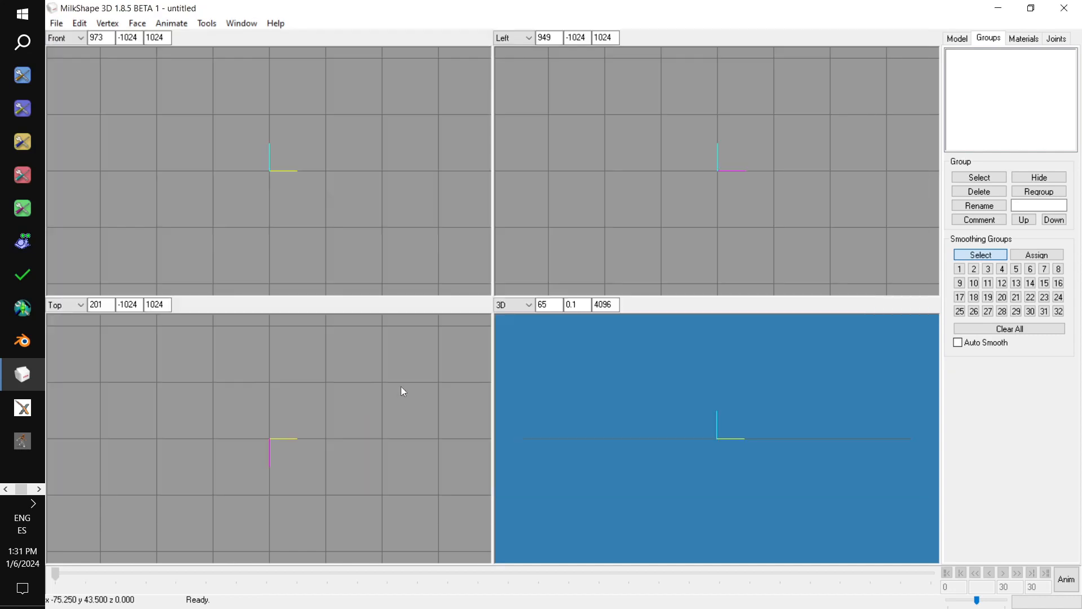
pyautogui.click(566, 360)
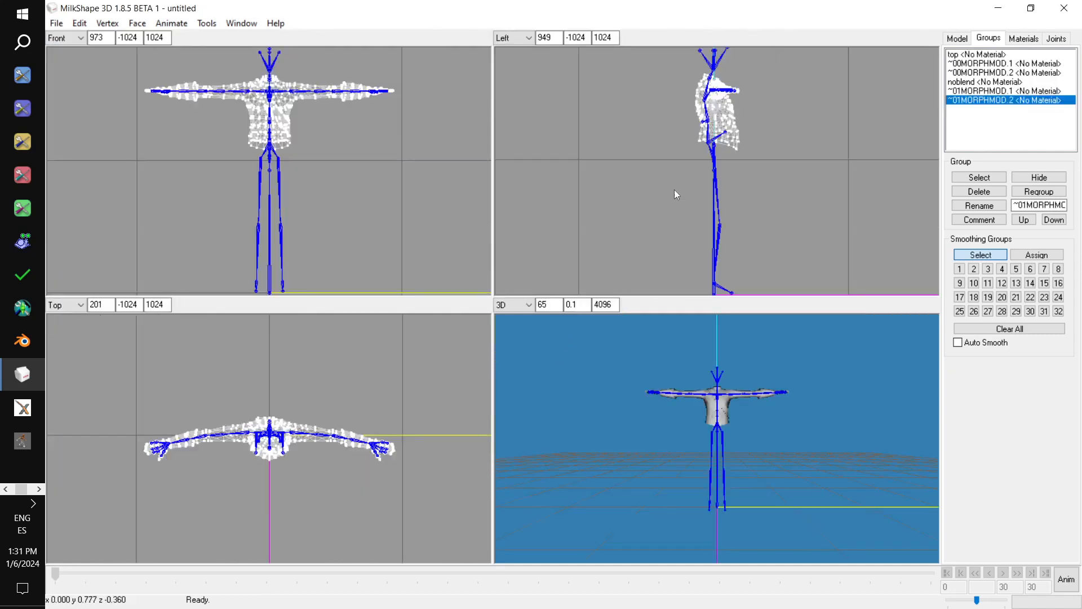
# Delete all six imported mesh groups, including the morph groups, and keep only the skeleton.
pyautogui.click(981, 192)
pyautogui.click(983, 193)
pyautogui.click(982, 192)
pyautogui.click(983, 192)
pyautogui.click(983, 192)
pyautogui.click(983, 193)
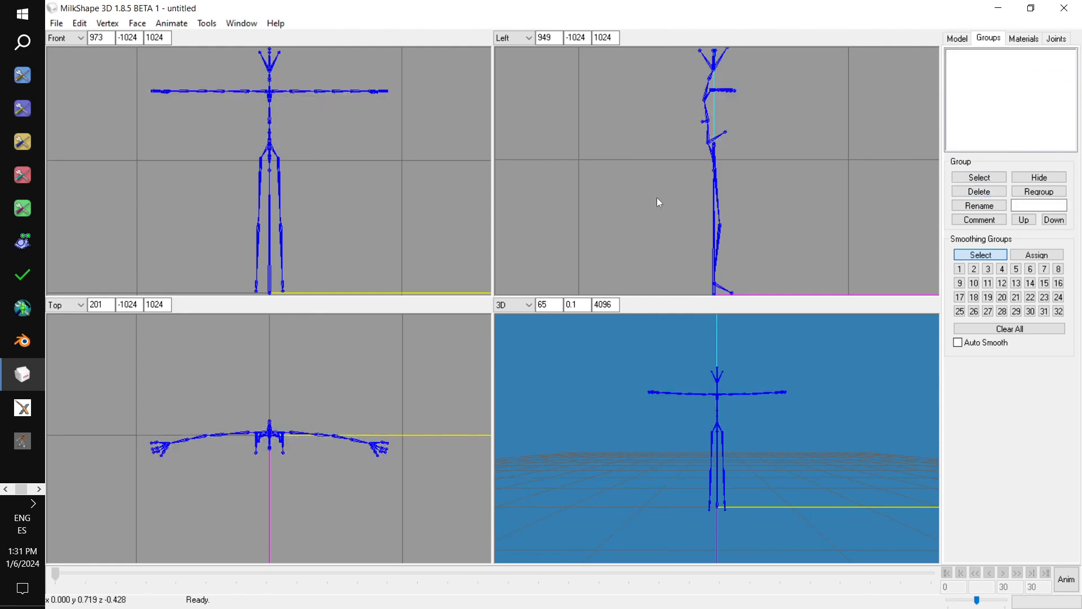
# Import AdultMaleExample.obj from the Body shapes folder as a Wavefront OBJ around the skeleton and inspect it in 3D.
pyautogui.click(56, 23)
pyautogui.moveTo(125, 122)
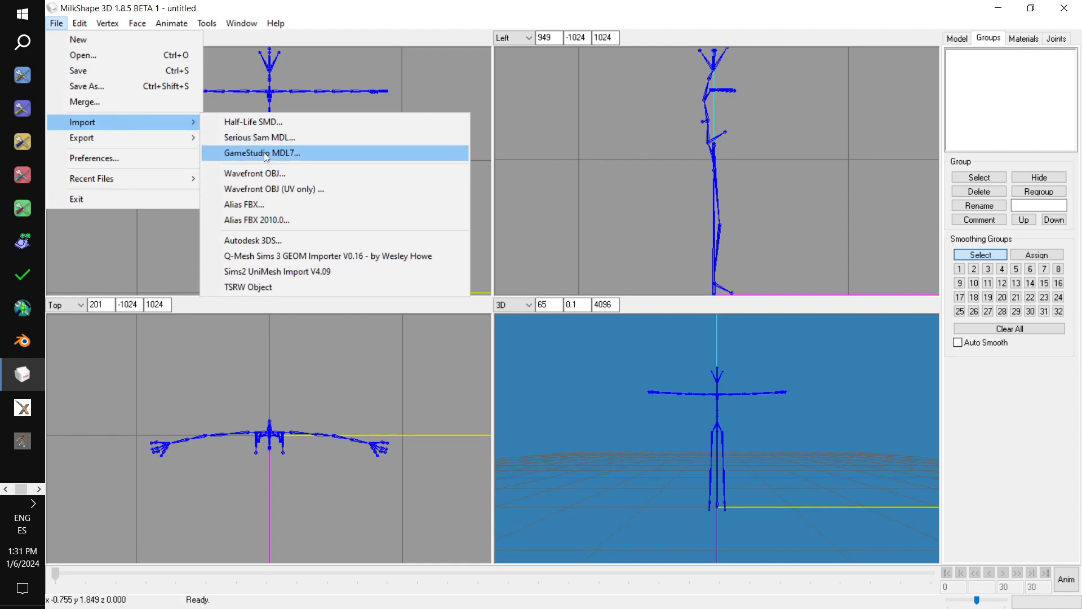
pyautogui.click(254, 173)
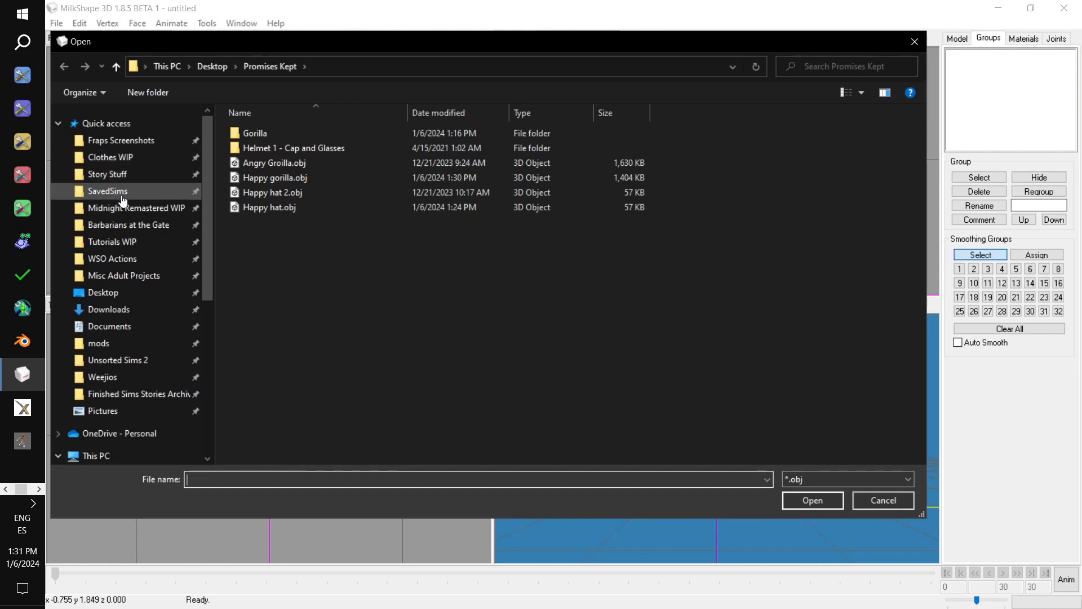
pyautogui.click(134, 259)
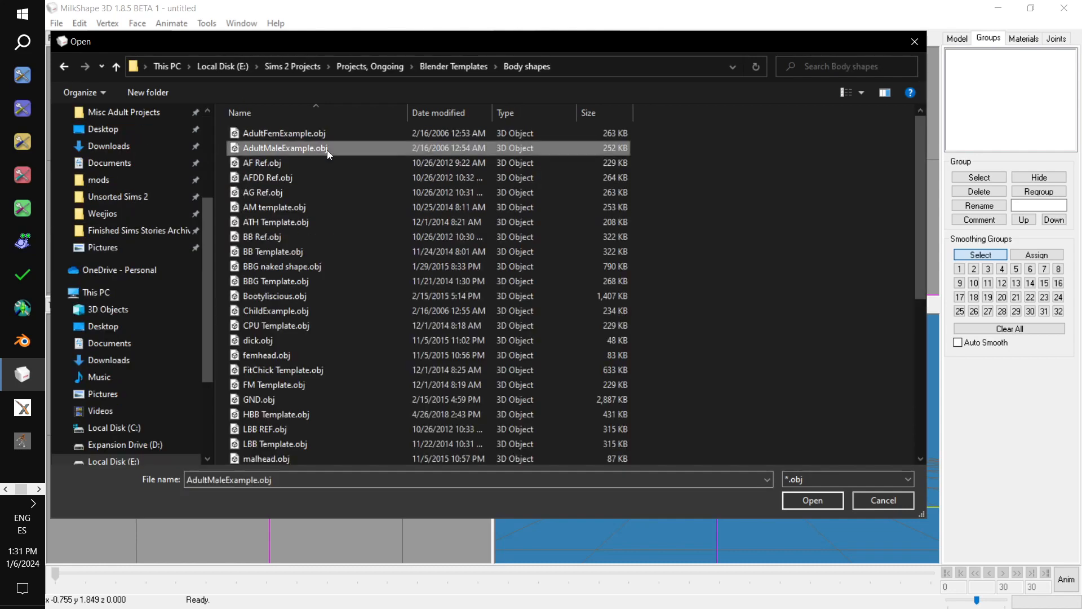
pyautogui.doubleClick(327, 149)
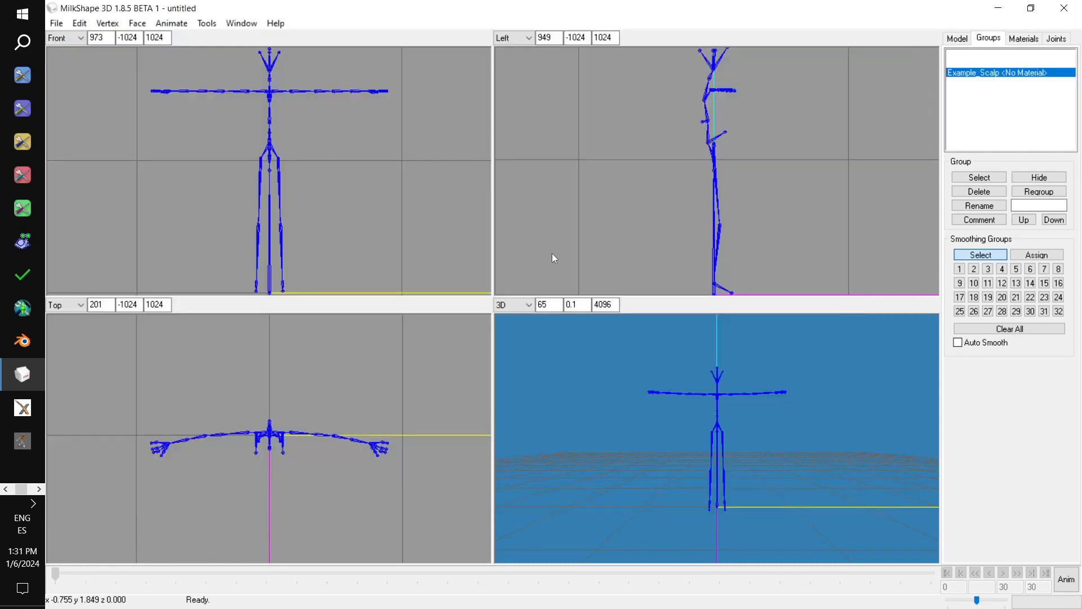
pyautogui.moveTo(768, 419); pyautogui.dragTo(797, 384)
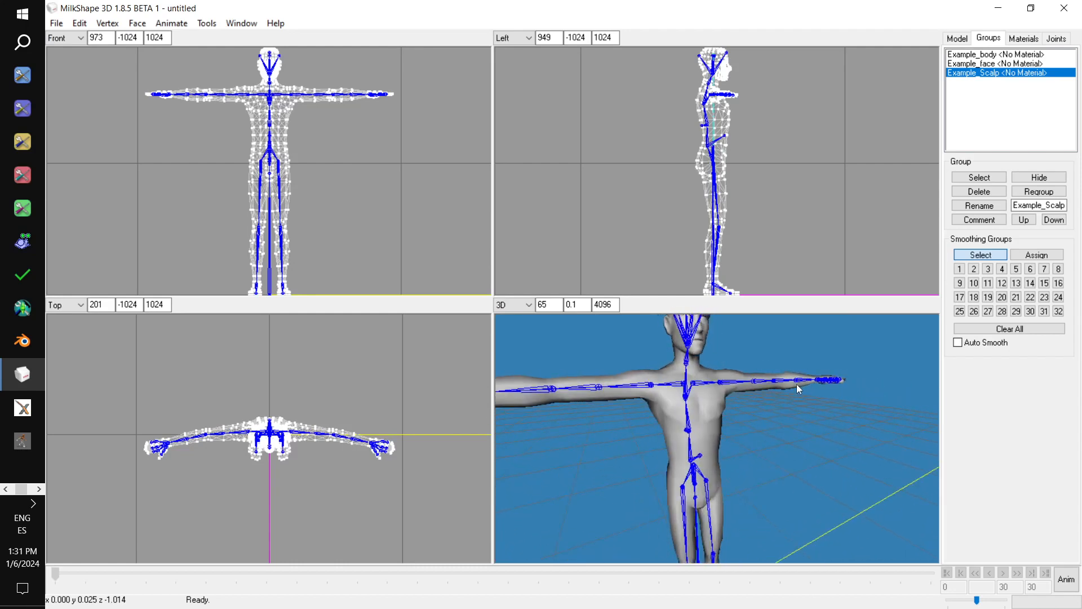
# Import Happy hat.obj from the Promises Kept folder on the Desktop as a Wavefront OBJ.
pyautogui.click(57, 23)
pyautogui.moveTo(120, 125)
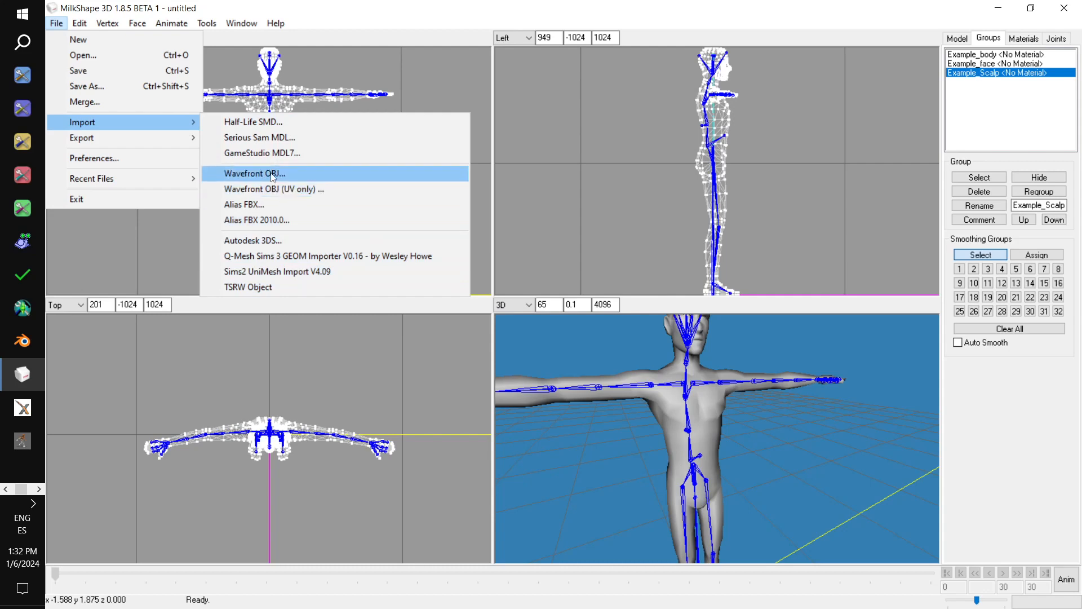
pyautogui.click(254, 173)
pyautogui.scroll(2, 104, 242)
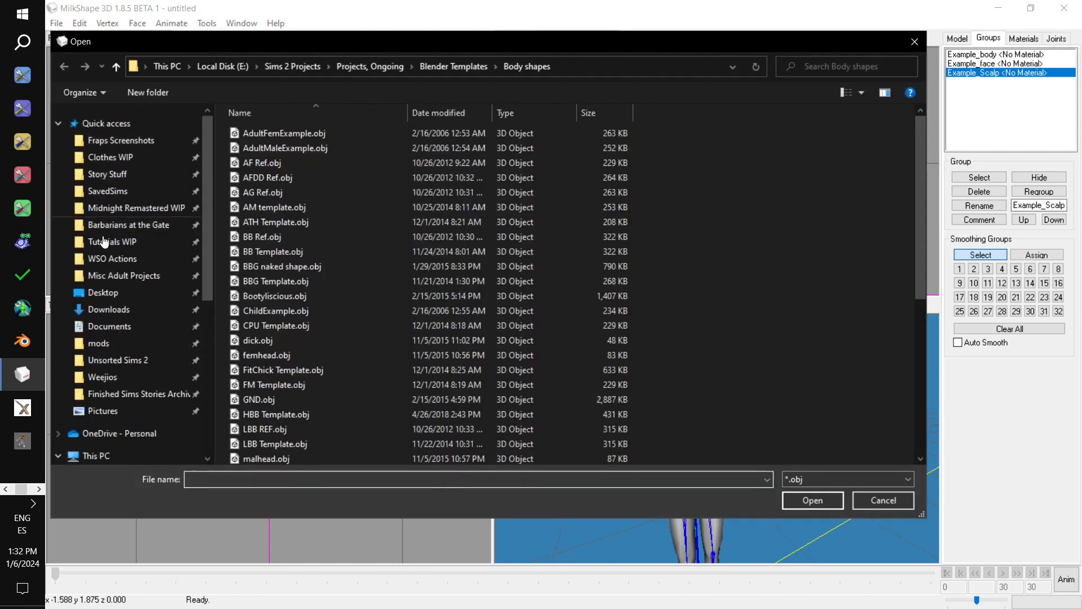
pyautogui.click(104, 293)
pyautogui.doubleClick(330, 310)
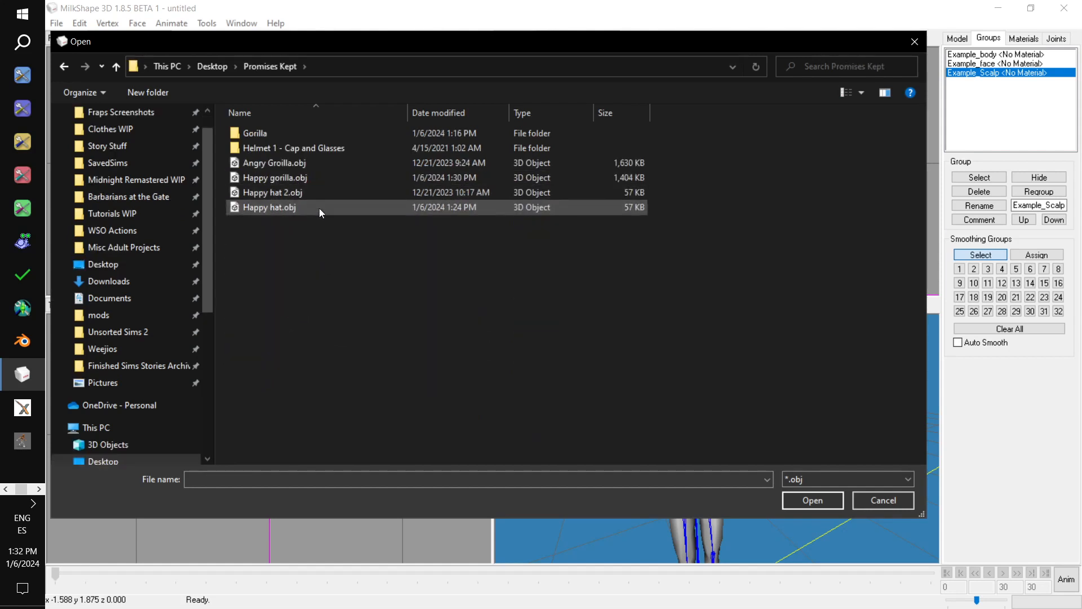
pyautogui.doubleClick(319, 208)
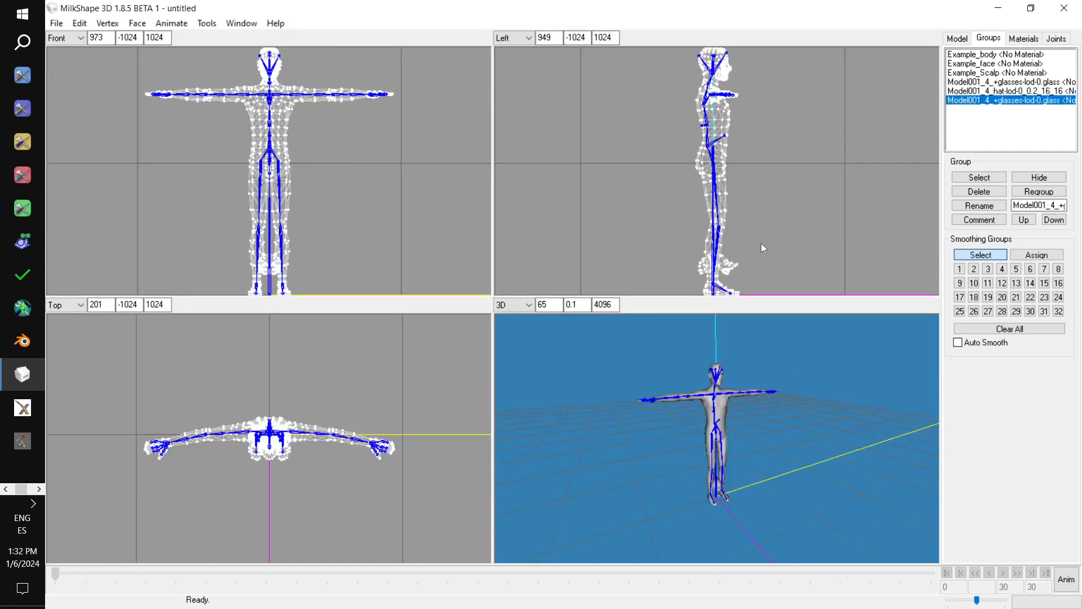
# Select the imported hat and second glasses groups, and delete the first glasses group listed above the hat.
pyautogui.click(980, 179)
pyautogui.click(986, 92)
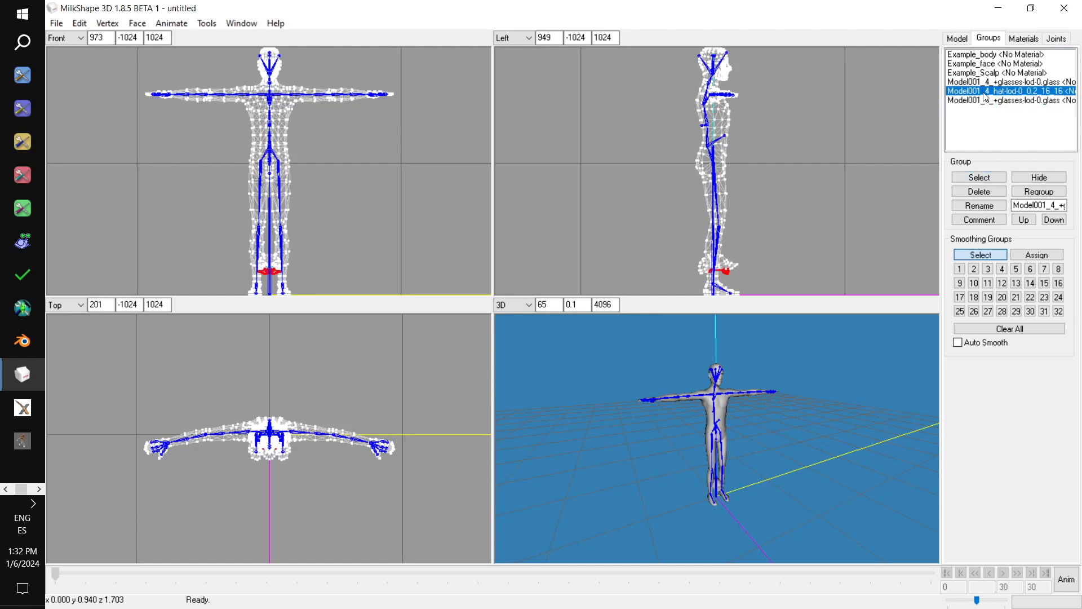
pyautogui.click(980, 177)
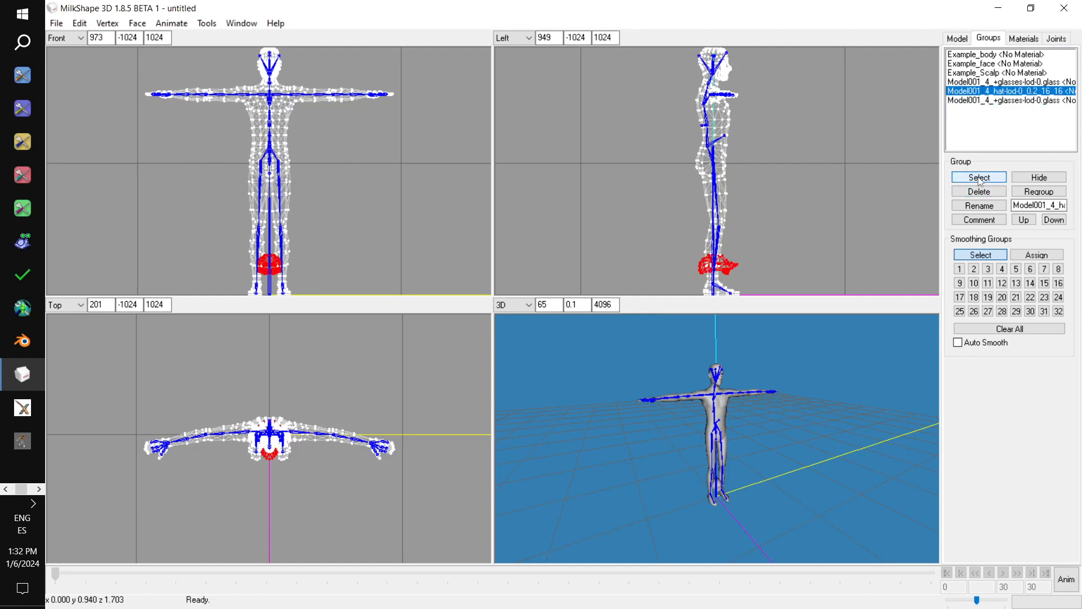
pyautogui.click(987, 81)
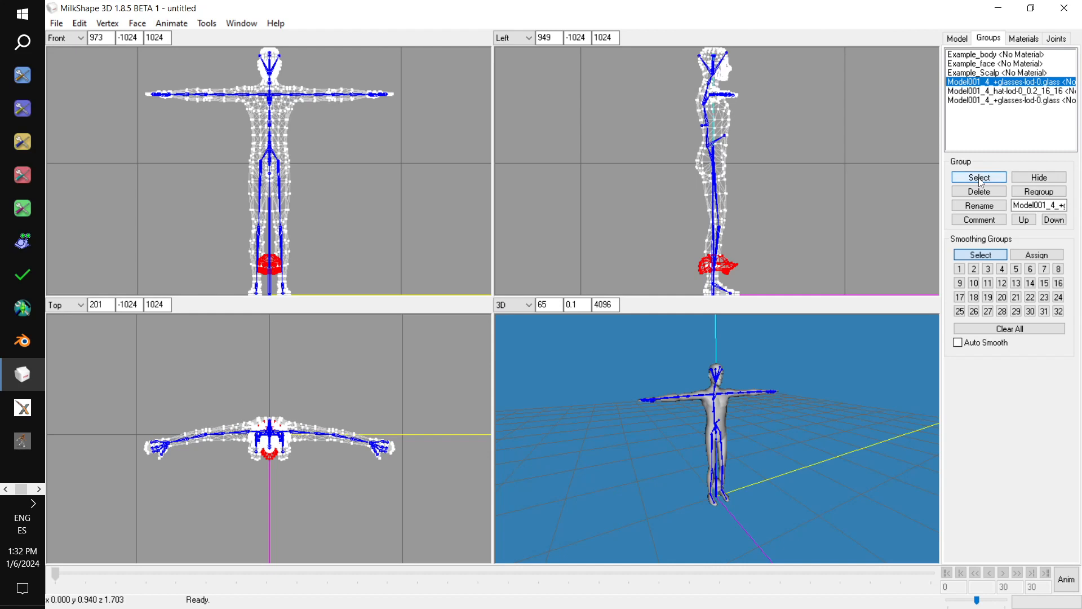
pyautogui.click(987, 193)
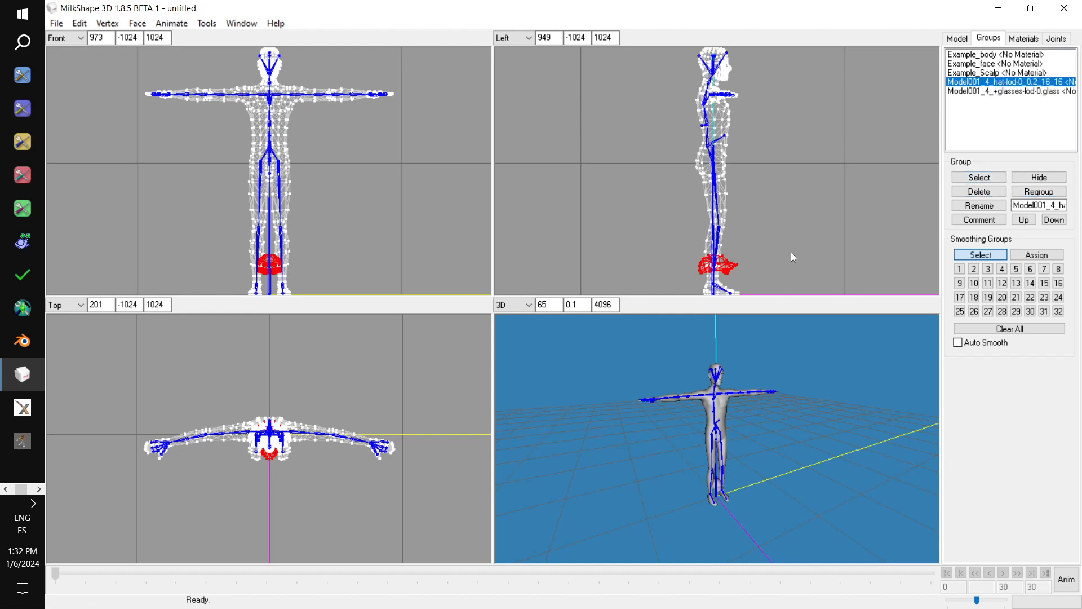
# Move the selected hat and glasses up from the body's ankles and fit them onto its head in the side view.
pyautogui.click(958, 39)
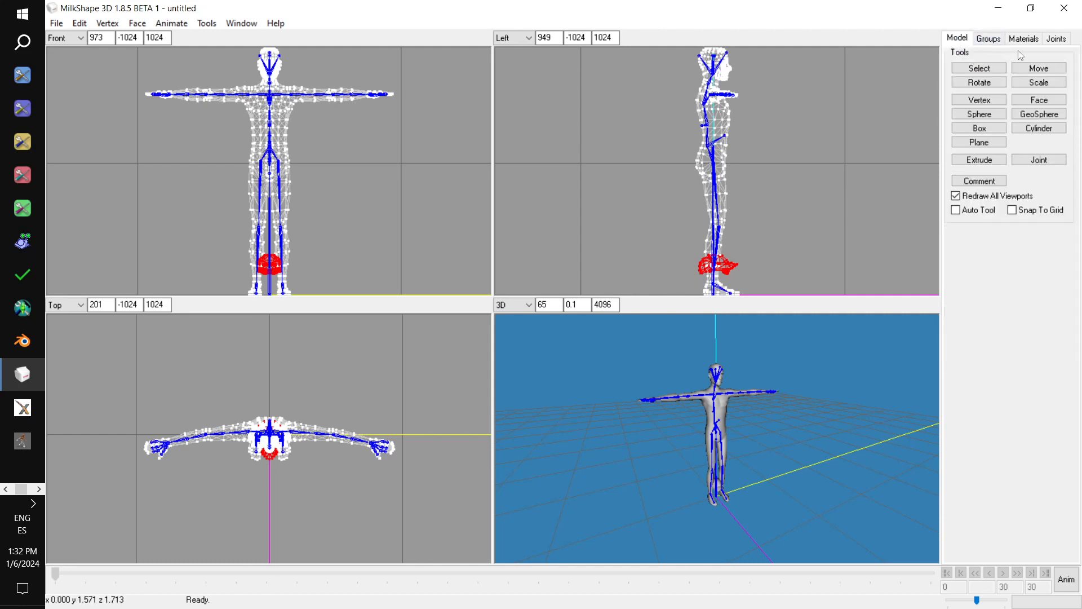
pyautogui.click(1039, 68)
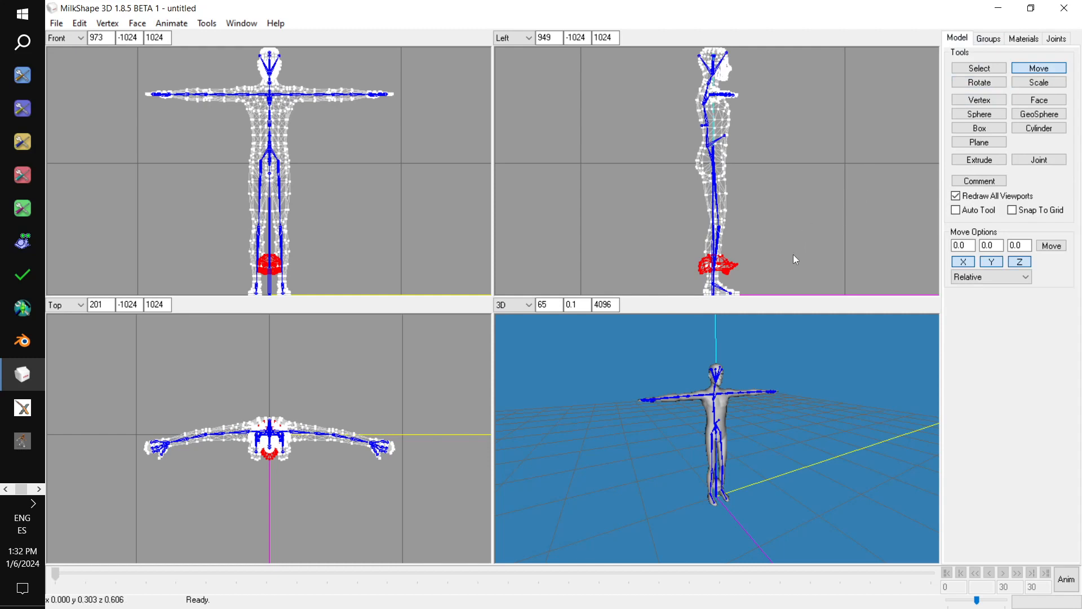
pyautogui.moveTo(796, 272); pyautogui.dragTo(792, 57)
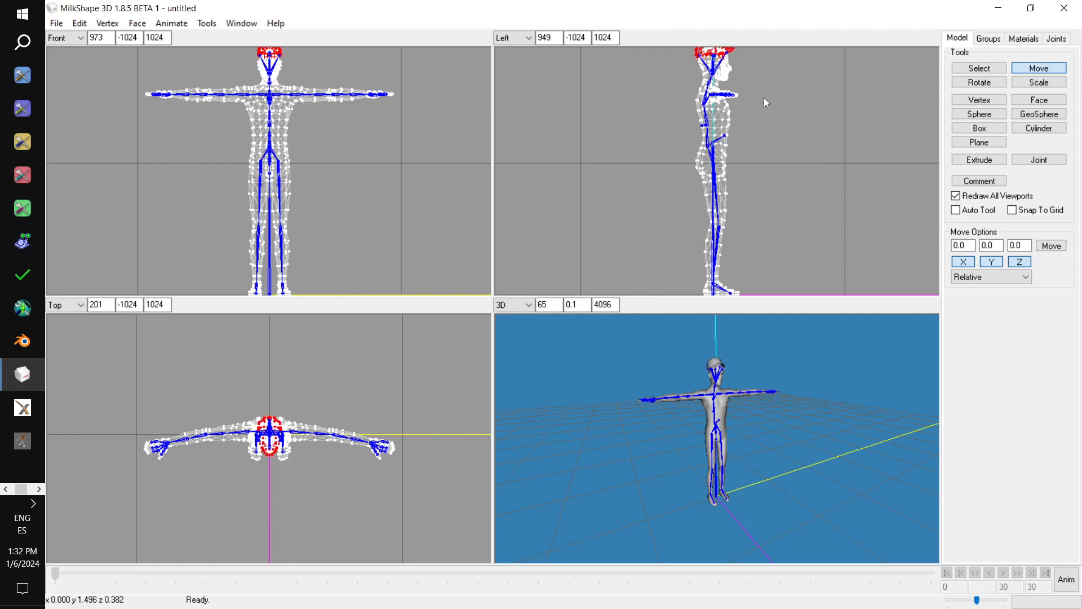
pyautogui.scroll(5, 750, 194)
pyautogui.scroll(6, 749, 195)
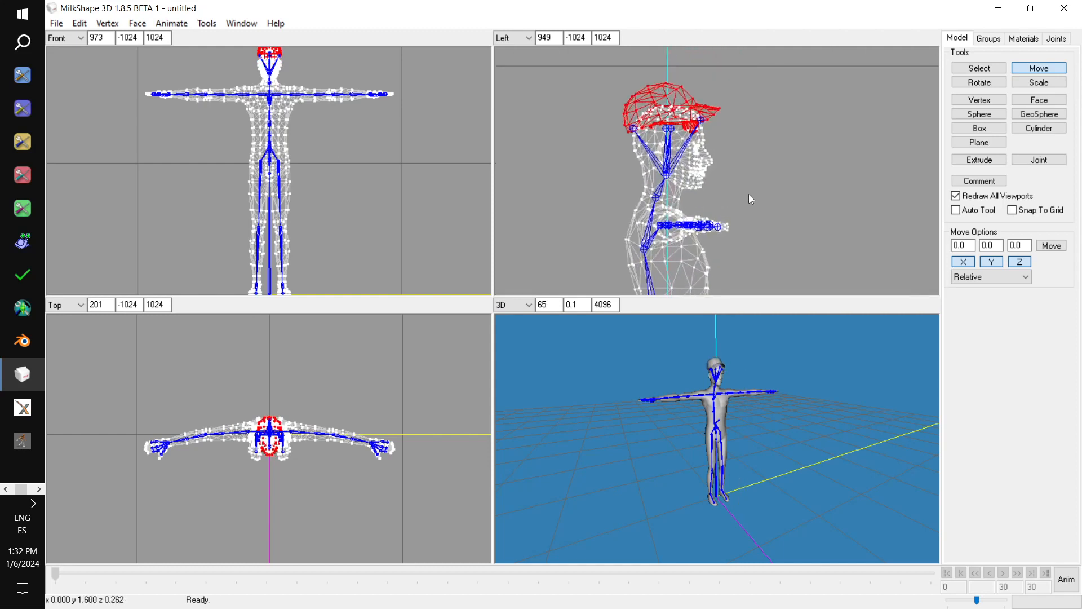
pyautogui.scroll(4, 749, 198)
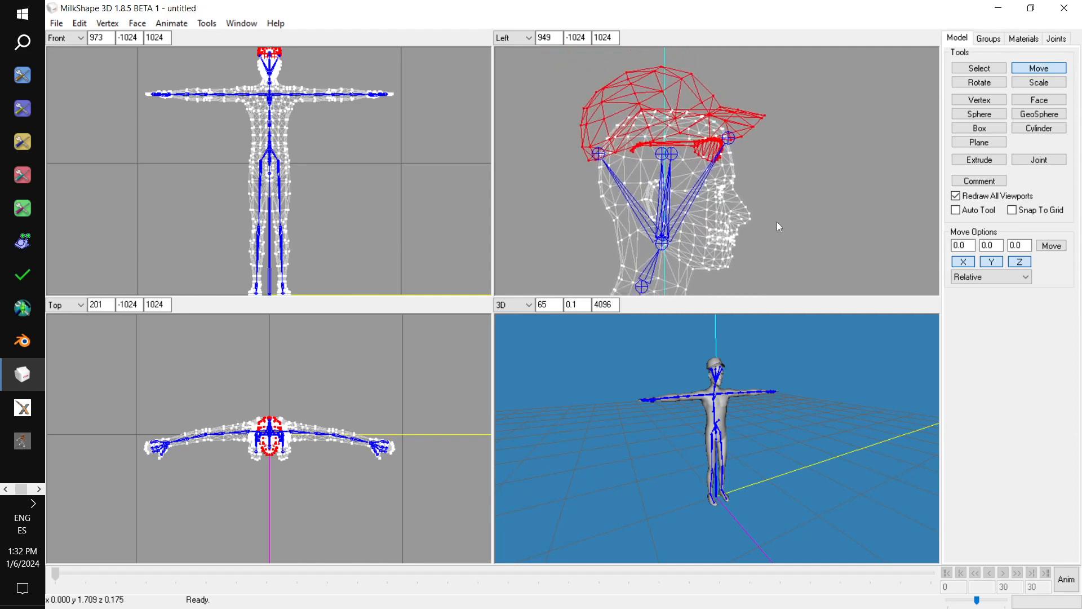
pyautogui.moveTo(747, 111); pyautogui.dragTo(759, 145)
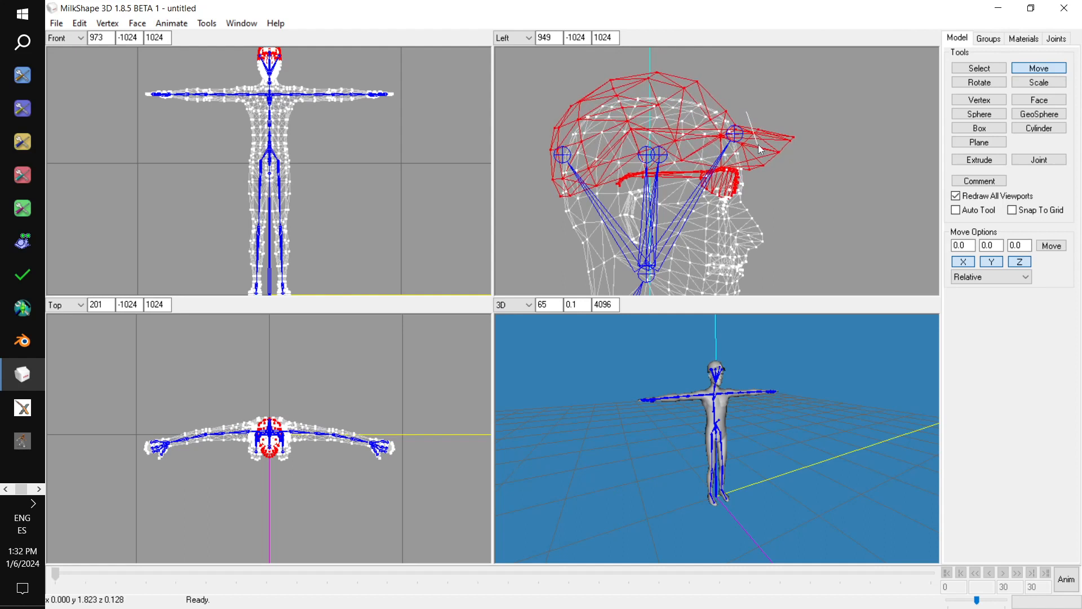
pyautogui.moveTo(758, 144); pyautogui.dragTo(759, 144)
# Enlarge the hat and glasses with a 1.01 scale factor on all axes and nudge them to fit around the head.
pyautogui.moveTo(757, 391); pyautogui.dragTo(796, 350)
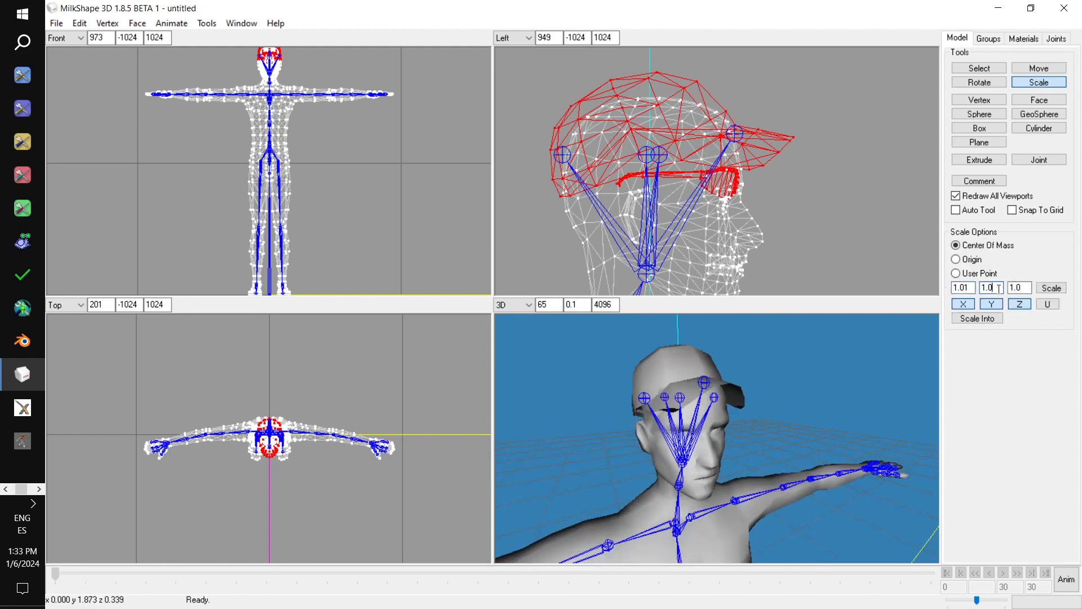
pyautogui.click(1026, 288)
pyautogui.press('BackSpace')
pyautogui.write('1.01')
pyautogui.moveTo(805, 103); pyautogui.dragTo(812, 112)
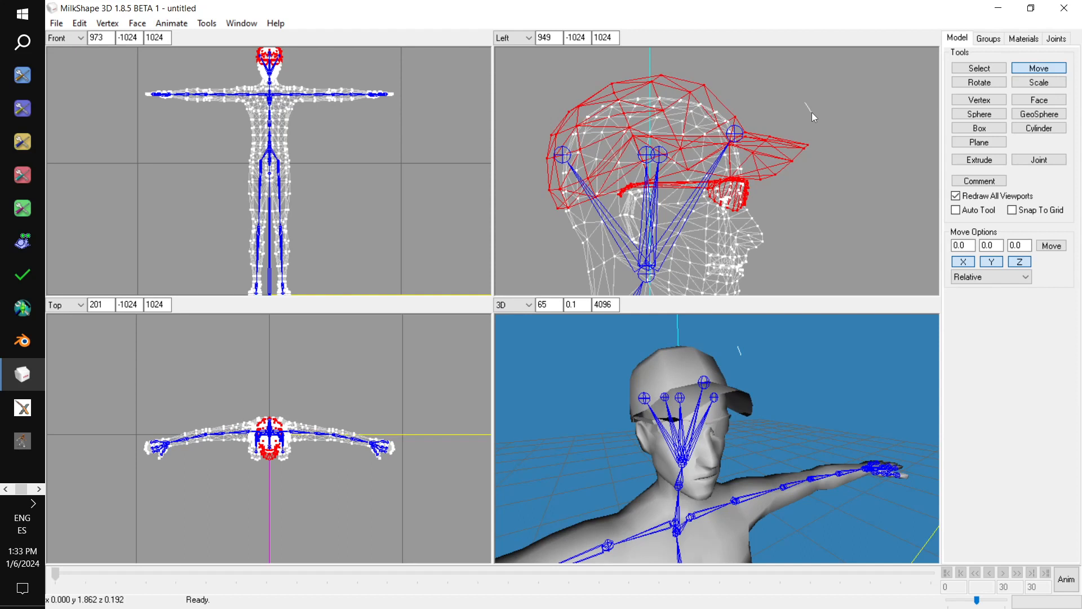
pyautogui.moveTo(814, 117); pyautogui.dragTo(813, 118)
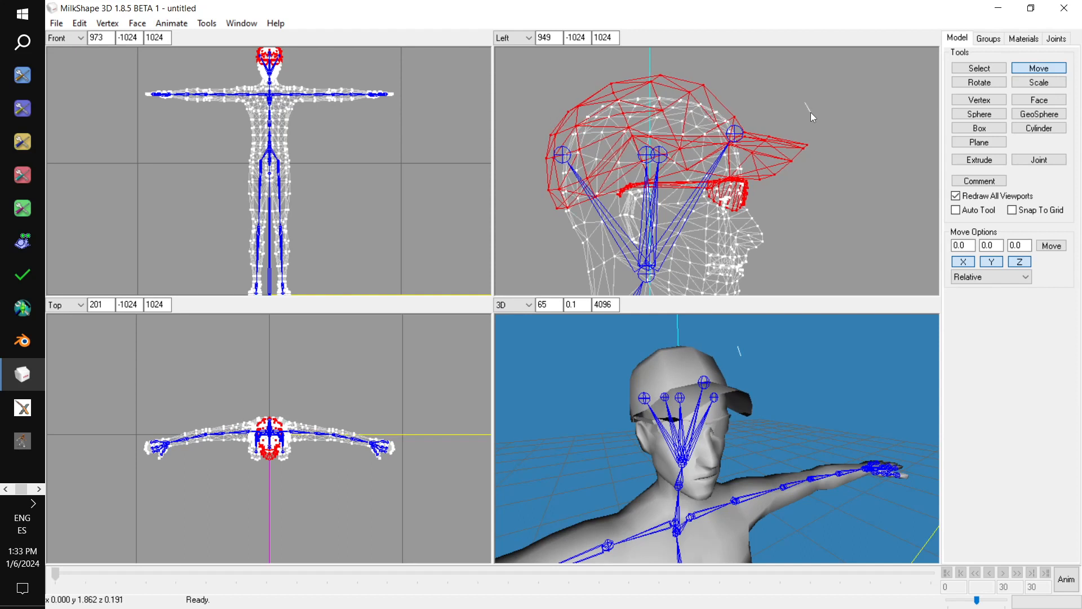
pyautogui.moveTo(811, 113); pyautogui.dragTo(810, 113)
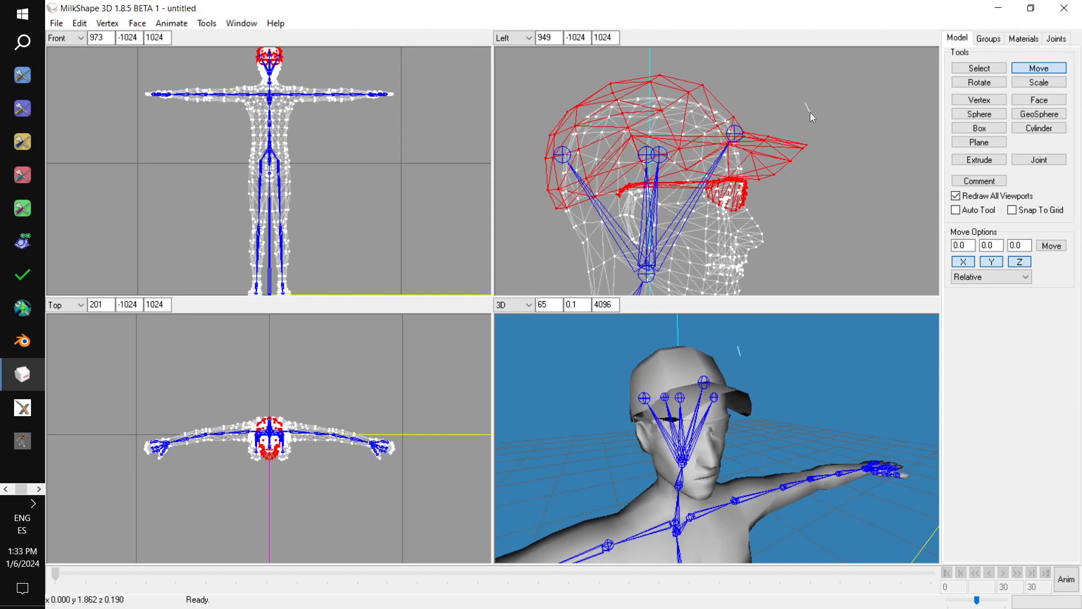
pyautogui.moveTo(796, 320); pyautogui.dragTo(821, 396)
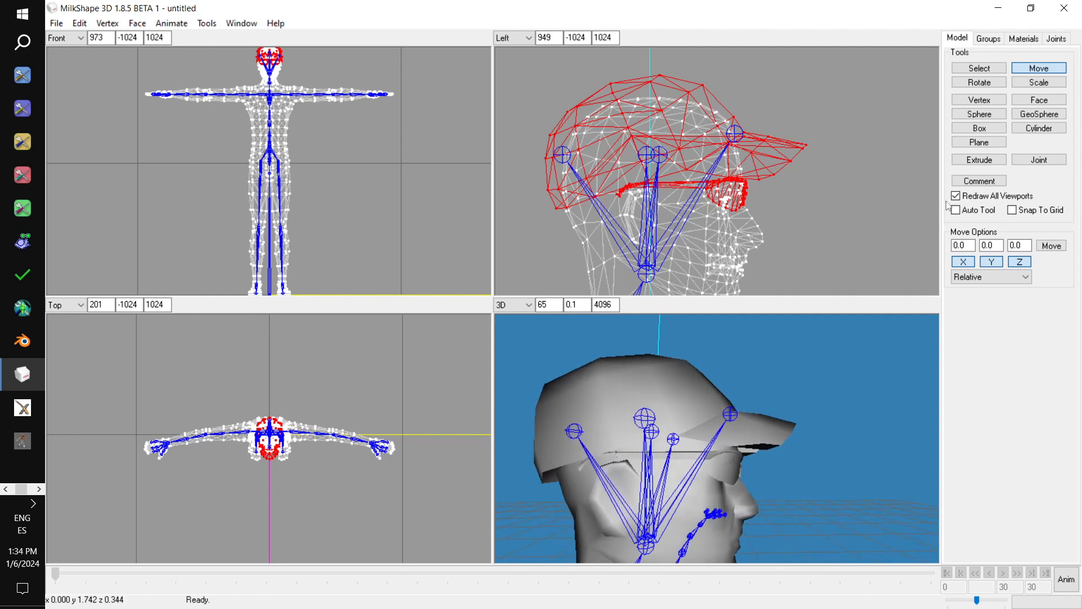
# Deselect the hat and shift only the glasses slightly down and forward over the eyes in the side view.
pyautogui.click(989, 40)
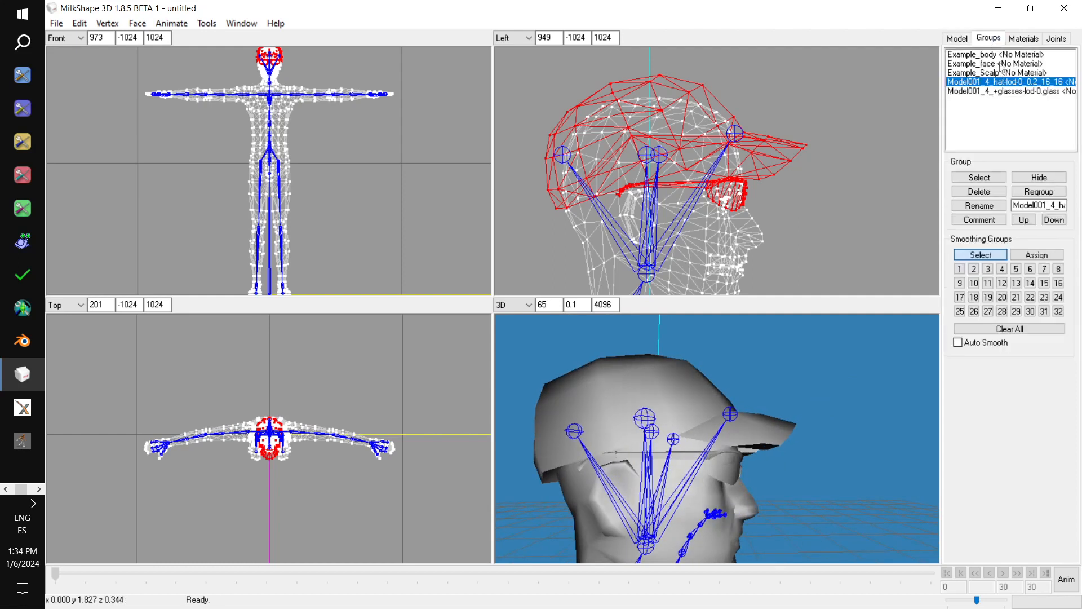
pyautogui.click(997, 178)
pyautogui.click(1011, 91)
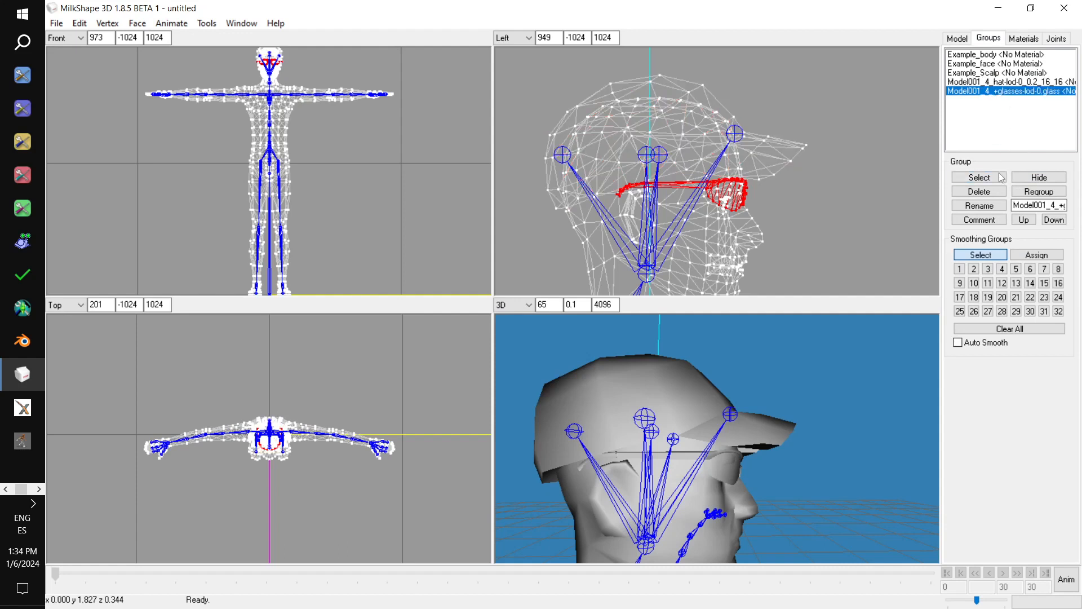
pyautogui.click(957, 39)
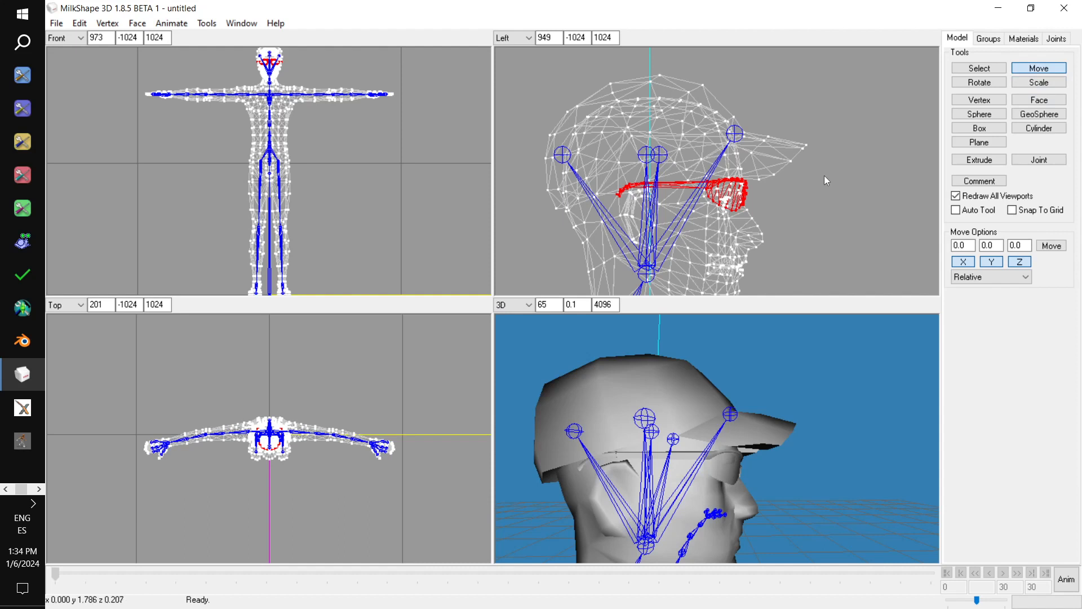
pyautogui.moveTo(823, 177); pyautogui.dragTo(828, 182)
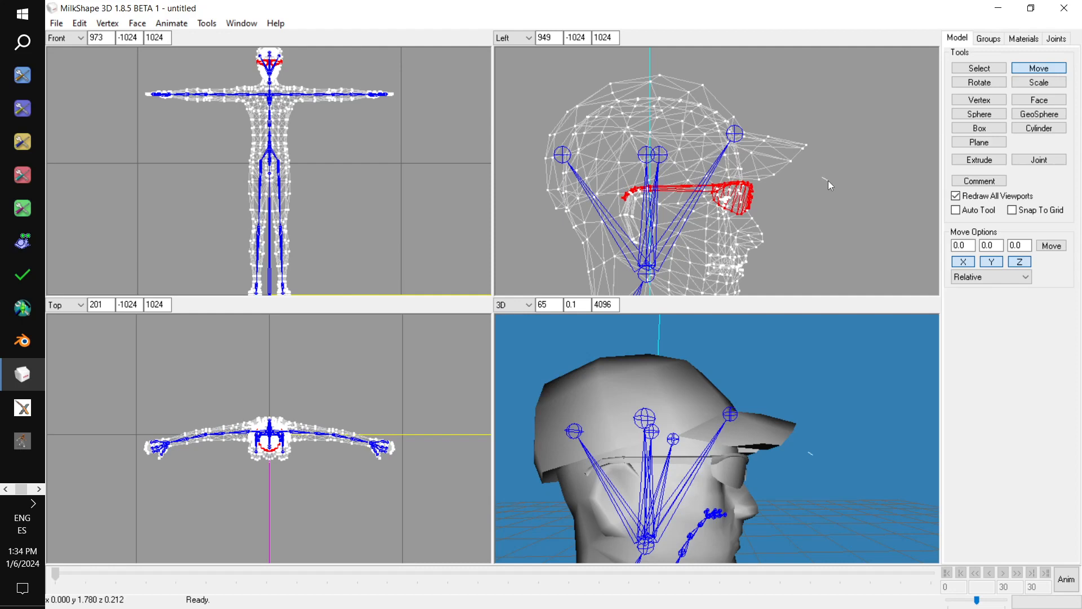
pyautogui.moveTo(828, 182); pyautogui.dragTo(826, 185)
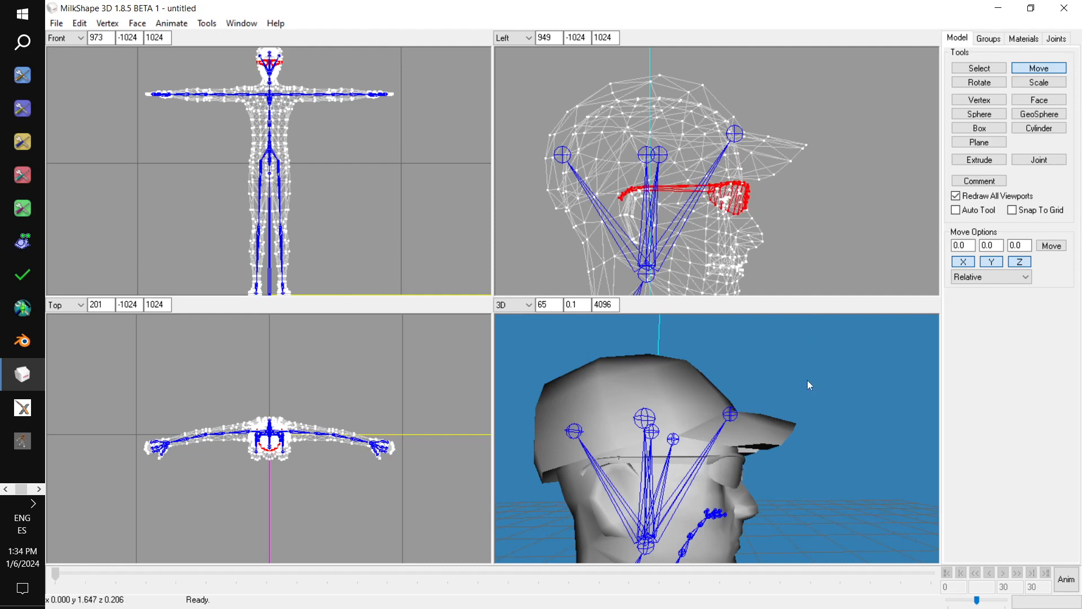
# Examine the fit of the cap and glasses around the head from the front, back and side in 3D.
pyautogui.moveTo(807, 380); pyautogui.dragTo(739, 384)
pyautogui.scroll(2, 740, 384)
pyautogui.scroll(-4, 738, 377)
pyautogui.scroll(1, 738, 377)
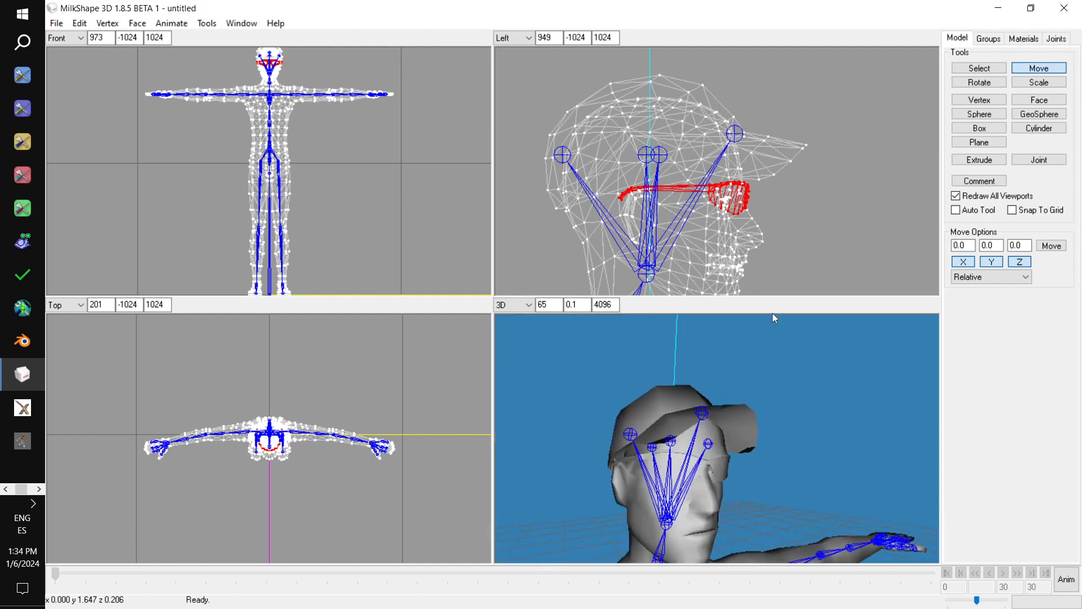
pyautogui.scroll(-5, 780, 410)
pyautogui.scroll(5, 752, 454)
pyautogui.moveTo(780, 410); pyautogui.dragTo(957, 410)
pyautogui.scroll(3, 959, 414)
pyautogui.scroll(-2, 958, 415)
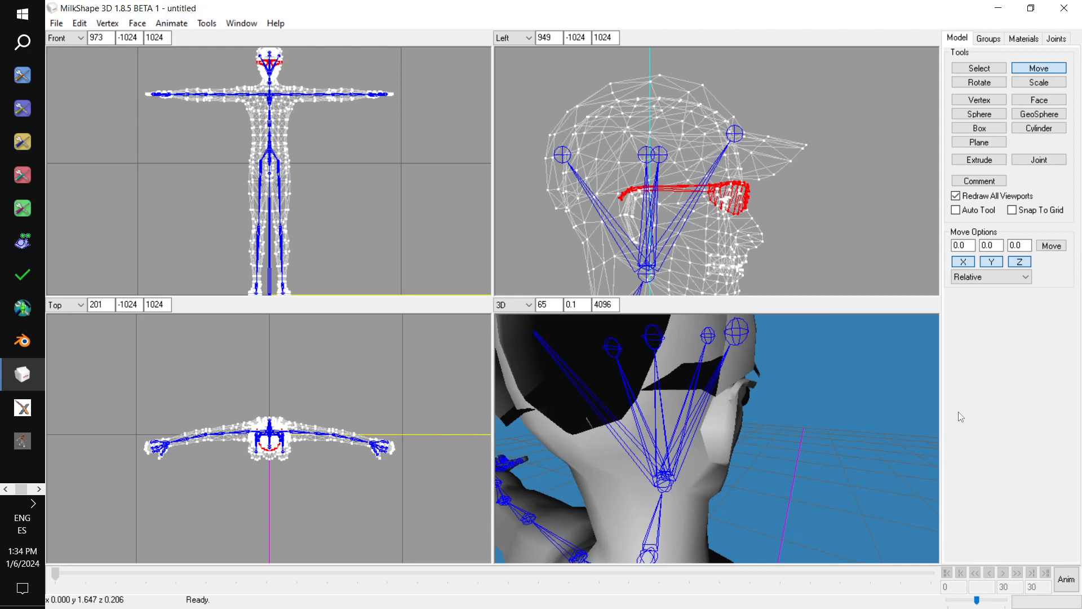
pyautogui.scroll(3, 959, 414)
pyautogui.scroll(-2, 957, 414)
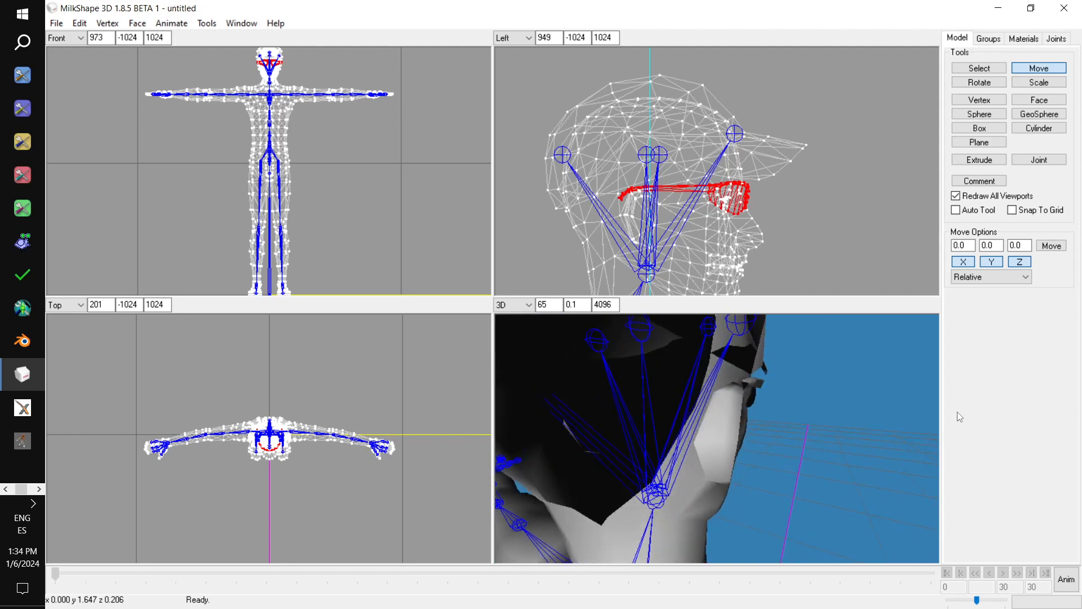
pyautogui.scroll(-1, 958, 412)
pyautogui.scroll(2, 959, 411)
pyautogui.scroll(-3, 928, 416)
pyautogui.moveTo(925, 416); pyautogui.dragTo(846, 410)
pyautogui.scroll(3, 778, 408)
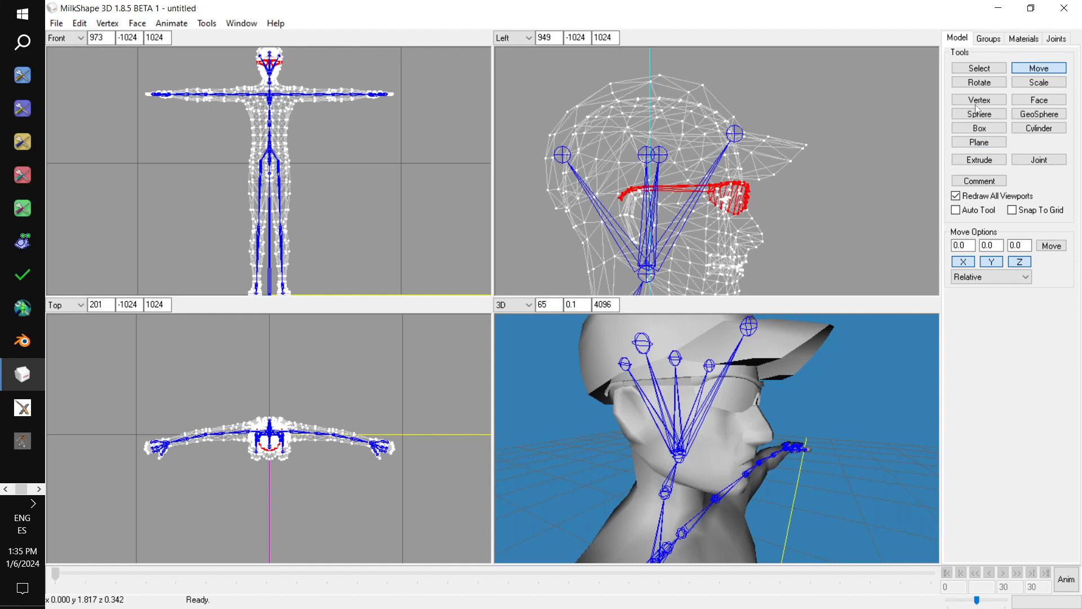
# Tilt the glasses slightly about their centre of mass and lower them a little over the eyes.
pyautogui.click(984, 82)
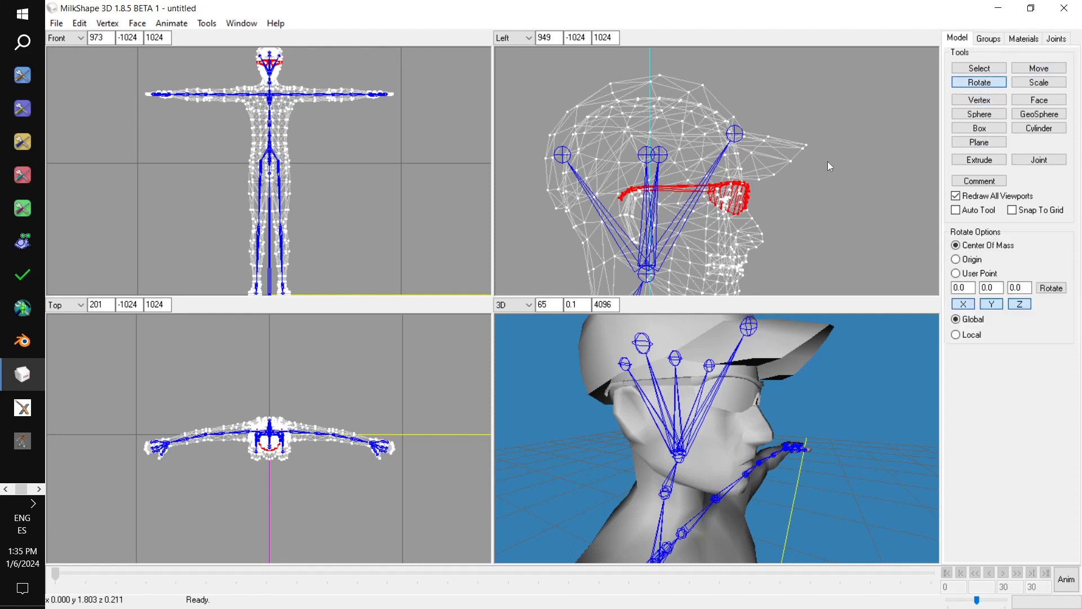
pyautogui.moveTo(829, 167); pyautogui.dragTo(828, 165)
pyautogui.press('t')
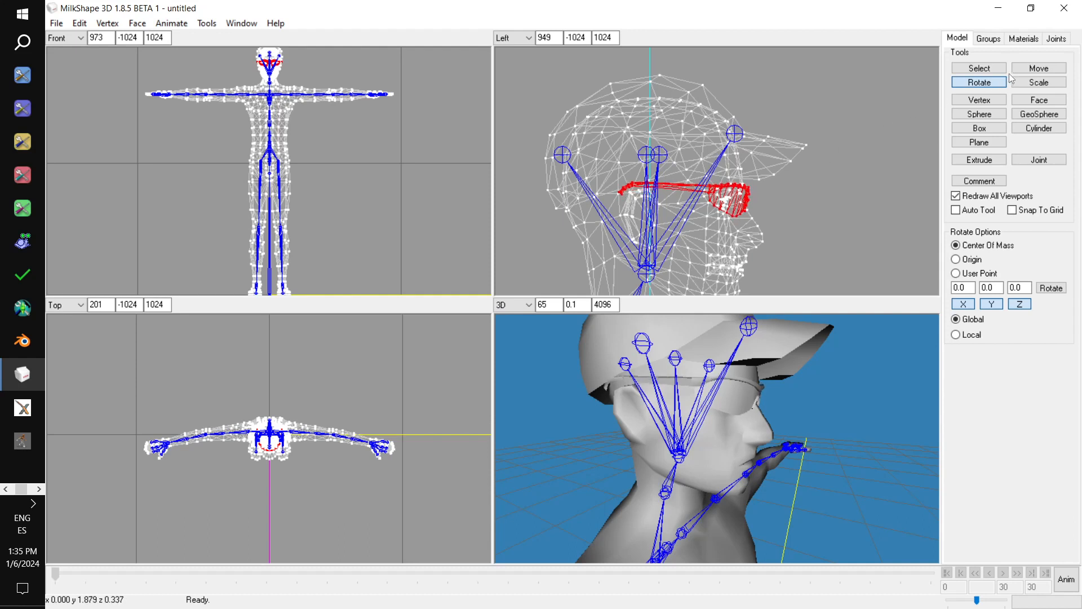
pyautogui.moveTo(839, 147); pyautogui.dragTo(839, 152)
pyautogui.moveTo(795, 318); pyautogui.dragTo(712, 373)
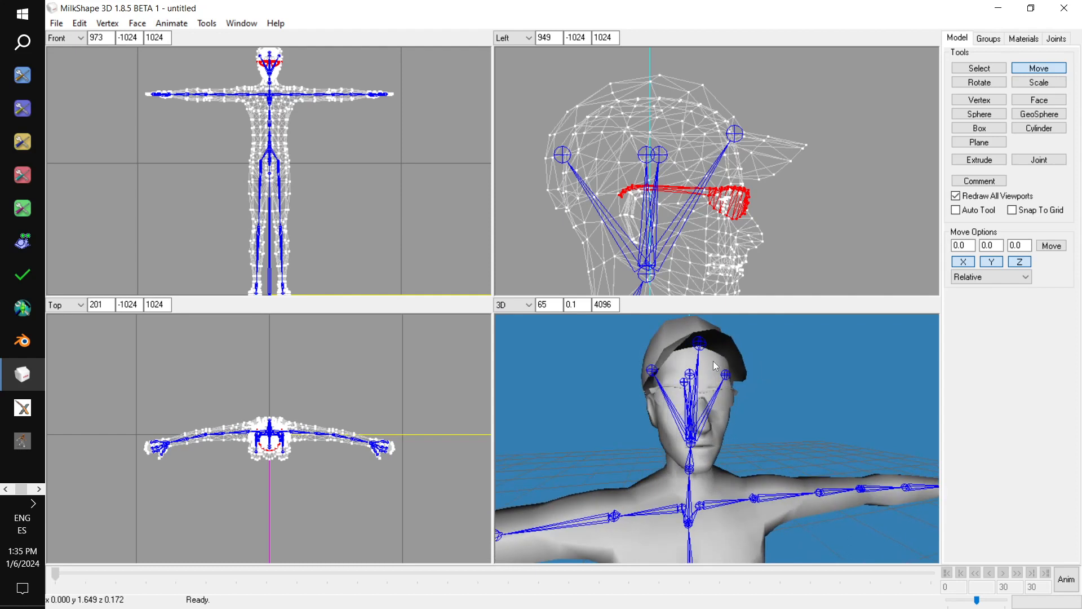
# Hide the skeleton and give the cap and glasses a new material with the helmet_00_normal.png texture.
pyautogui.click(1059, 39)
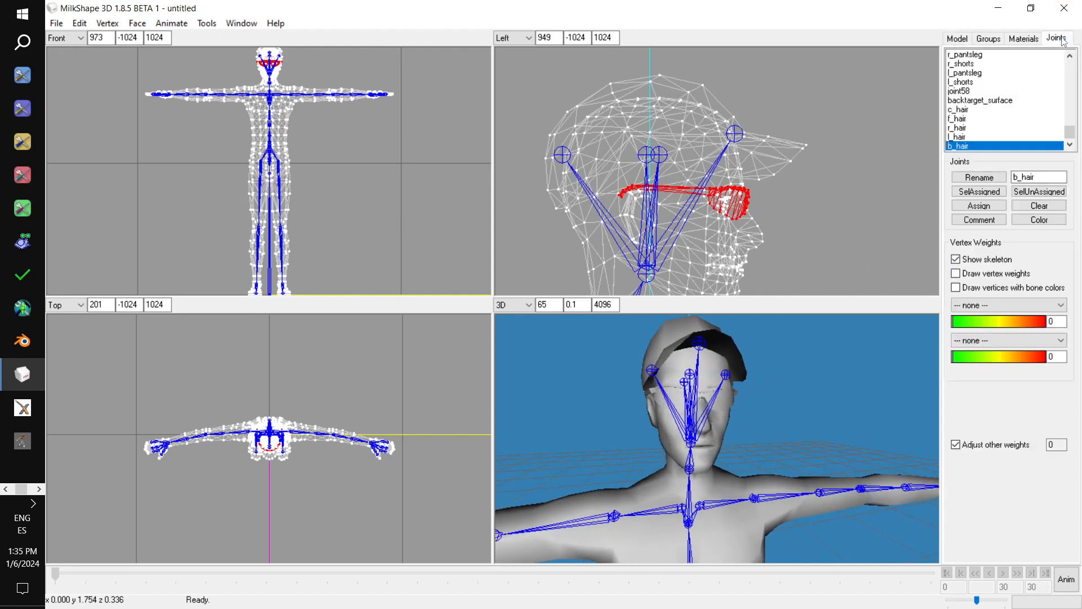
pyautogui.click(957, 260)
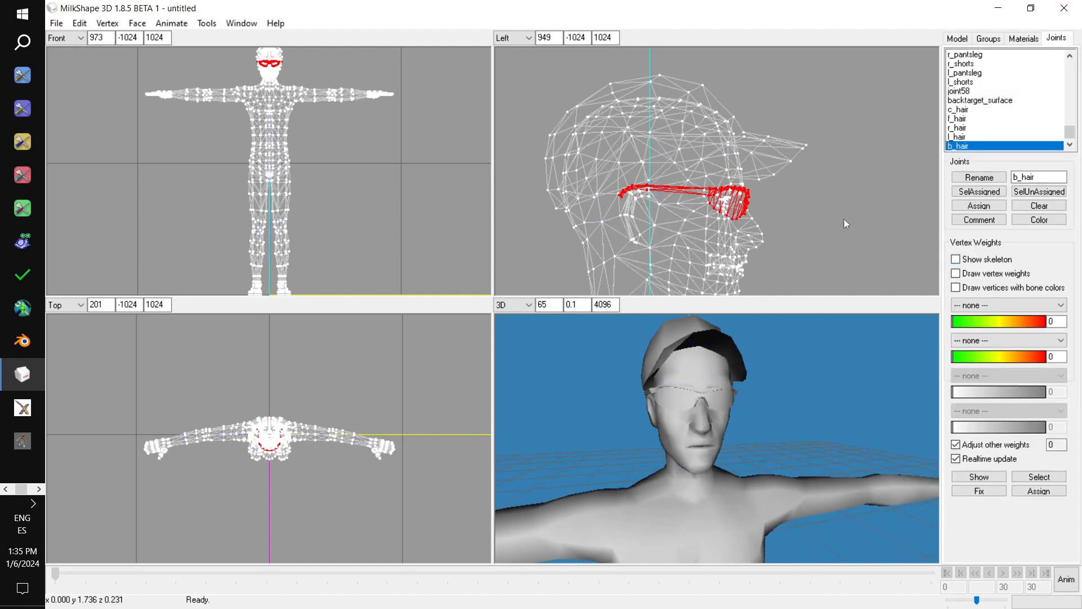
pyautogui.click(994, 41)
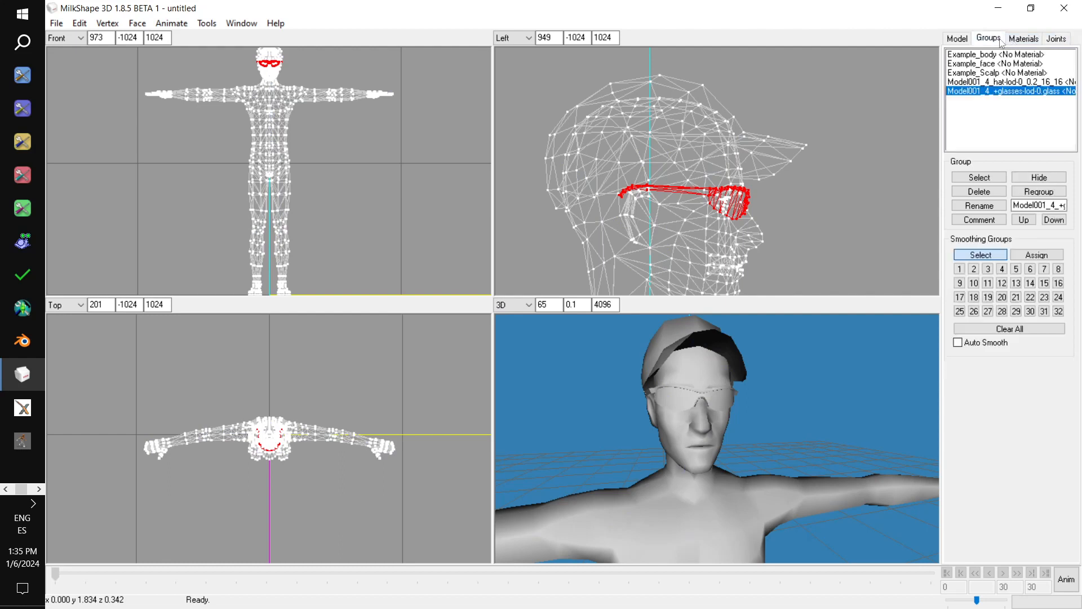
pyautogui.click(1037, 39)
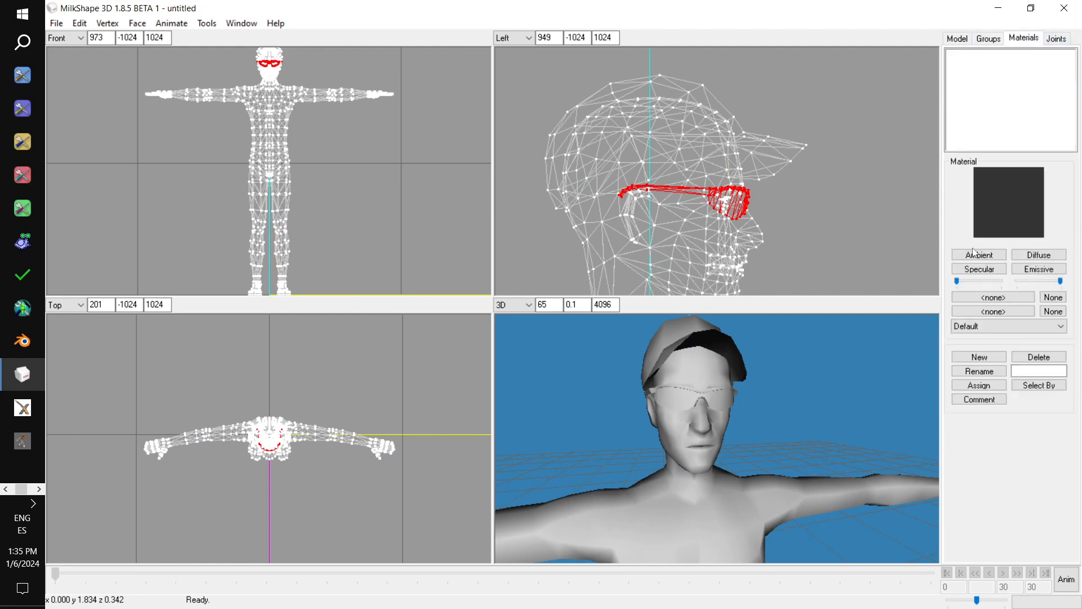
pyautogui.click(986, 357)
pyautogui.click(994, 298)
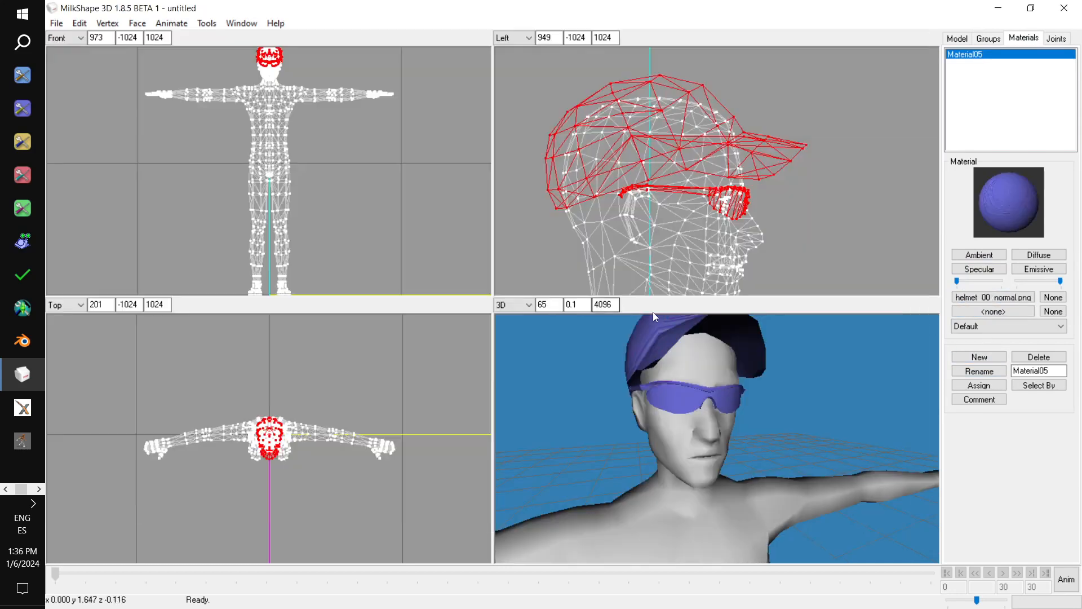
pyautogui.moveTo(715, 381); pyautogui.dragTo(614, 382)
pyautogui.scroll(2, 581, 380)
pyautogui.moveTo(709, 395); pyautogui.dragTo(642, 454)
pyautogui.scroll(-4, 885, 436)
pyautogui.scroll(4, 778, 426)
# Show the skeleton again and delete the Example_body, Example_face and Example_Scalp groups.
pyautogui.click(956, 260)
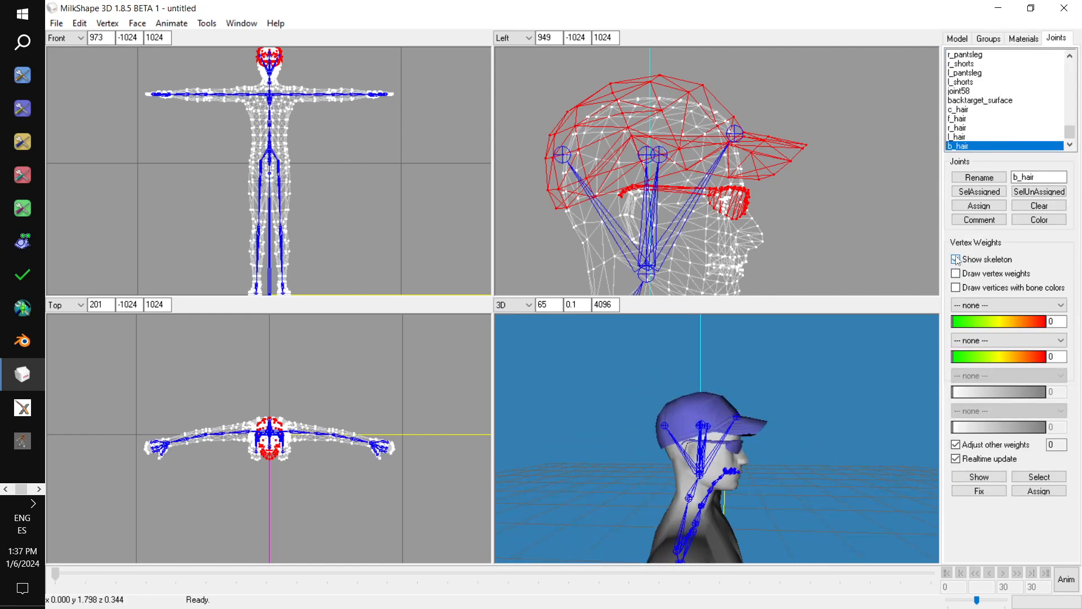
pyautogui.click(990, 39)
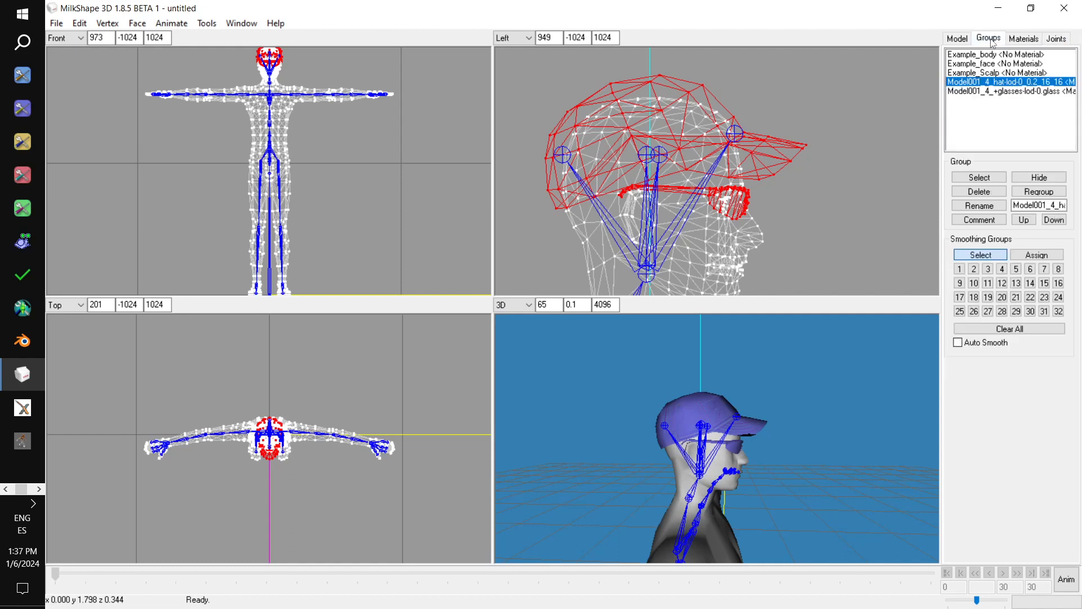
pyautogui.click(983, 54)
pyautogui.click(991, 192)
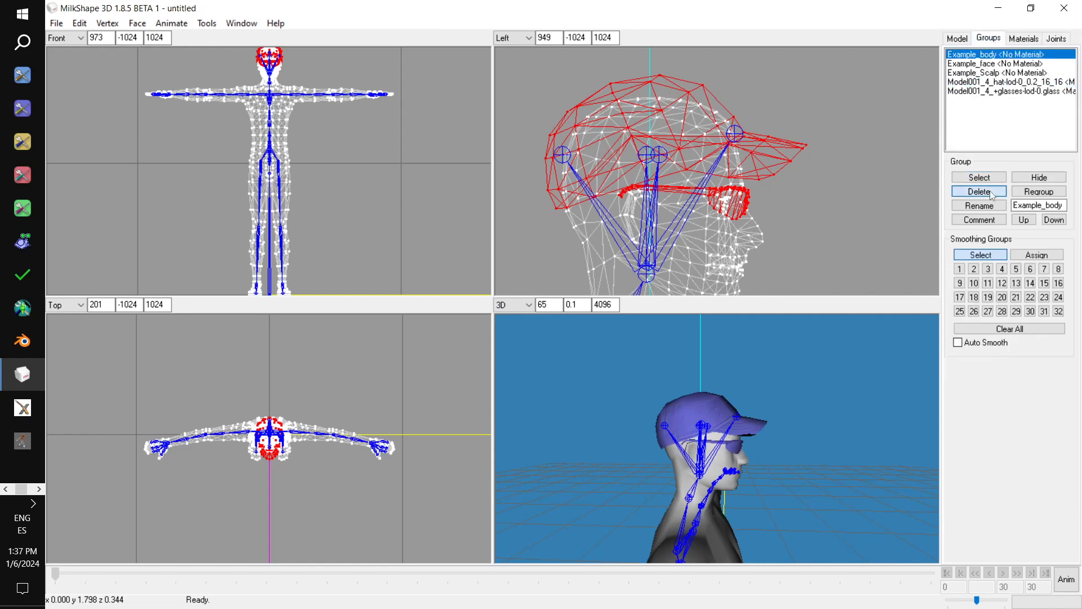
pyautogui.click(991, 192)
pyautogui.click(991, 192)
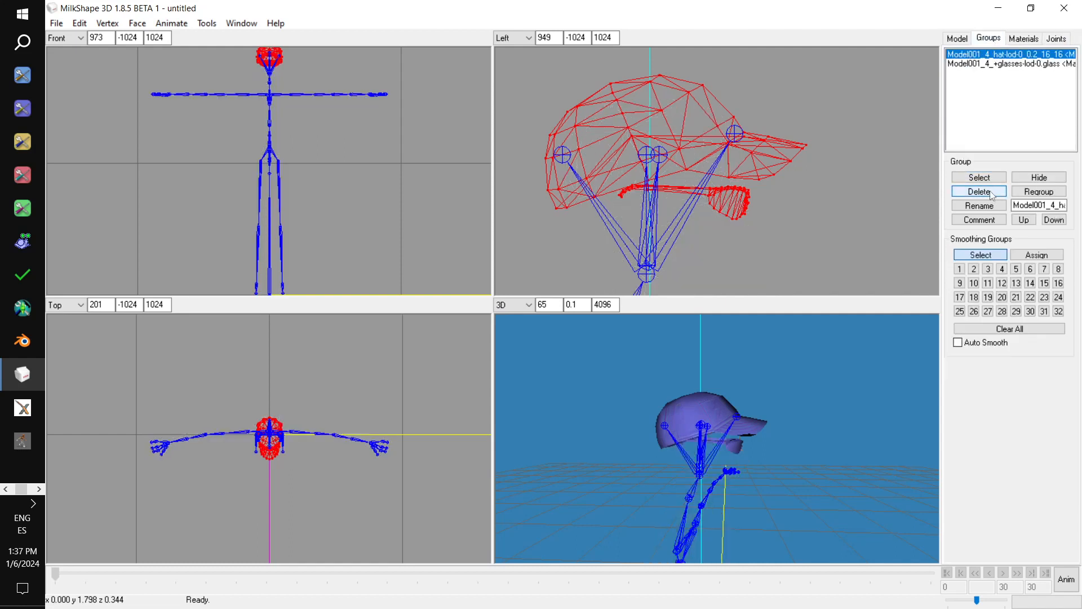
# Assign all vertices of the hat and glasses groups to the head joint.
pyautogui.click(1064, 40)
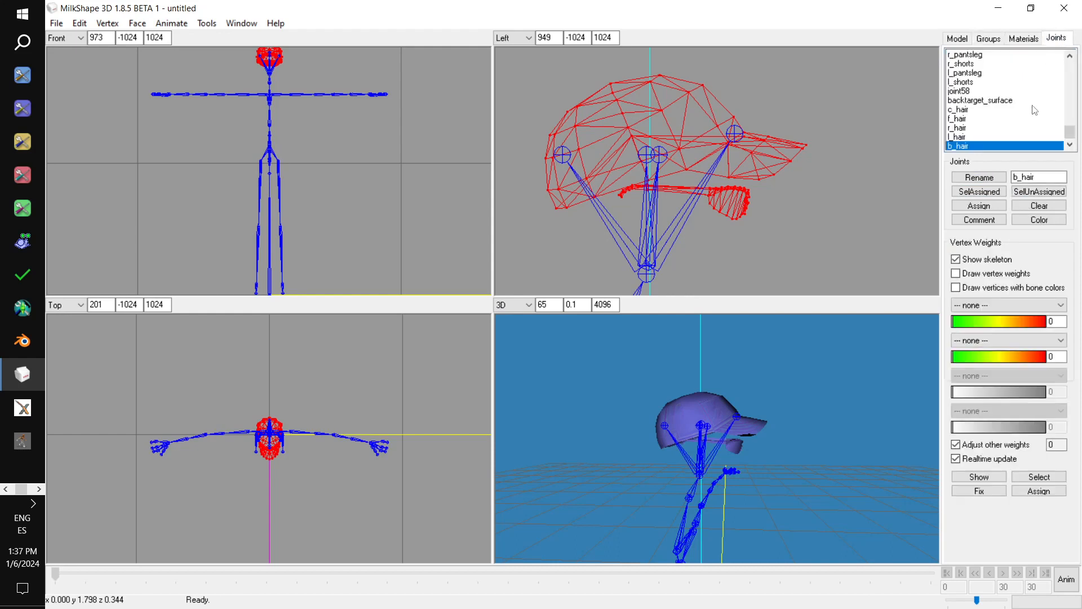
pyautogui.moveTo(1070, 134); pyautogui.dragTo(1067, 66)
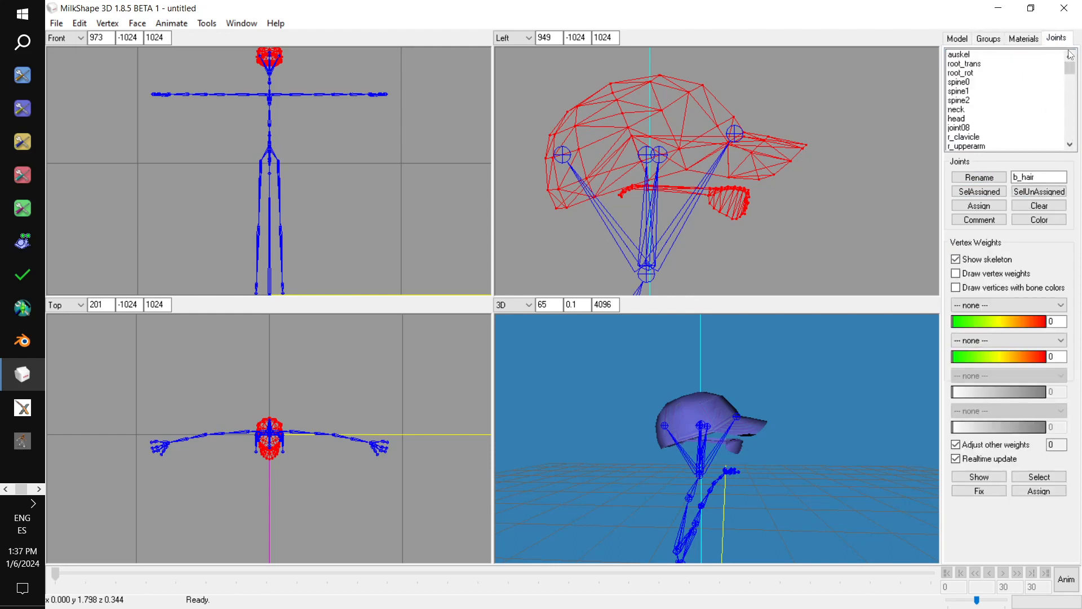
pyautogui.click(966, 119)
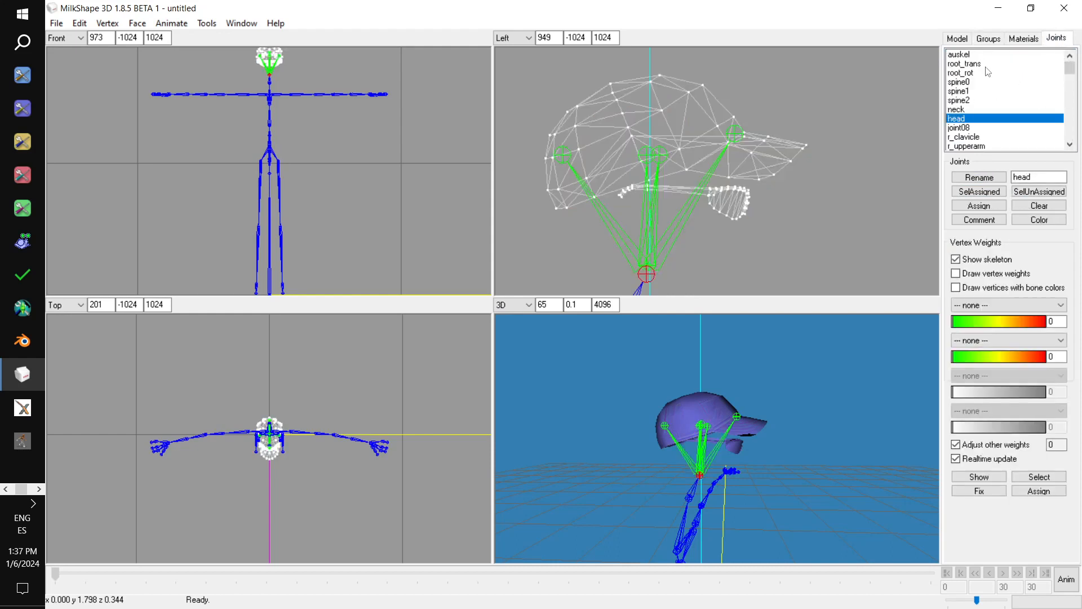
pyautogui.click(989, 38)
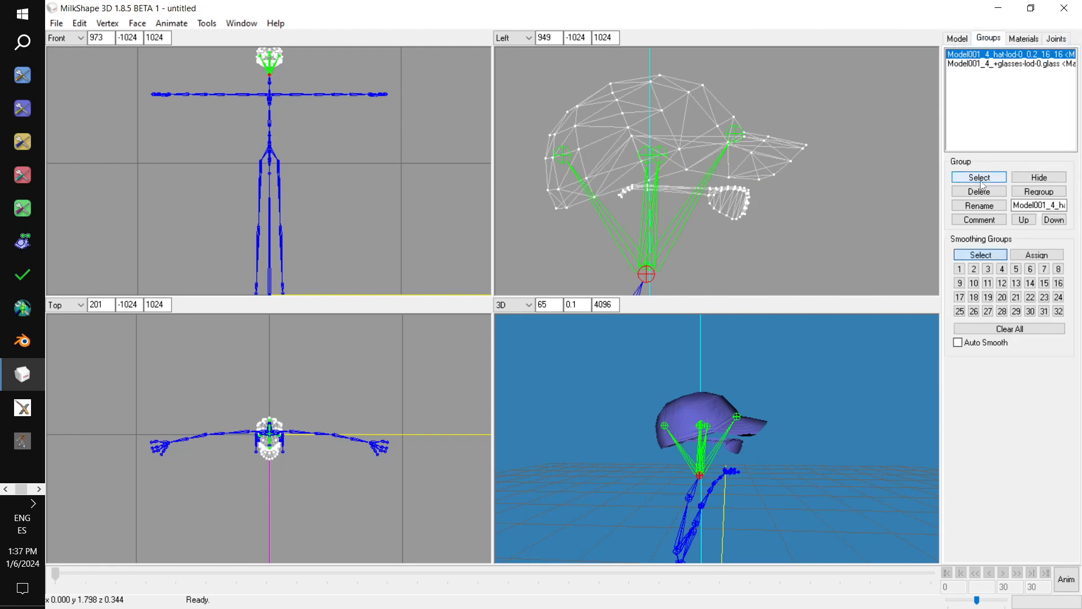
pyautogui.click(979, 177)
pyautogui.click(981, 64)
pyautogui.click(981, 177)
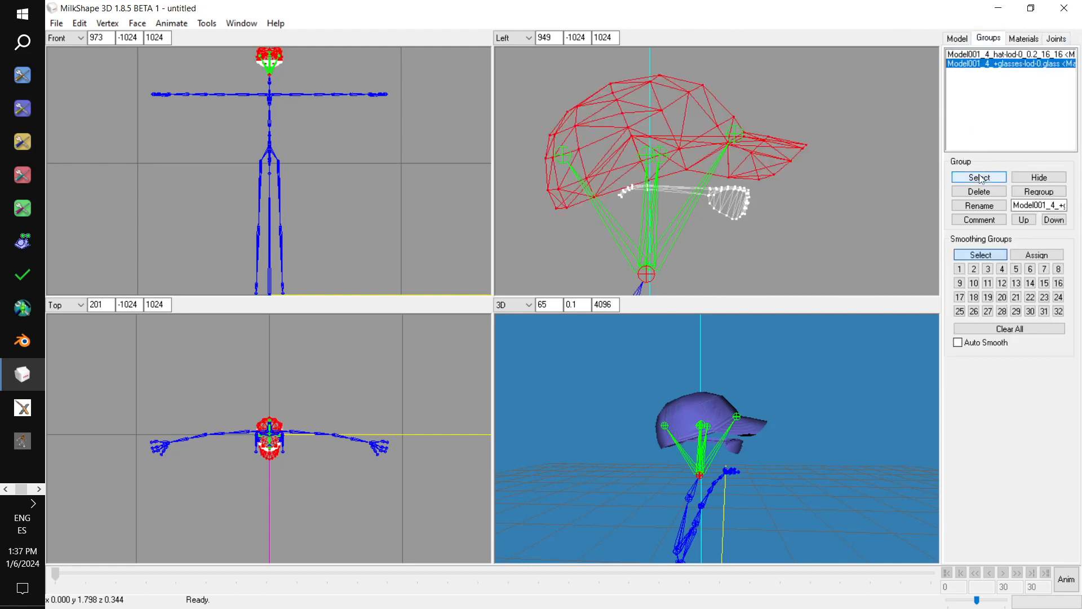
pyautogui.click(1057, 39)
pyautogui.click(991, 206)
pyautogui.click(995, 39)
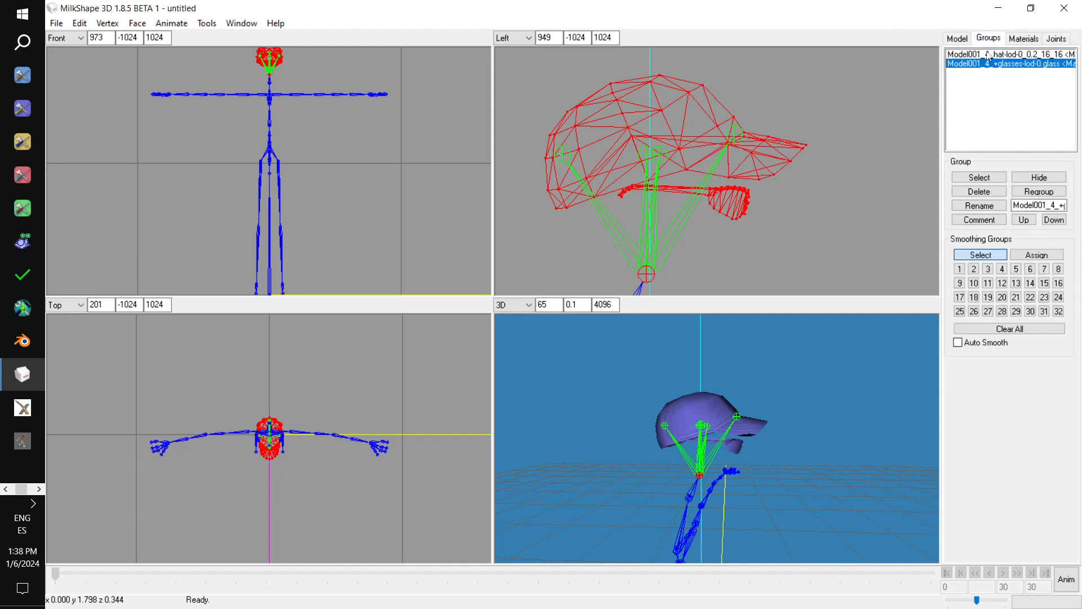
# Check the hat group's comment and view the cap, glasses and head joint from another angle.
pyautogui.click(989, 55)
pyautogui.click(983, 221)
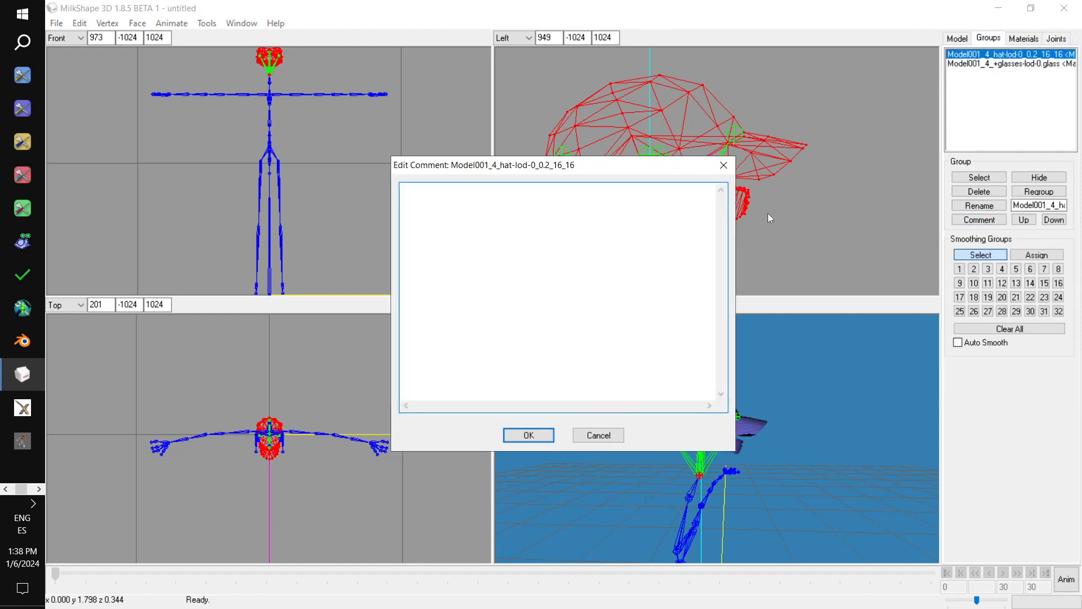
pyautogui.click(722, 165)
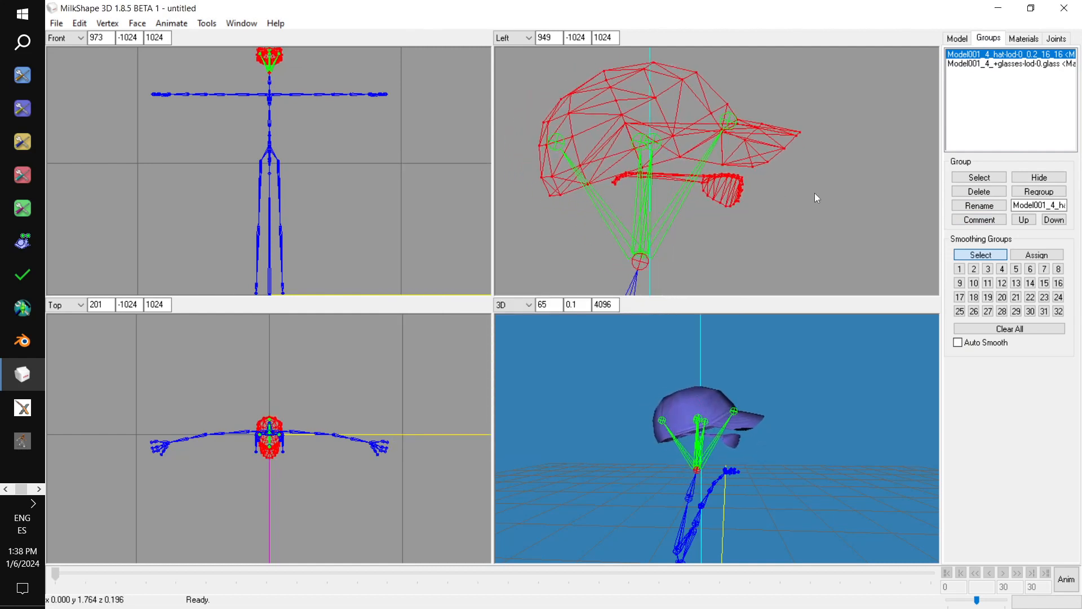
pyautogui.moveTo(814, 193); pyautogui.dragTo(806, 210)
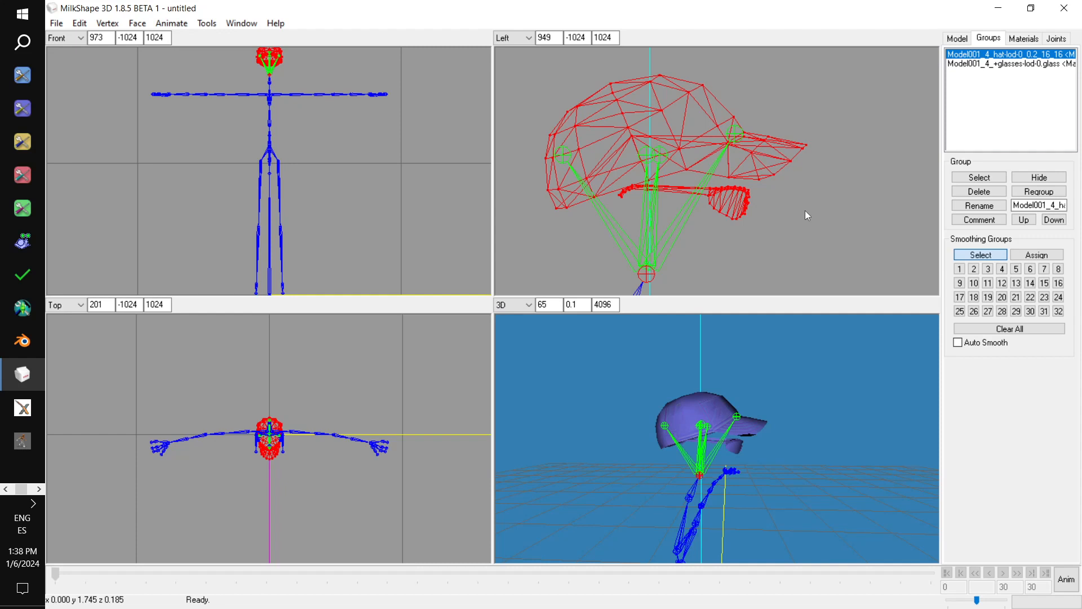
pyautogui.moveTo(828, 445); pyautogui.dragTo(706, 452)
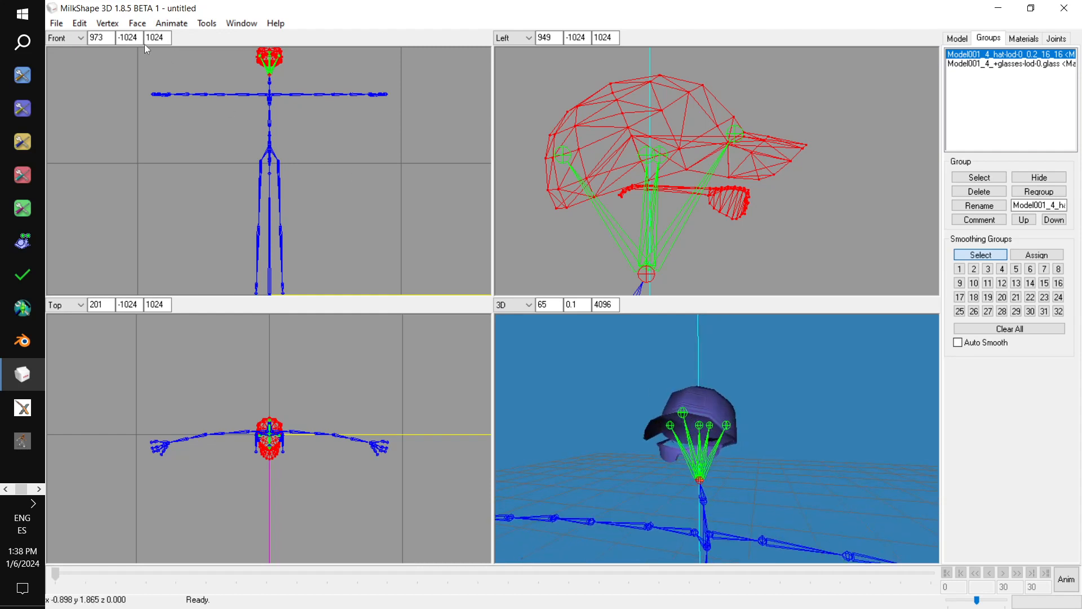
# Start saving the rigged cap and glasses as an .ms3d file, choosing the desktop as location.
pyautogui.click(56, 23)
pyautogui.click(99, 88)
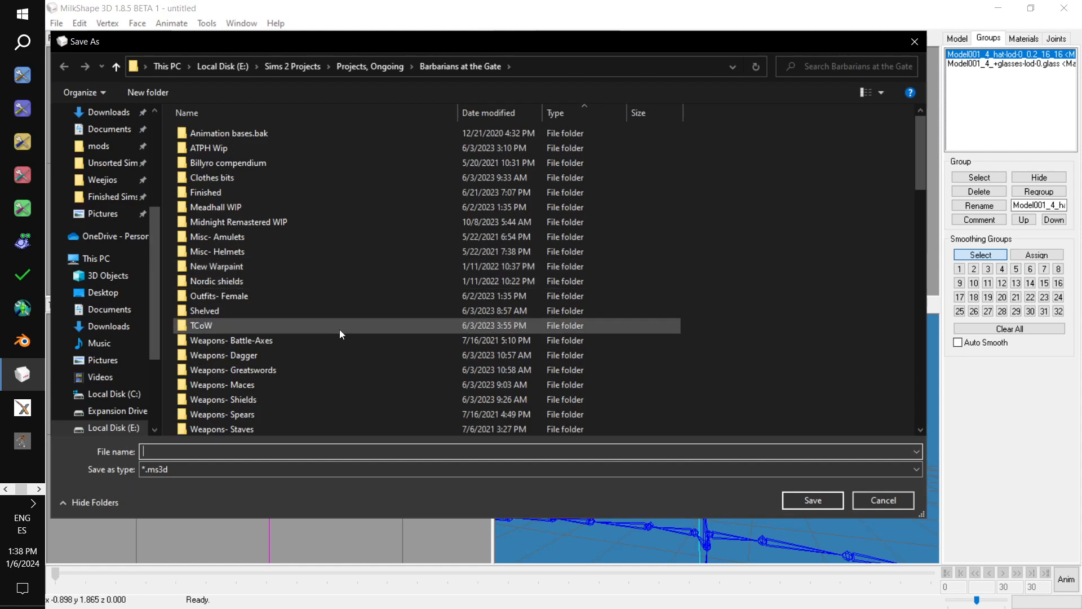
pyautogui.scroll(1, 153, 285)
pyautogui.scroll(3, 141, 271)
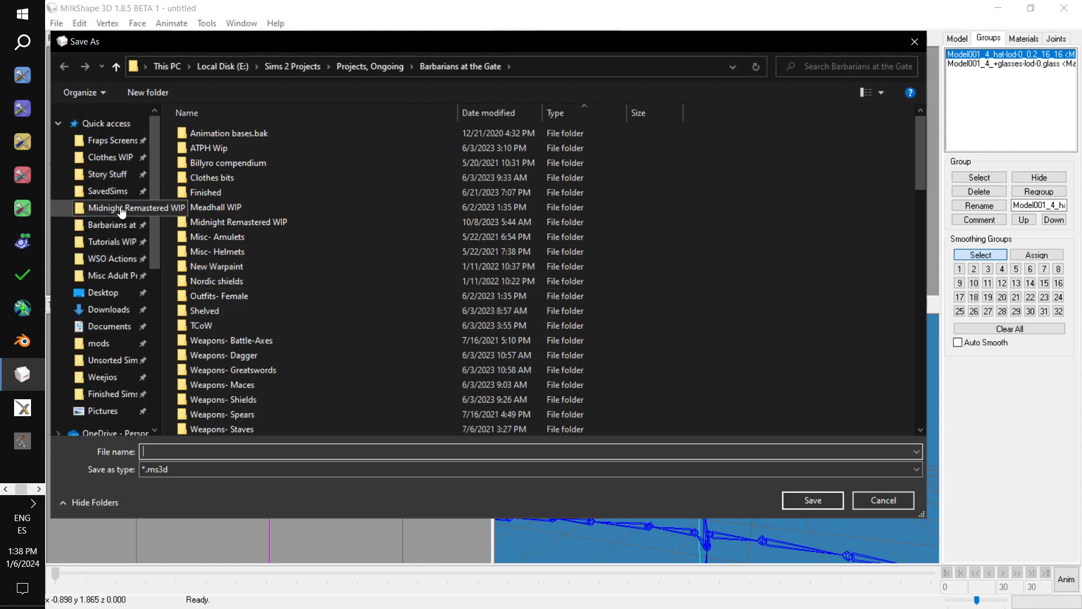
pyautogui.click(101, 292)
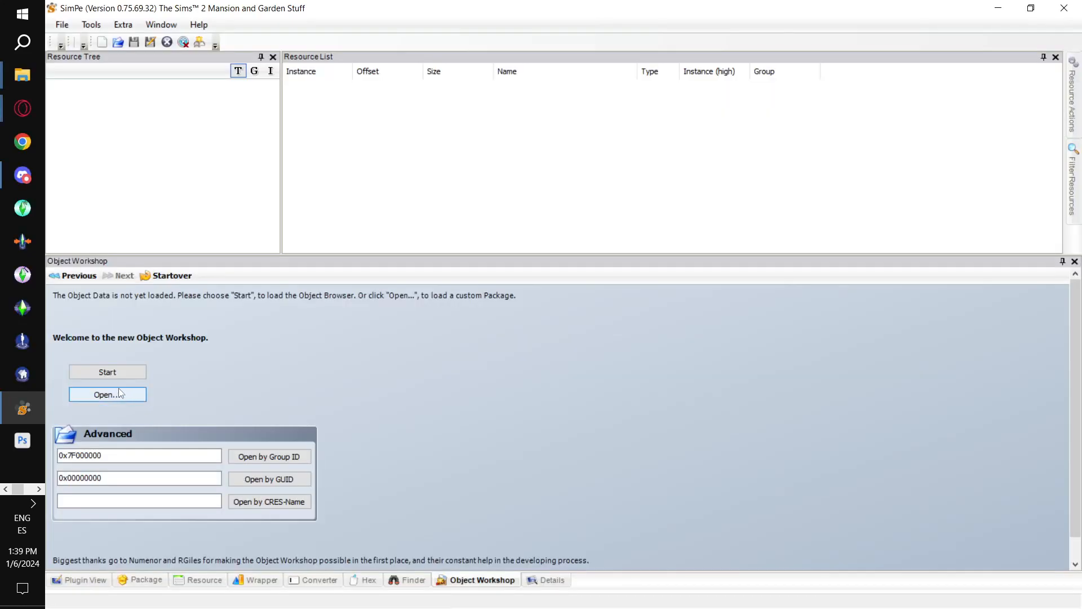
# In SimPe's Object Workshop, choose the Beary Cute Pedestal sculpture for cloning with the default clone options.
pyautogui.click(107, 373)
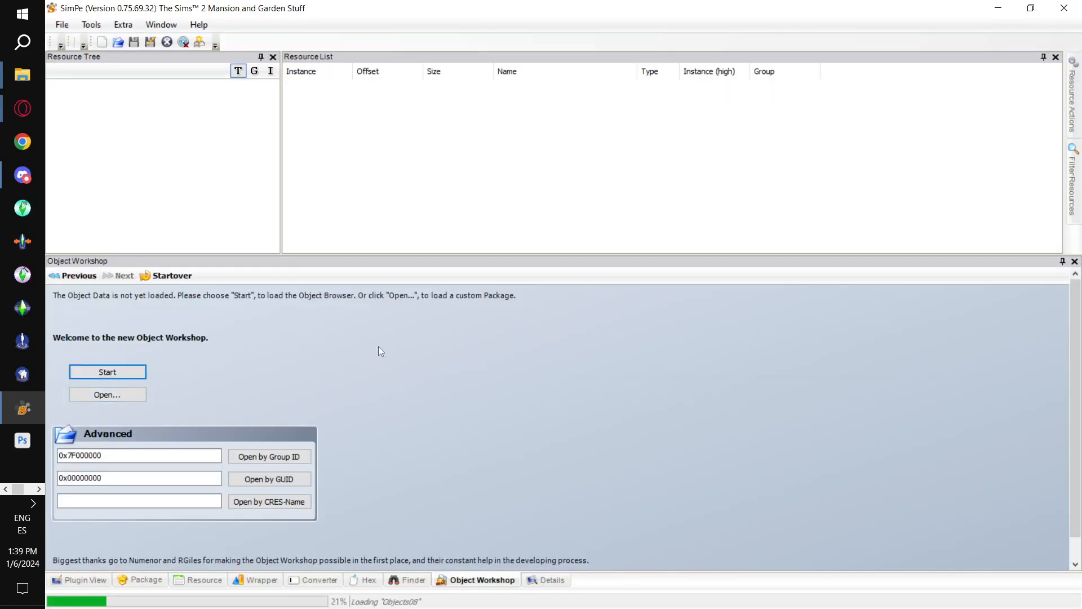
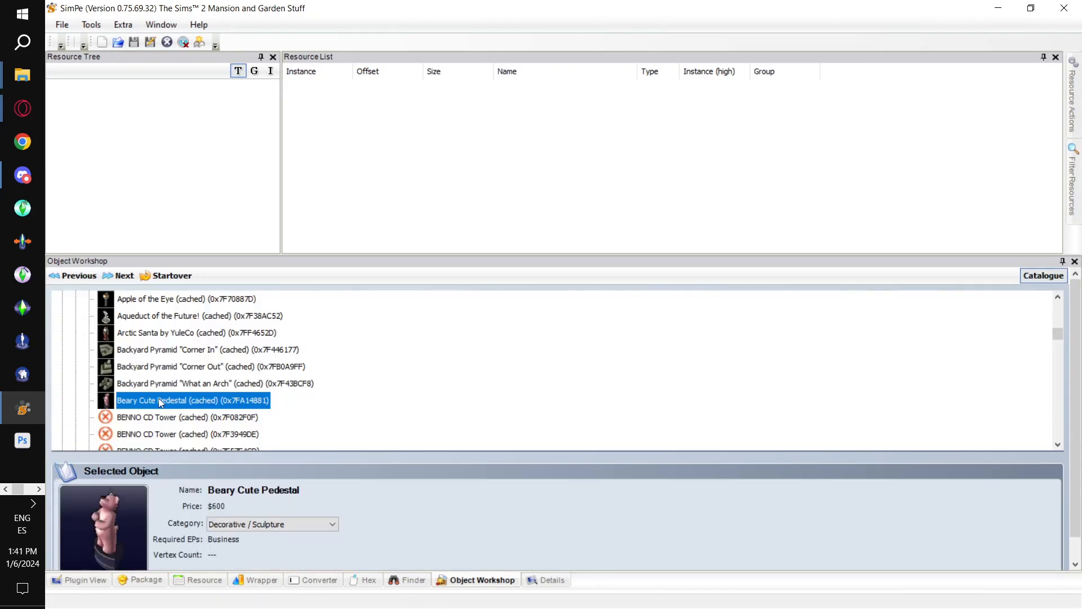
pyautogui.click(123, 275)
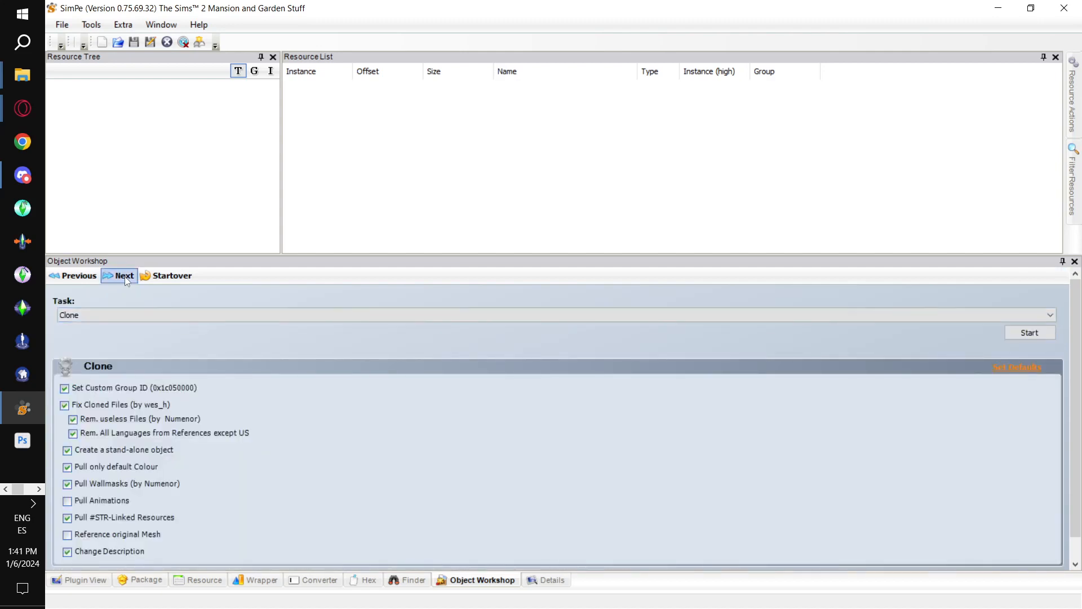
pyautogui.click(123, 275)
# Set the clone's title and description to "Workshop- Gorrila Mannequin" and its price to 350, and create the clone.
pyautogui.click(200, 336)
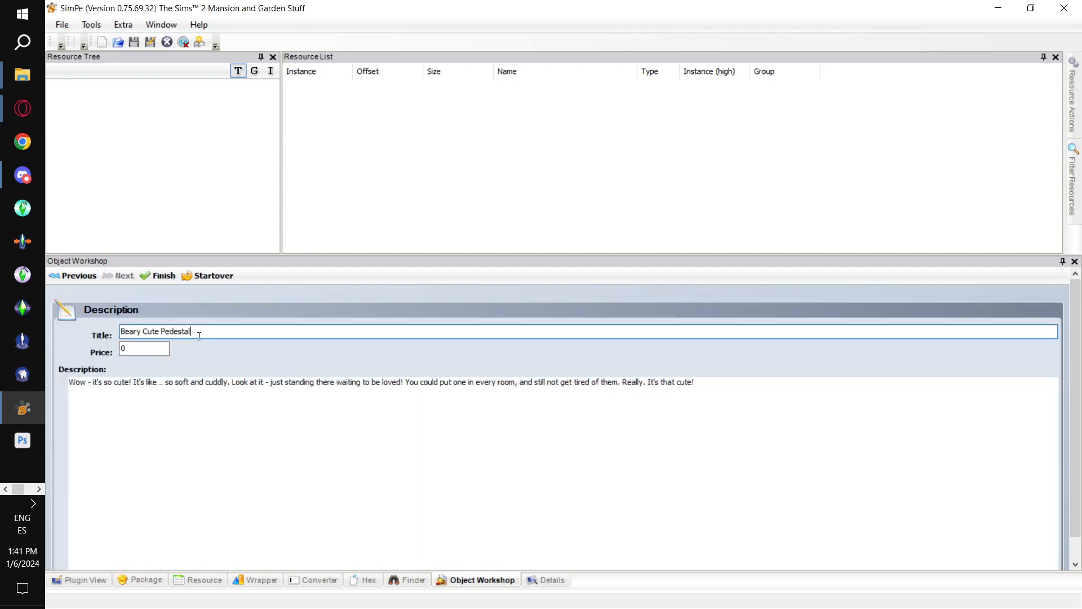
pyautogui.hotkey('ctrl', 'a')
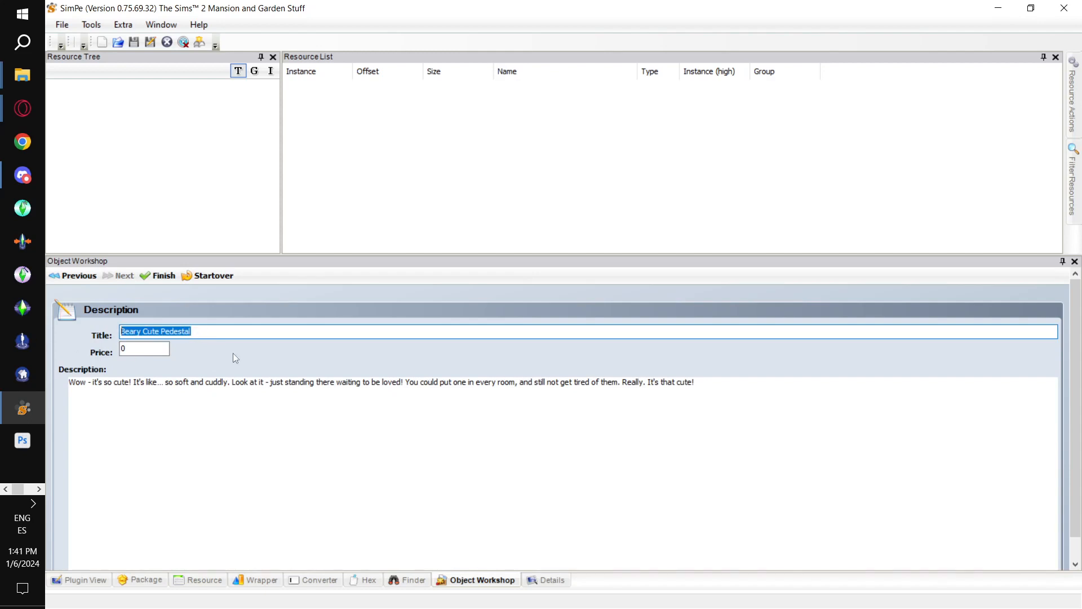
pyautogui.write('Gorrila Mannequin')
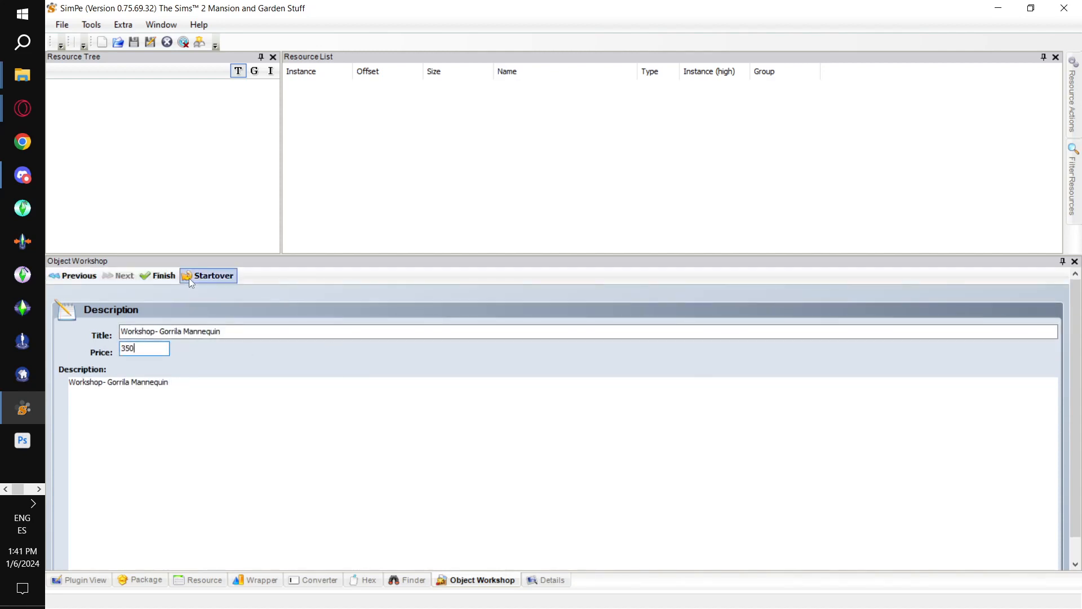
pyautogui.click(150, 275)
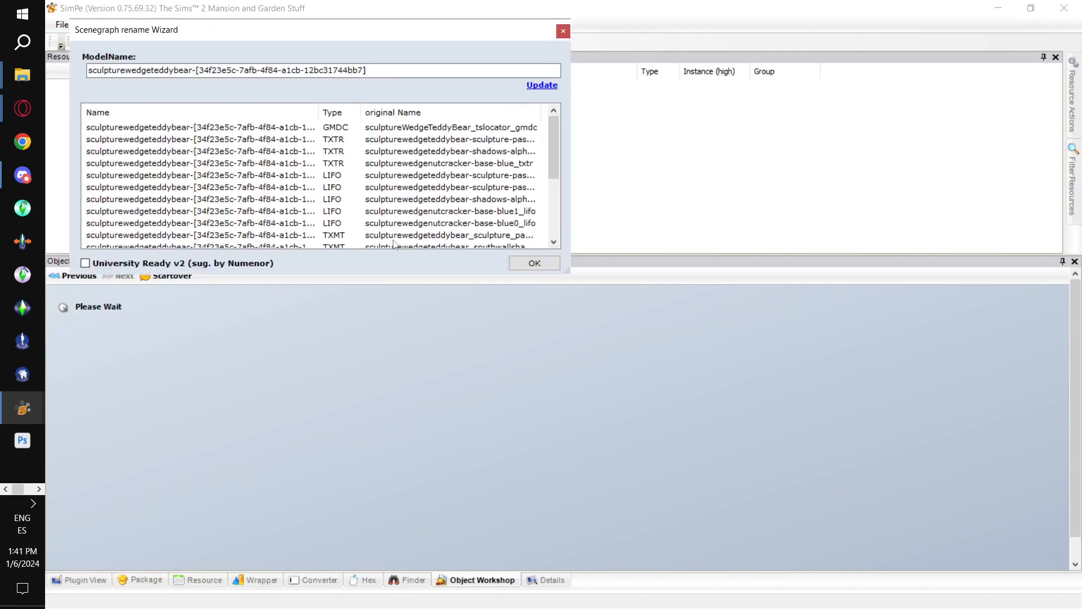
# Rename the cloned model to workshop-gorrilla-mannequin, updating all its scenegraph resource names.
pyautogui.doubleClick(387, 70)
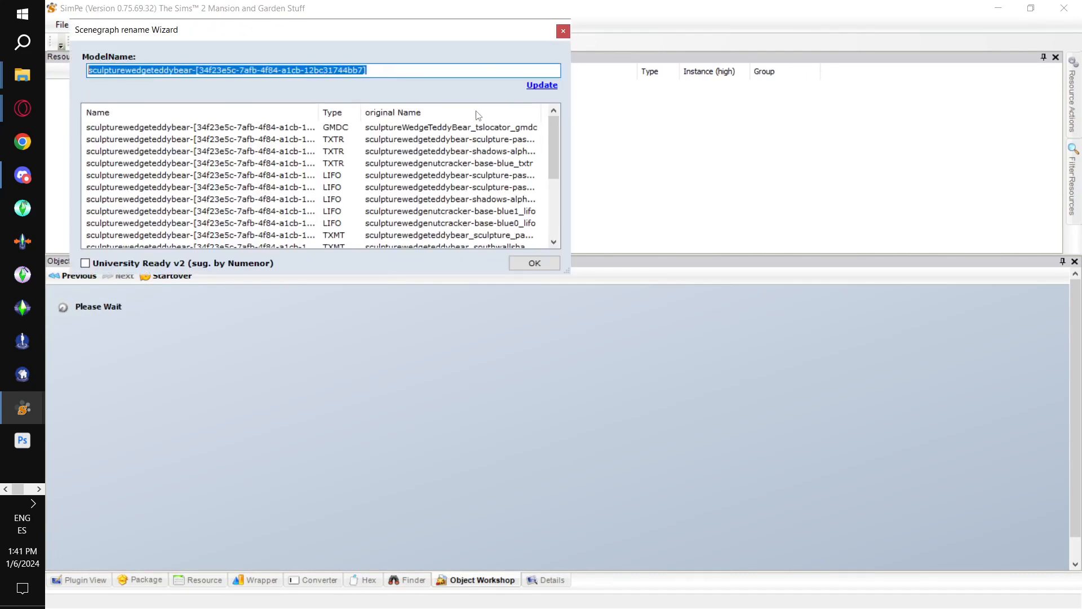
pyautogui.write('workshop-gorrilla-mannequin')
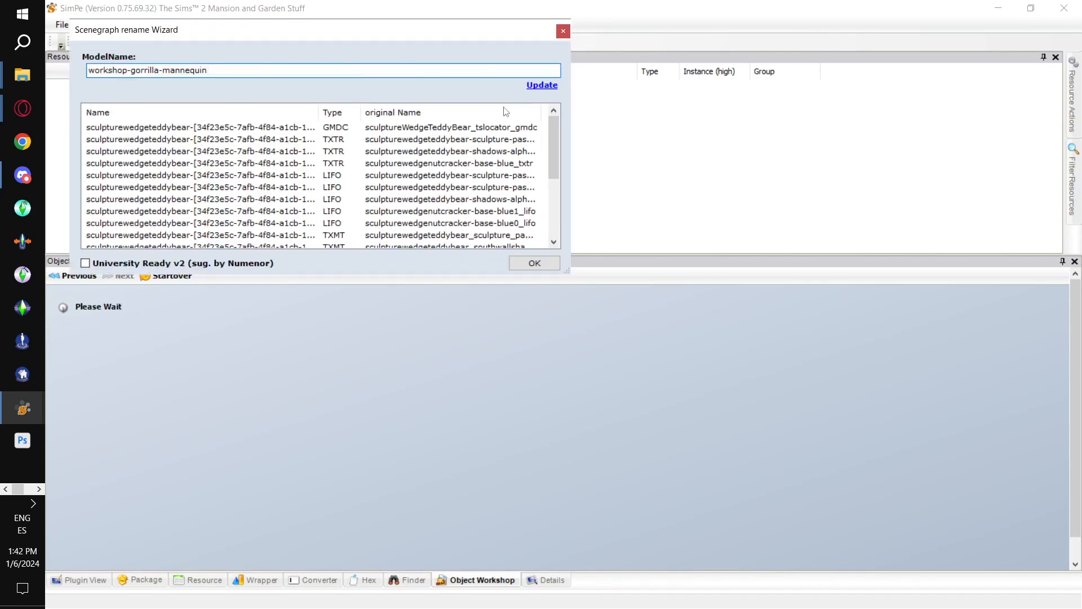
pyautogui.click(542, 86)
pyautogui.click(535, 263)
# Save the cloned package as "Gorilla Mannequin 1" in the Promises Kept folder on the desktop.
pyautogui.scroll(4, 102, 282)
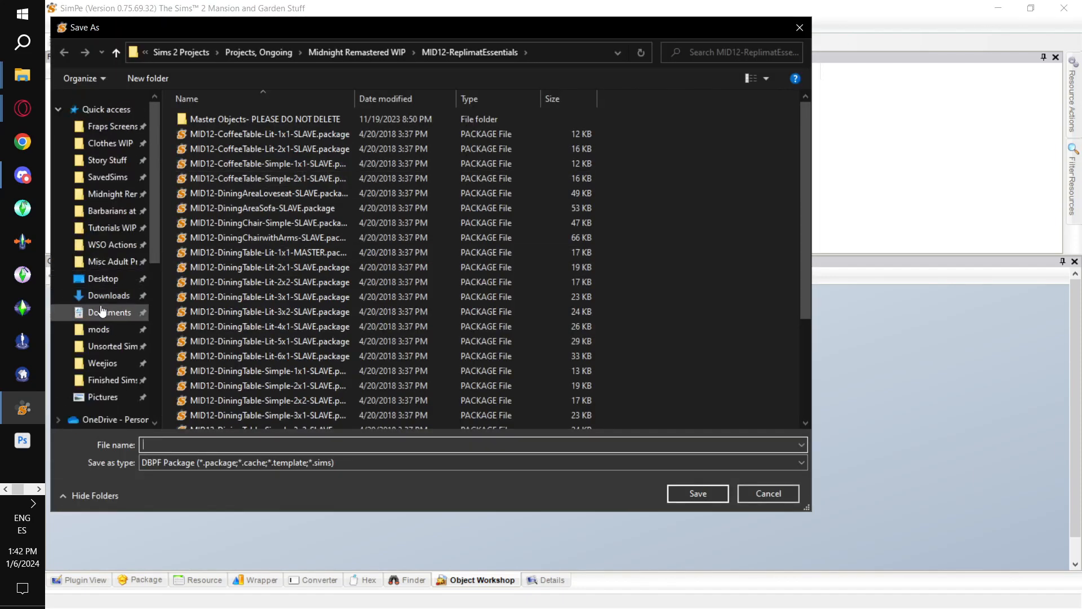
pyautogui.click(98, 279)
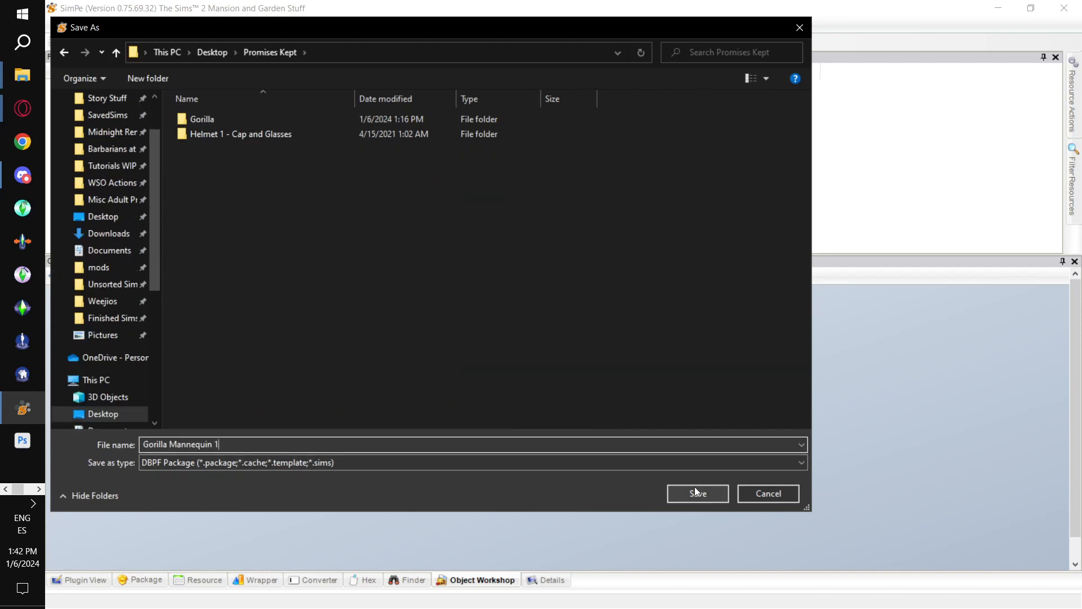
pyautogui.click(696, 493)
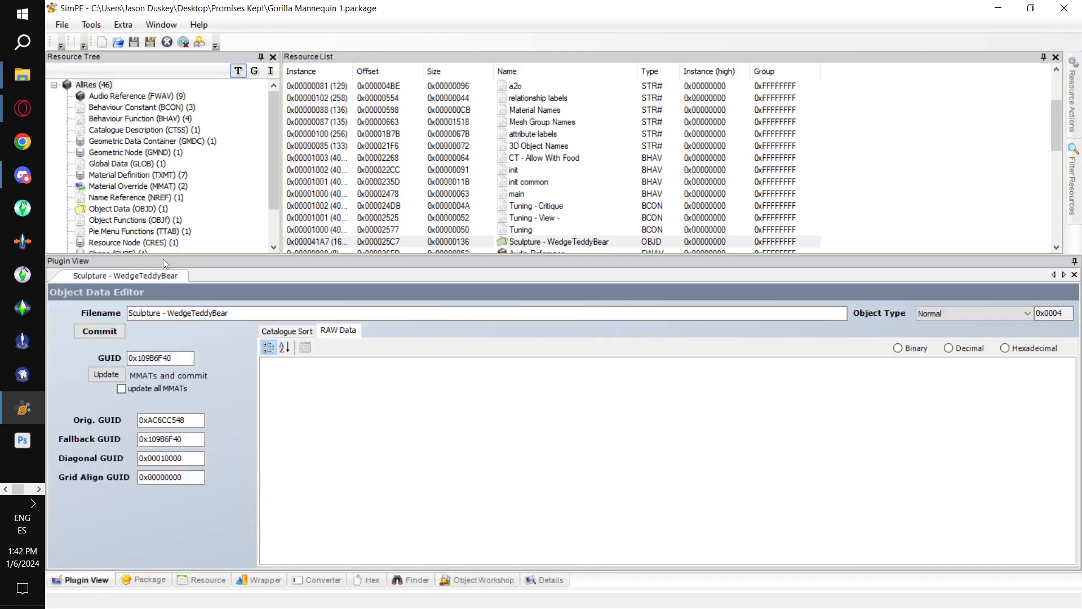
# Select the clone's Object Data resource, and open the bookmarked GUID database spreadsheet in a new tab of the Opera browser.
pyautogui.click(142, 209)
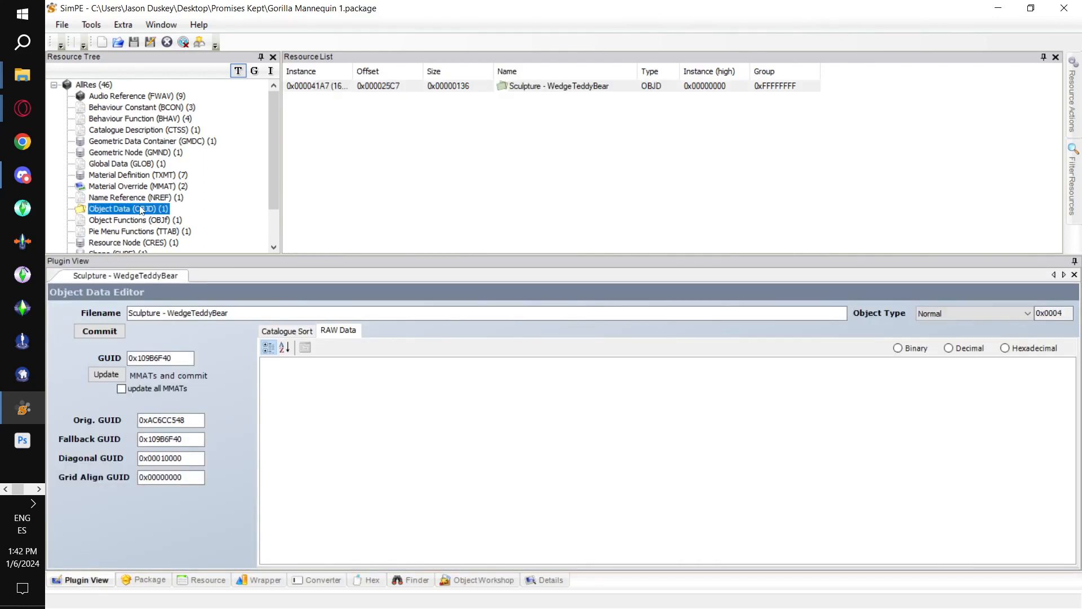
pyautogui.click(350, 88)
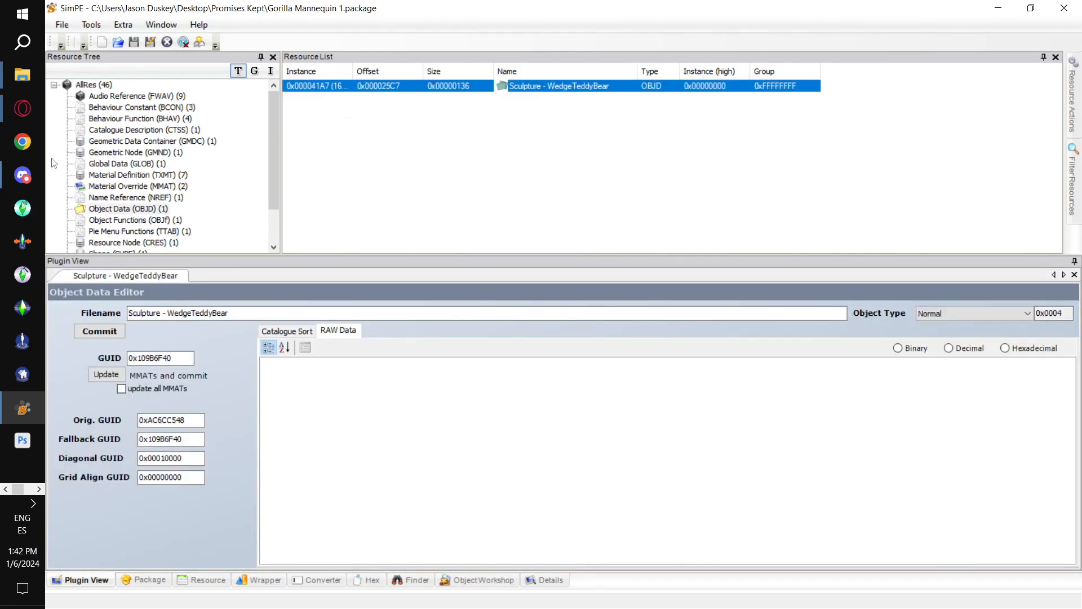
pyautogui.moveTo(23, 108)
pyautogui.click(109, 107)
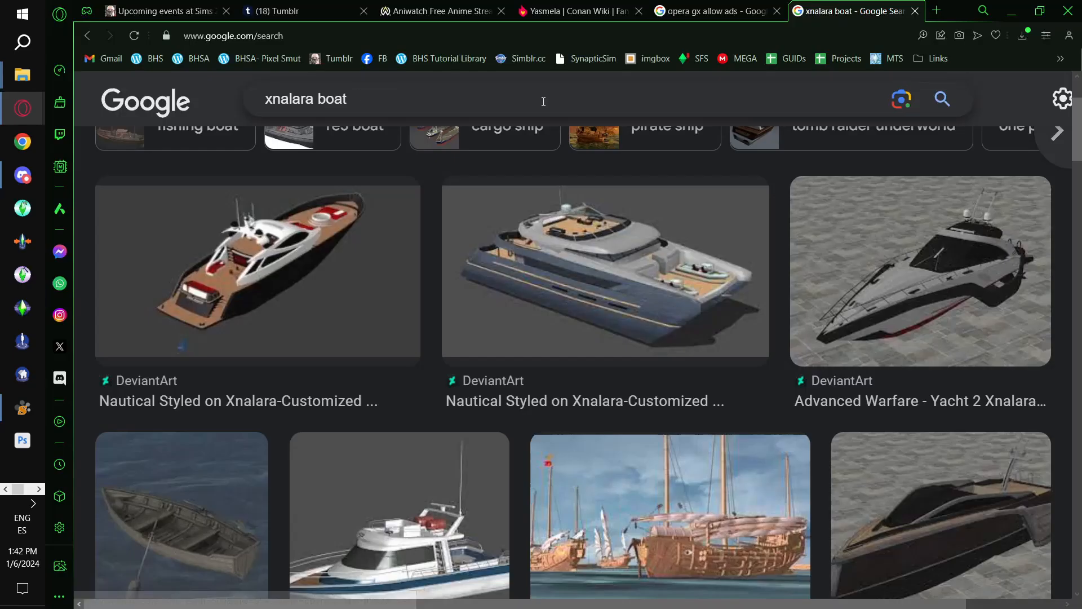
pyautogui.click(944, 11)
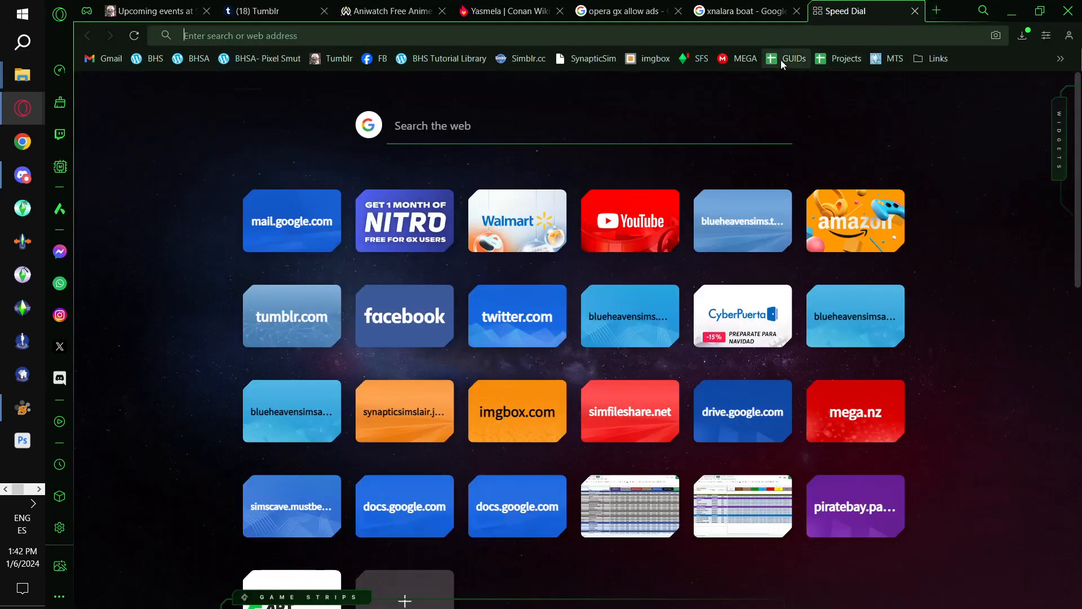
pyautogui.click(783, 59)
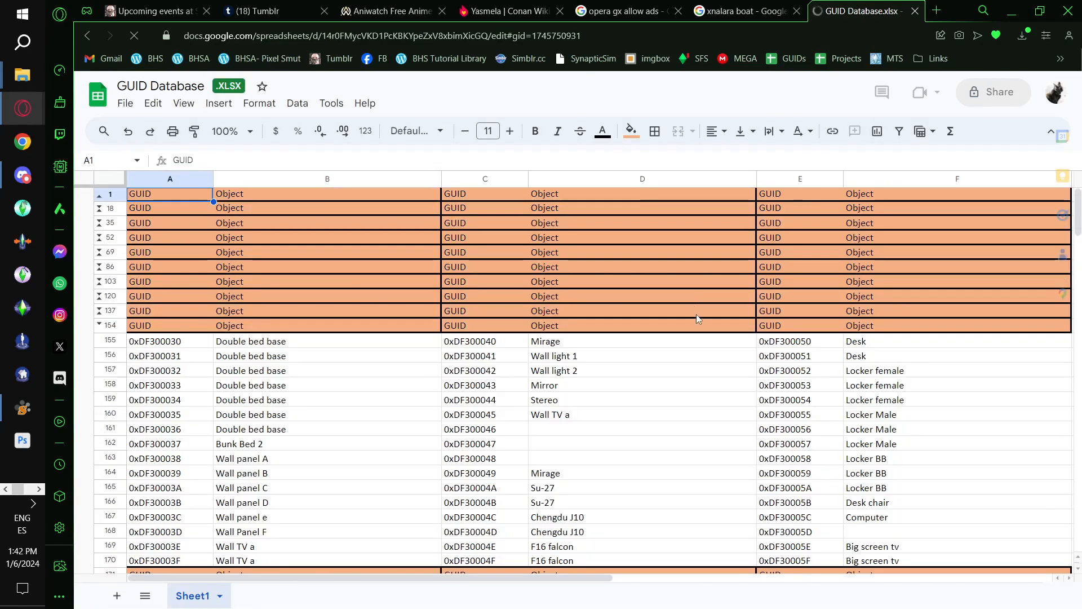
# Enter "Workshop Gorilla Mannequin" in cell F901 as the object for GUID 0xDF3008FE.
pyautogui.scroll(-14, 768, 344)
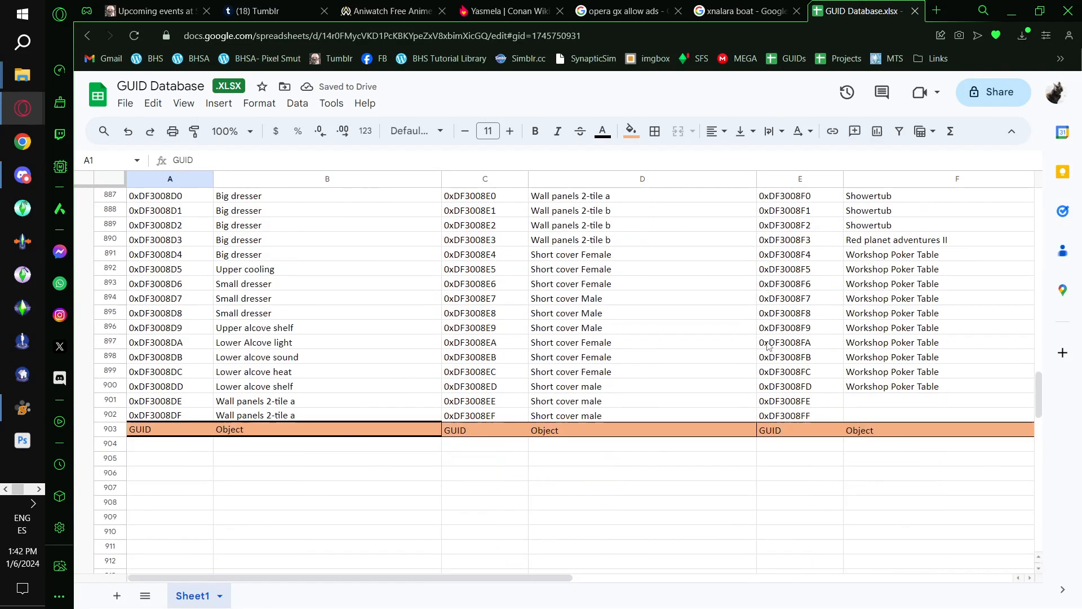
pyautogui.scroll(7, 767, 342)
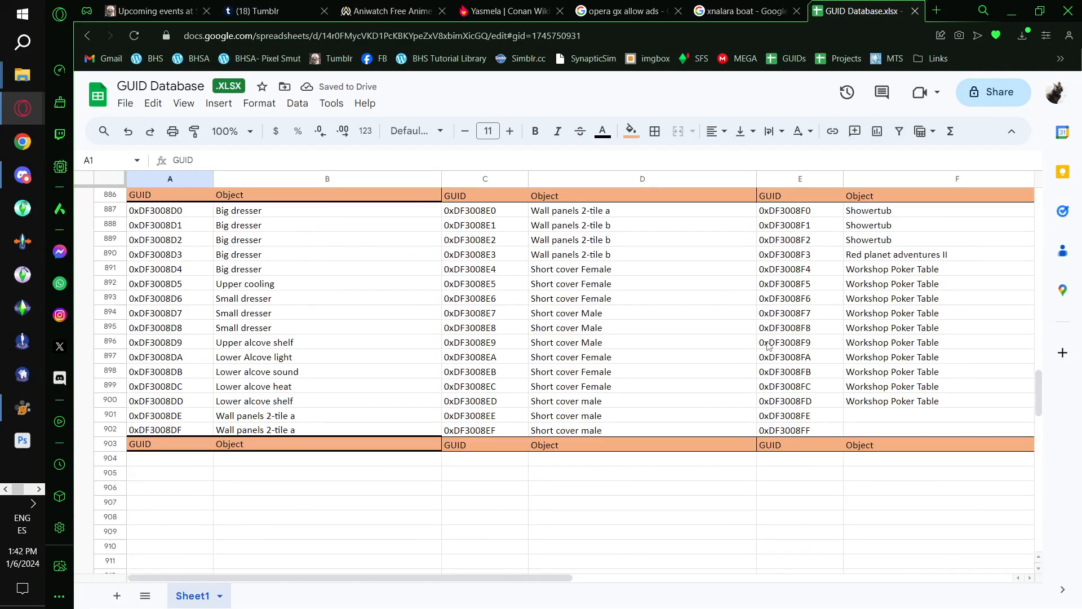
pyautogui.click(876, 418)
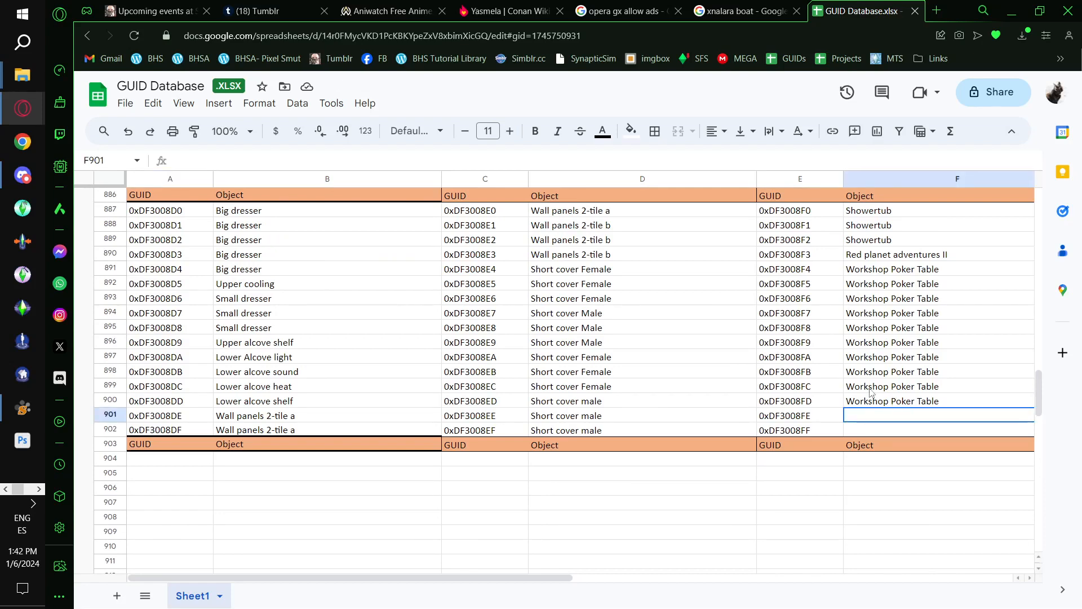
pyautogui.write('Wor')
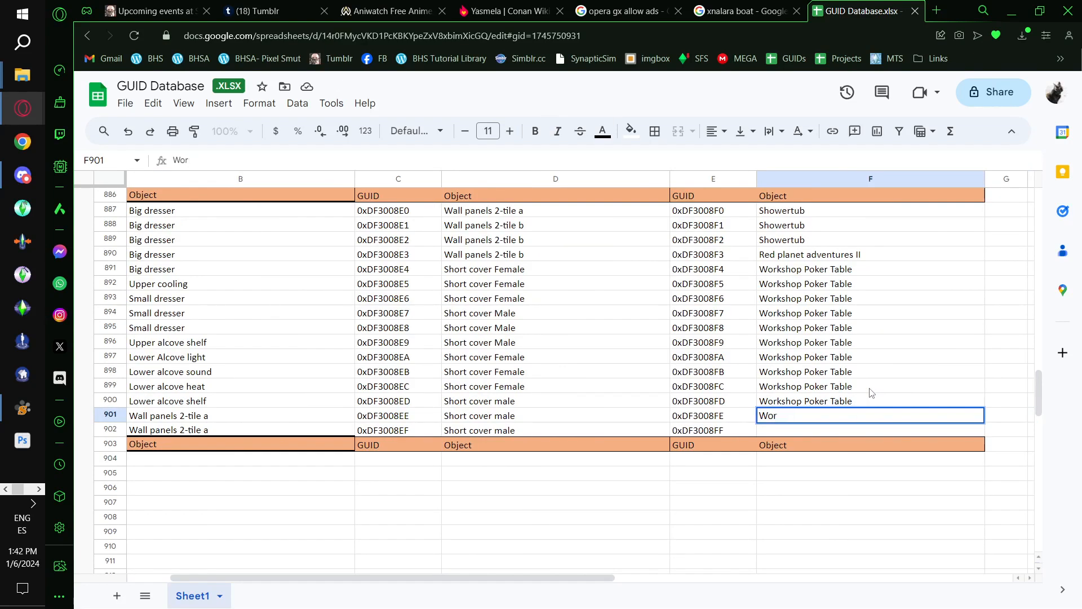
pyautogui.write('kshop ')
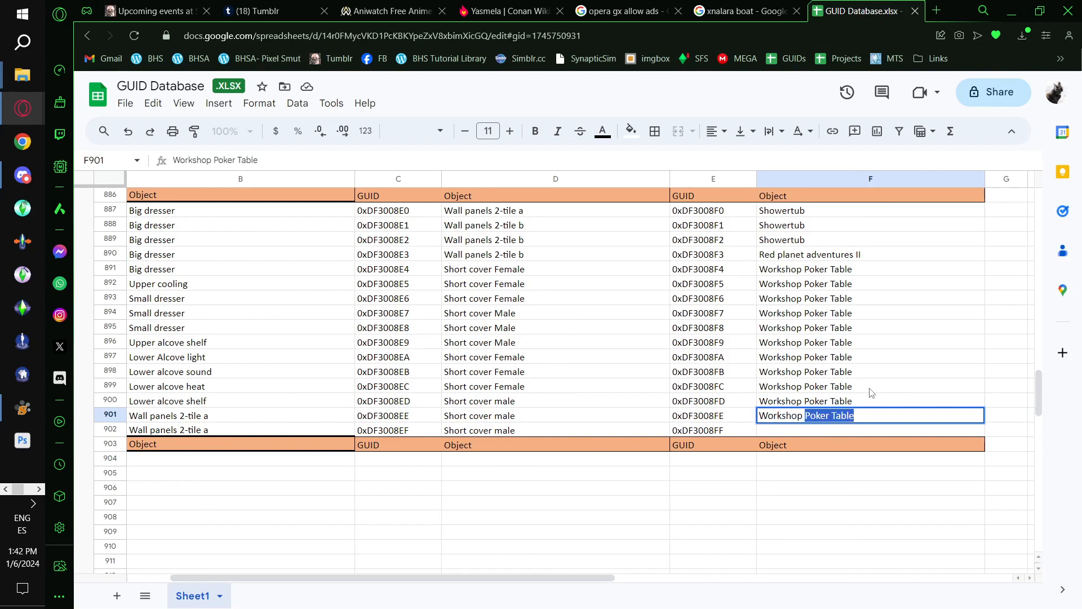
pyautogui.write('HGor')
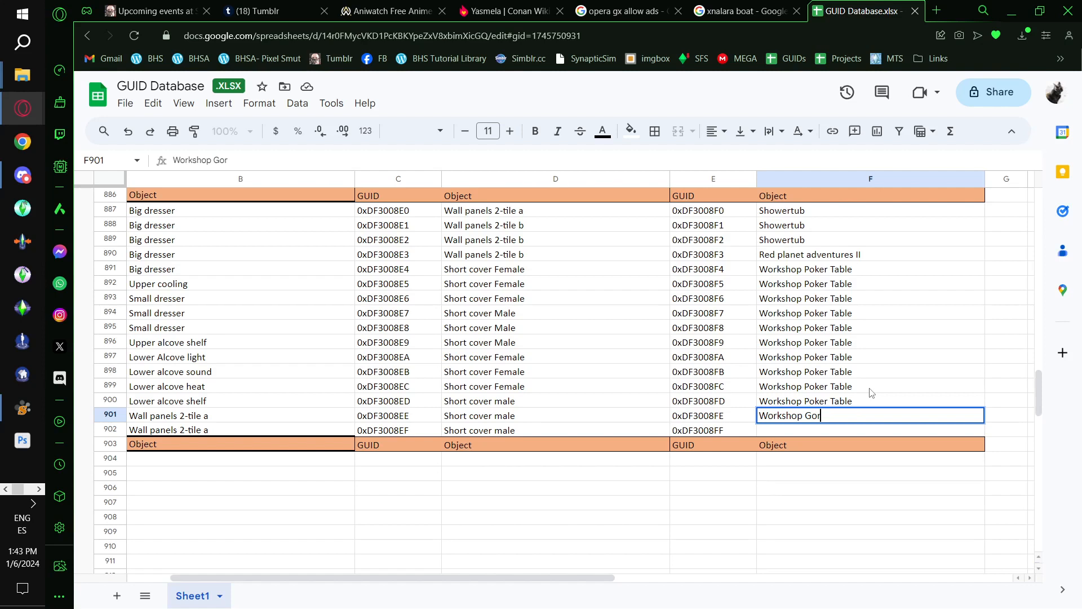
pyautogui.write('illa Mannequin')
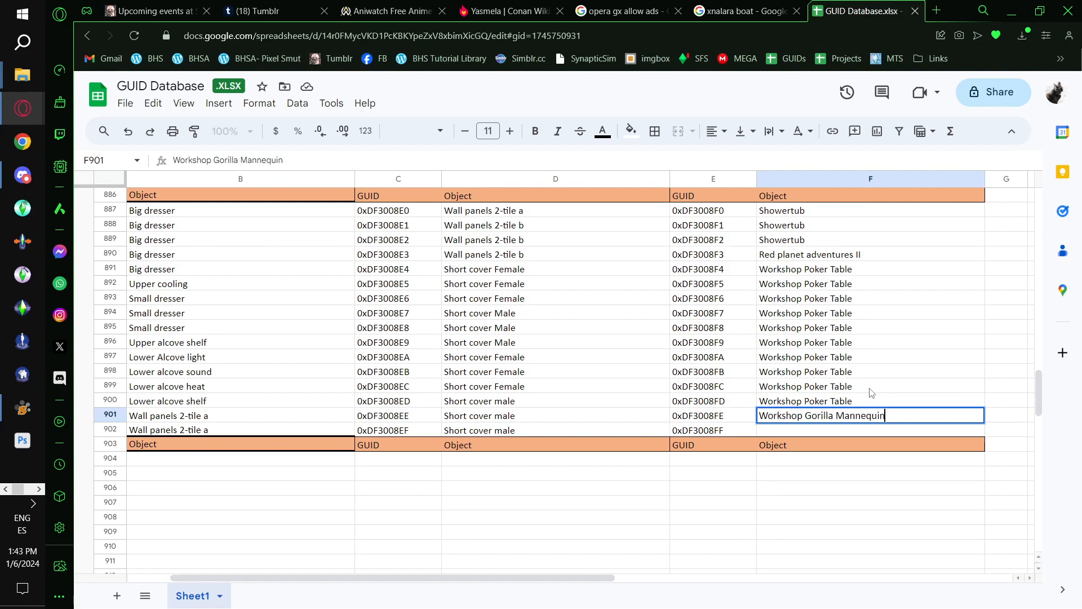
pyautogui.click(877, 489)
# Copy GUID 0xDF3008FE from the spreadsheet and set it as the object's GUID in SimPE.
pyautogui.click(748, 416)
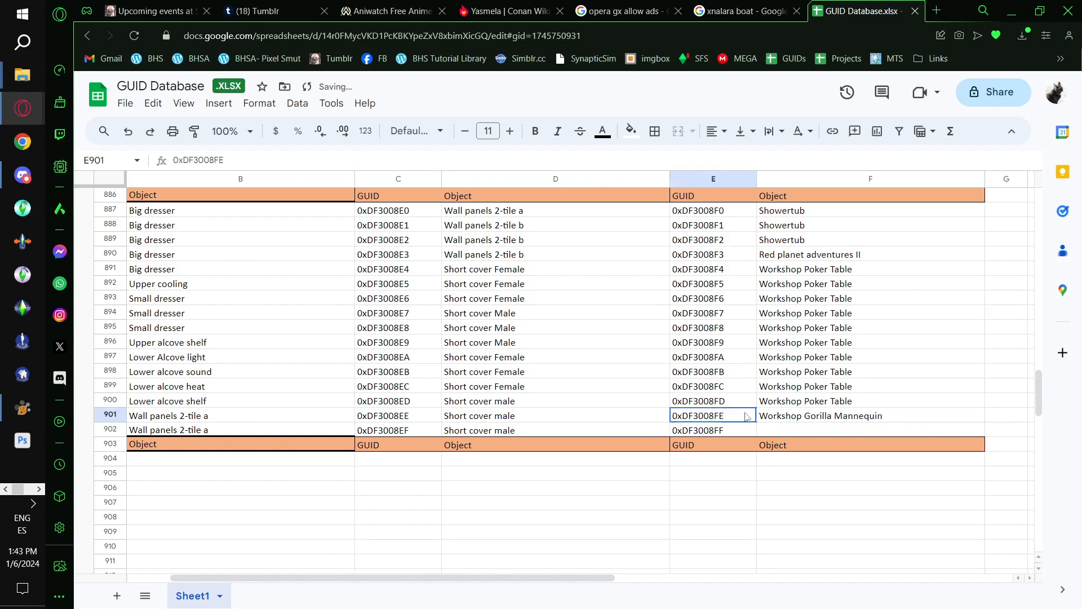
pyautogui.hotkey('ctrl', 'c')
pyautogui.hotkey('alt', 'Tab')
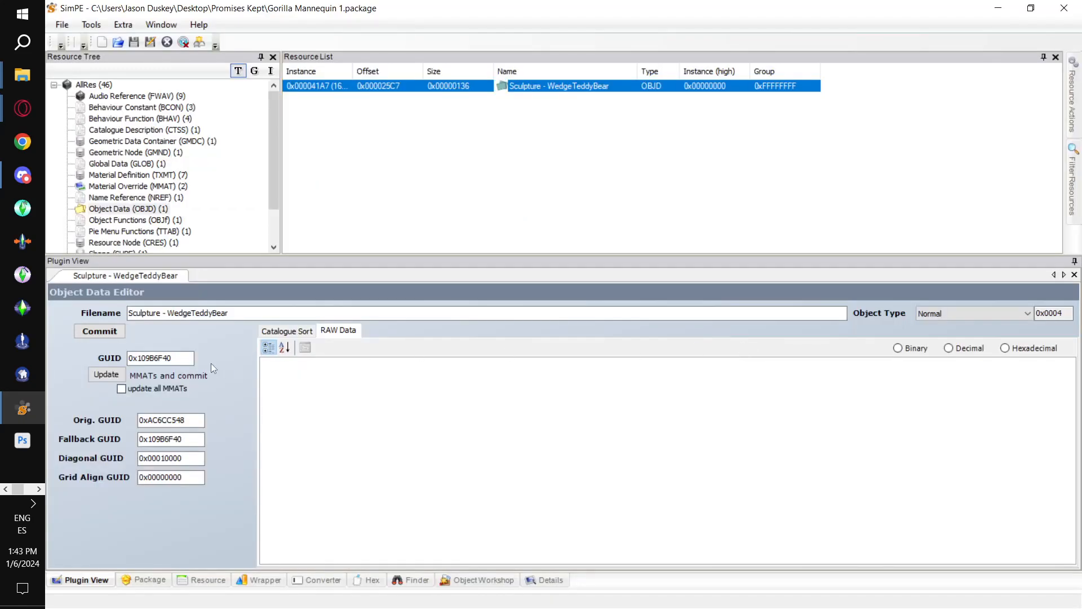
pyautogui.doubleClick(189, 360)
pyautogui.hotkey('ctrl', 'v')
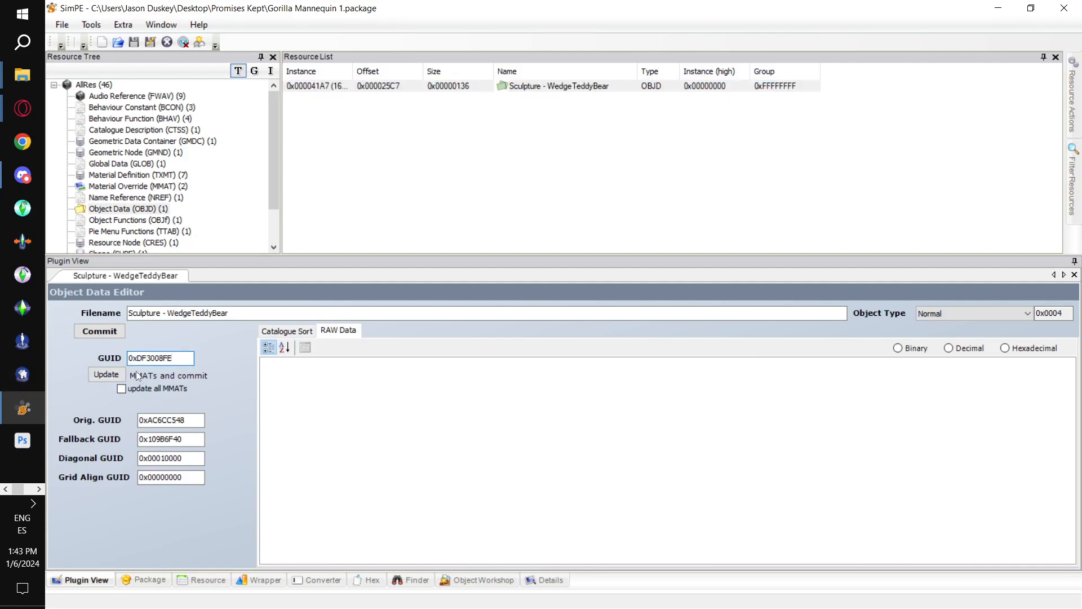
# Update all MMATs with the new GUID, commit the object data and save the package.
pyautogui.click(122, 389)
pyautogui.click(113, 379)
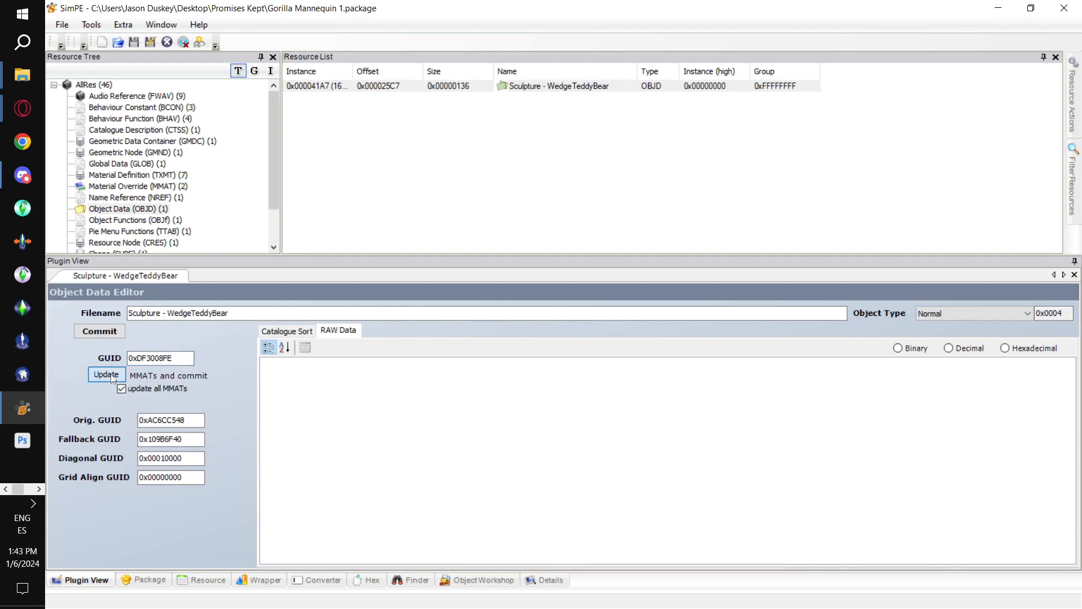
pyautogui.click(108, 334)
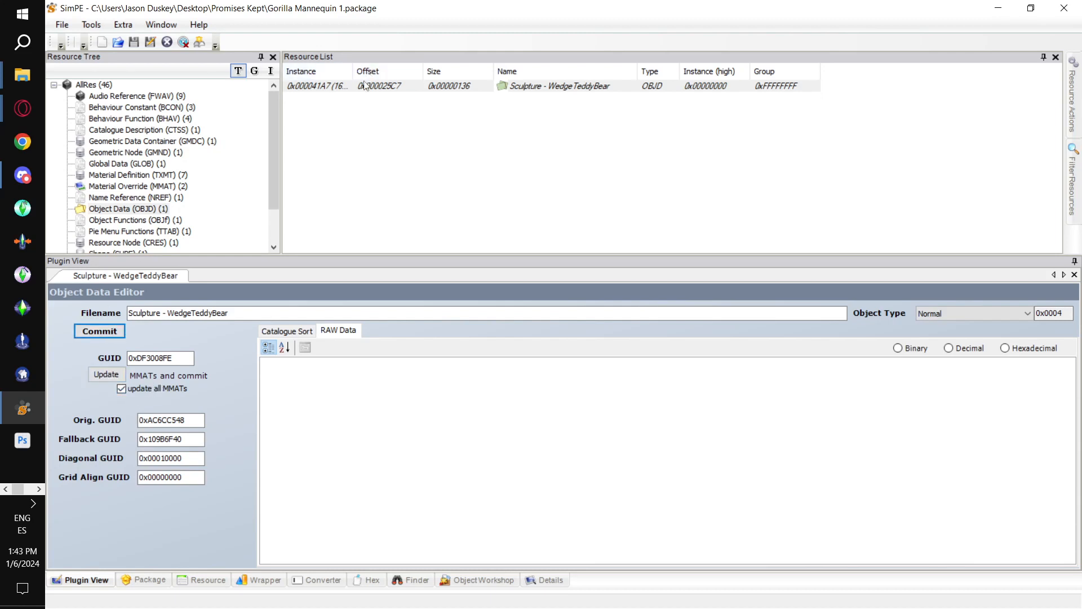
pyautogui.click(62, 25)
pyautogui.click(94, 104)
# Delete the south, north, west and east wall shadow groups and the groundshadow group from the Geometric Data Container.
pyautogui.click(150, 141)
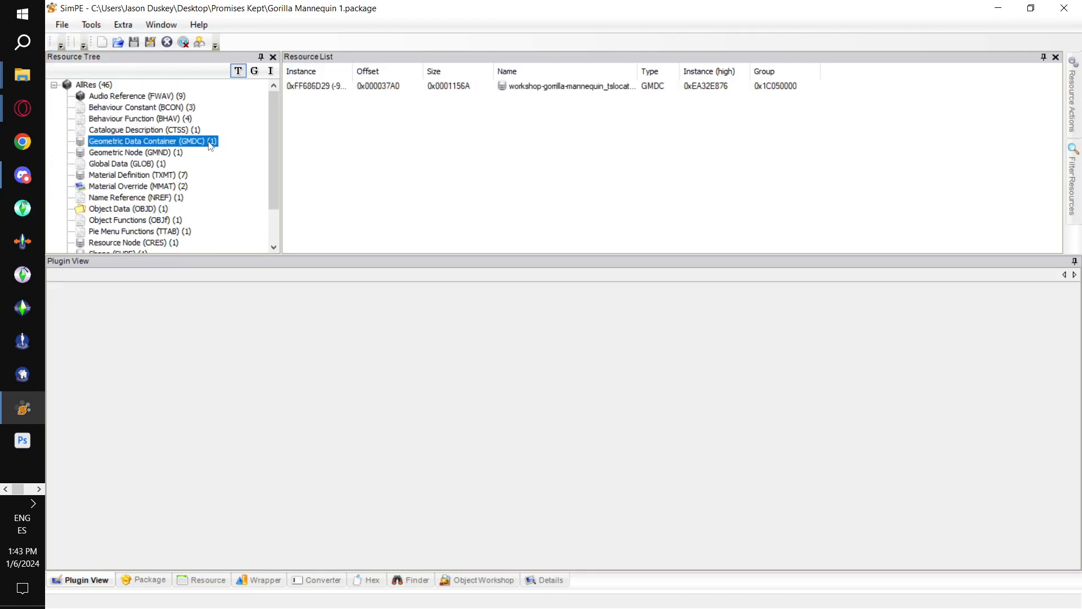
pyautogui.click(416, 85)
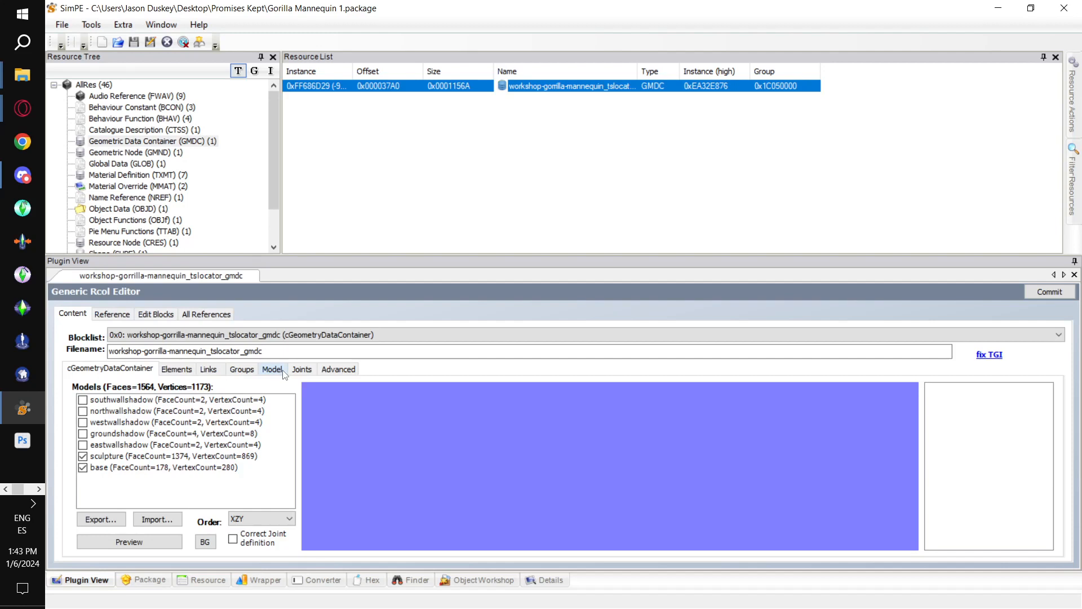
pyautogui.click(243, 370)
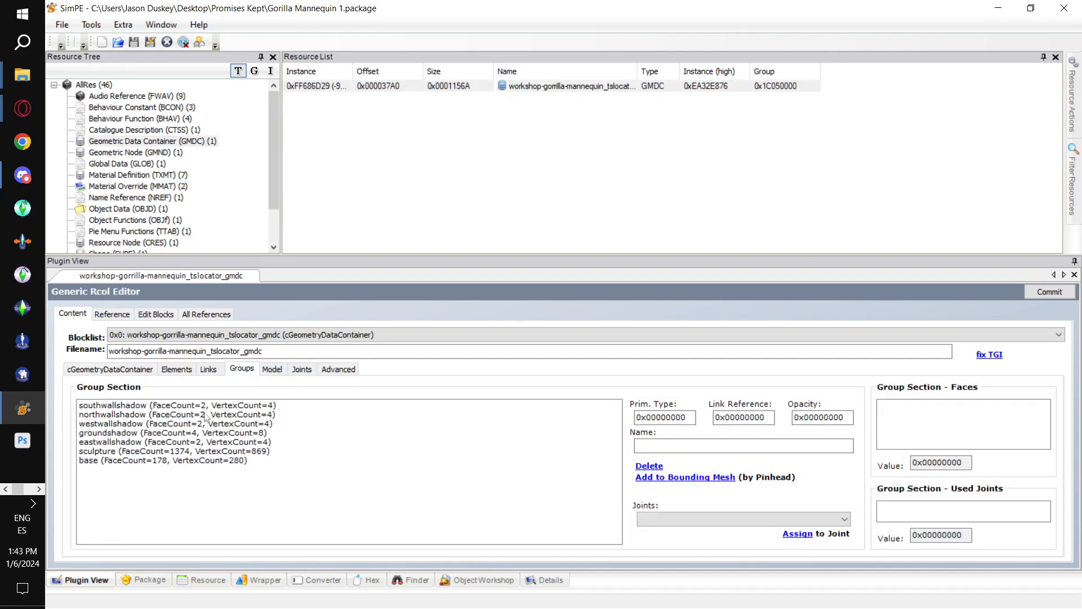
pyautogui.click(206, 406)
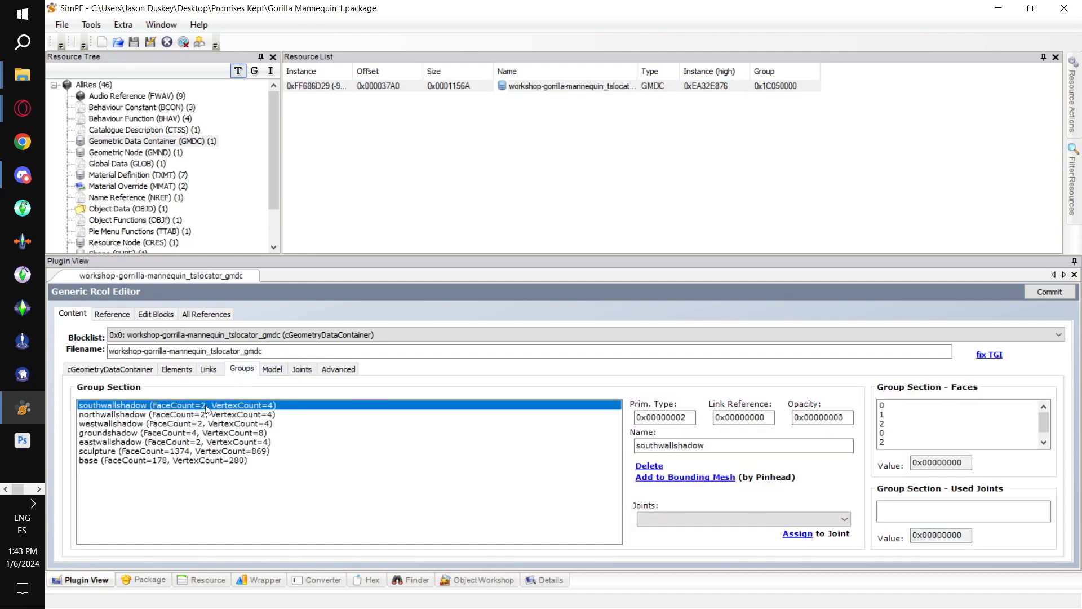
pyautogui.click(650, 466)
pyautogui.click(299, 406)
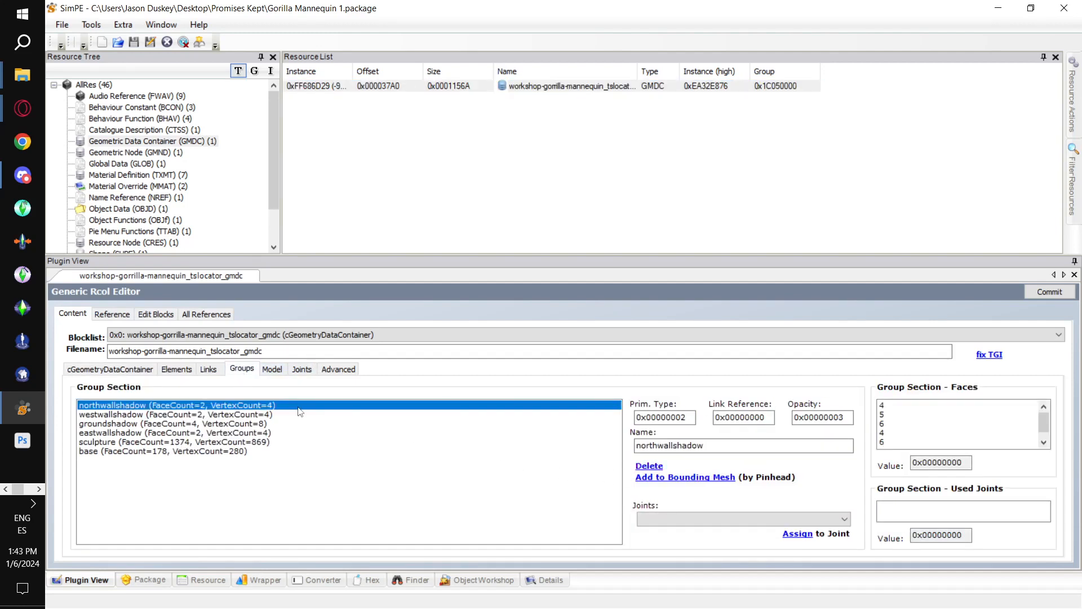
pyautogui.click(640, 467)
pyautogui.click(274, 407)
pyautogui.click(653, 466)
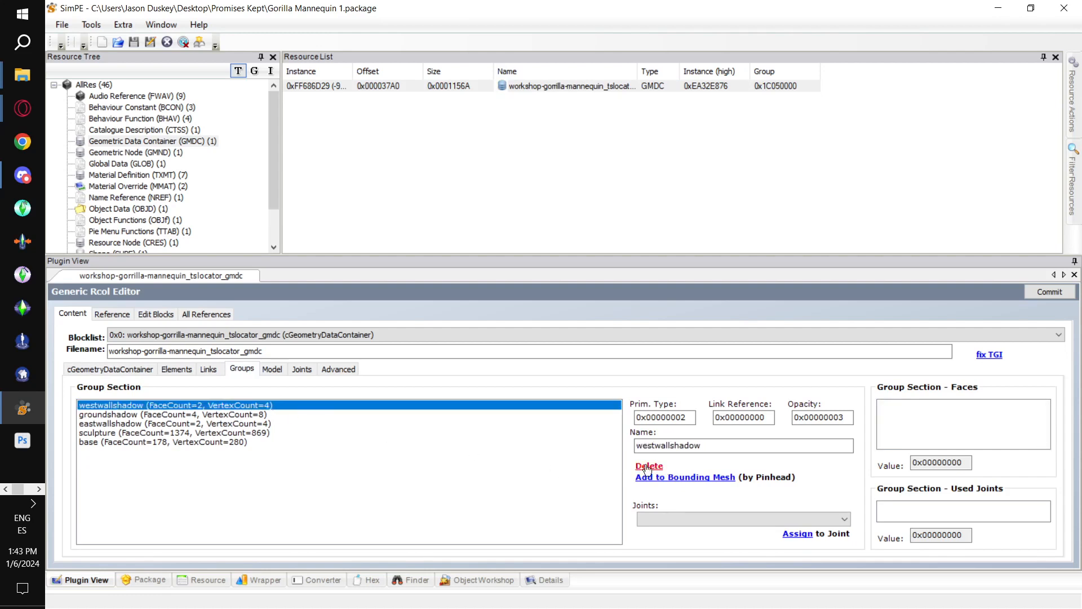
pyautogui.click(203, 406)
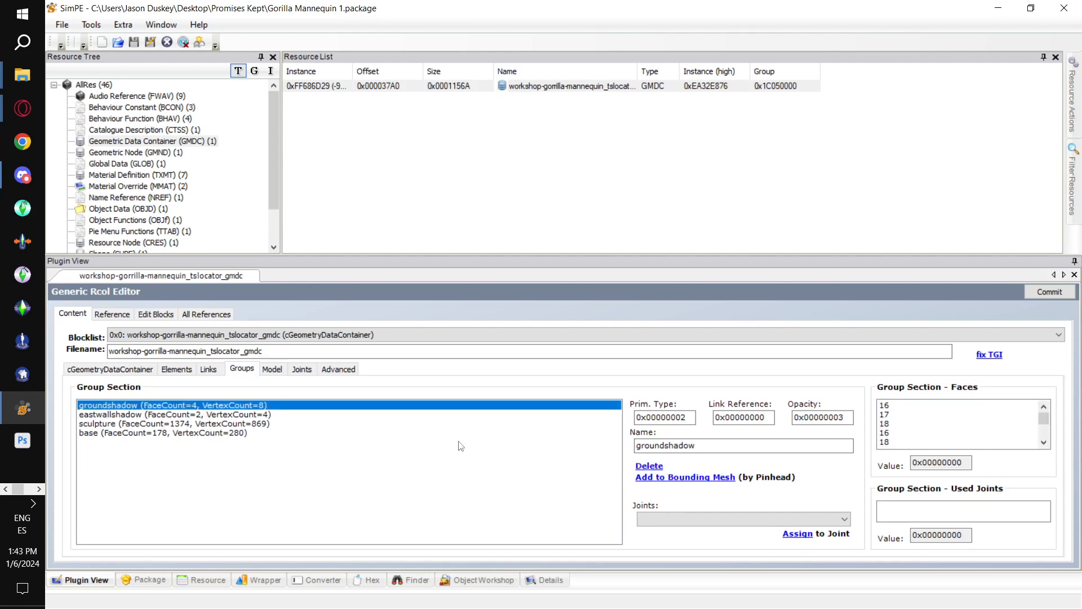
pyautogui.click(642, 466)
pyautogui.click(219, 406)
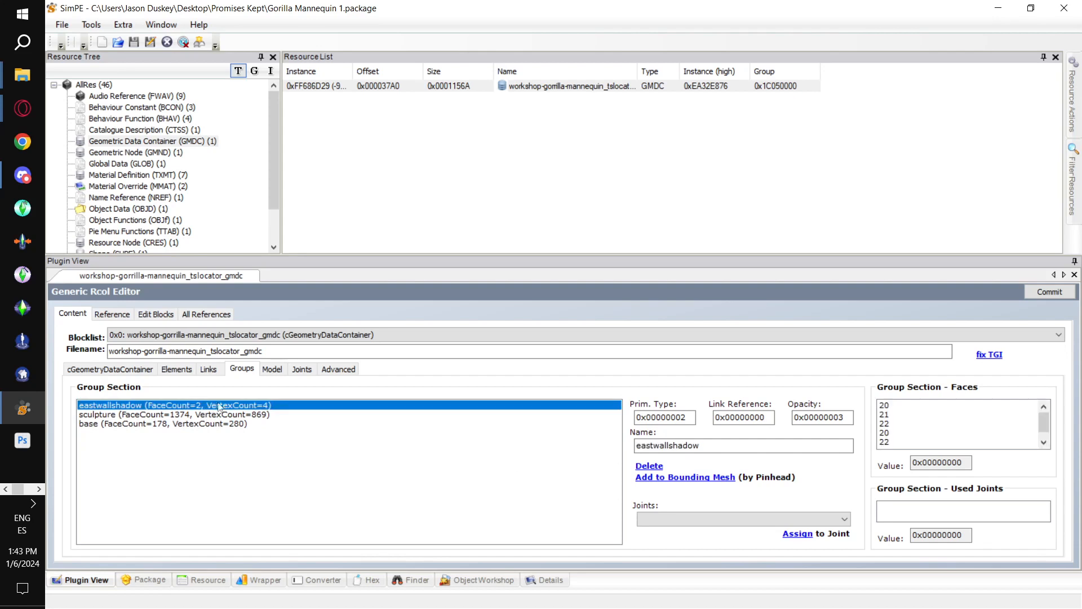
pyautogui.click(647, 466)
# Import Happy gorilla.obj into the Geometric Data Container, setting mesh group regroup00 to replace sculpture.
pyautogui.click(129, 369)
pyautogui.click(158, 519)
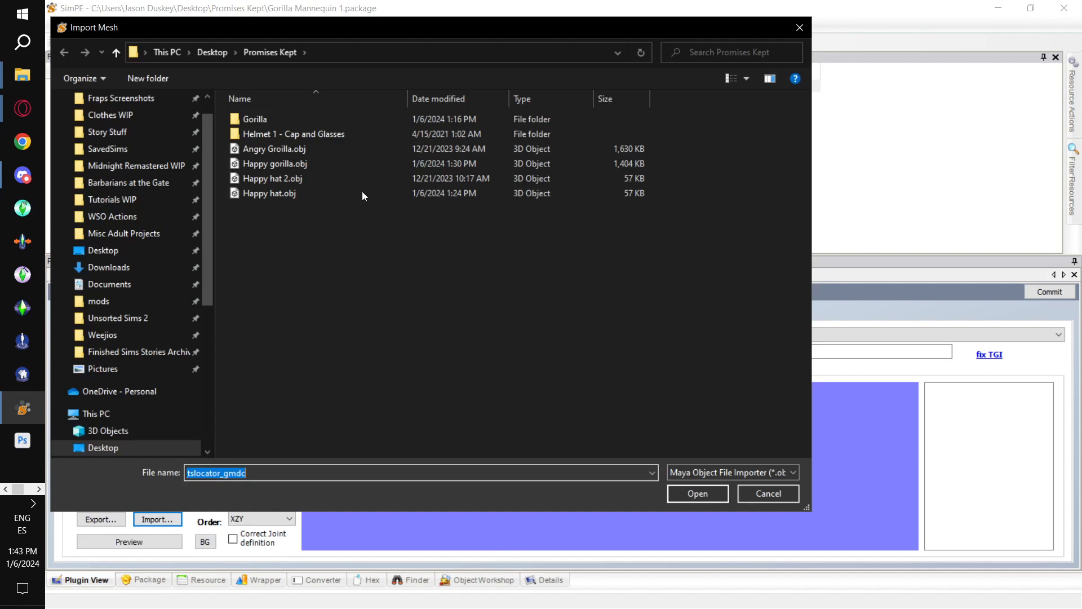
pyautogui.doubleClick(344, 163)
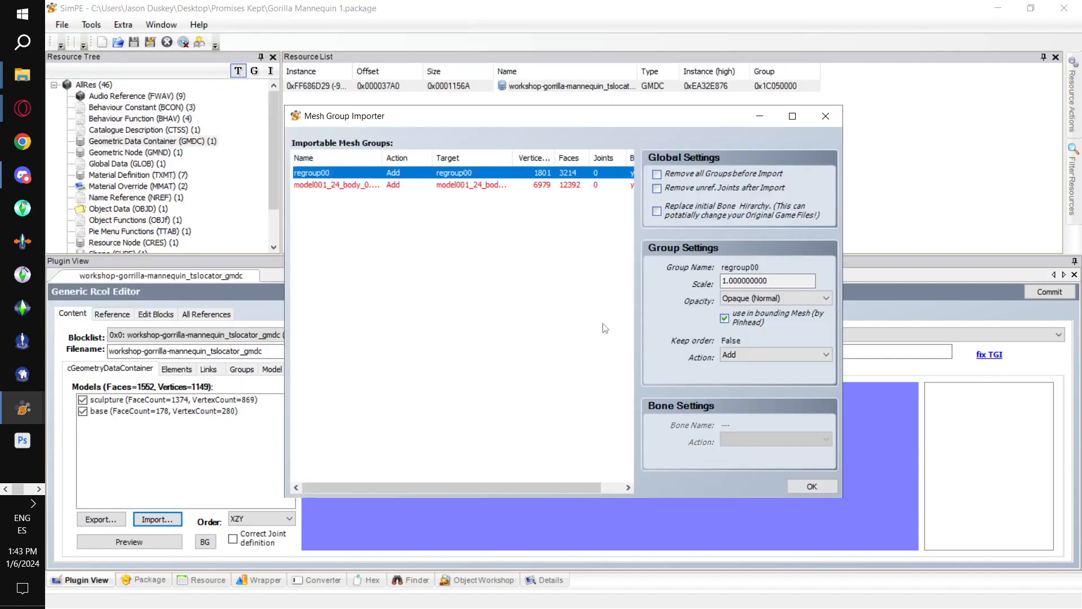
pyautogui.click(740, 360)
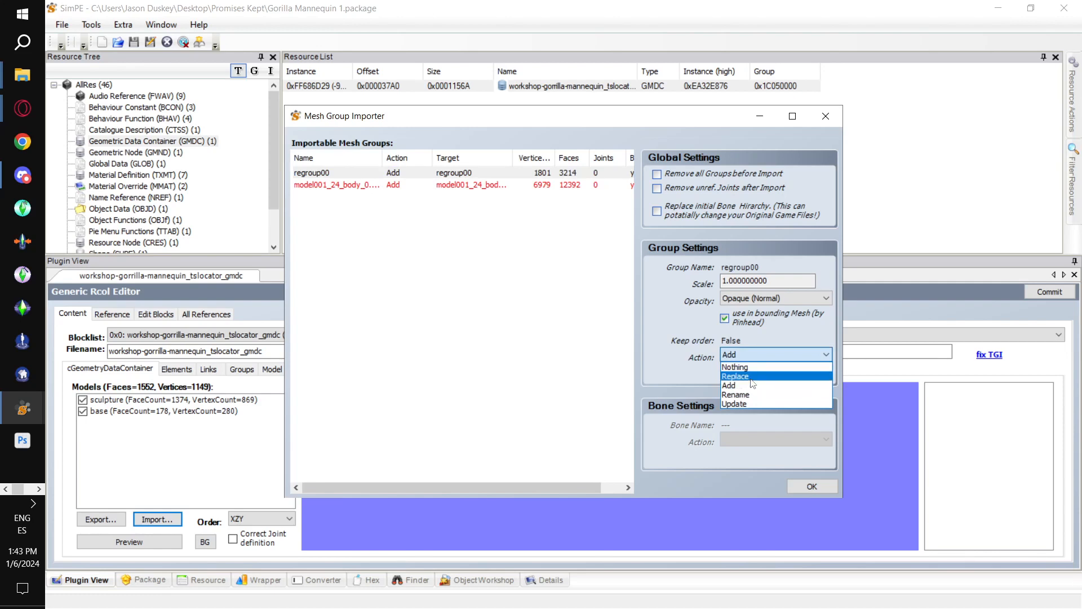
pyautogui.click(752, 378)
pyautogui.click(752, 372)
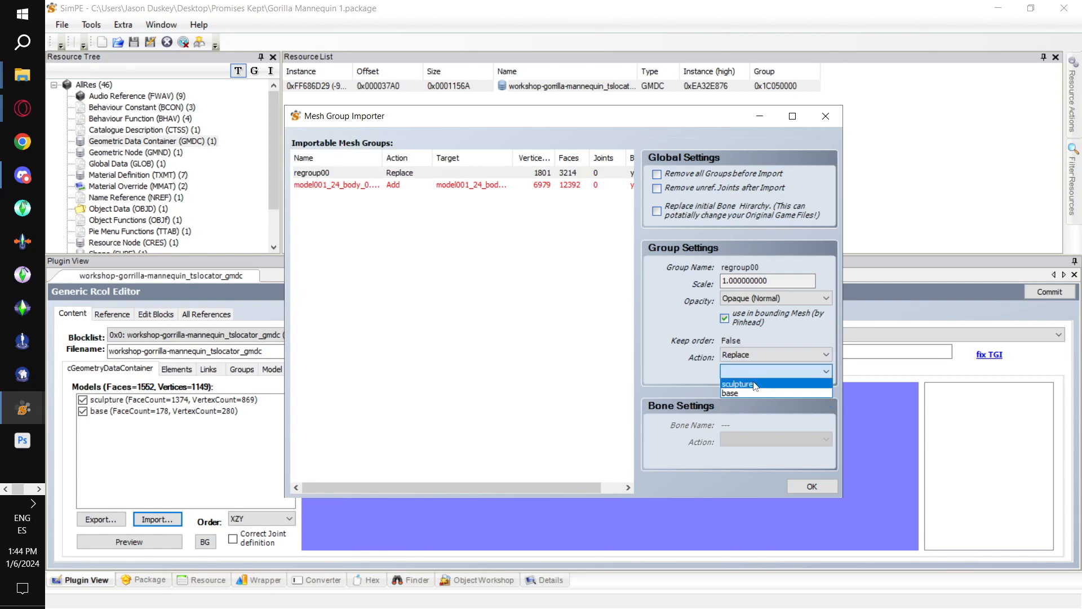
pyautogui.click(754, 384)
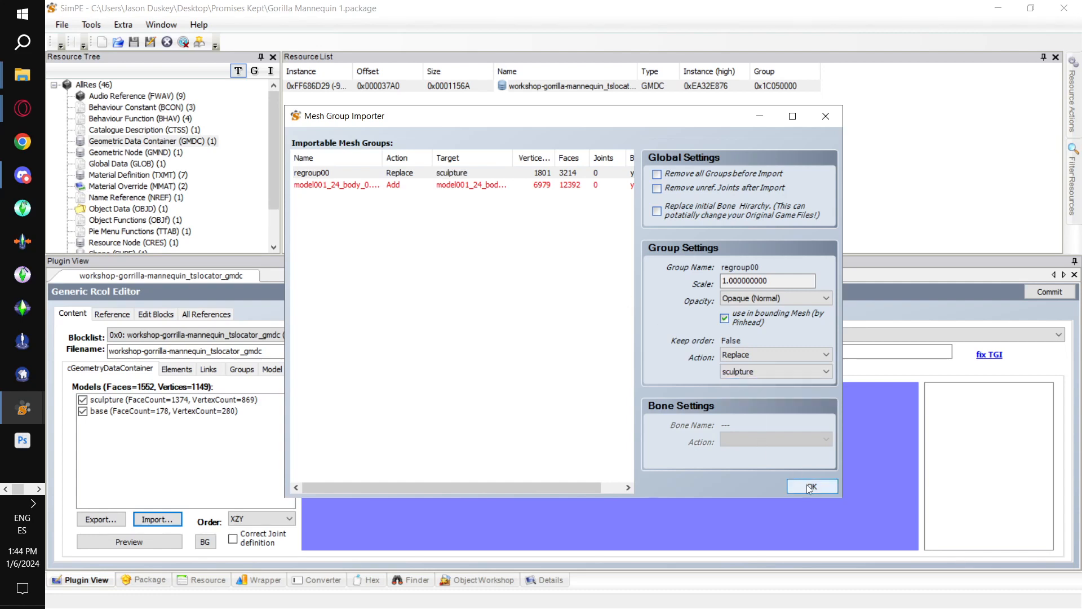
# Set the model001_24_body mesh group to replace base, complete the import and preview the mesh.
pyautogui.click(499, 187)
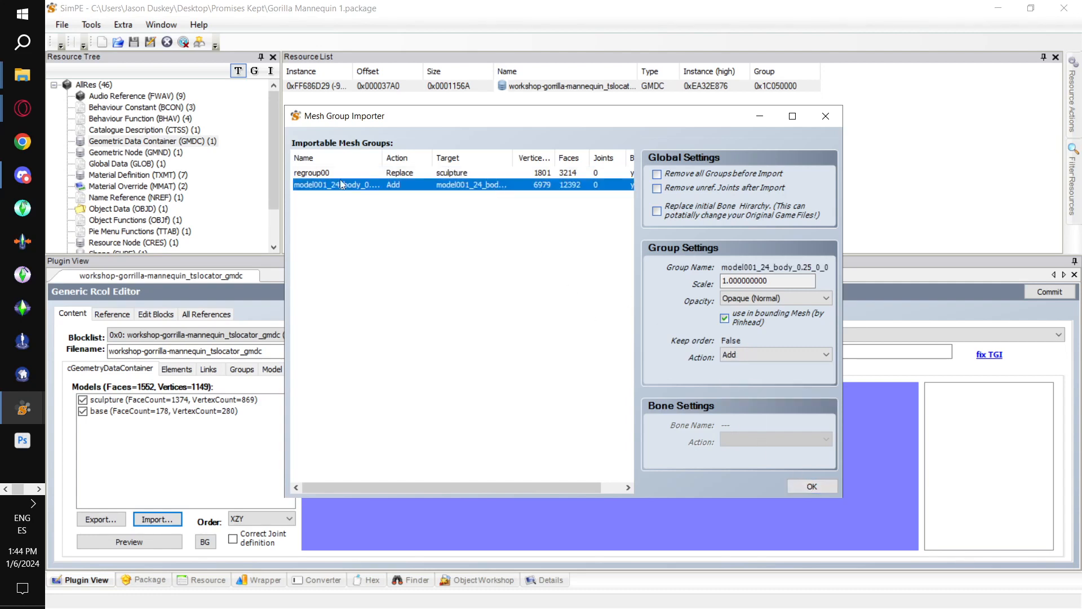
pyautogui.click(738, 357)
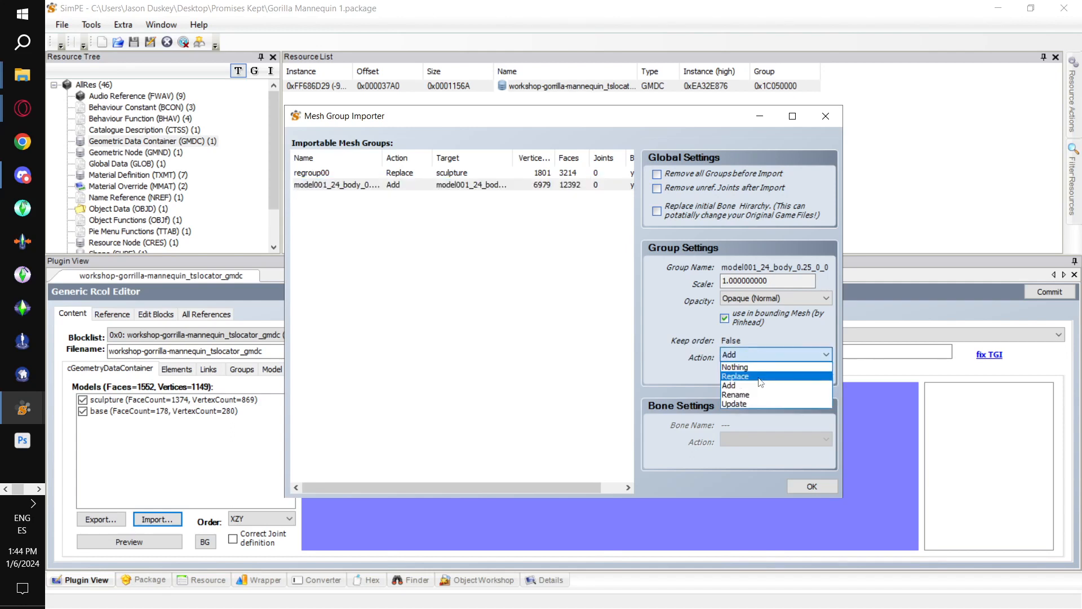
pyautogui.click(759, 377)
pyautogui.click(750, 370)
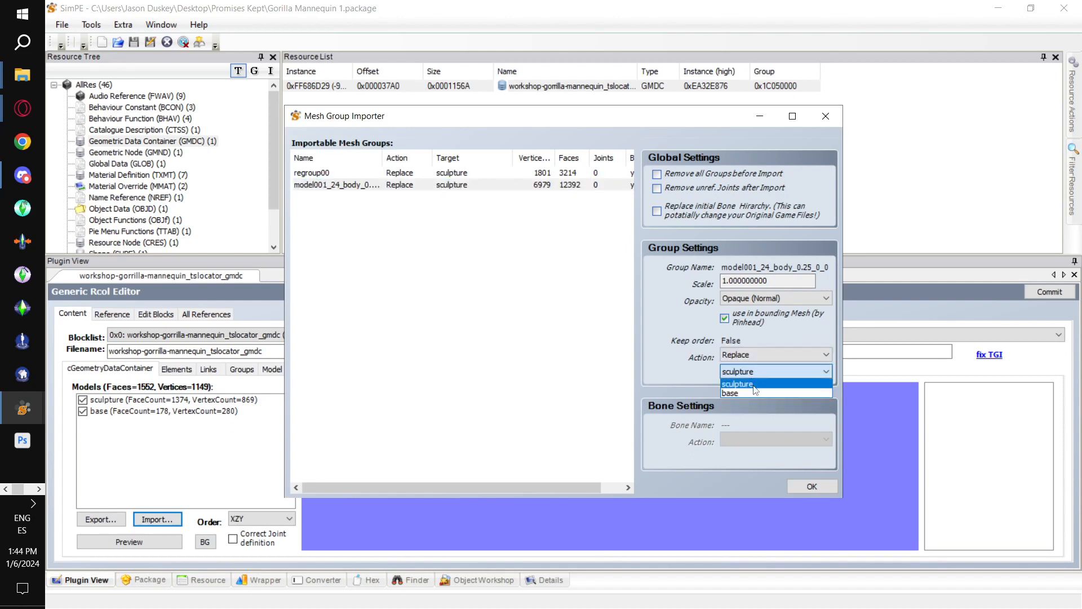
pyautogui.click(752, 392)
pyautogui.click(810, 487)
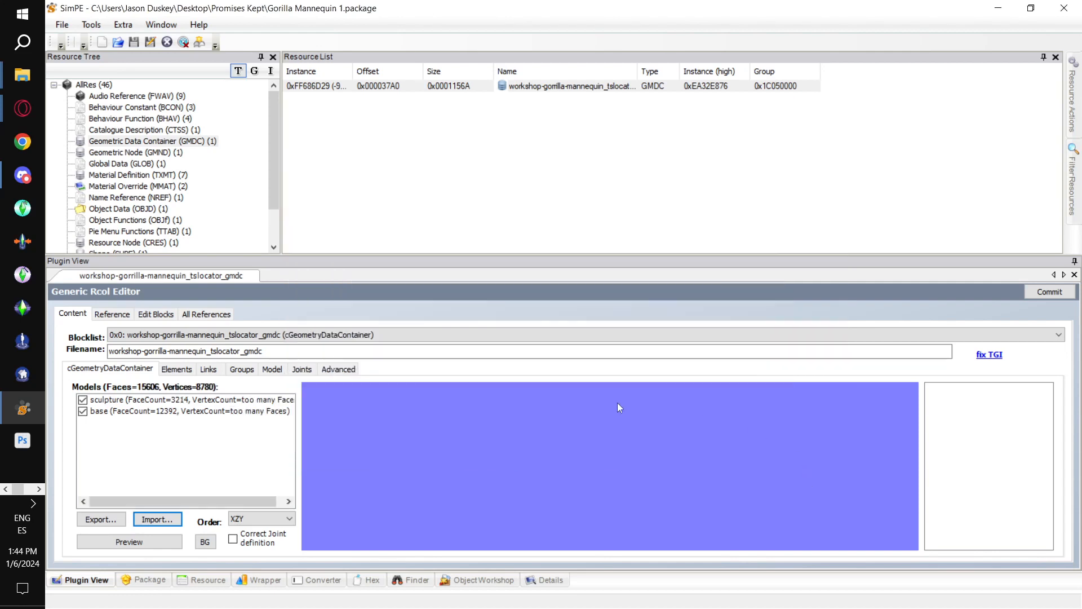
pyautogui.click(157, 545)
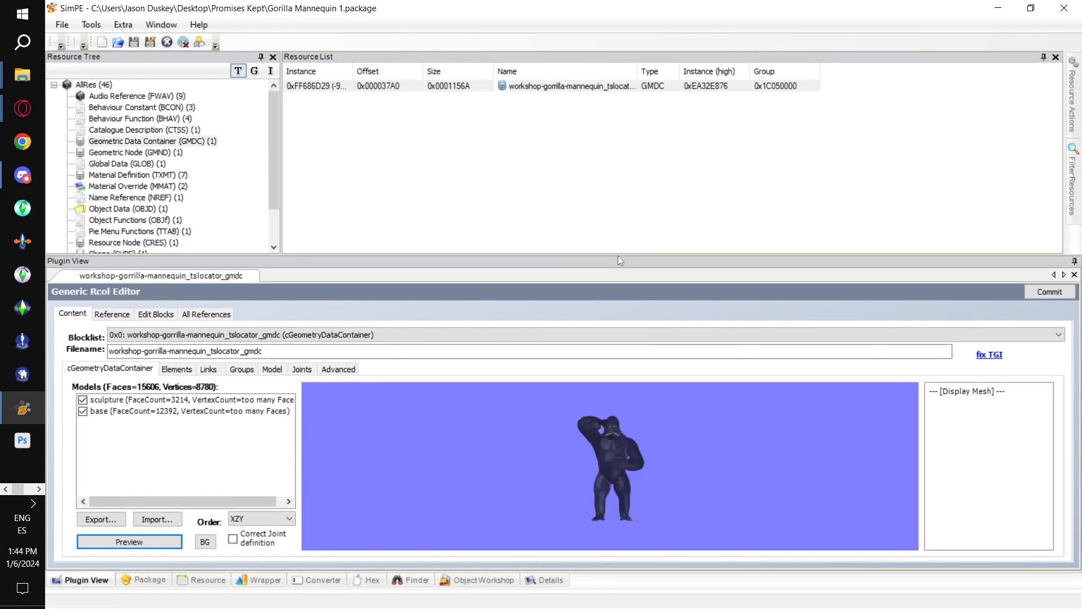
# Inspect the gorilla mesh preview from another angle and commit the Geometric Data Container.
pyautogui.moveTo(618, 256)
pyautogui.mouseDown()
pyautogui.moveTo(623, 181)
pyautogui.moveTo(609, 267)
pyautogui.mouseUp()
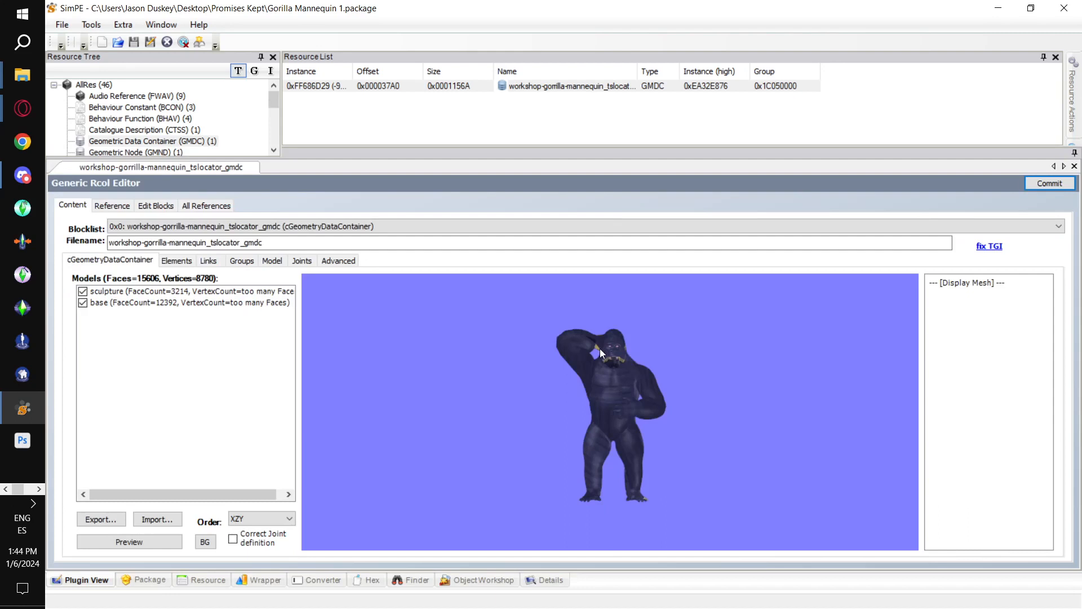
pyautogui.moveTo(598, 350); pyautogui.dragTo(534, 379)
pyautogui.click(1031, 186)
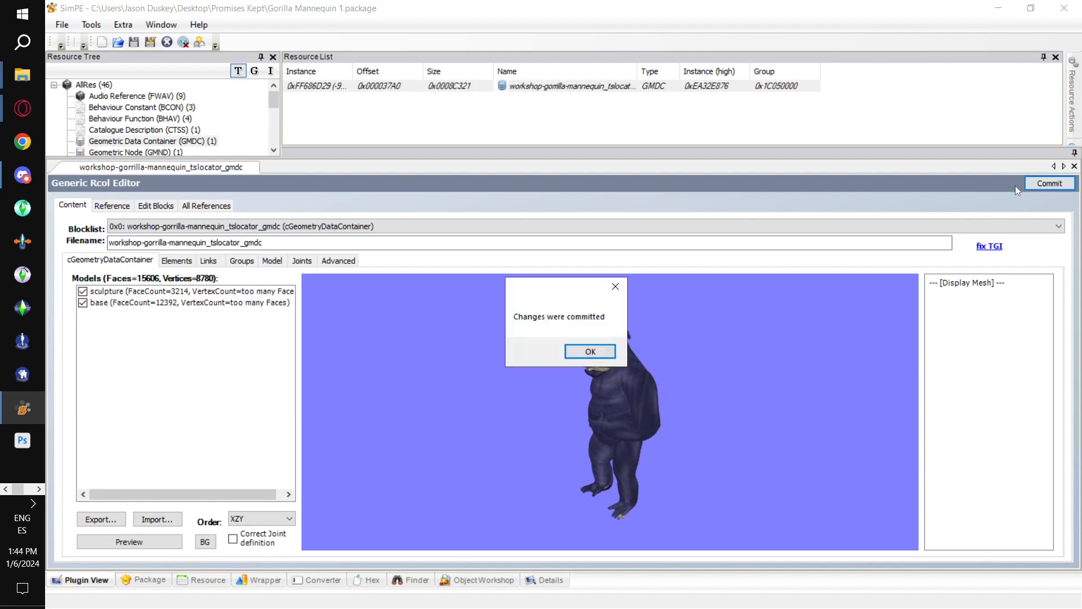
pyautogui.click(587, 351)
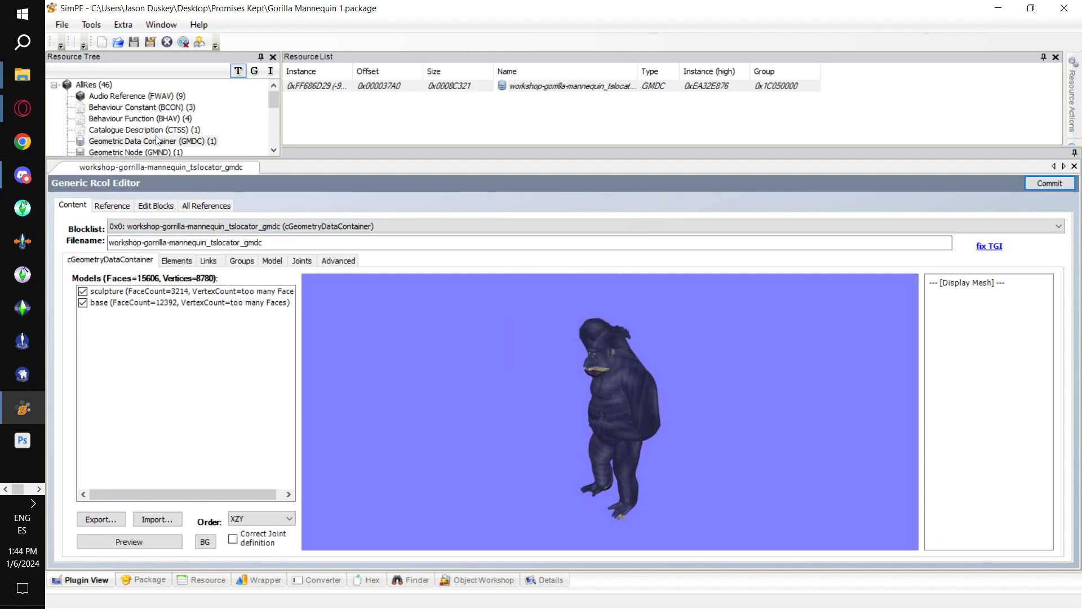
# Open the sculpture-pasrose texture image and start a DXT build for it.
pyautogui.scroll(-1, 159, 133)
pyautogui.scroll(-2, 159, 132)
pyautogui.scroll(-1, 154, 128)
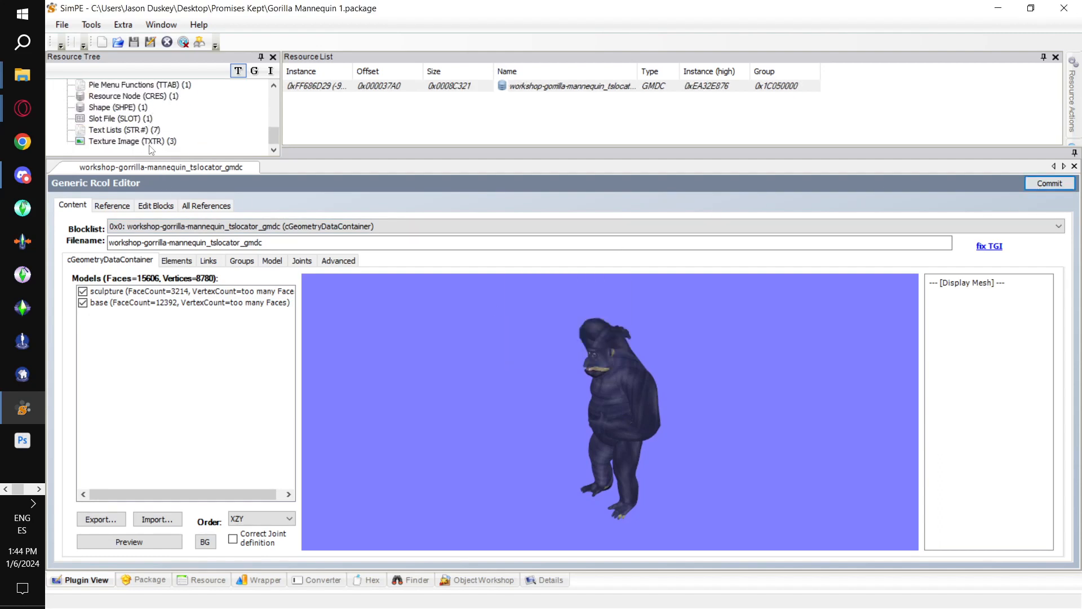
pyautogui.click(151, 142)
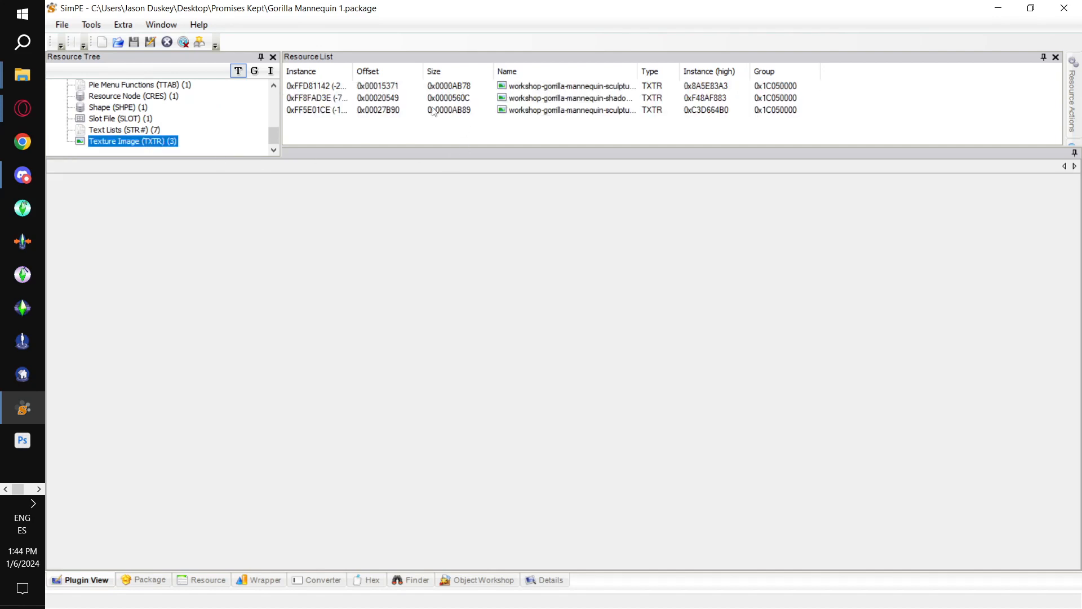
pyautogui.click(603, 89)
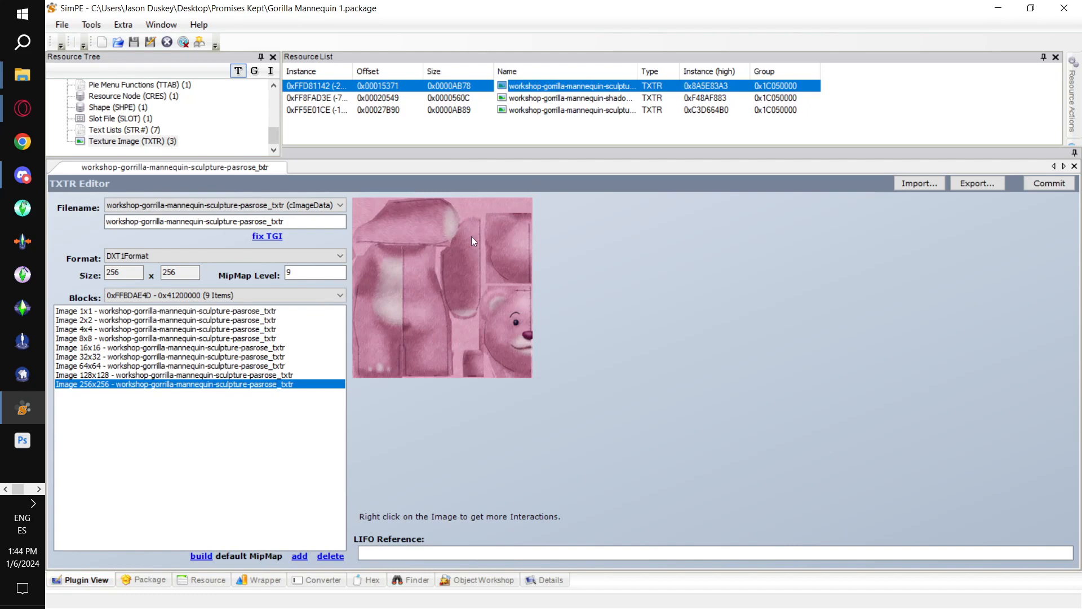
pyautogui.rightClick(466, 238)
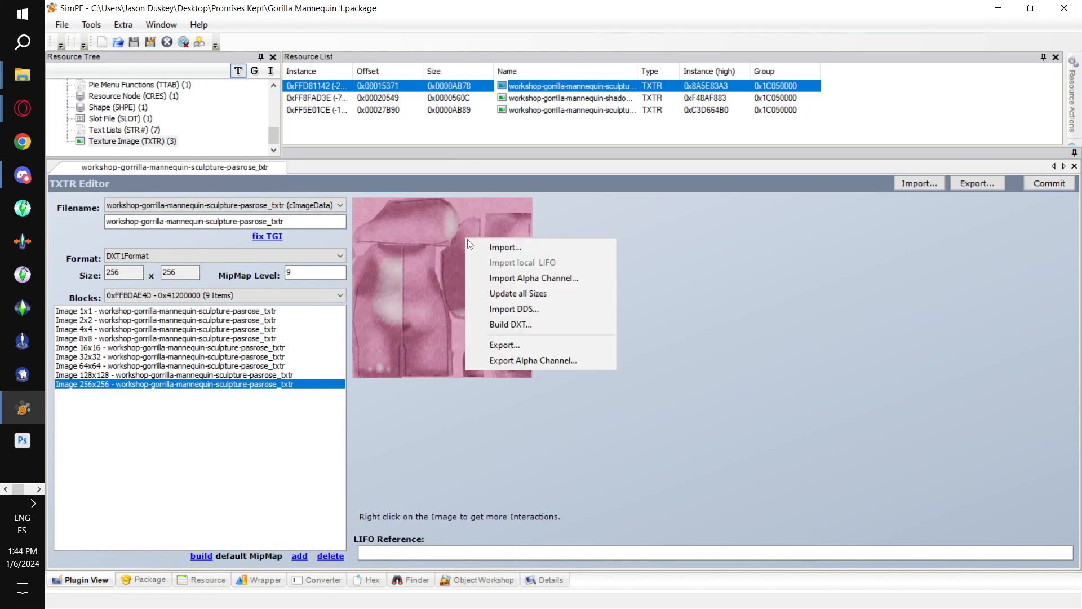
pyautogui.click(520, 325)
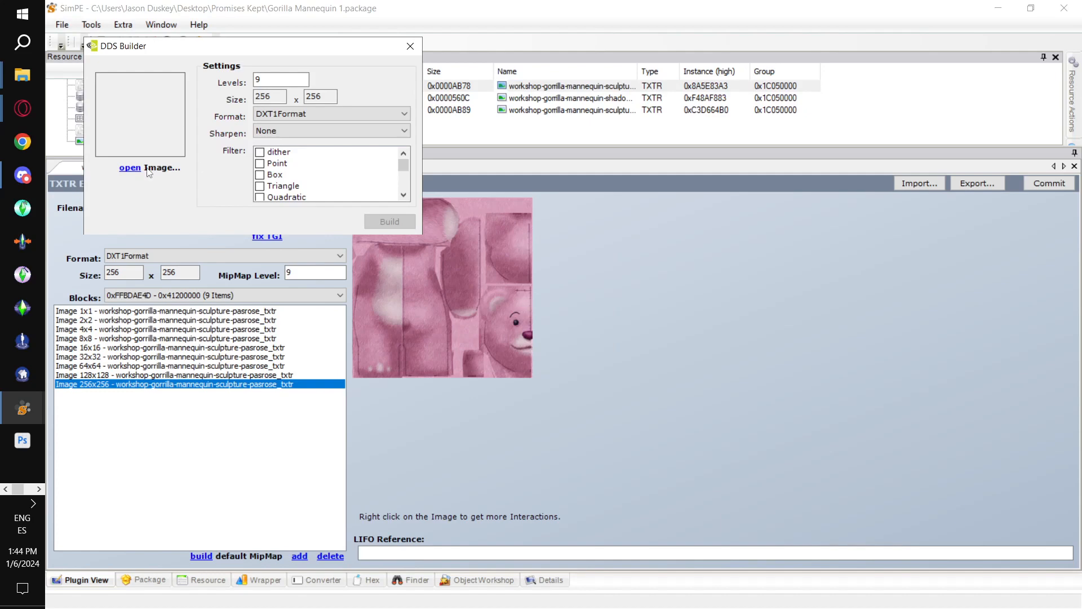
# Load GorillaMouth_D_Albino.jpg from the nested Gorilla folder in Promises Kept as the build's source image.
pyautogui.click(130, 168)
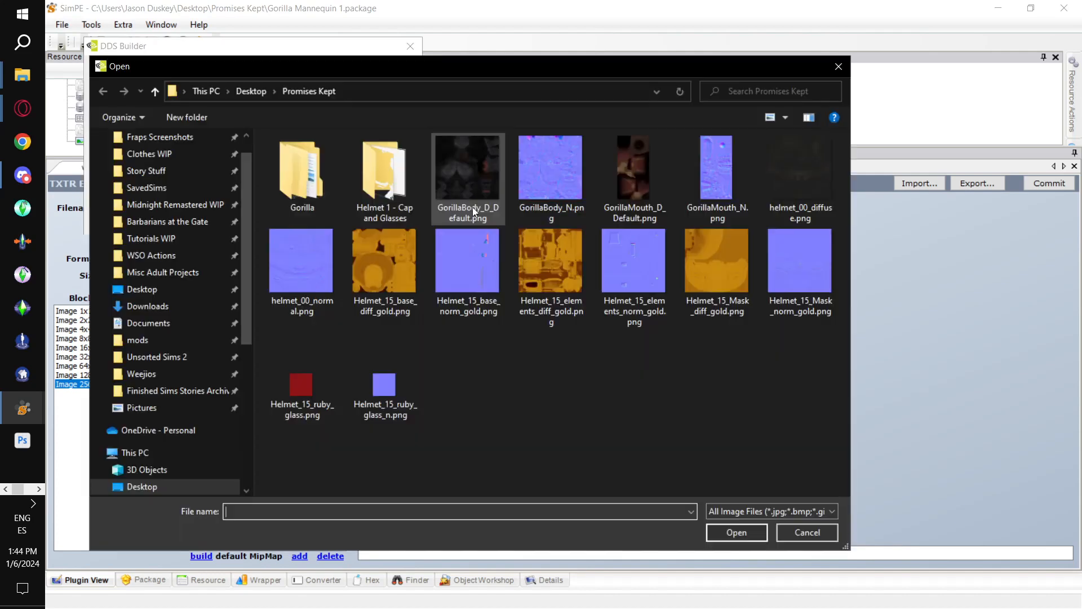
pyautogui.doubleClick(314, 180)
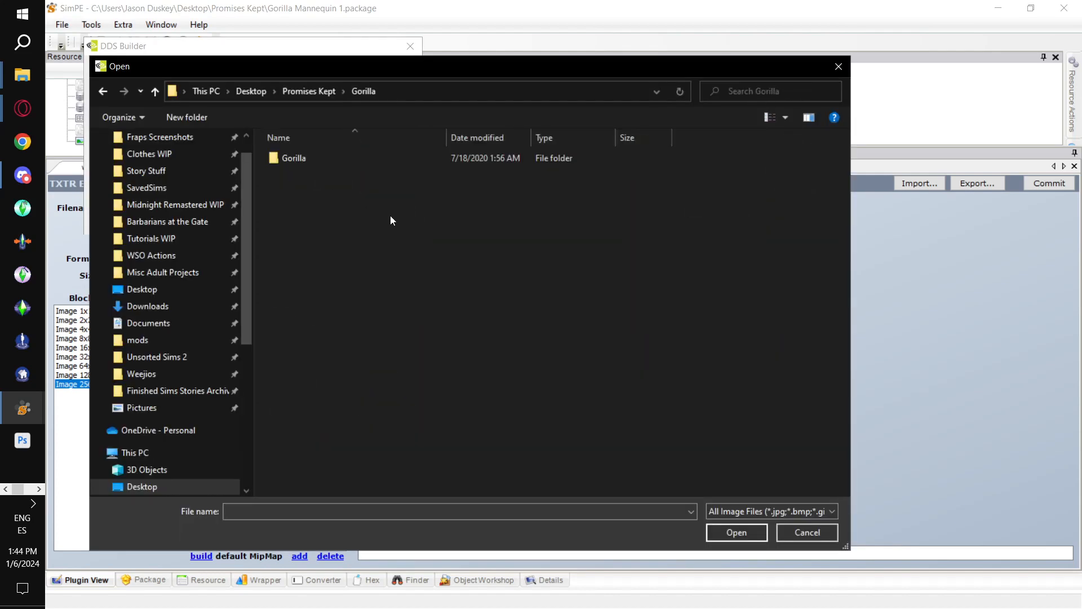
pyautogui.click(312, 94)
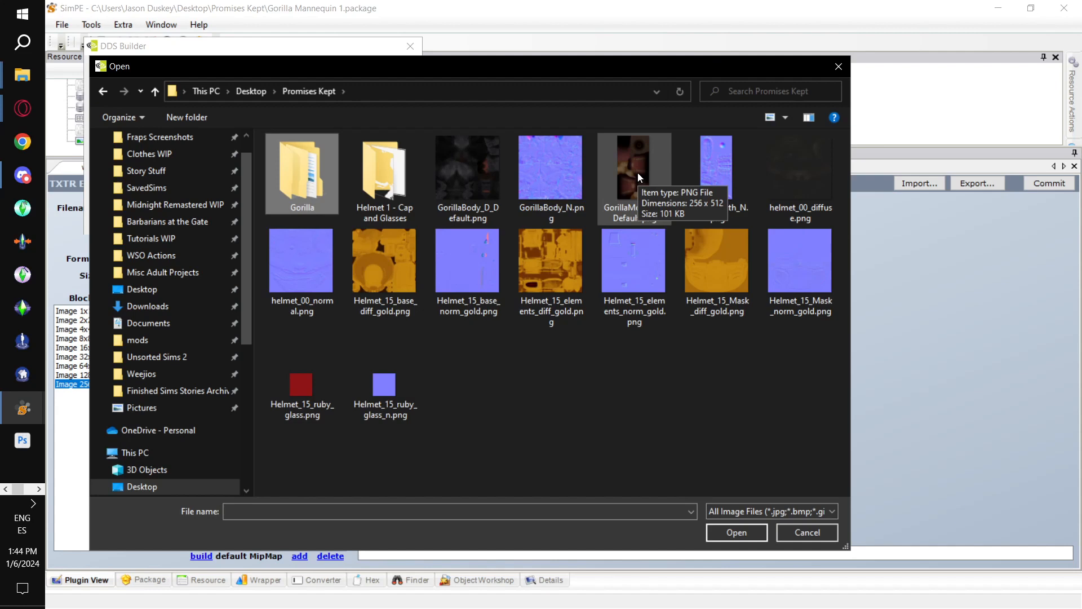
pyautogui.doubleClick(299, 177)
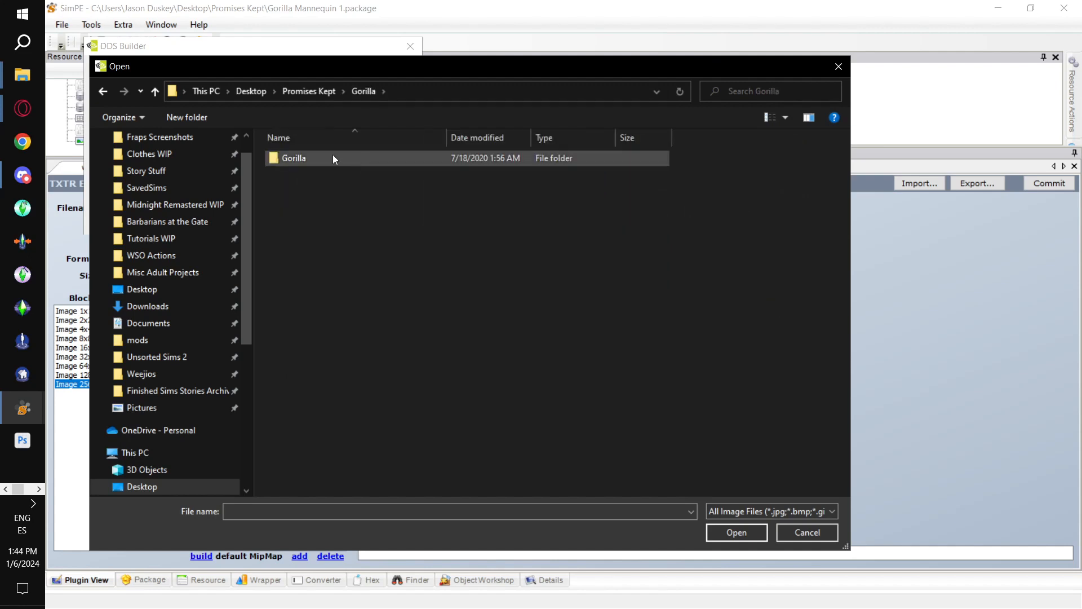
pyautogui.doubleClick(317, 157)
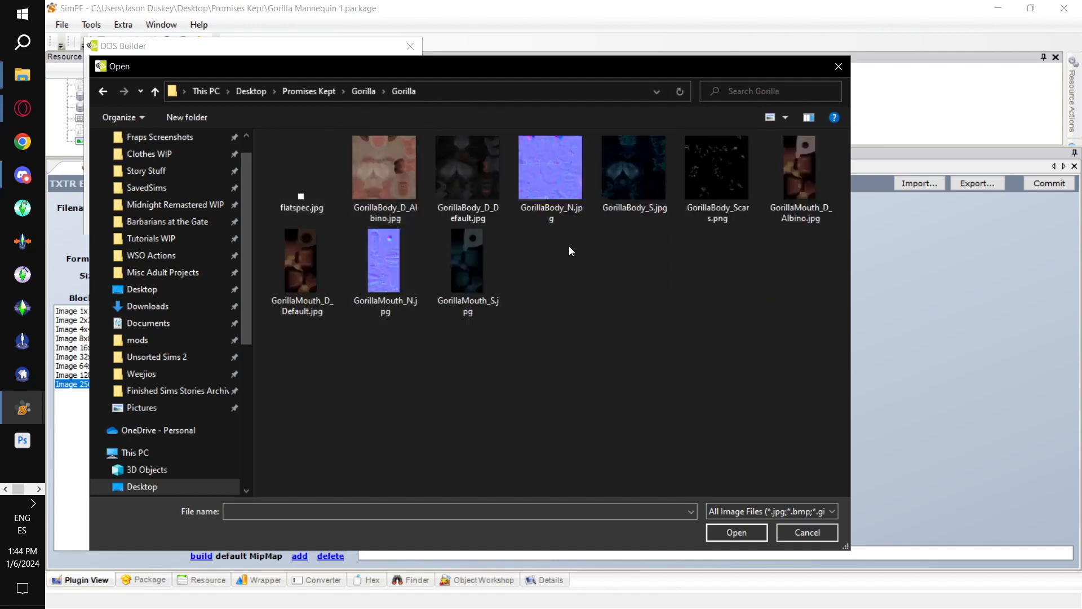
pyautogui.doubleClick(796, 168)
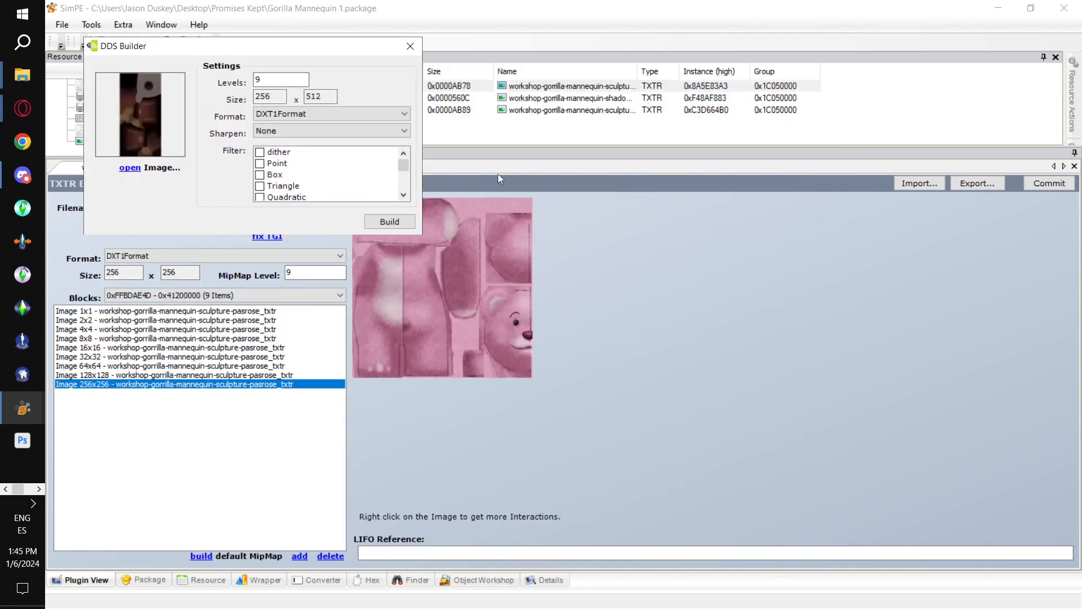
# Build the mouth texture in DXT3Format with no sharpening and commit it.
pyautogui.click(323, 115)
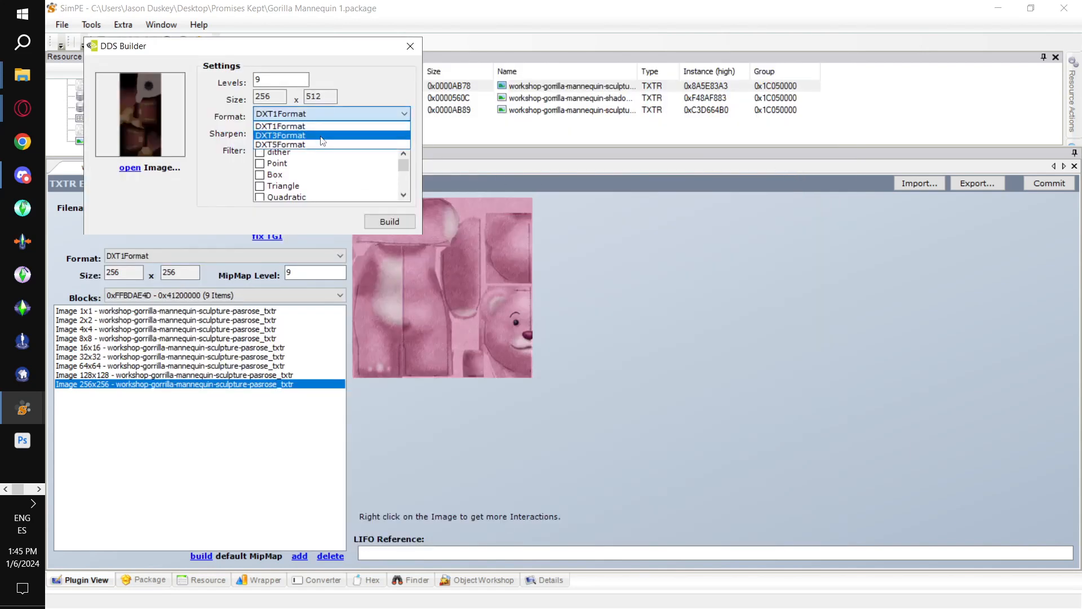
pyautogui.click(323, 141)
pyautogui.click(321, 116)
pyautogui.click(323, 135)
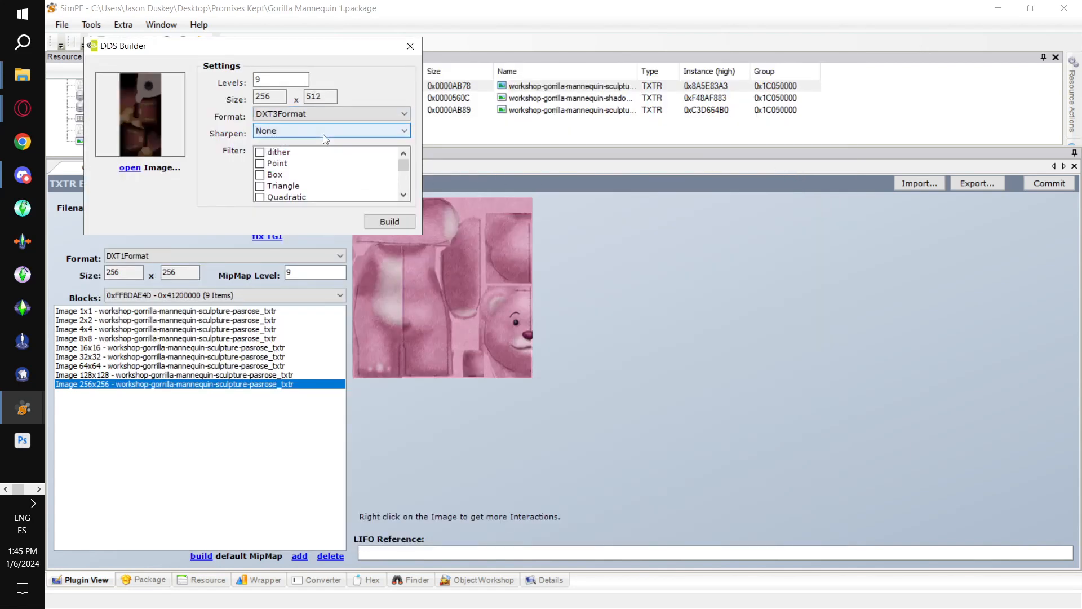
pyautogui.click(325, 132)
pyautogui.click(325, 140)
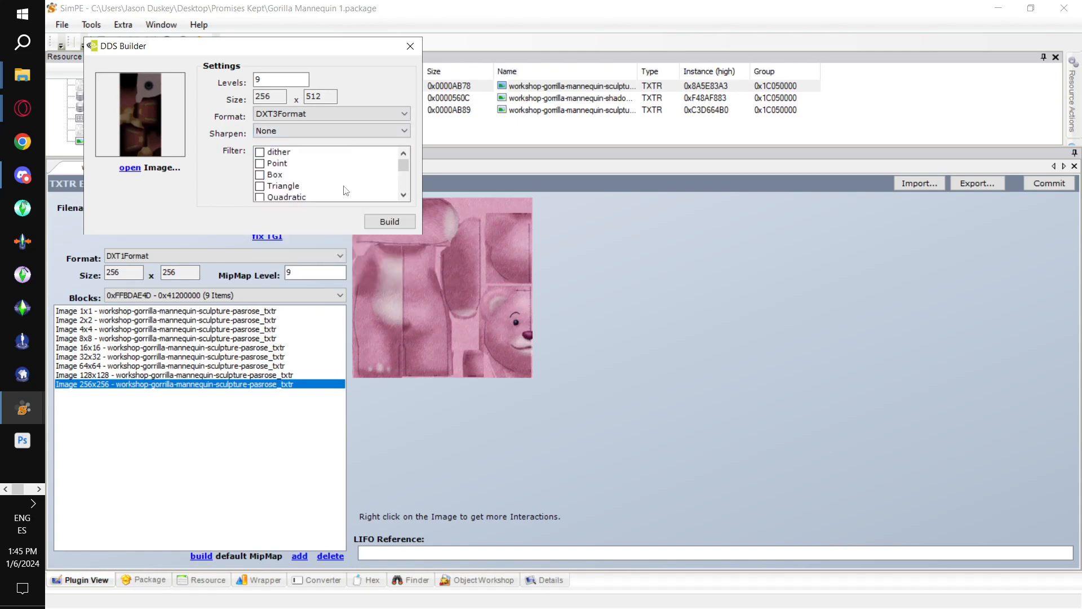
pyautogui.click(385, 223)
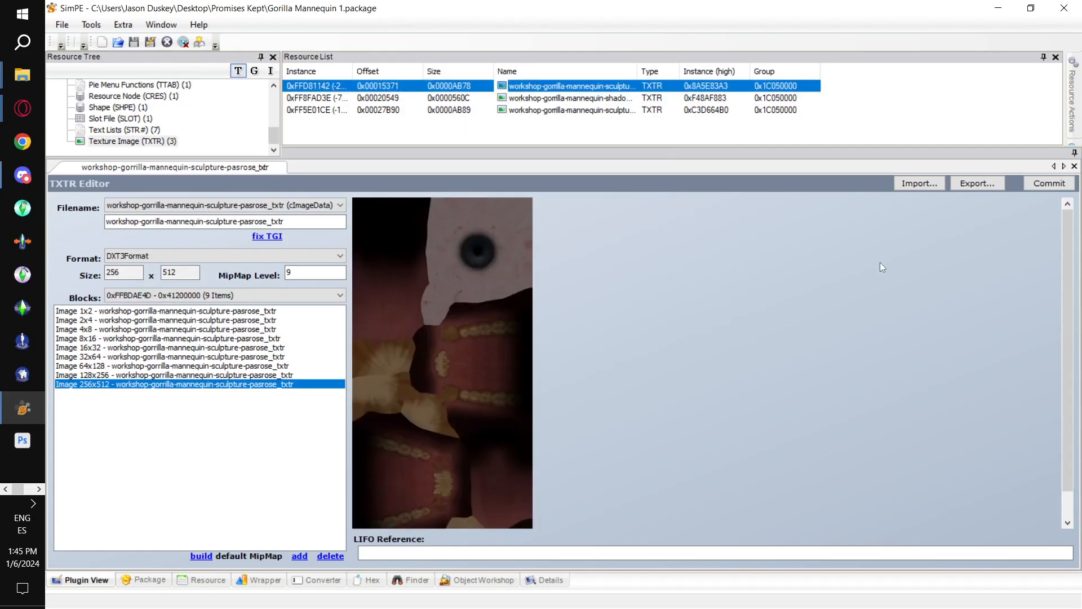
pyautogui.click(1043, 184)
pyautogui.click(587, 353)
# Delete the shadows-alpha texture image from the package.
pyautogui.click(610, 99)
pyautogui.rightClick(610, 99)
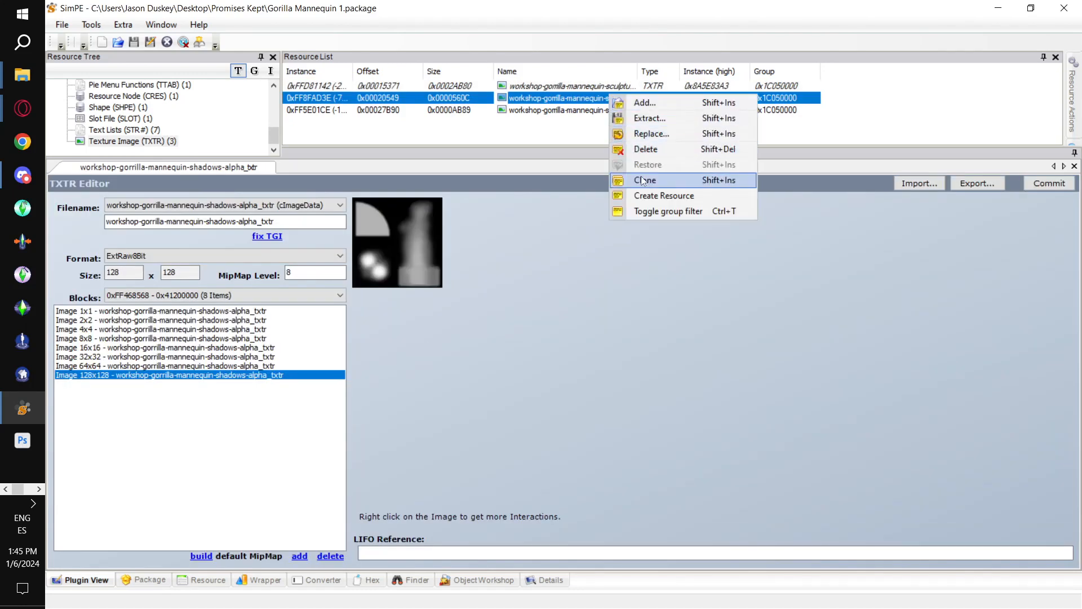
pyautogui.click(648, 152)
# Rebuild the sculpturewedgenutcracker-base-blue texture from GorillaBody_D_Albino.jpg in DXT3Format and commit it.
pyautogui.click(587, 109)
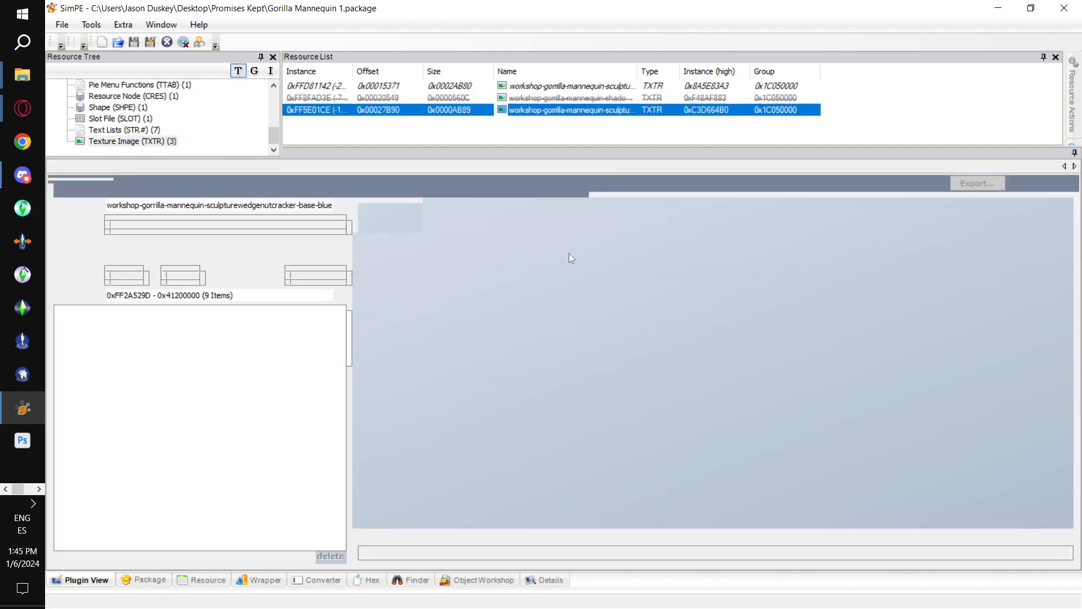
pyautogui.rightClick(455, 276)
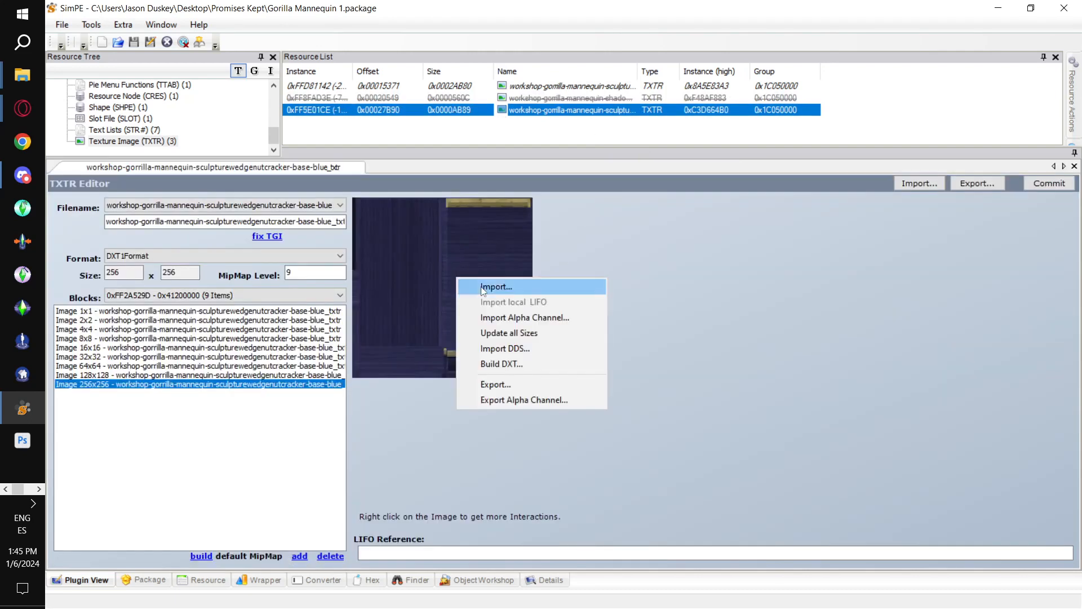
pyautogui.click(516, 365)
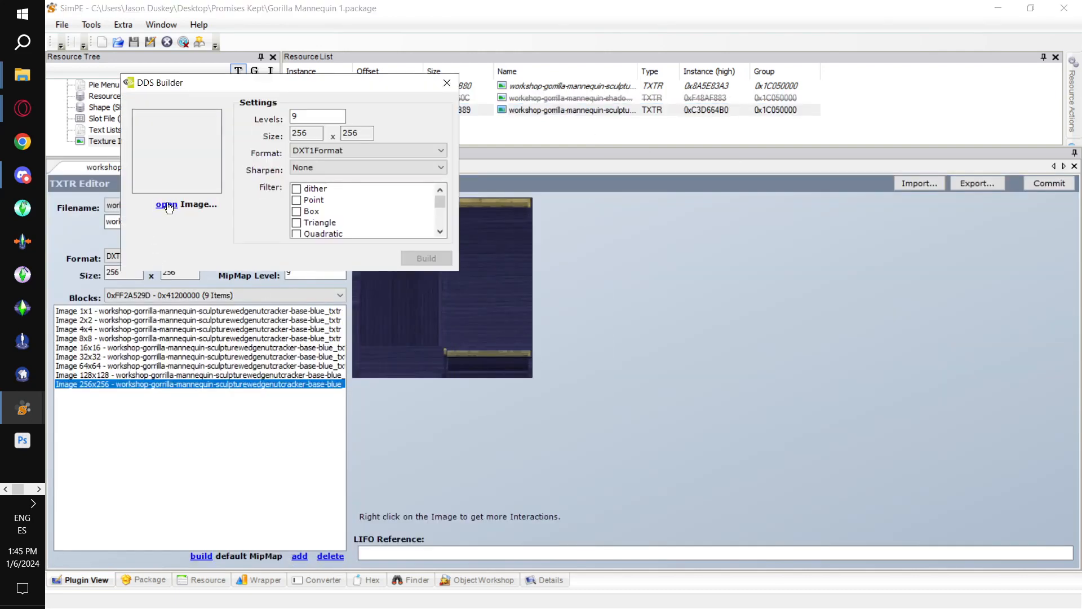
pyautogui.click(166, 205)
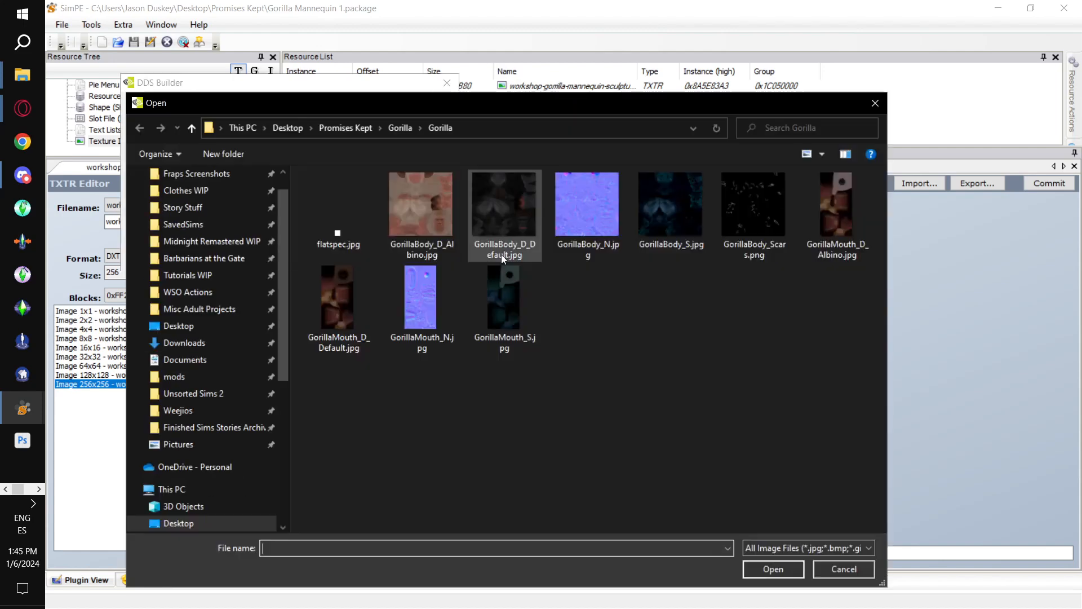
pyautogui.doubleClick(408, 208)
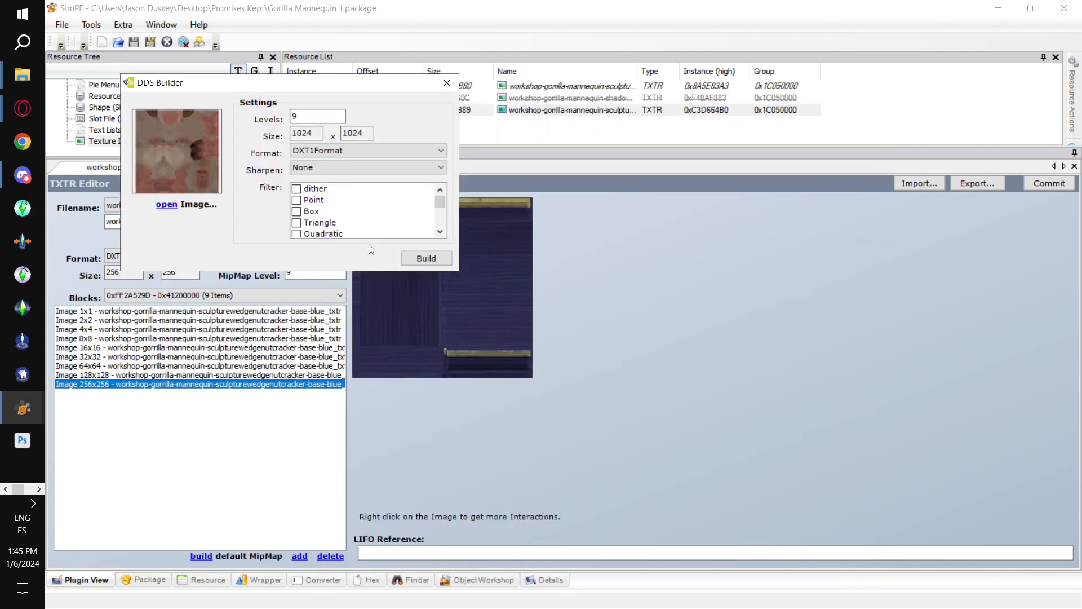
pyautogui.click(389, 151)
pyautogui.click(341, 172)
pyautogui.click(426, 258)
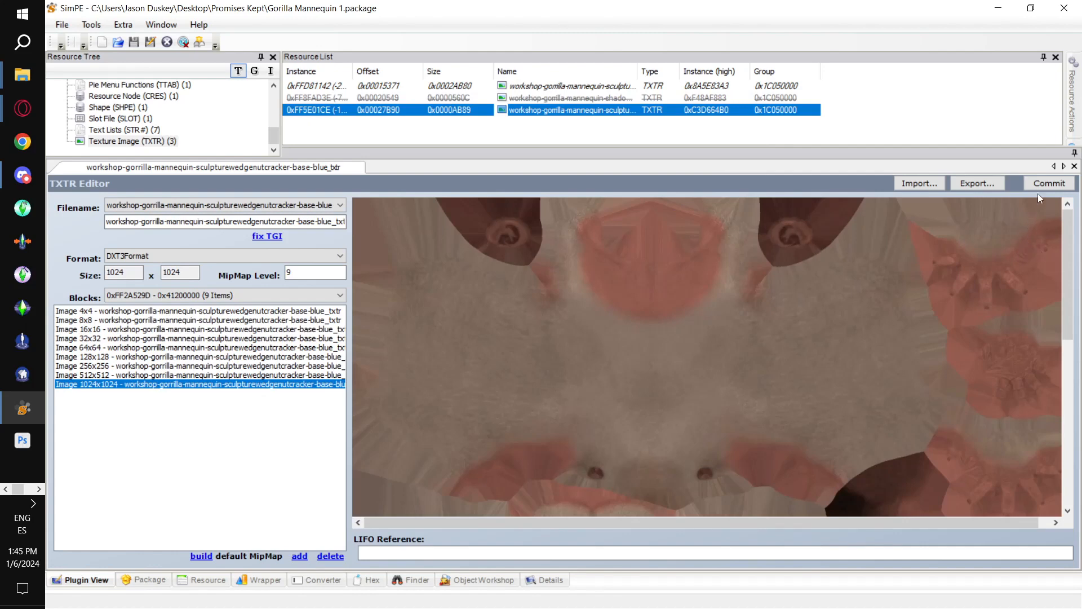
pyautogui.click(1036, 186)
pyautogui.click(586, 350)
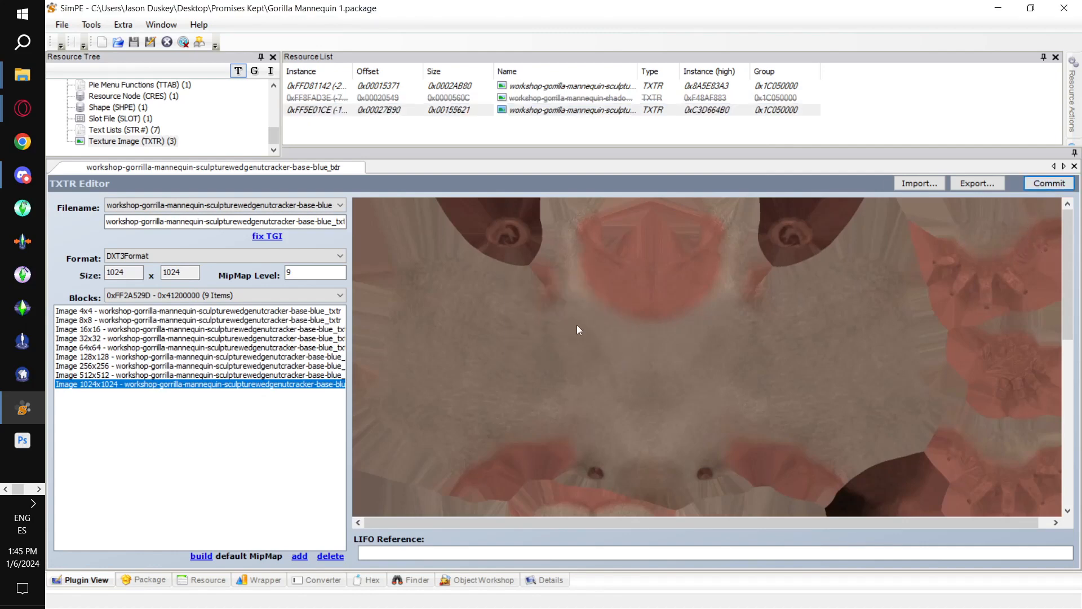
# Delete the southwallshadow_alpha resource from the Material Definitions.
pyautogui.scroll(-1, 148, 130)
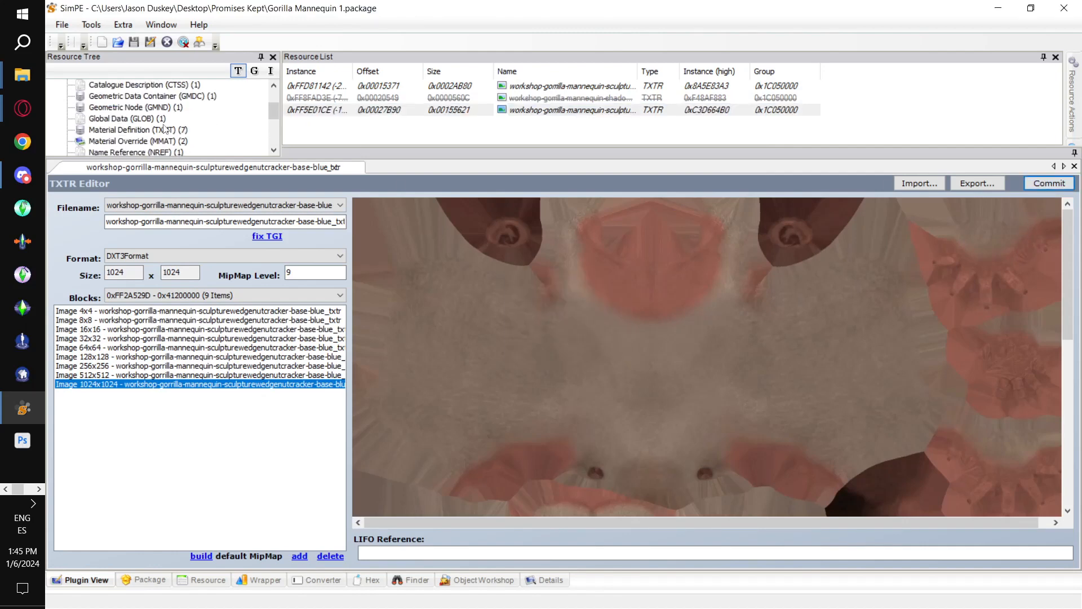
pyautogui.click(180, 130)
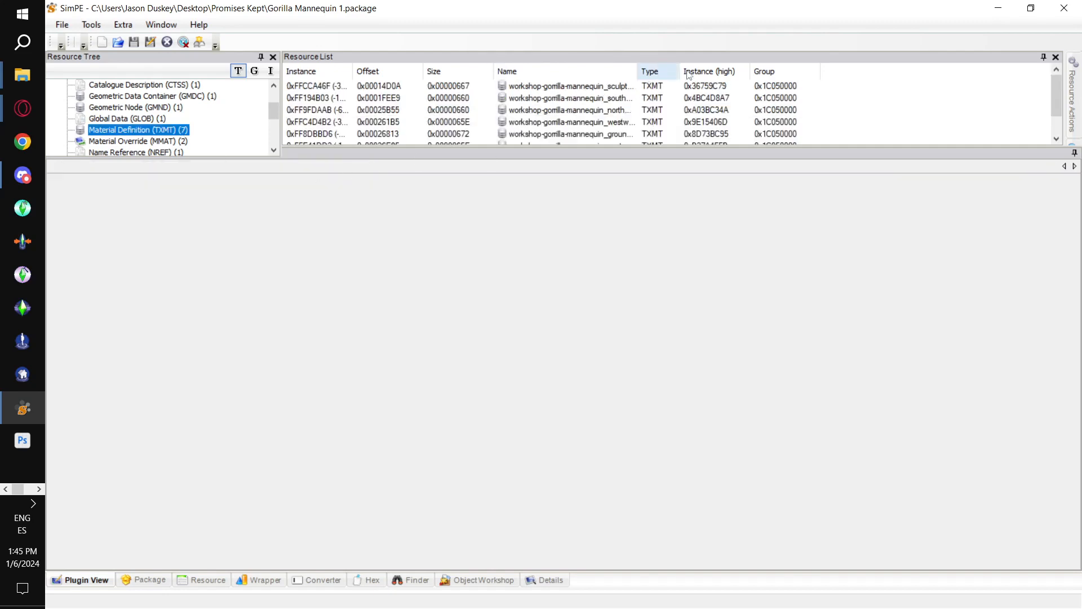
pyautogui.click(631, 89)
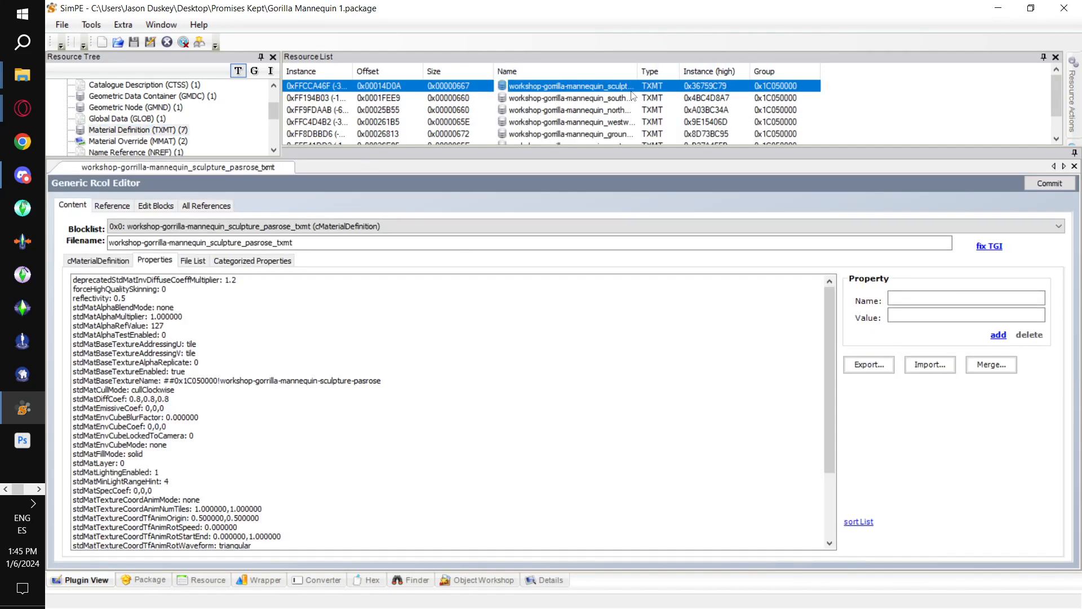
pyautogui.click(628, 98)
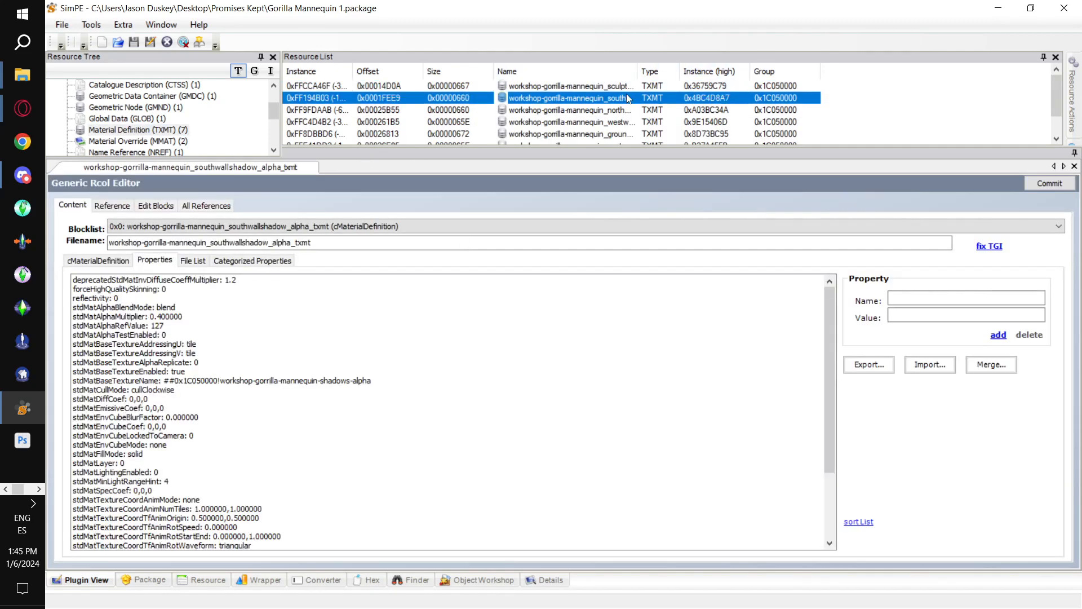
pyautogui.rightClick(628, 99)
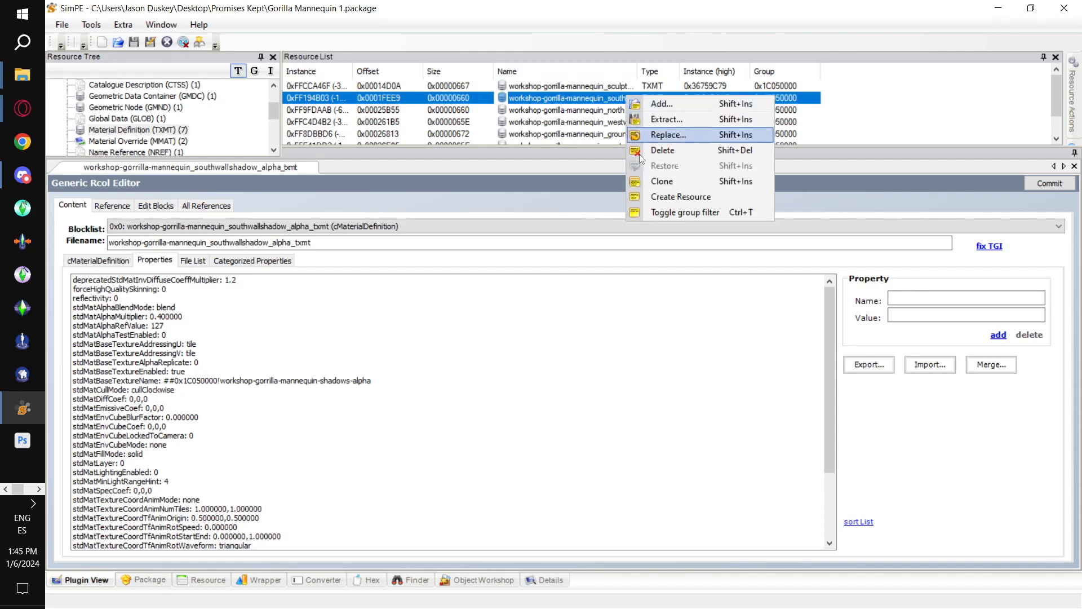
pyautogui.click(665, 152)
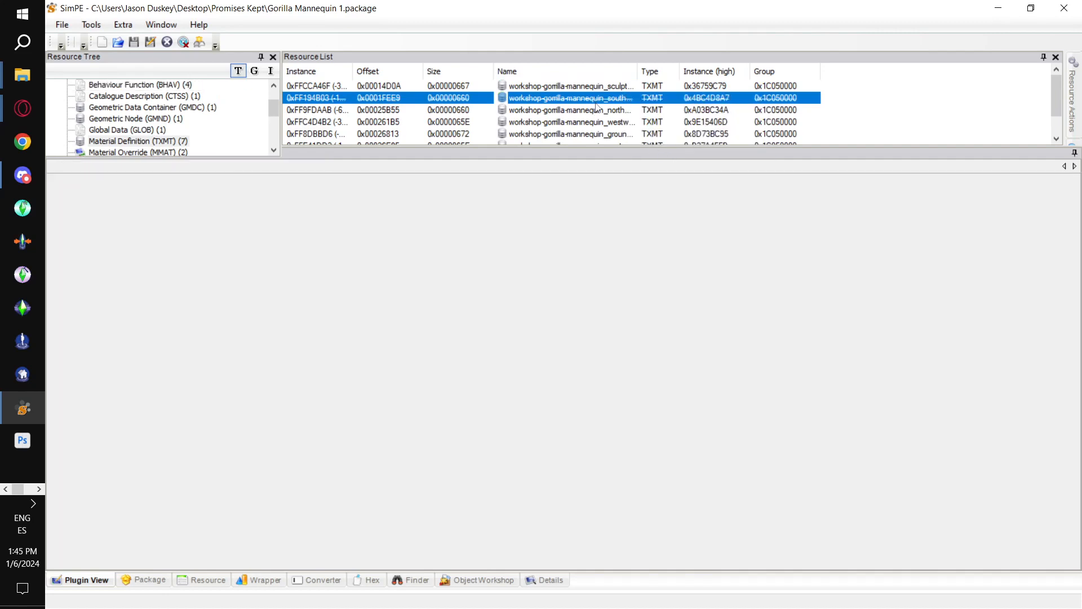
# Delete the northwallshadow_alpha resource from the Material Definitions.
pyautogui.click(598, 110)
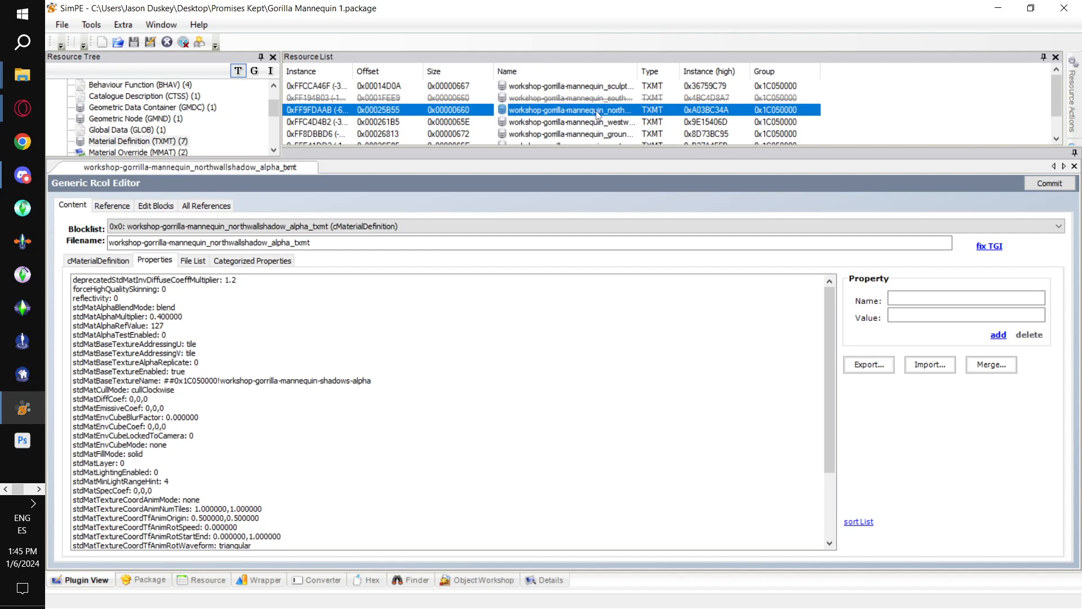
pyautogui.rightClick(597, 111)
pyautogui.click(640, 149)
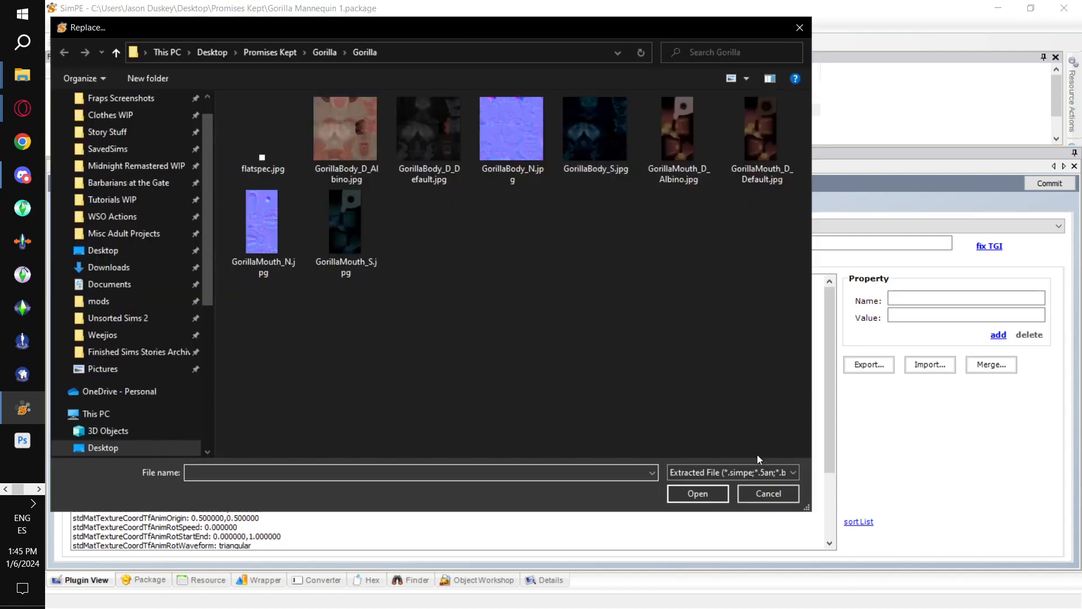
pyautogui.click(766, 494)
pyautogui.rightClick(543, 111)
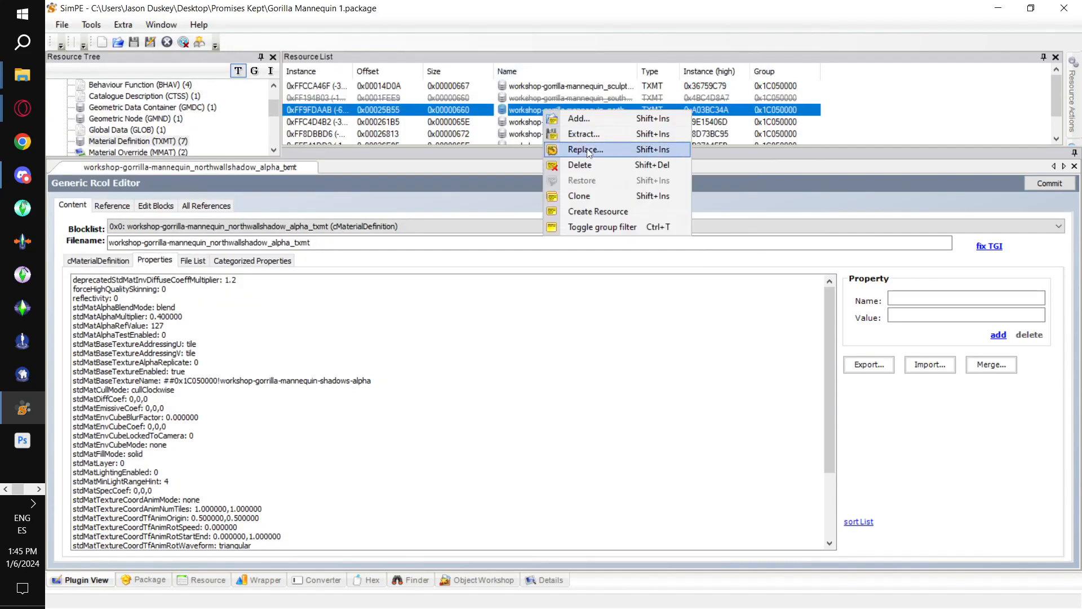
pyautogui.click(603, 163)
# Delete the westwallshadow_alpha and groundshadow_alpha resources from the Material Definitions.
pyautogui.click(587, 123)
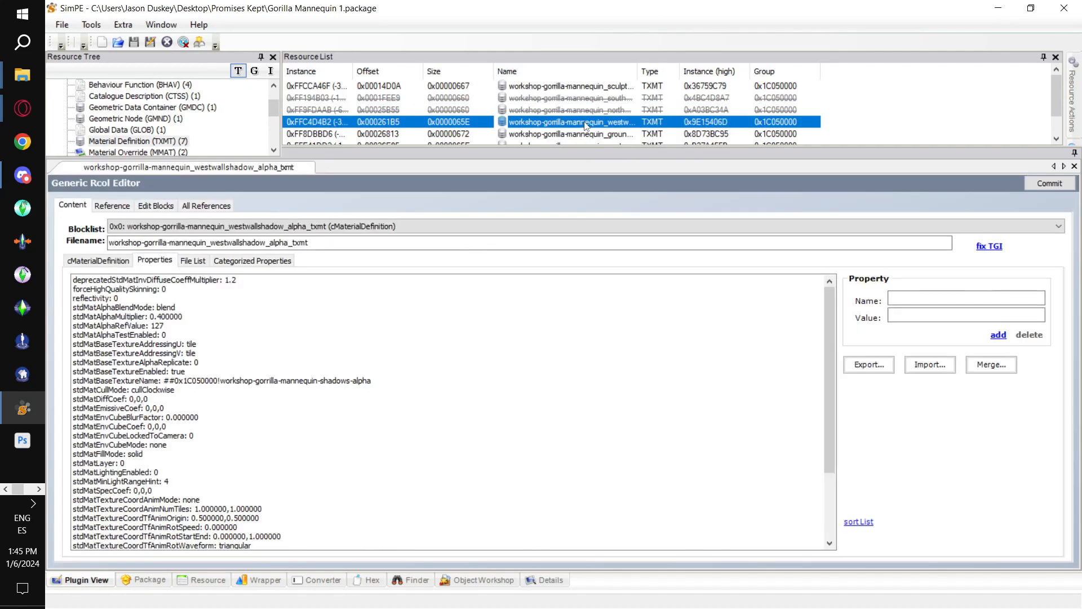
pyautogui.rightClick(586, 125)
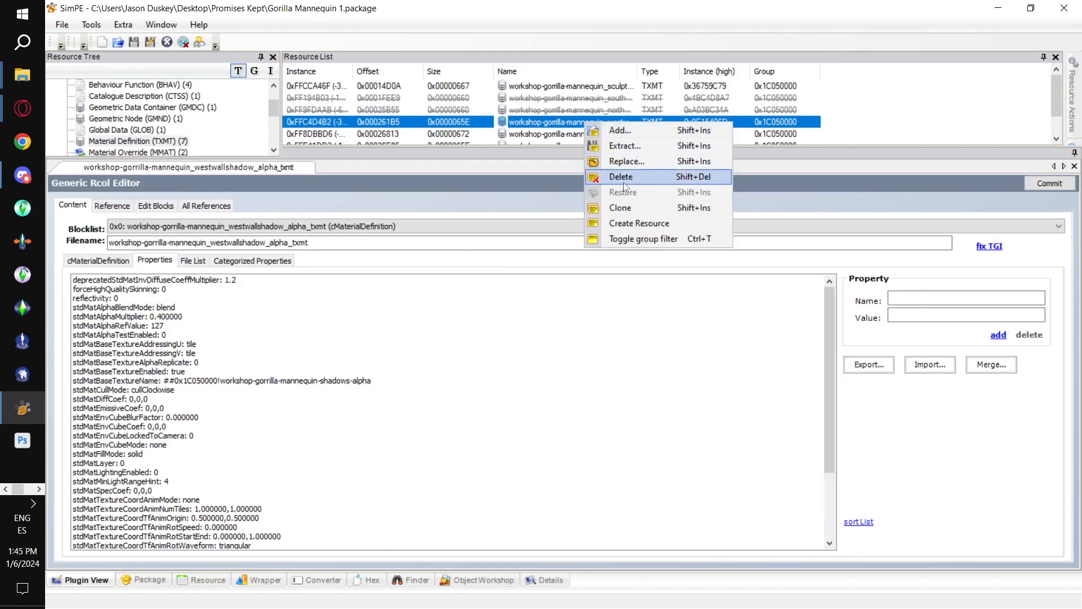
pyautogui.click(603, 176)
pyautogui.click(607, 139)
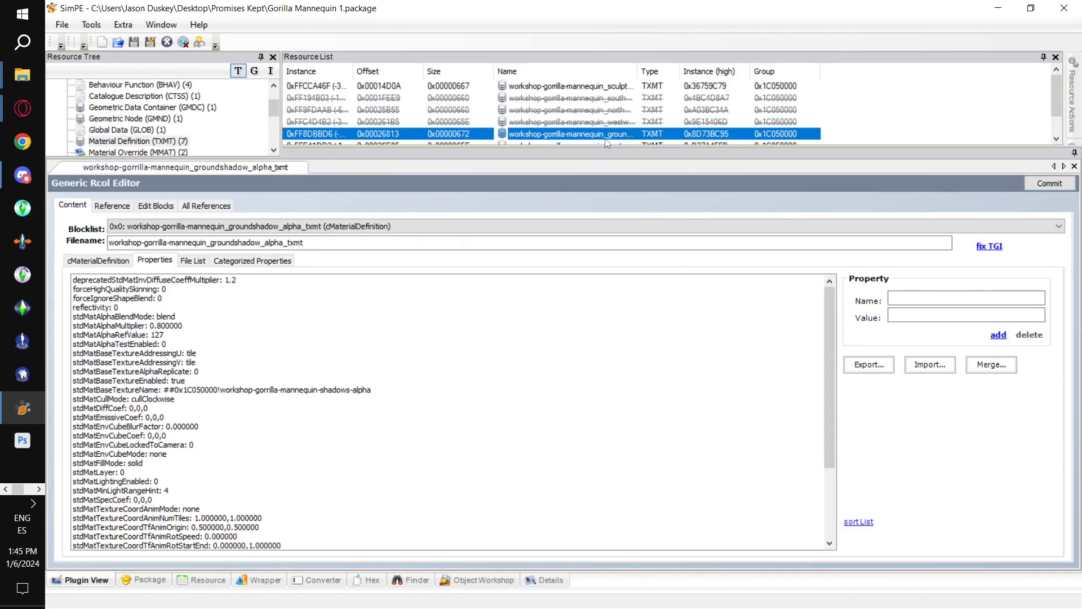
pyautogui.rightClick(608, 141)
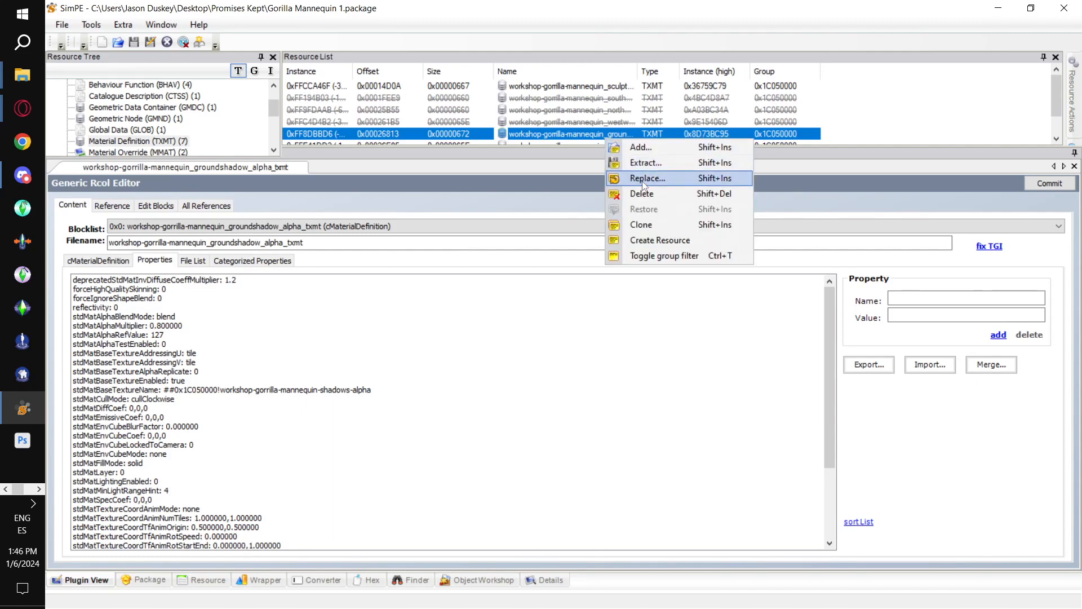
pyautogui.click(642, 192)
# Delete the eastwallshadow_alpha resource from the Material Definitions.
pyautogui.scroll(-1, 618, 120)
pyautogui.click(616, 122)
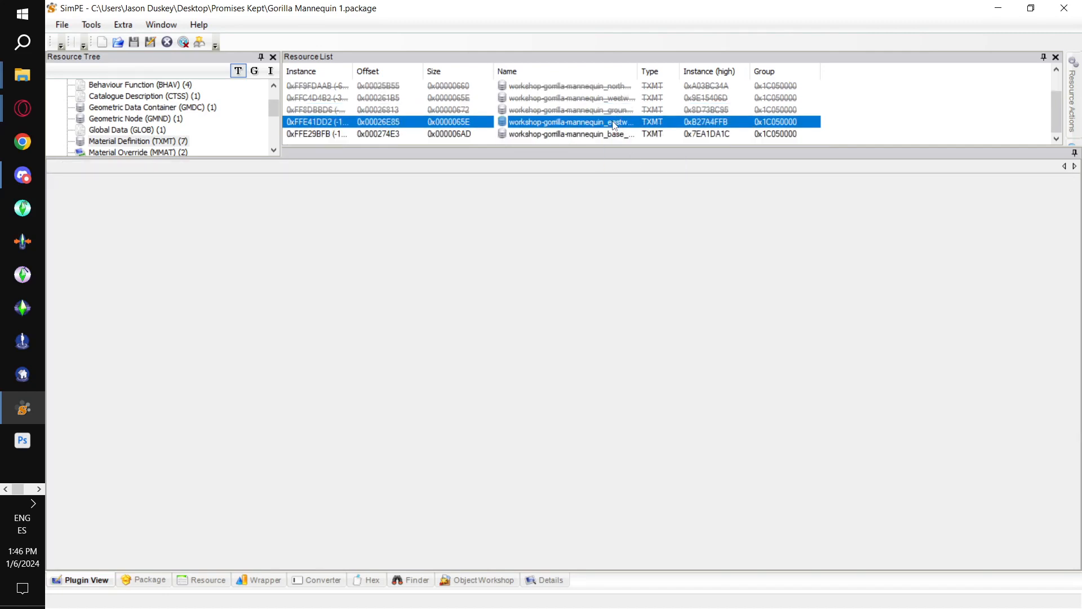
pyautogui.rightClick(614, 125)
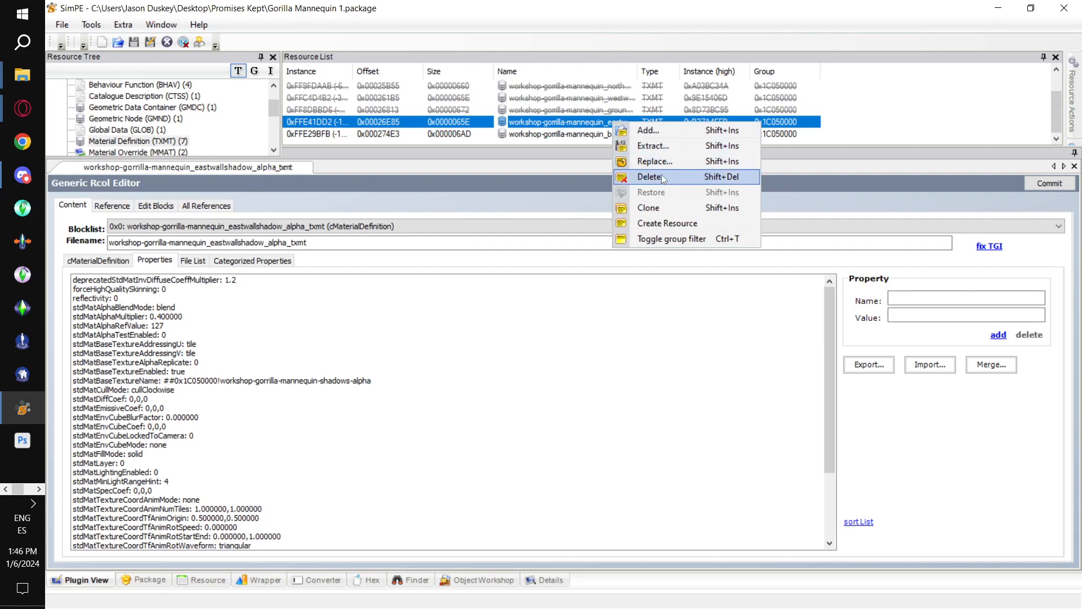
pyautogui.click(661, 174)
# Save the Gorilla Mannequin 1 package with the shadow material definitions removed.
pyautogui.click(625, 136)
pyautogui.scroll(1, 623, 127)
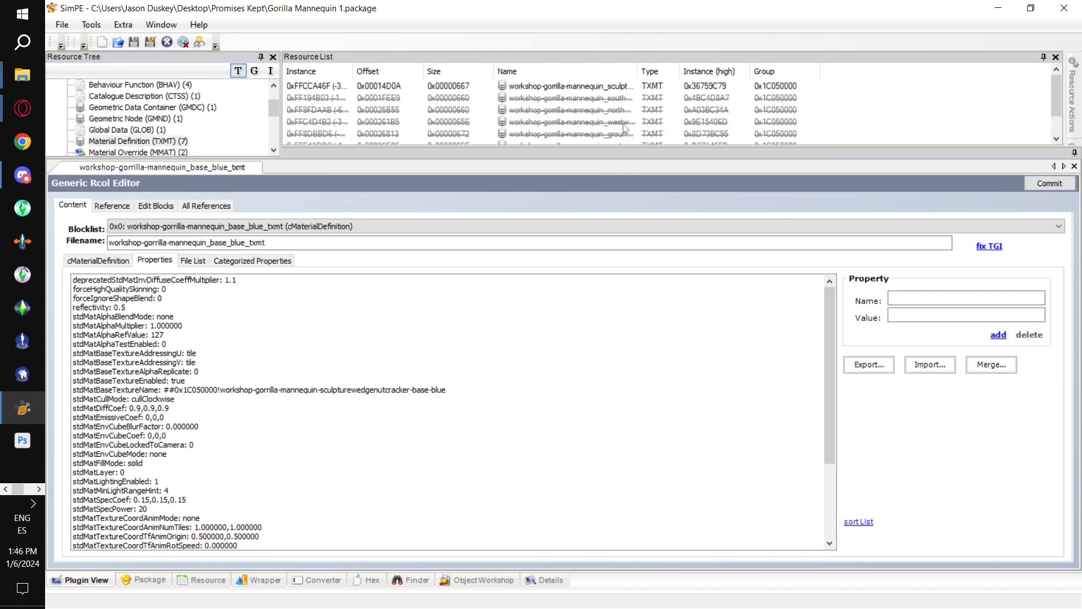
pyautogui.click(63, 25)
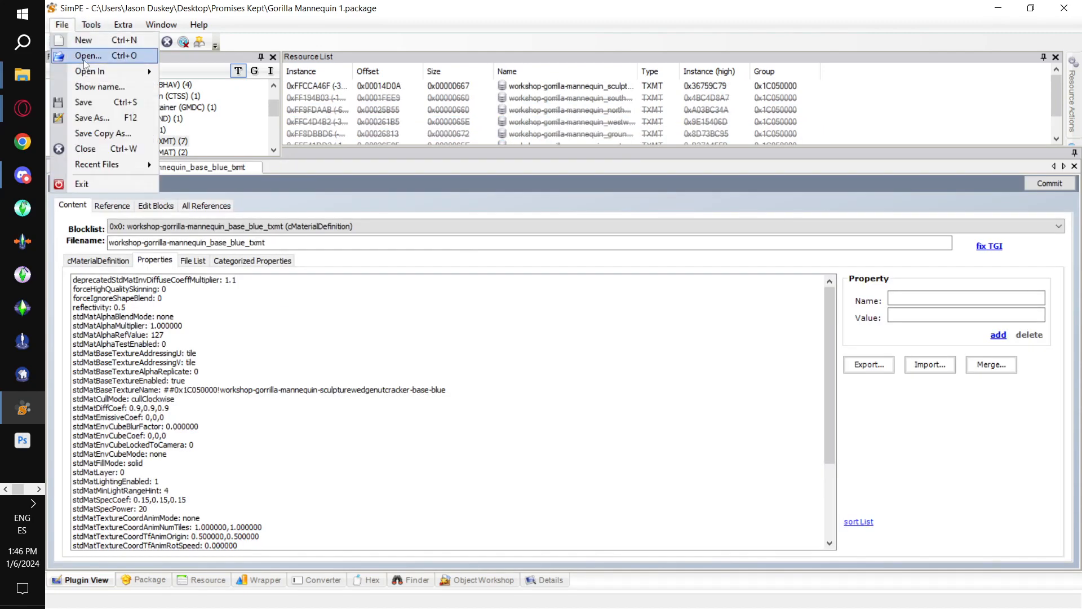
pyautogui.click(107, 99)
# Set the sculpture_pasrose material definition's stdMatDiffCoef to 125, 125, 125 and commit the resource.
pyautogui.click(554, 86)
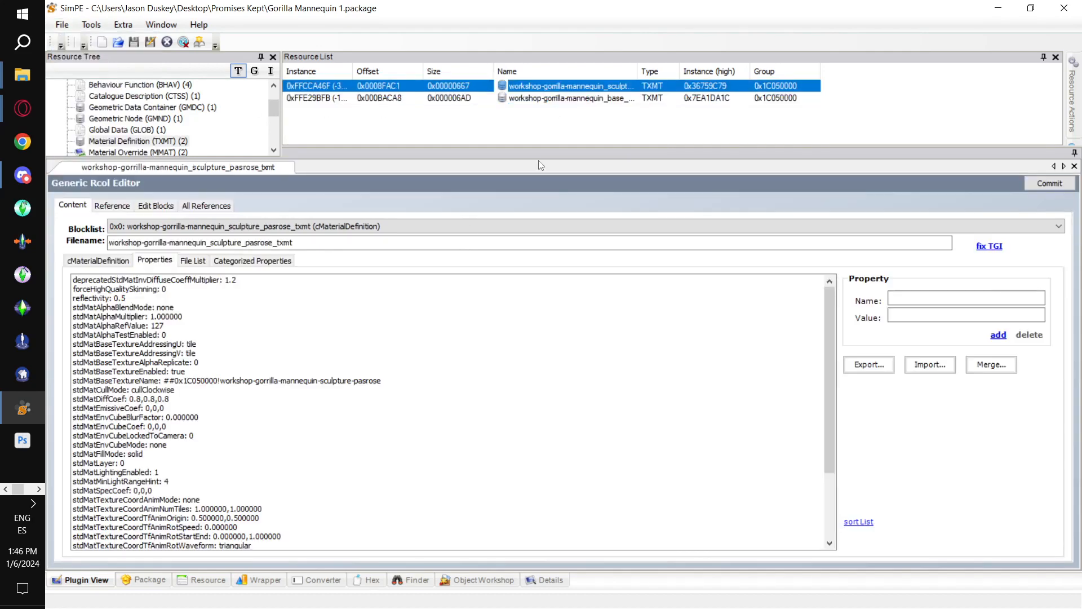
pyautogui.click(246, 261)
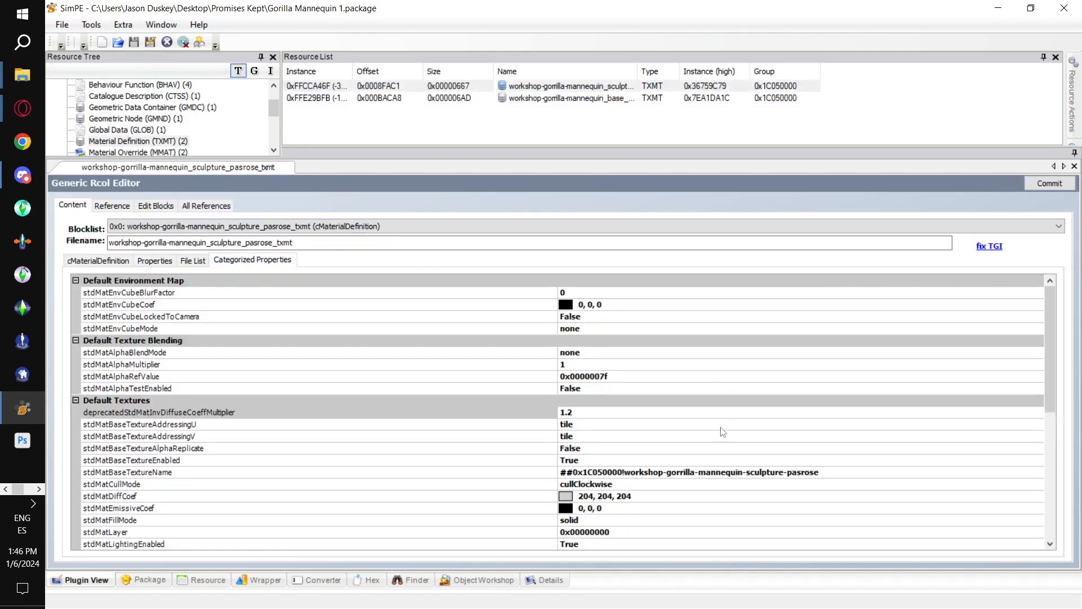
pyautogui.scroll(-2, 717, 440)
pyautogui.scroll(1, 717, 440)
pyautogui.scroll(-2, 711, 435)
pyautogui.scroll(3, 709, 435)
pyautogui.scroll(-2, 707, 436)
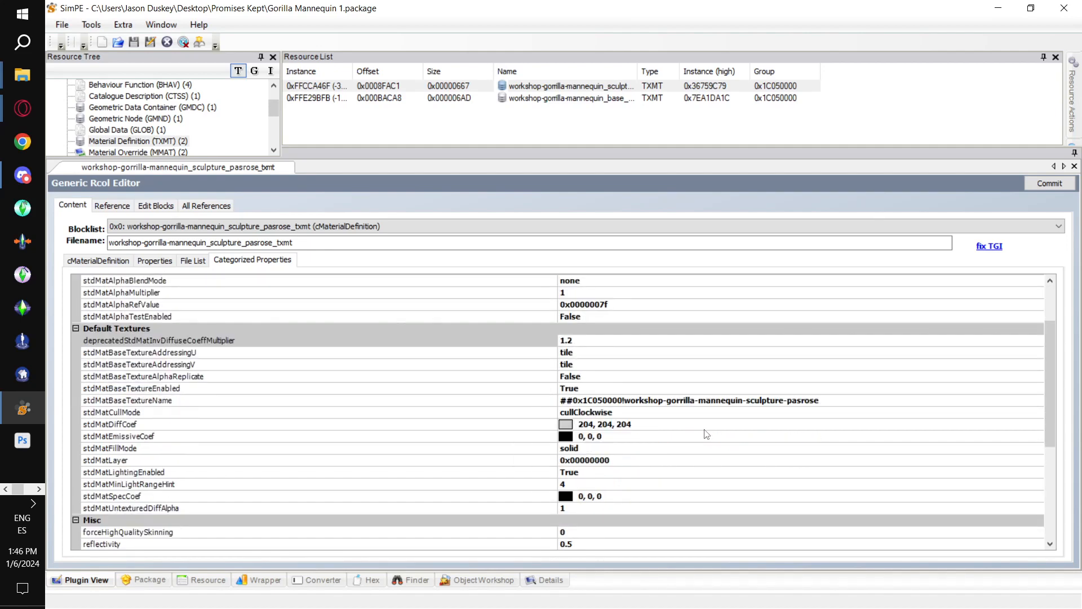
pyautogui.click(650, 425)
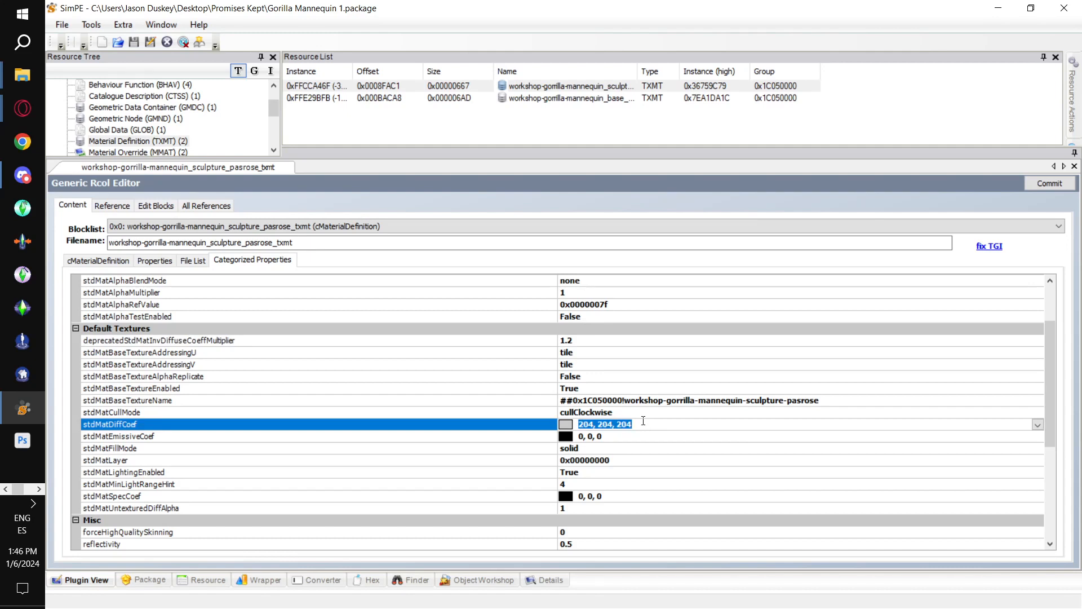
pyautogui.click(644, 425)
pyautogui.moveTo(630, 425); pyautogui.dragTo(578, 427)
pyautogui.write('125')
pyautogui.click(848, 462)
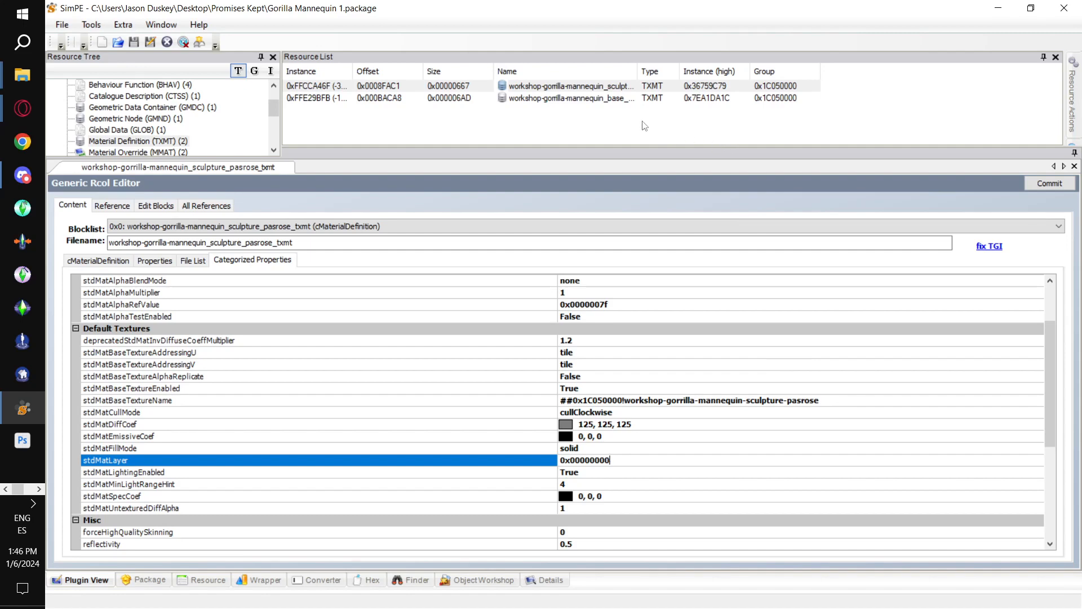
pyautogui.click(634, 99)
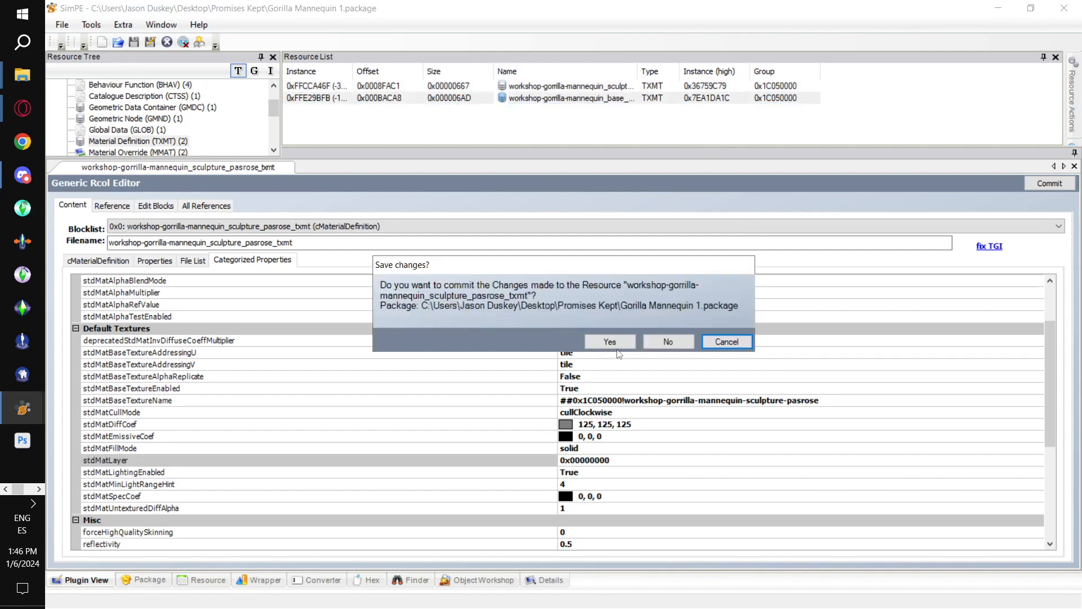
pyautogui.click(610, 342)
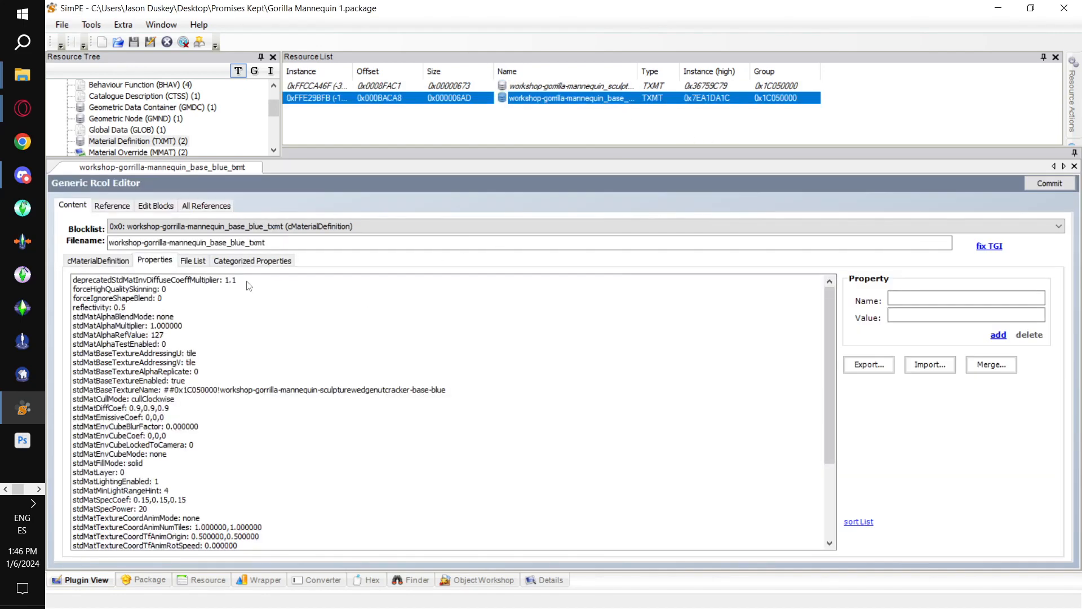
# Select the stdMatDiffCoef value in the base_blue material definition's categorized properties and commit the resource without editing it.
pyautogui.click(255, 260)
pyautogui.scroll(-2, 726, 403)
pyautogui.scroll(2, 720, 419)
pyautogui.click(644, 496)
pyautogui.doubleClick(645, 497)
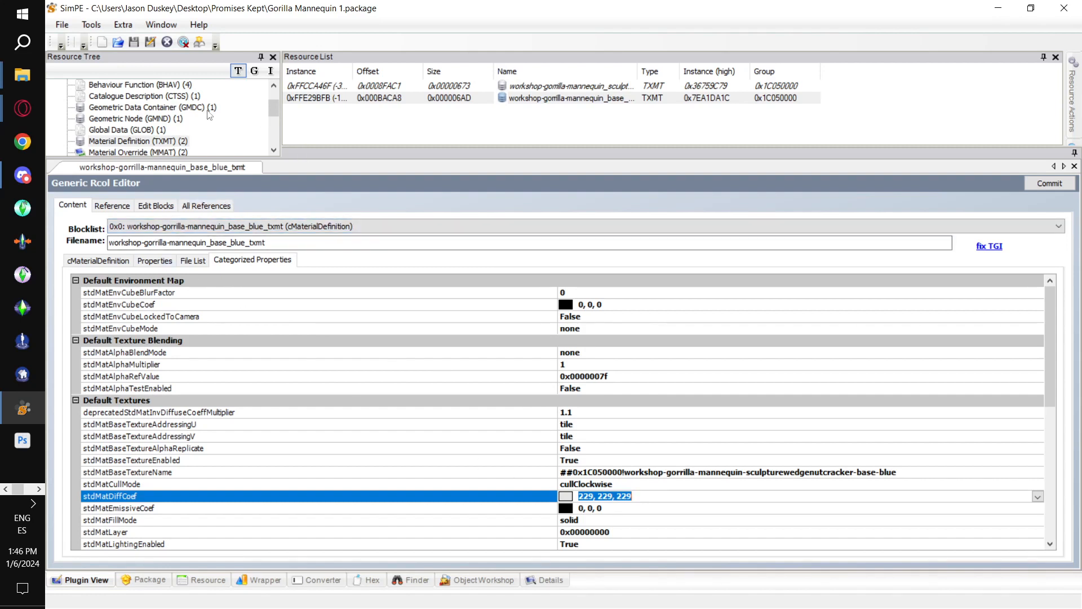
pyautogui.click(1050, 183)
pyautogui.click(590, 352)
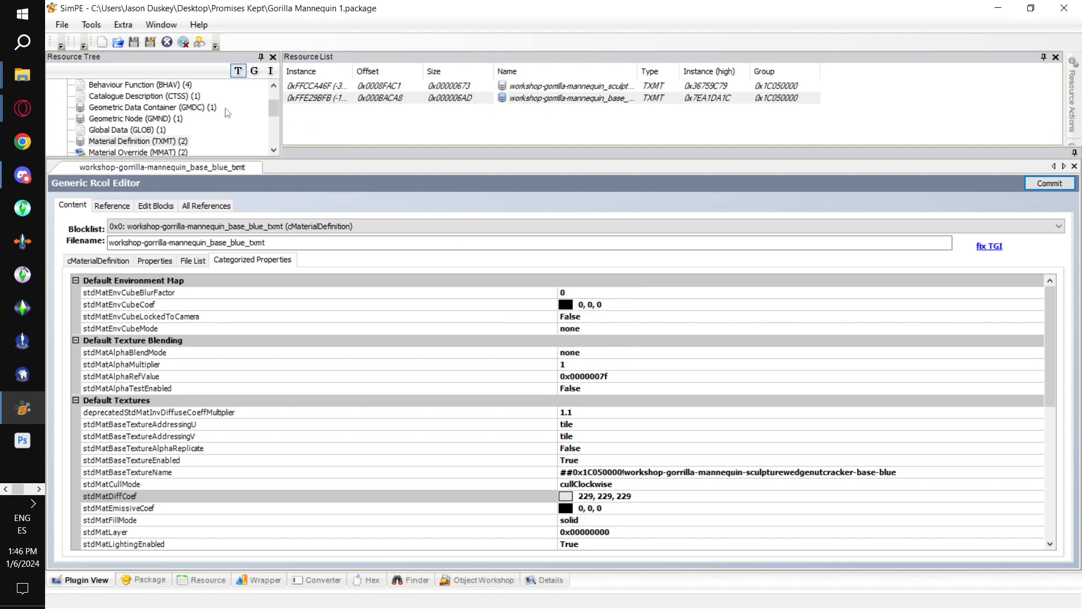
# Preview the gorilla mesh in the Geometric Data Container to check how its materials look.
pyautogui.click(200, 108)
pyautogui.click(451, 87)
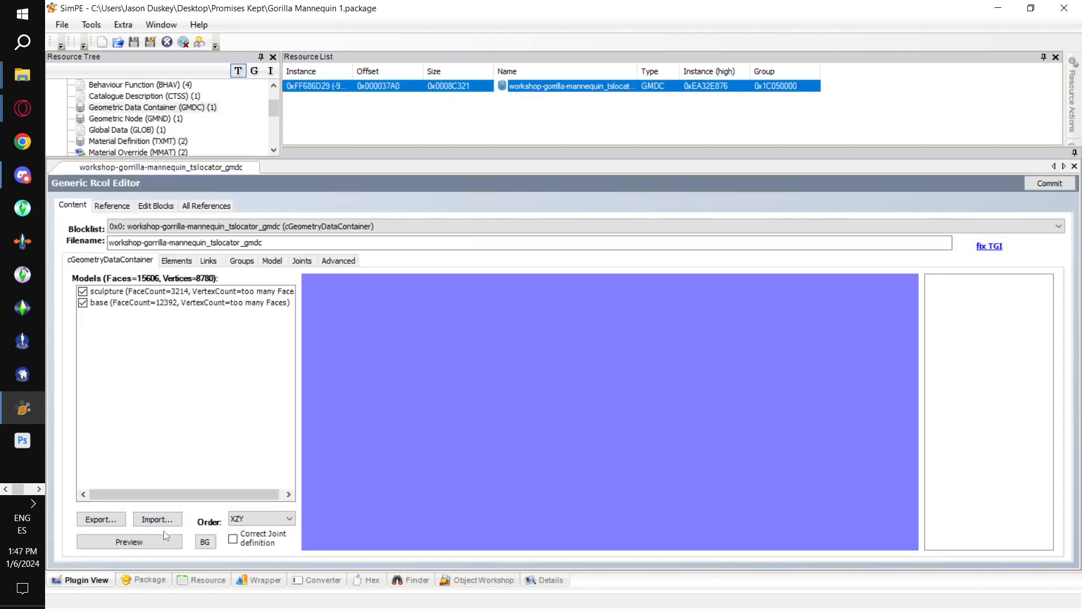
pyautogui.click(160, 543)
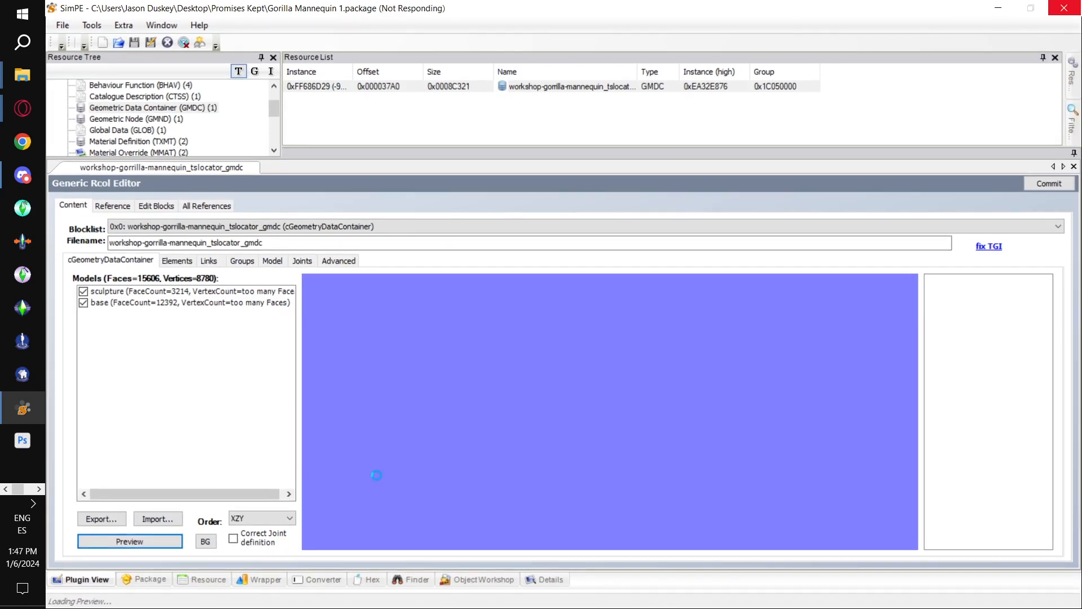
pyautogui.moveTo(562, 436)
pyautogui.mouseDown()
pyautogui.moveTo(370, 465)
pyautogui.moveTo(374, 451)
pyautogui.moveTo(357, 433)
pyautogui.moveTo(541, 433)
pyautogui.moveTo(680, 450)
pyautogui.moveTo(770, 439)
pyautogui.moveTo(609, 434)
pyautogui.moveTo(550, 451)
pyautogui.mouseUp()
pyautogui.scroll(-1, 253, 102)
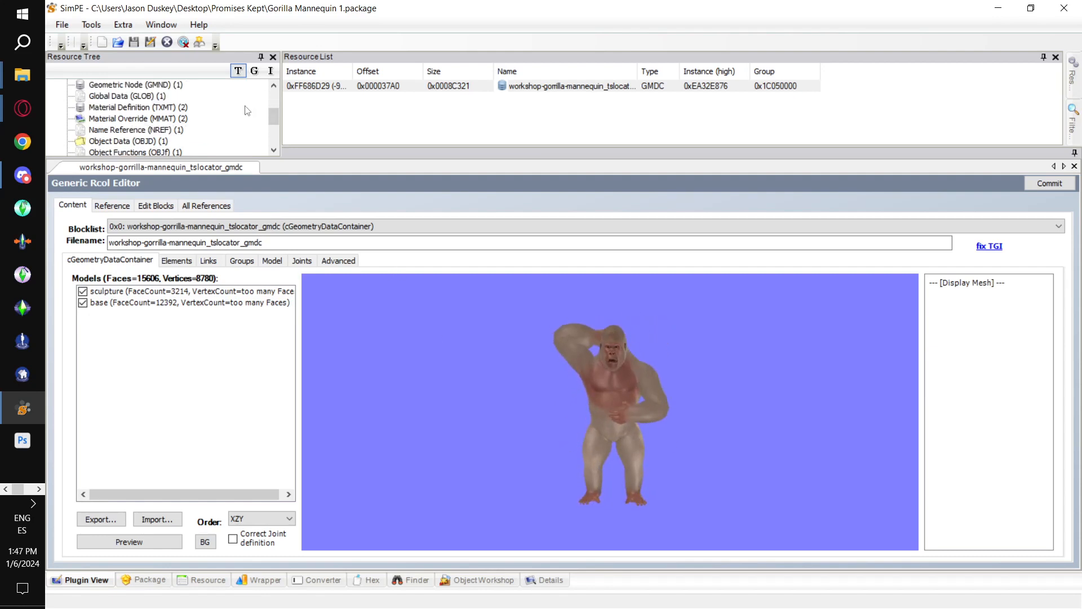
# Set the base_blue material definition's stdMatSpecCoef to 10, 10, 10.
pyautogui.click(173, 108)
pyautogui.click(535, 100)
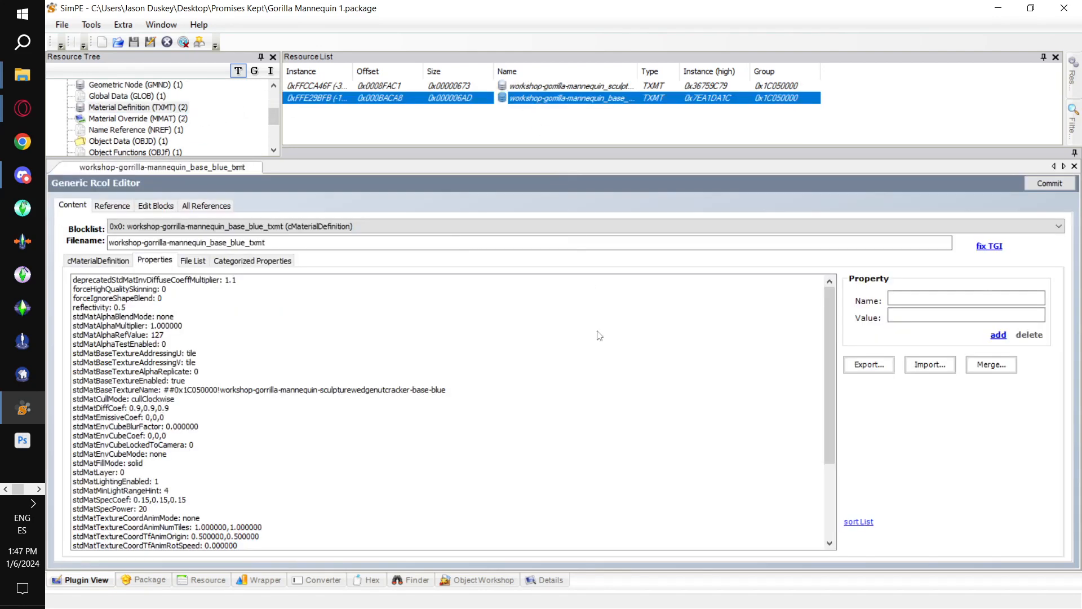
pyautogui.click(243, 263)
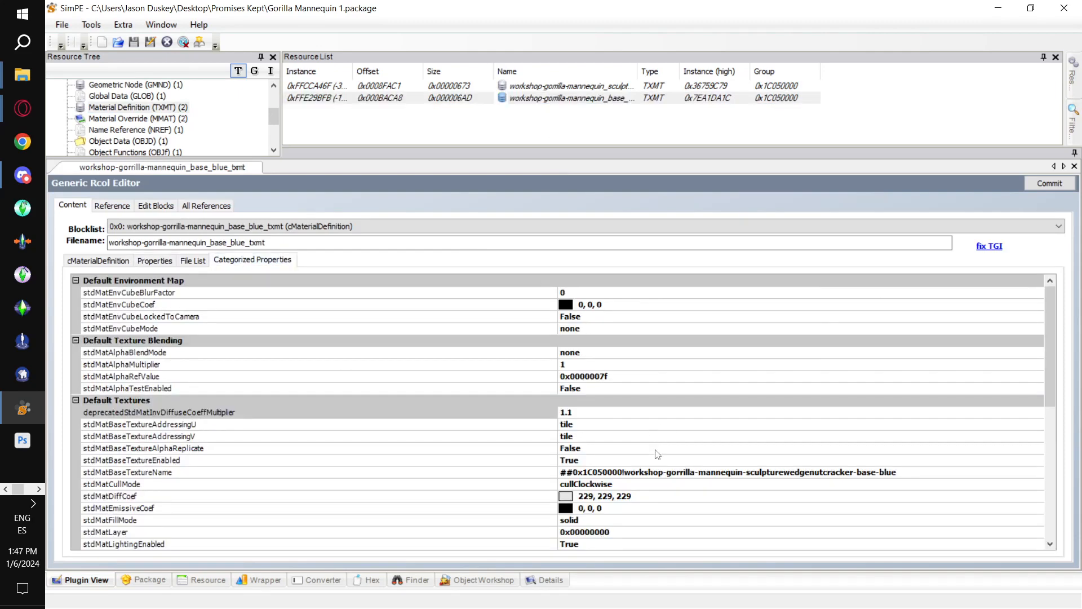
pyautogui.click(642, 498)
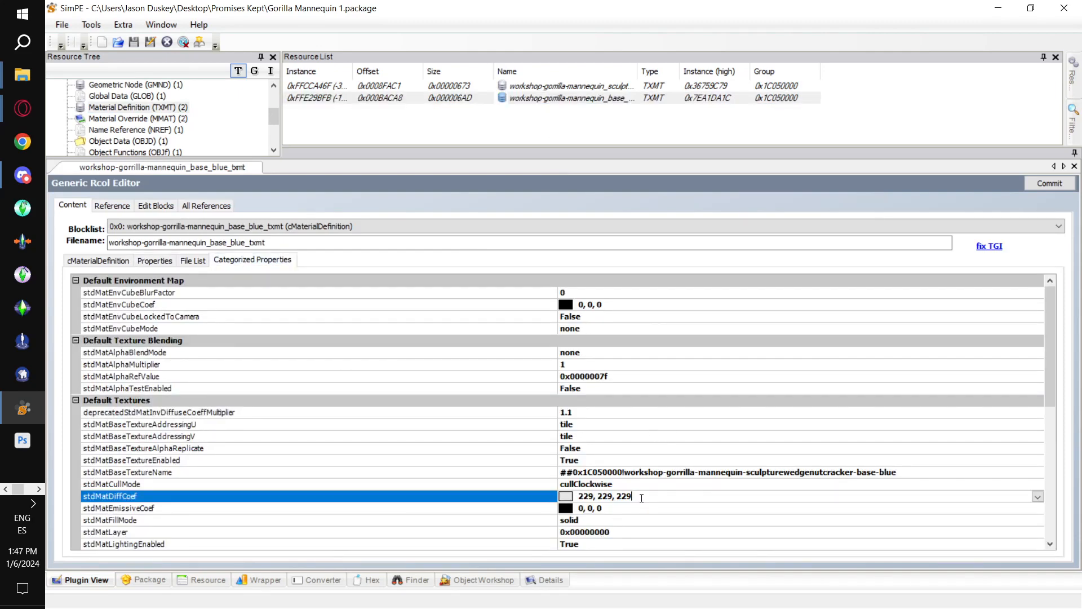
pyautogui.click(642, 498)
pyautogui.scroll(-3, 644, 494)
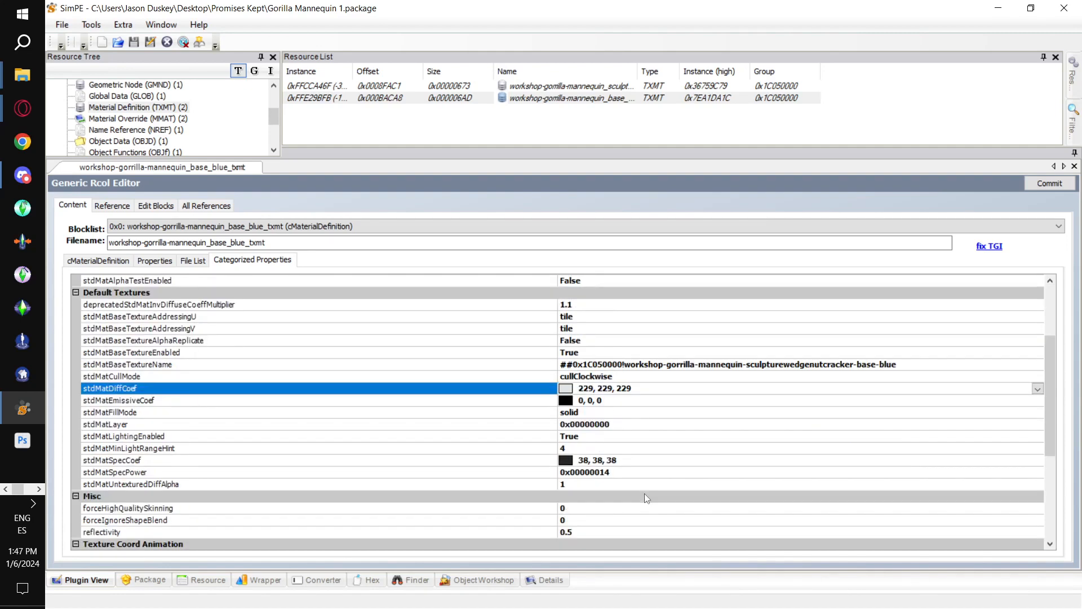
pyautogui.scroll(3, 644, 493)
pyautogui.scroll(-2, 638, 498)
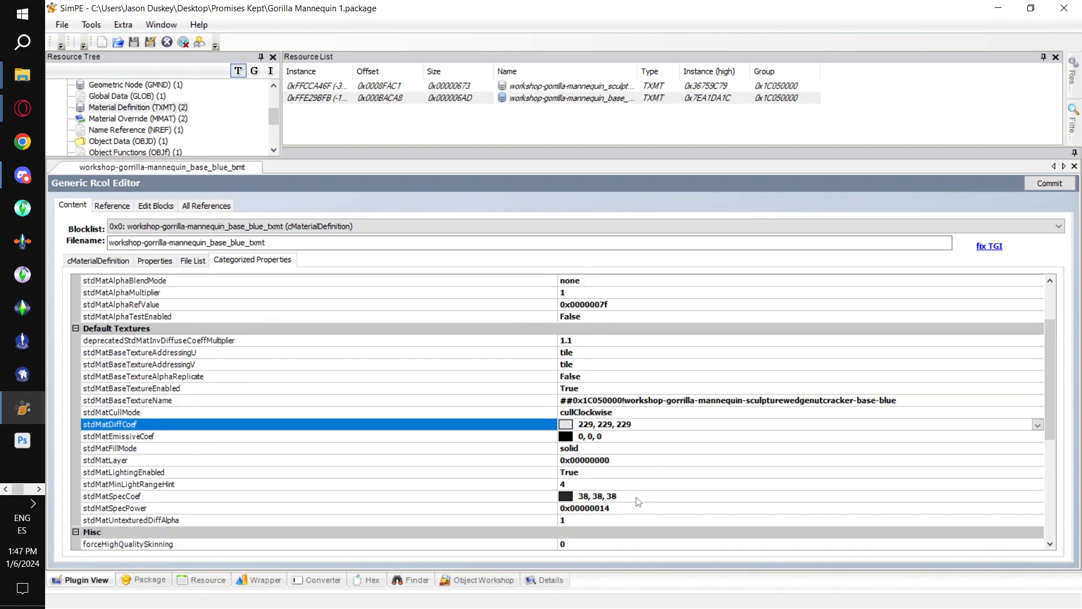
pyautogui.click(638, 497)
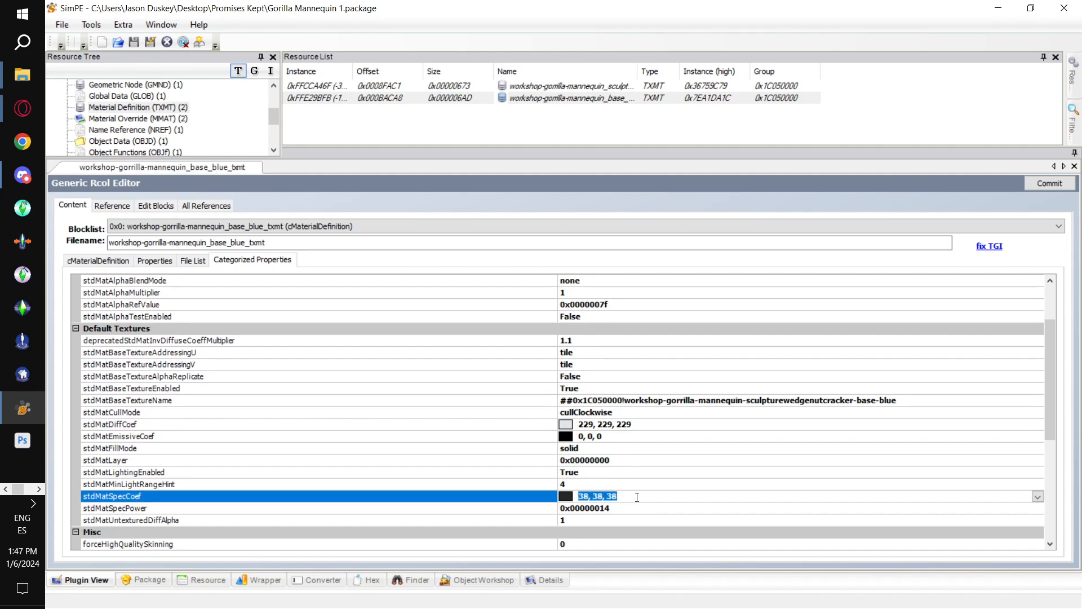
pyautogui.write('10, 10, 10')
# Set the base_blue material's stdMatDiffCoef to 150, 150, 150 and commit the resource.
pyautogui.click(638, 427)
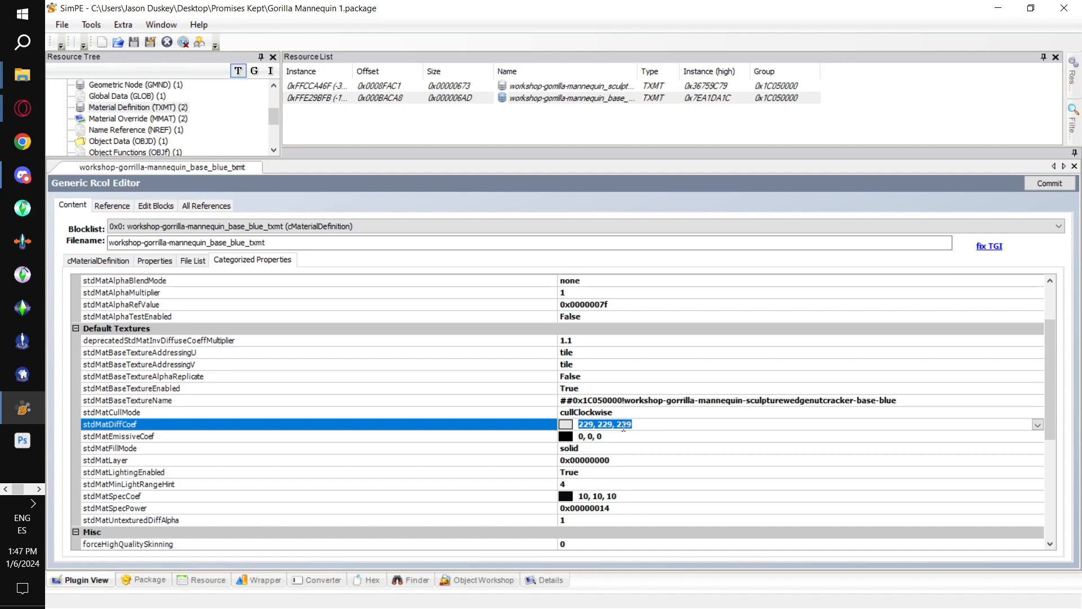
pyautogui.write('150, 150, 150')
pyautogui.click(723, 449)
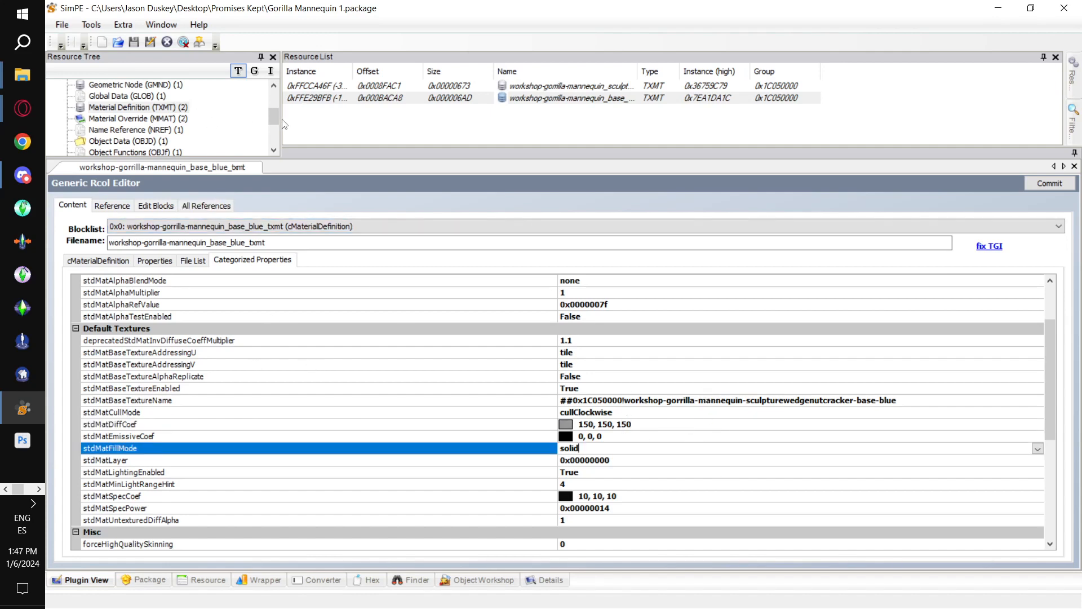
pyautogui.click(1043, 185)
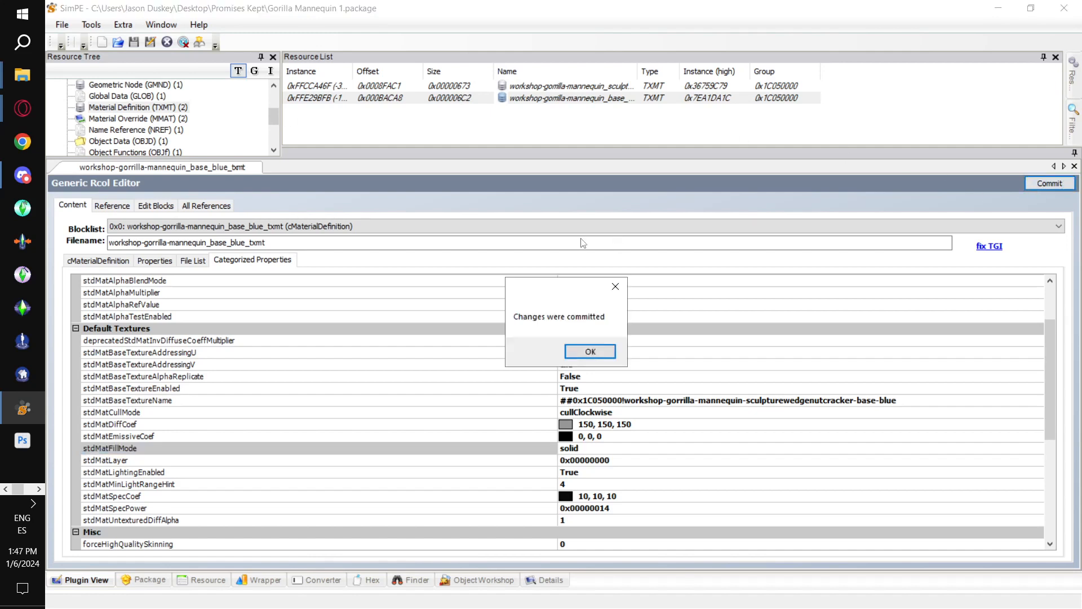
pyautogui.click(580, 349)
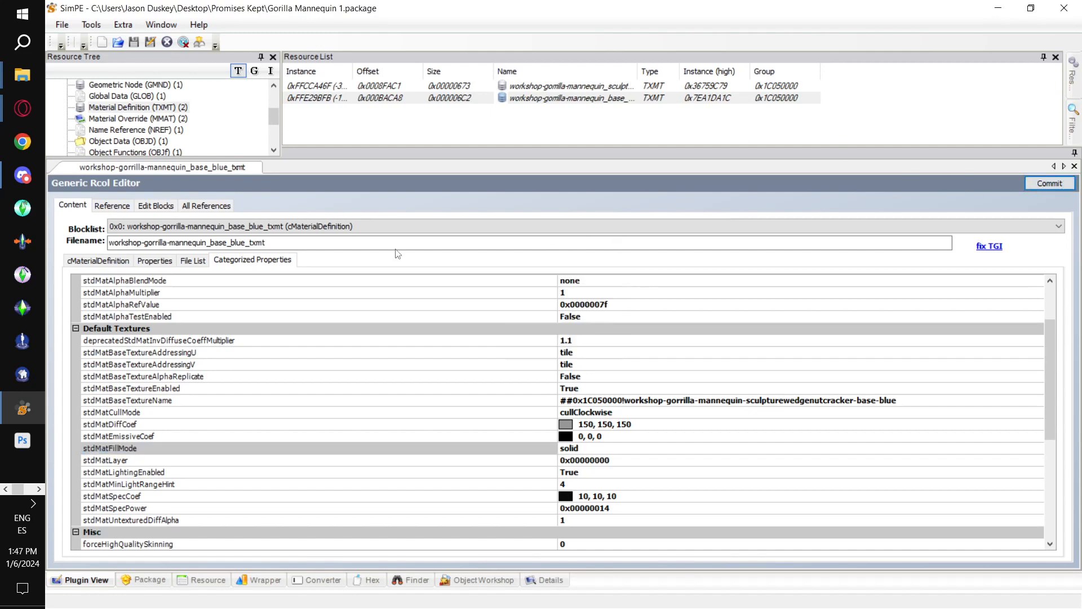
# Open the base_blue Material Override resource to examine its properties.
pyautogui.click(180, 119)
pyautogui.click(507, 98)
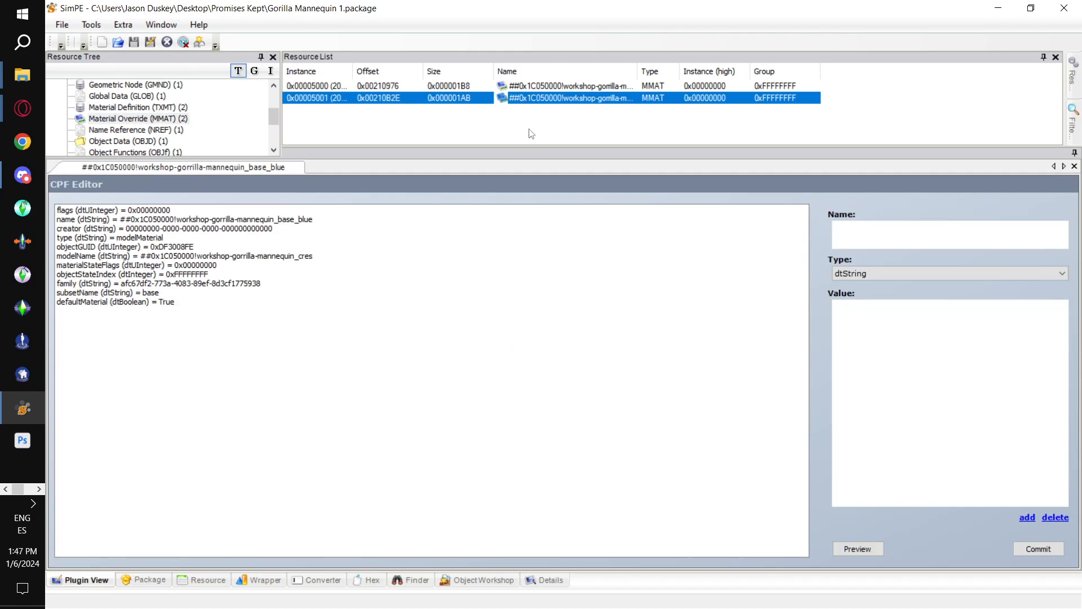
pyautogui.scroll(2, 172, 121)
pyautogui.scroll(-1, 183, 129)
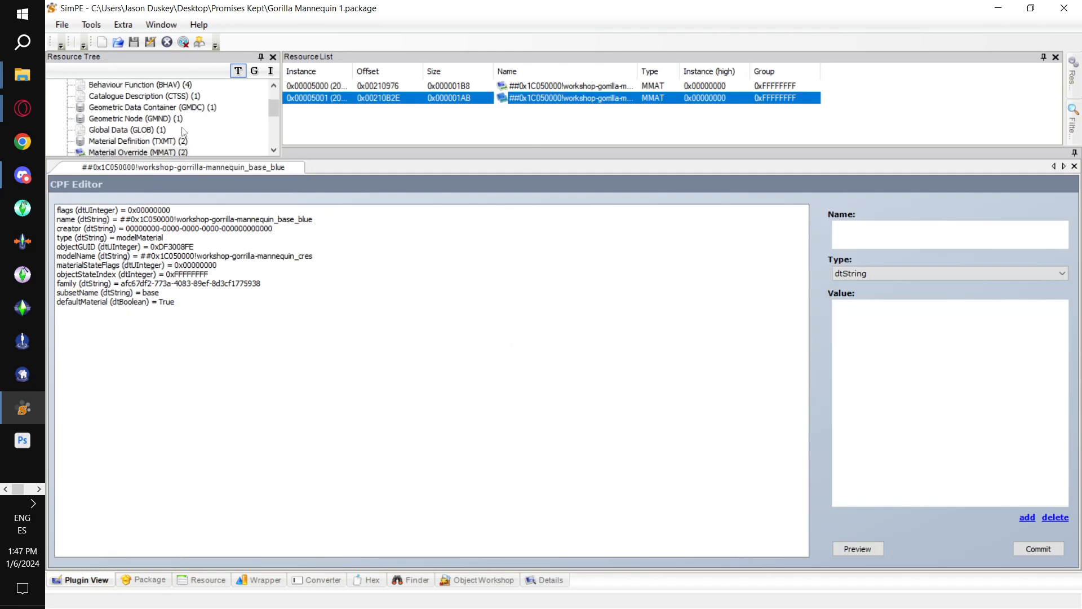
# Preview the gorilla mesh in the Geometric Data Container and turn it to inspect its materials.
pyautogui.click(191, 108)
pyautogui.click(440, 86)
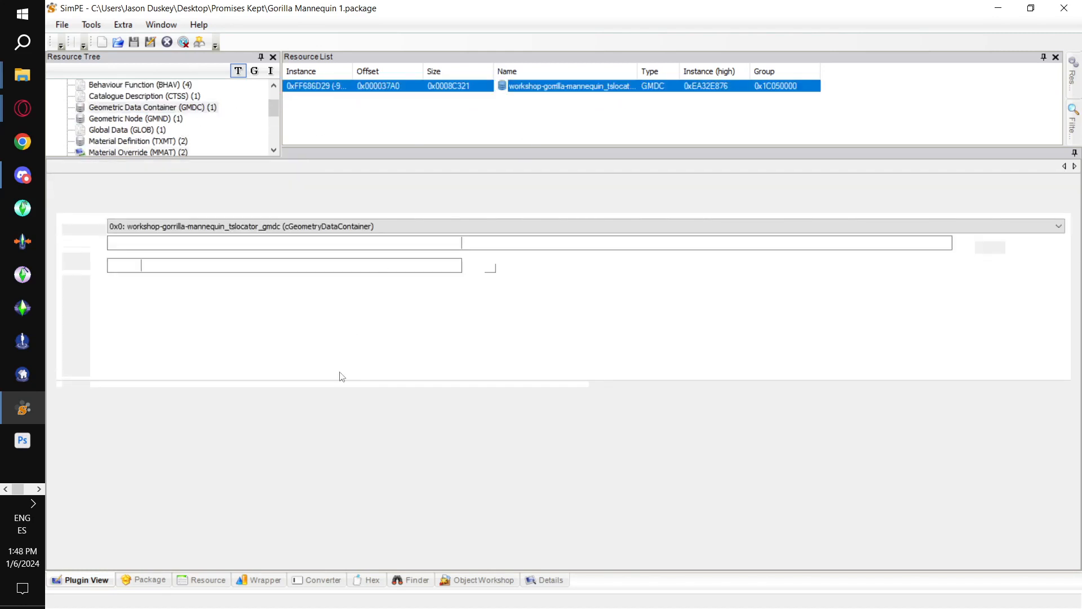
pyautogui.click(151, 543)
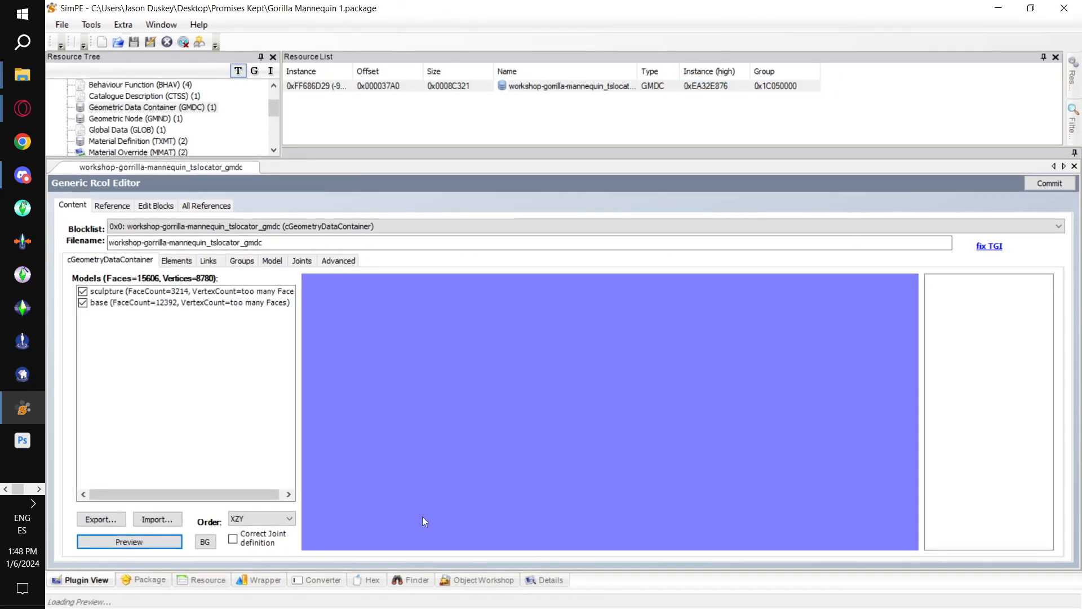
pyautogui.moveTo(614, 348); pyautogui.dragTo(616, 441)
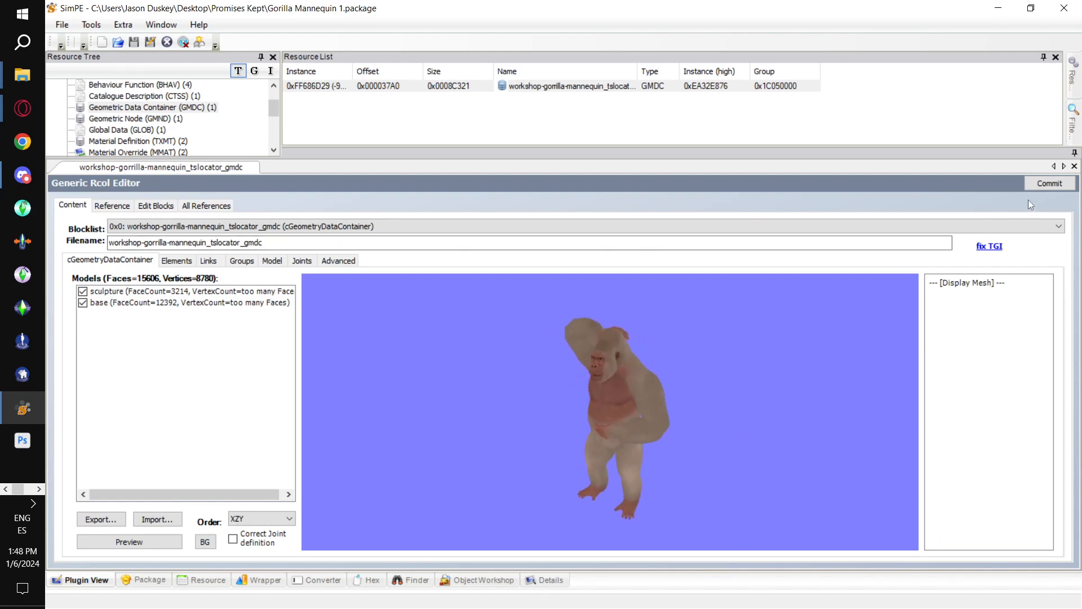
# Commit the Geometric Data Container, save the Gorilla Mannequin 1 package and close SimPE.
pyautogui.click(1044, 181)
pyautogui.click(585, 350)
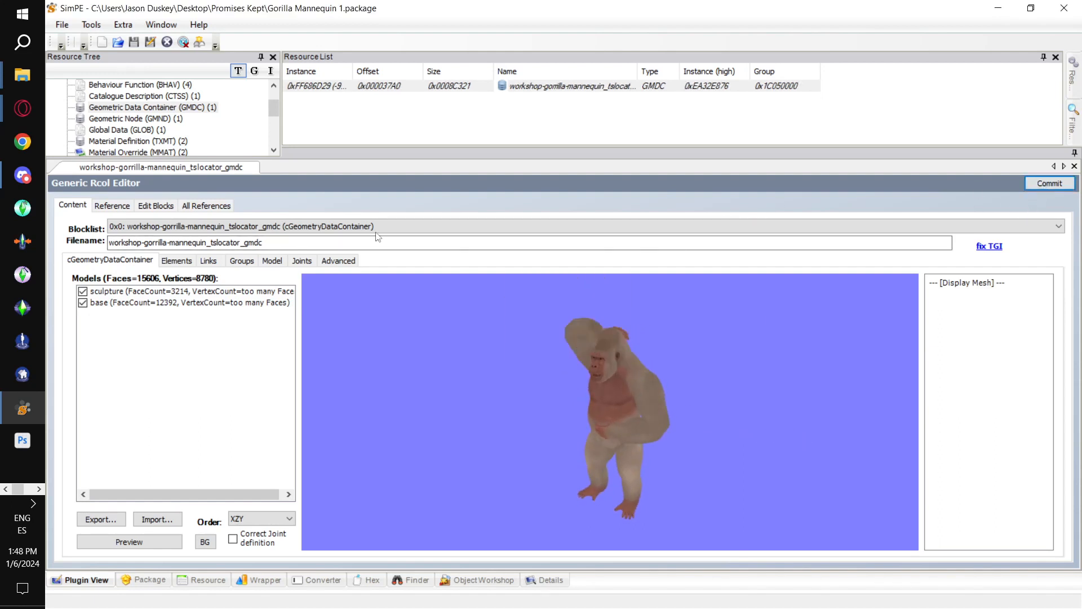
pyautogui.click(62, 25)
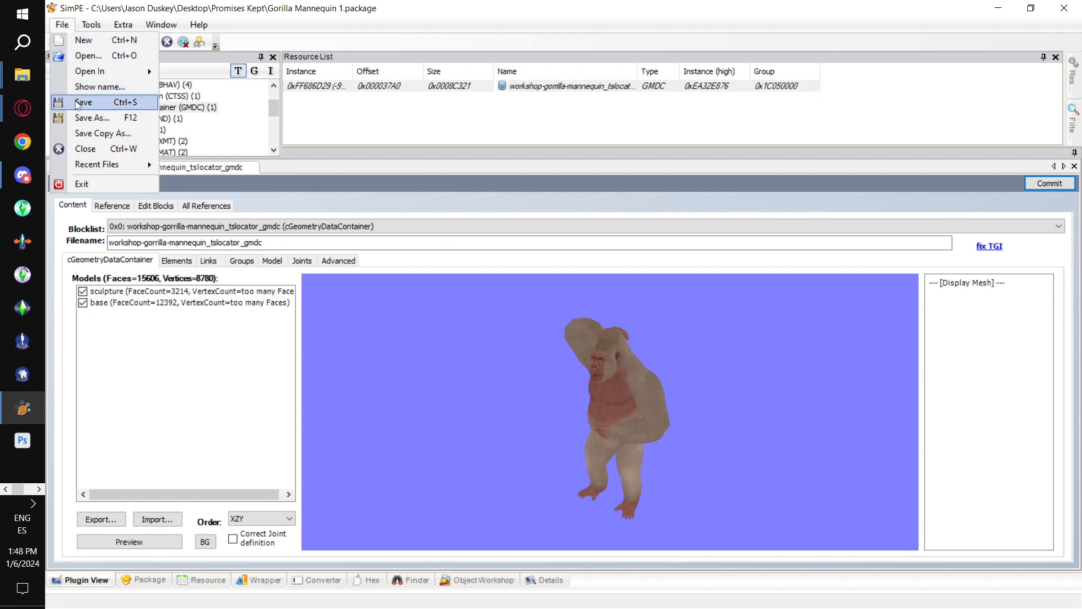
pyautogui.click(83, 102)
pyautogui.click(1065, 8)
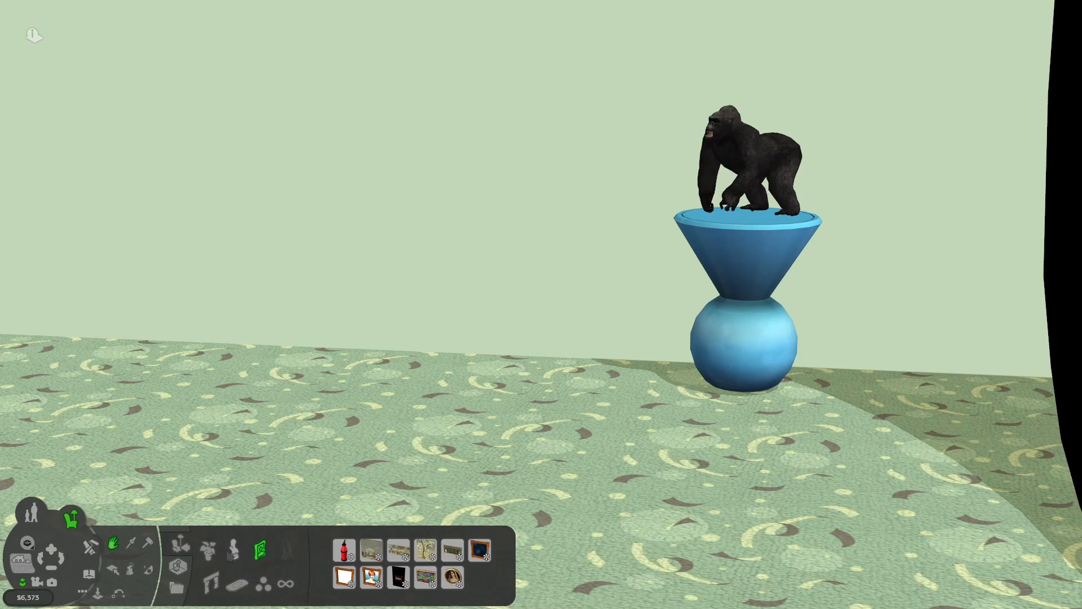
# In The Sims 2, find the Workshop- Gorrila Mannequin among the decorative sculptures and place it beside the blue pedestal.
pyautogui.click(208, 549)
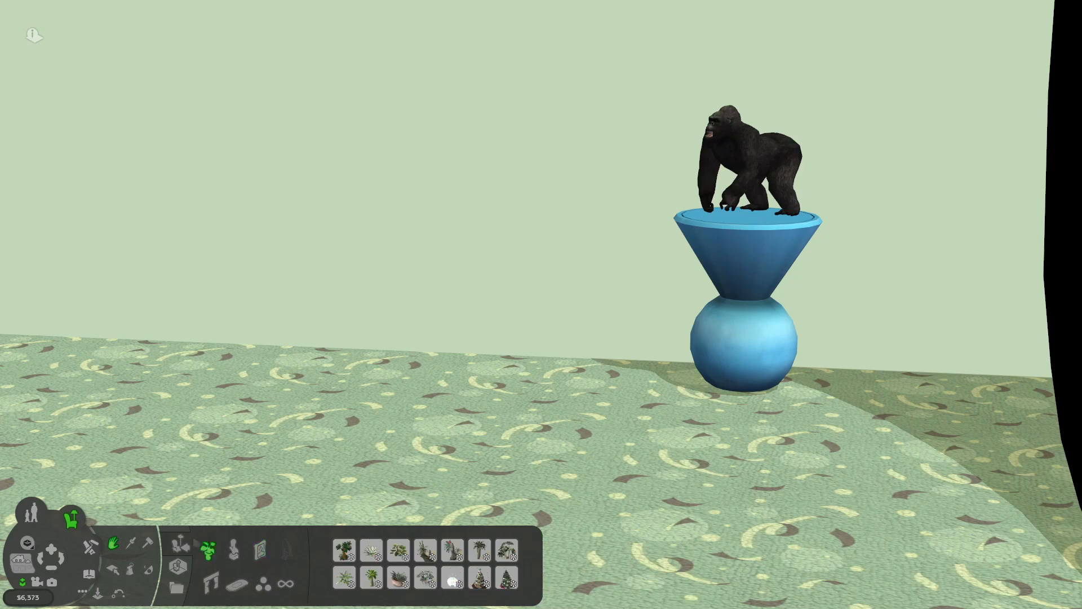
pyautogui.click(233, 549)
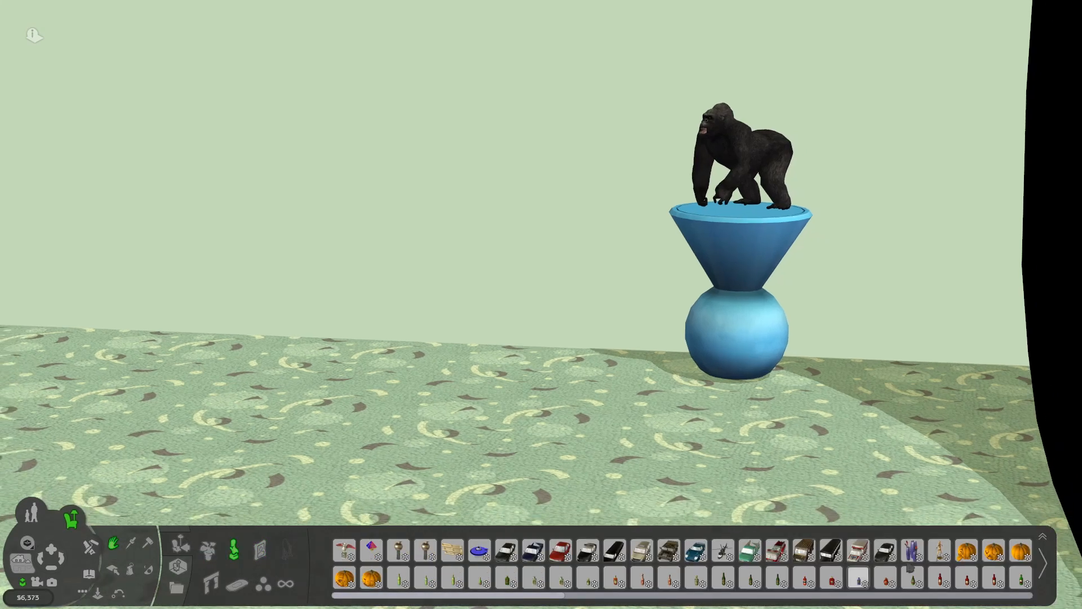
pyautogui.click(1043, 538)
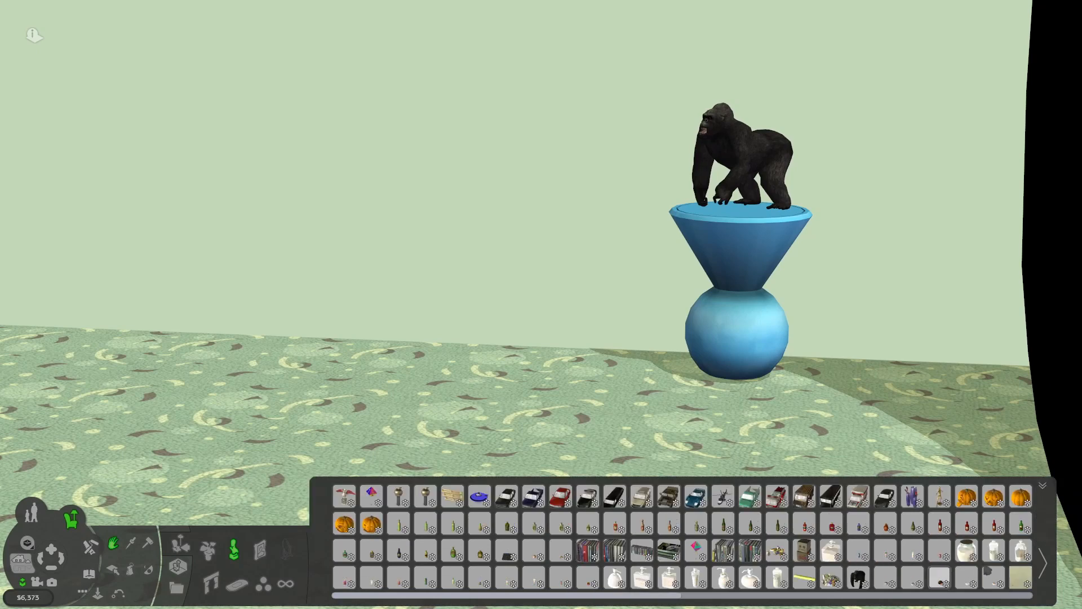
pyautogui.click(1044, 565)
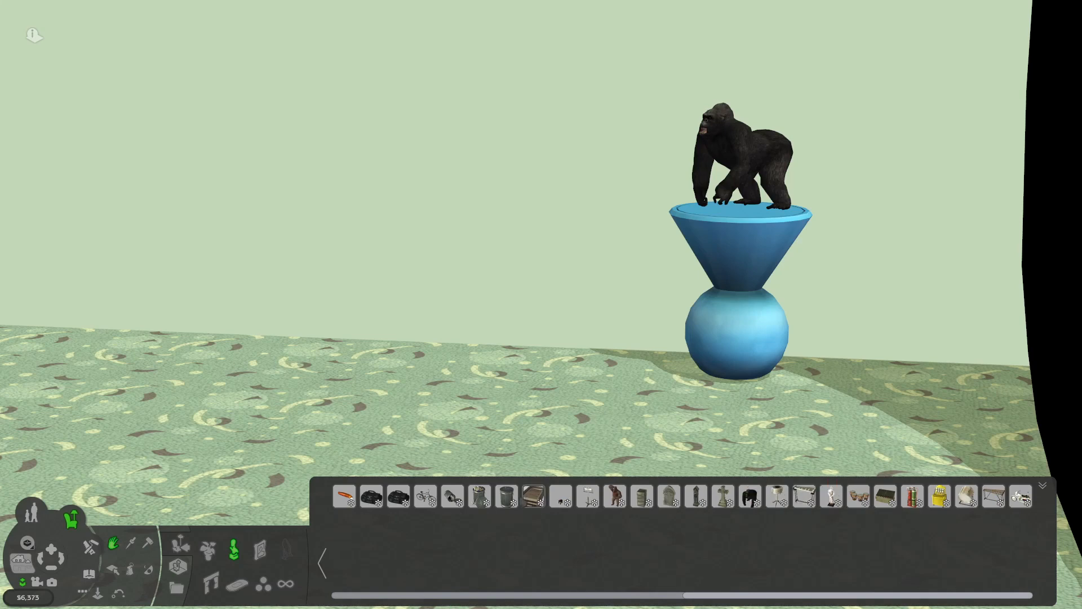
pyautogui.click(562, 496)
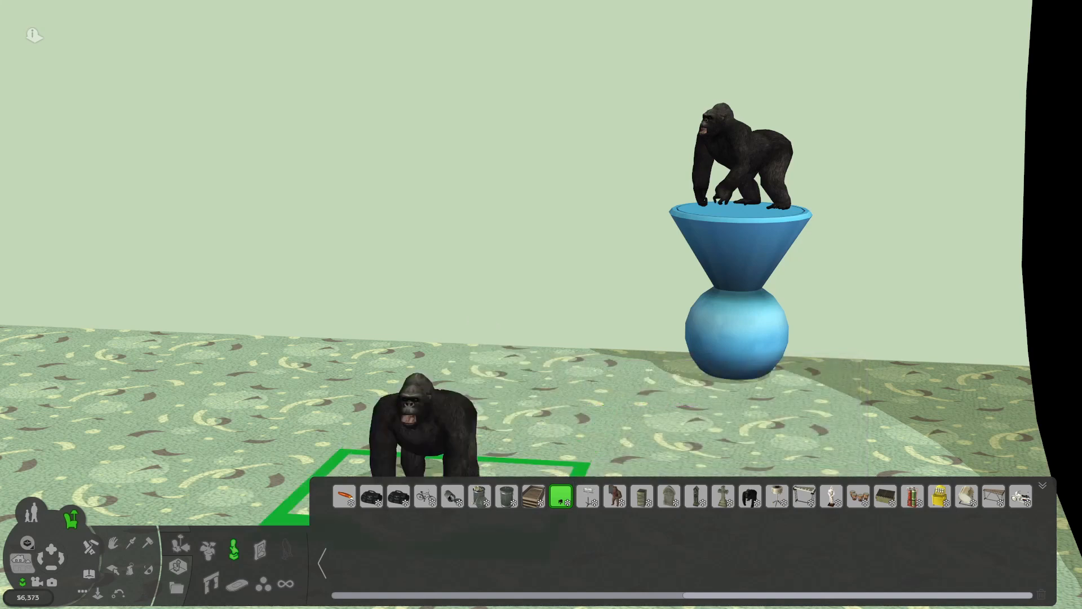
pyautogui.click(594, 497)
pyautogui.click(616, 496)
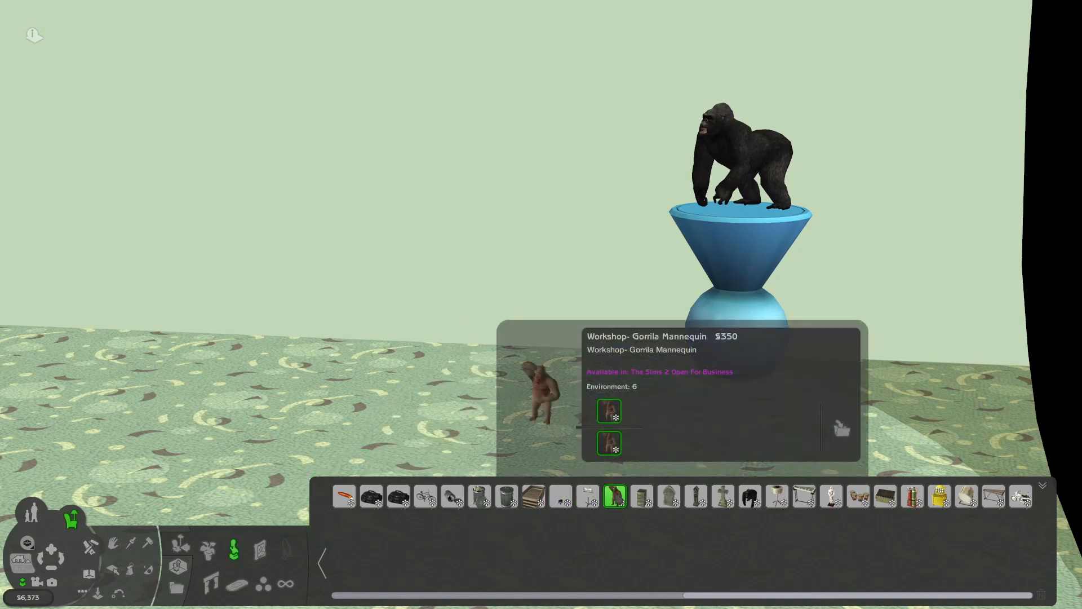
pyautogui.click(614, 496)
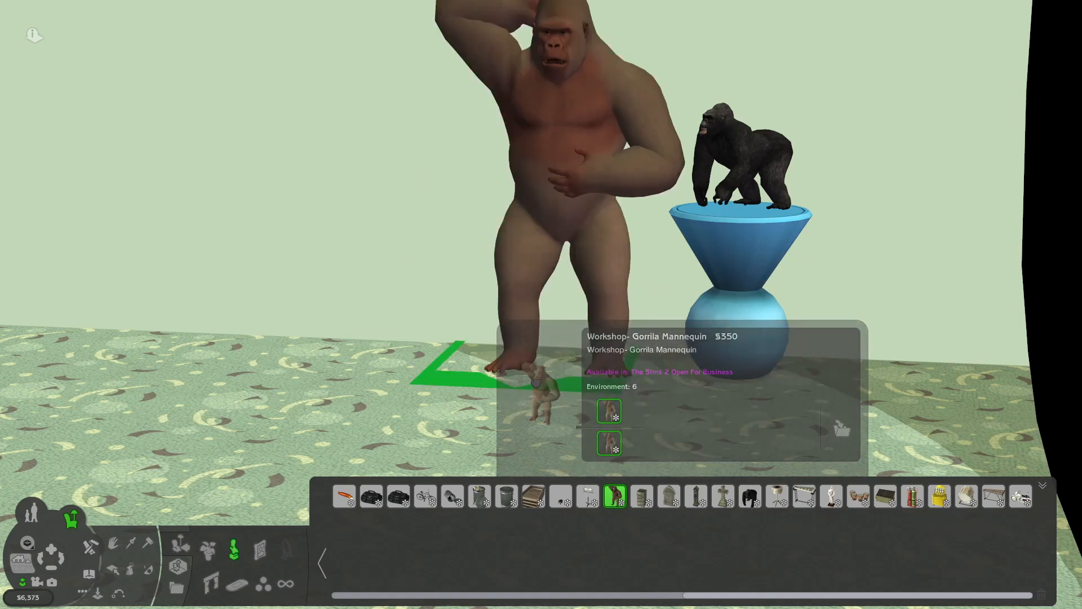
pyautogui.click(538, 381)
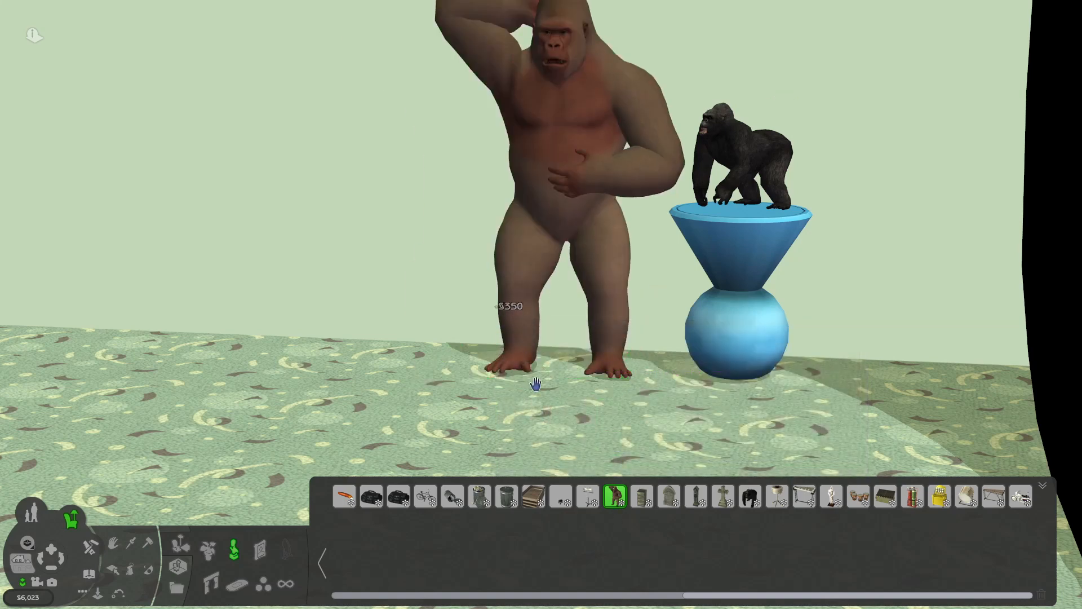
# Switch the lot to live mode, run time so the Sim approaches the mannequin, and pause the game.
pyautogui.scroll(-1, 484, 449)
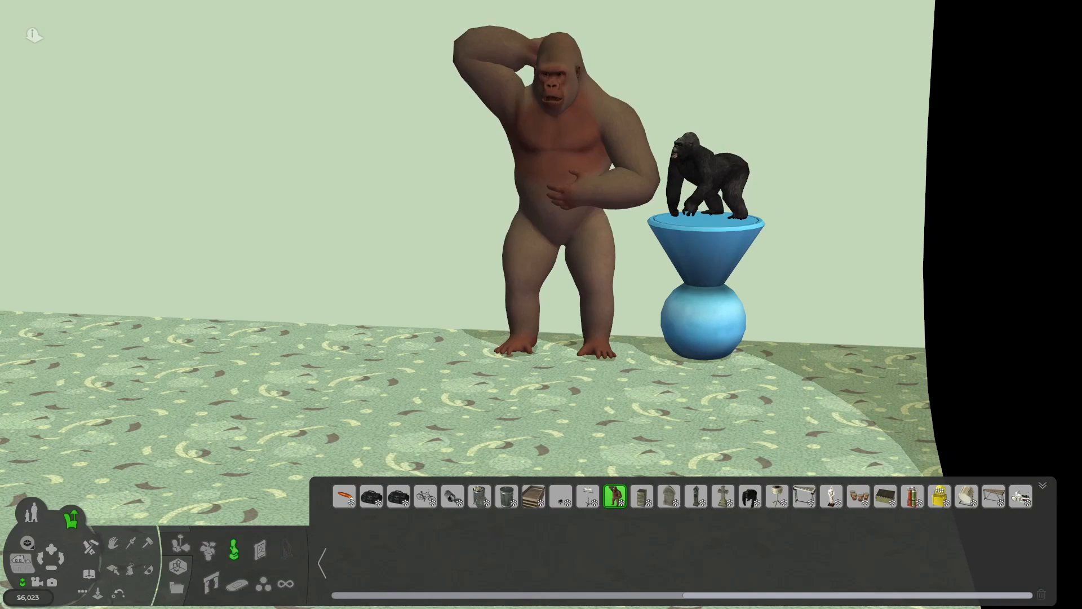
pyautogui.click(83, 594)
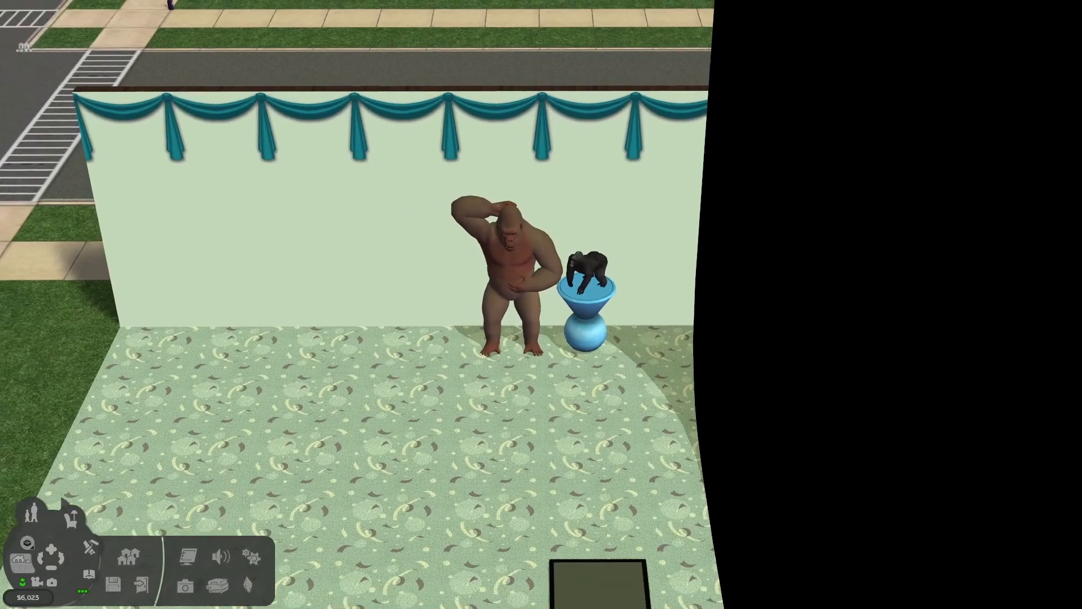
pyautogui.click(32, 513)
pyautogui.scroll(3, 116, 455)
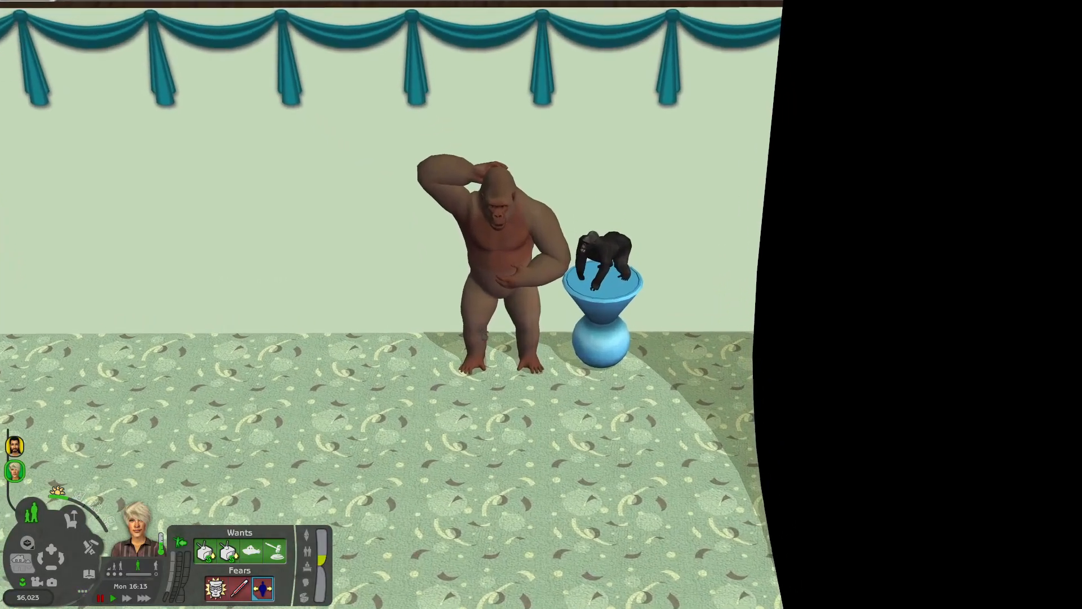
pyautogui.click(113, 598)
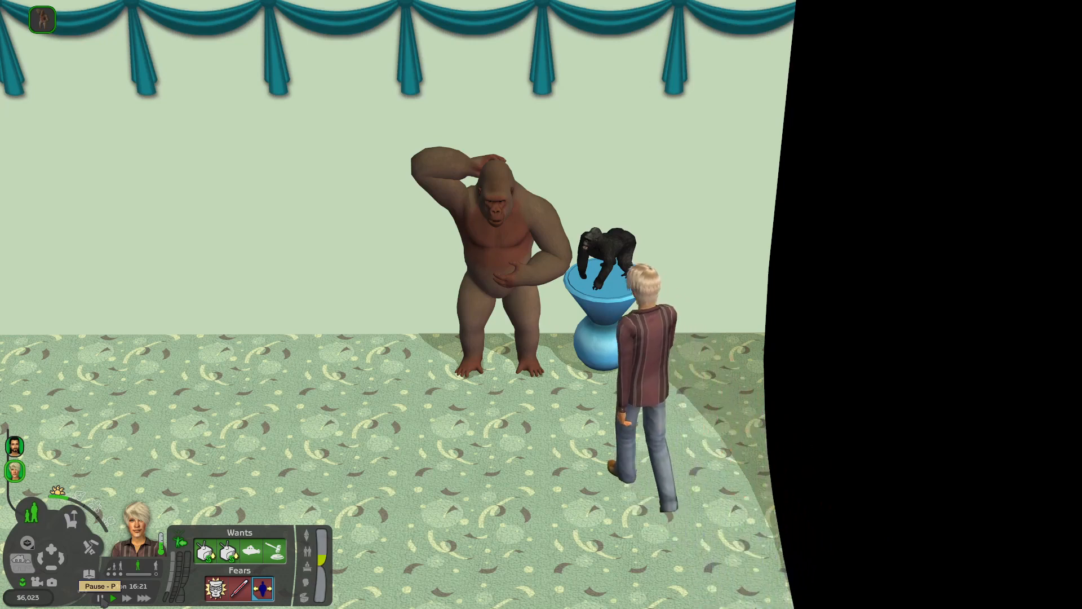
pyautogui.click(102, 599)
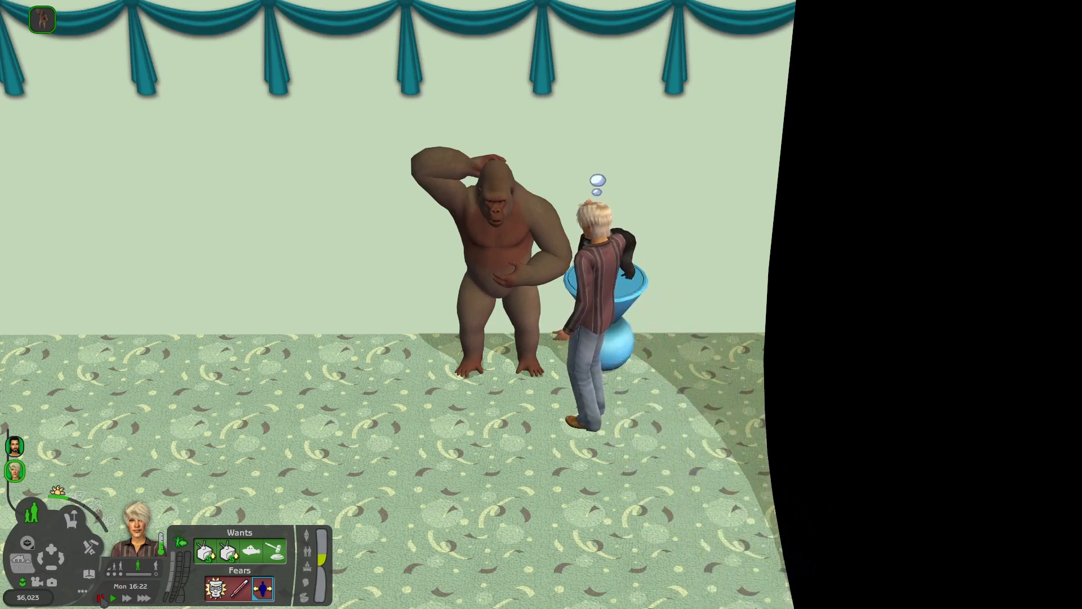
# Examine the gorilla mannequin beside the Sim with the free camera to judge its size and shading.
pyautogui.press('Tab')
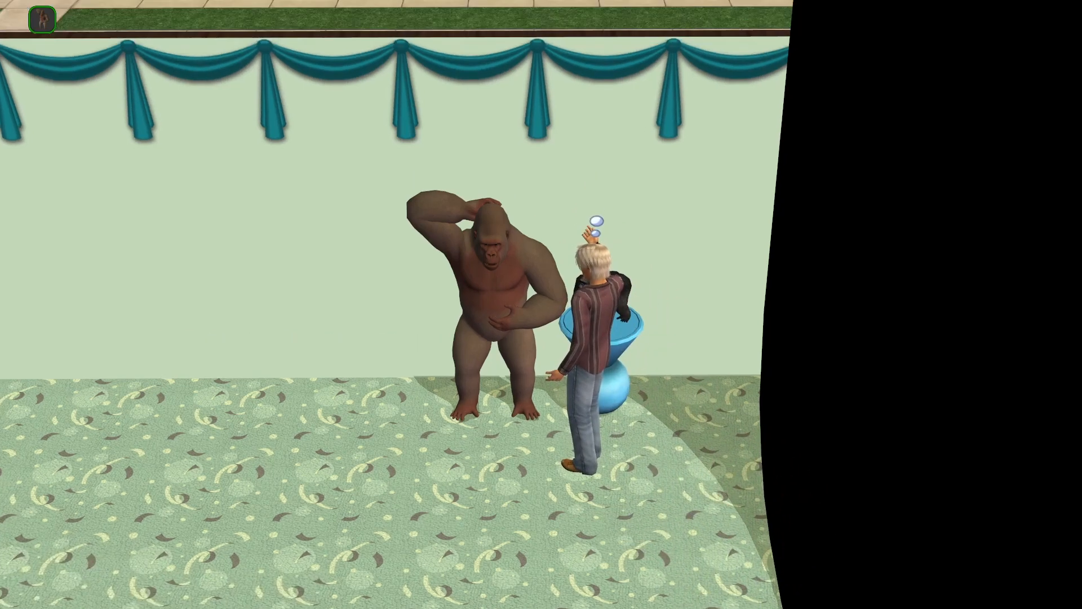
pyautogui.press('e')
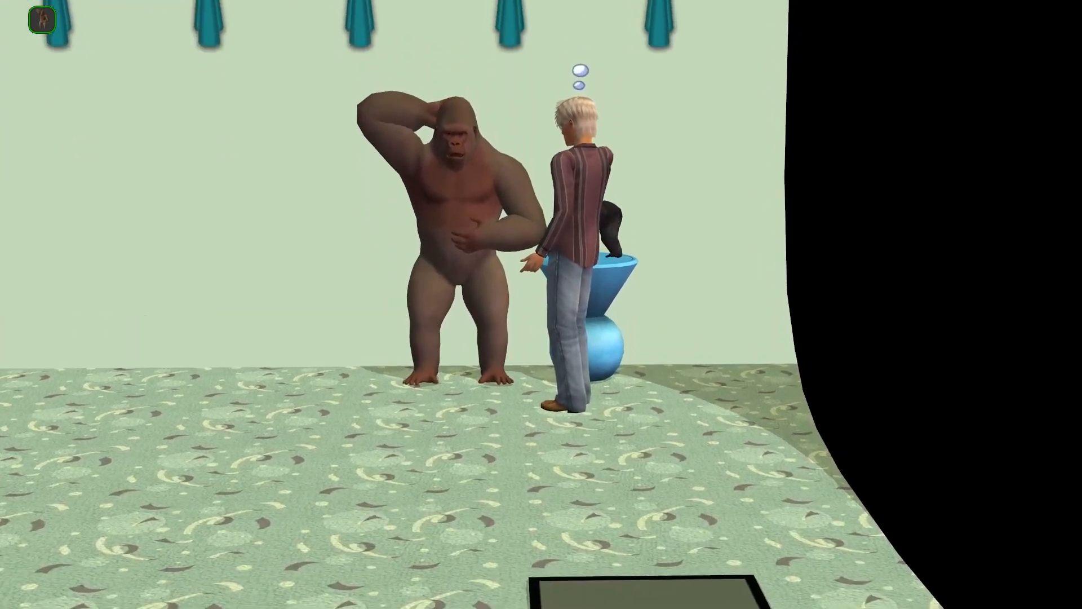
pyautogui.press('w')
pyautogui.press('a')
pyautogui.press('d')
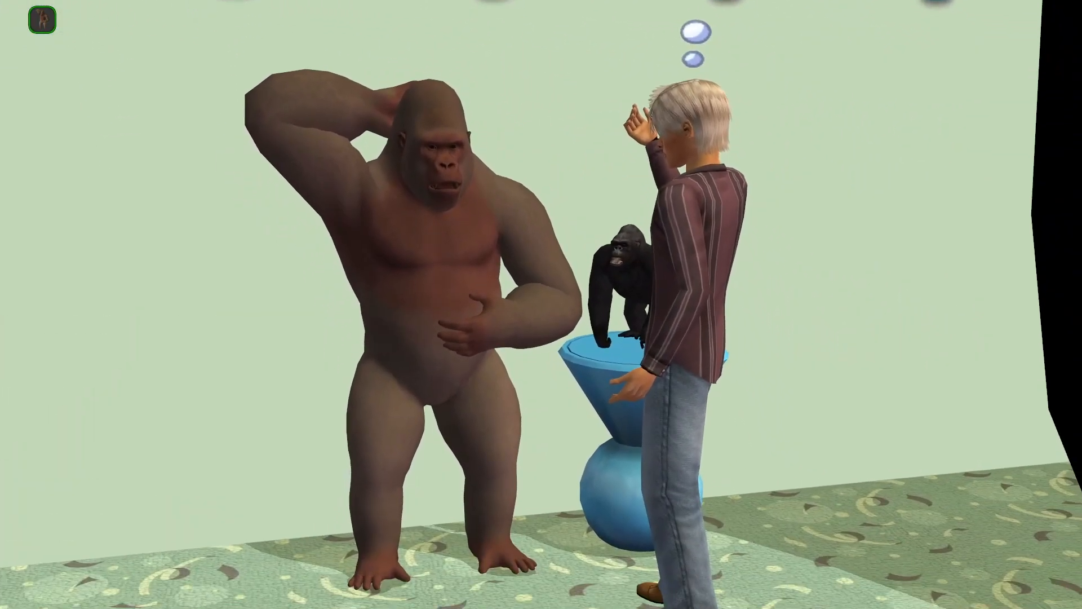
pyautogui.press('s')
pyautogui.press('s')
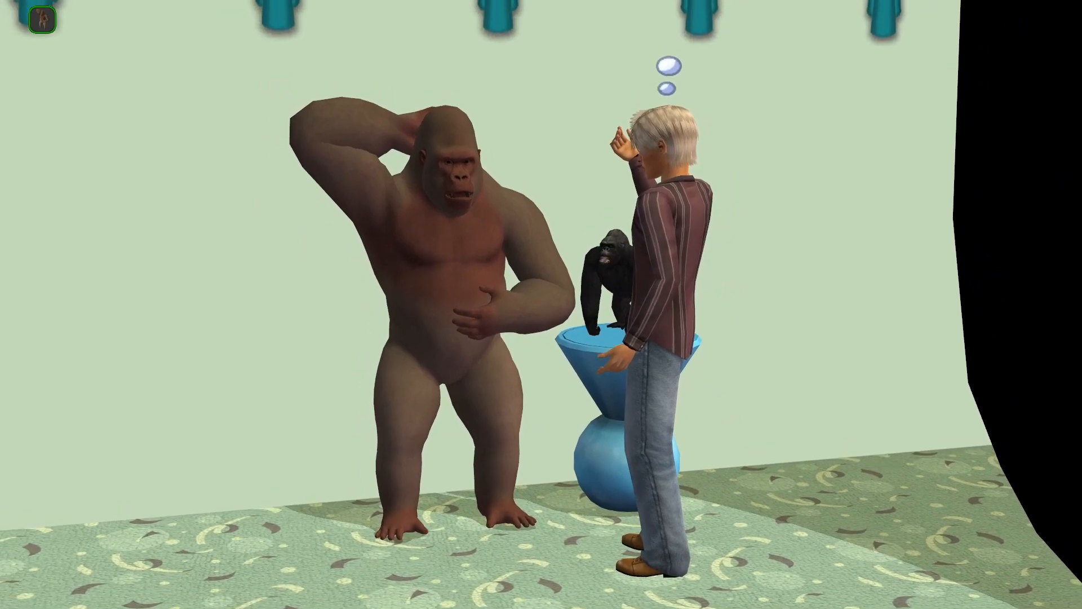
pyautogui.press('Tab')
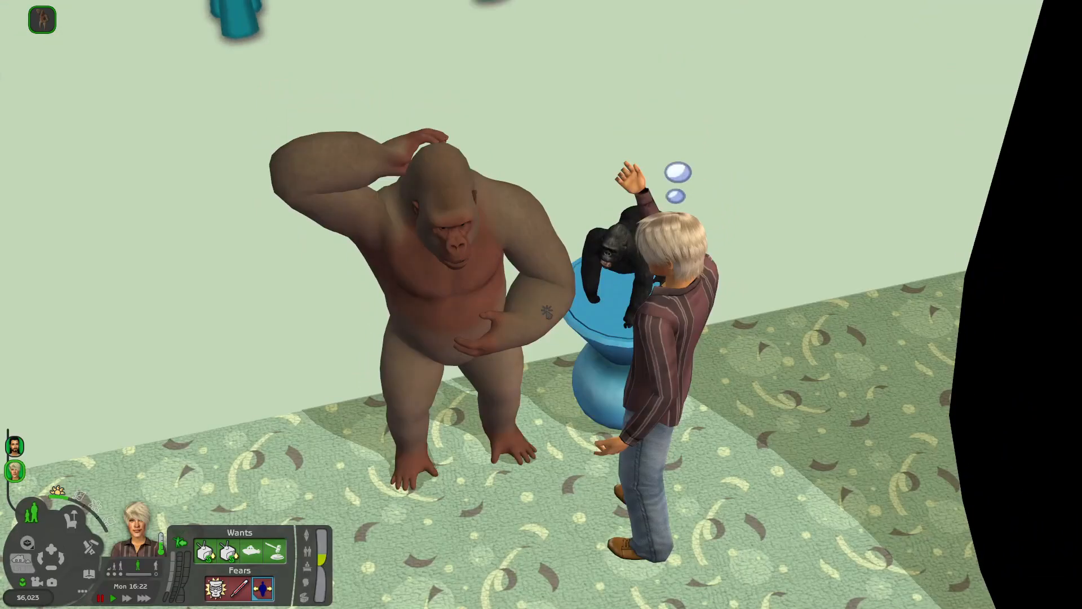
# Quit the game from the game options.
pyautogui.press('p')
pyautogui.click(82, 592)
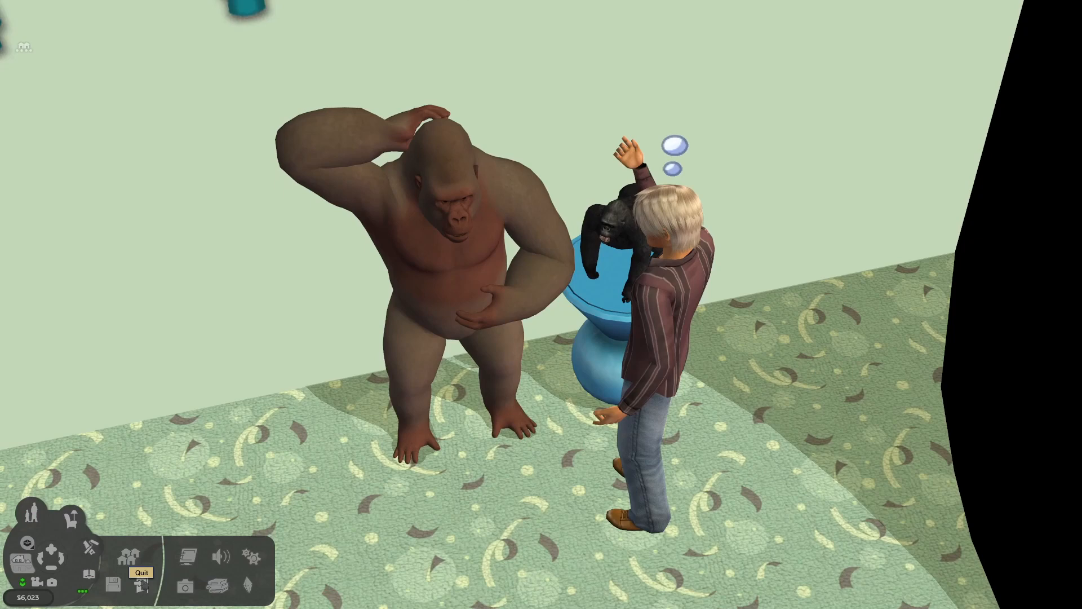
pyautogui.click(142, 585)
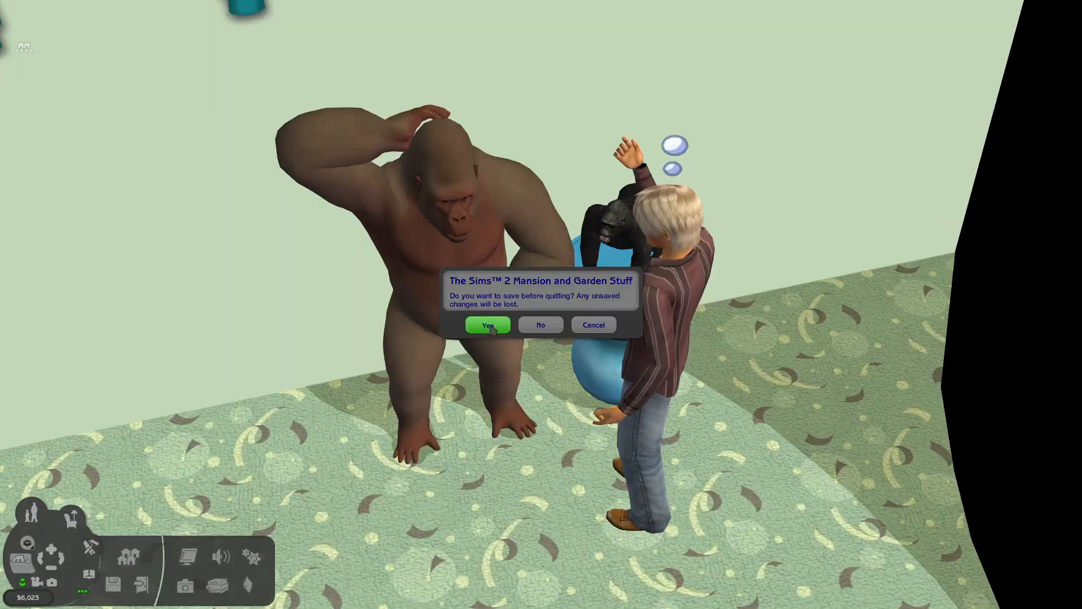